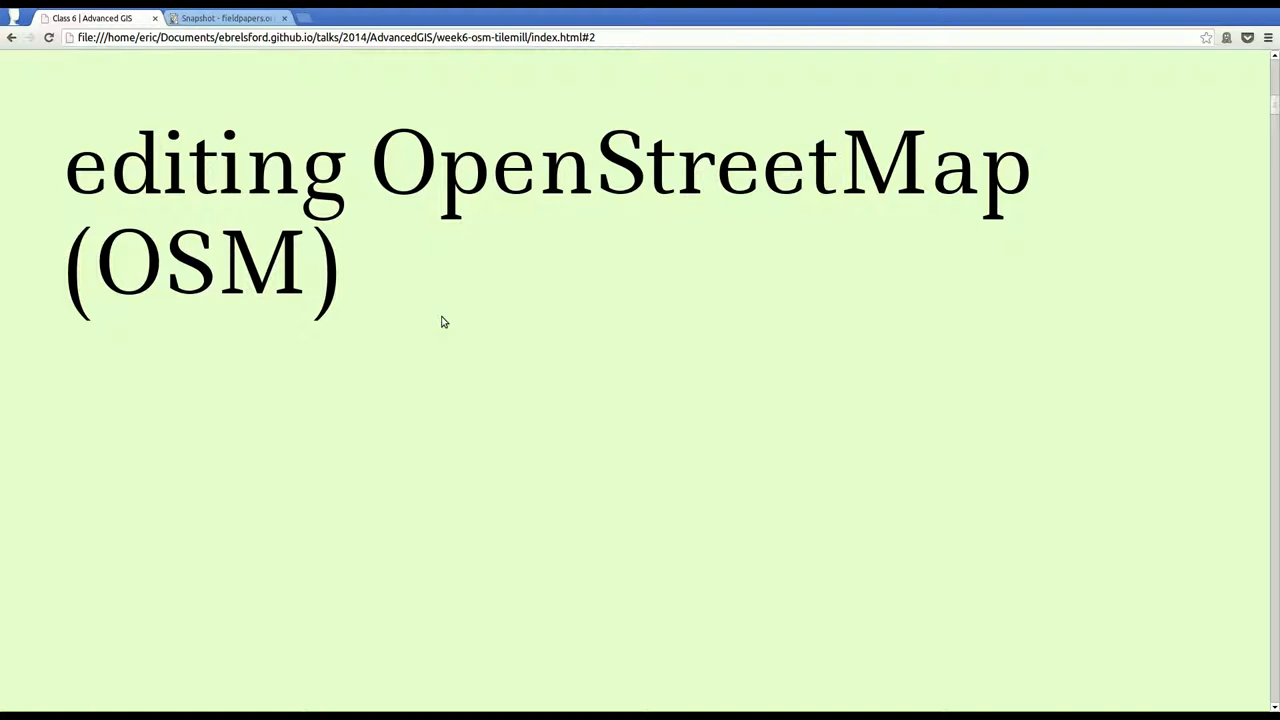
Advance through the data, shape-types, nodes/ways and attributes slides to the attribute table slide
key(Right)
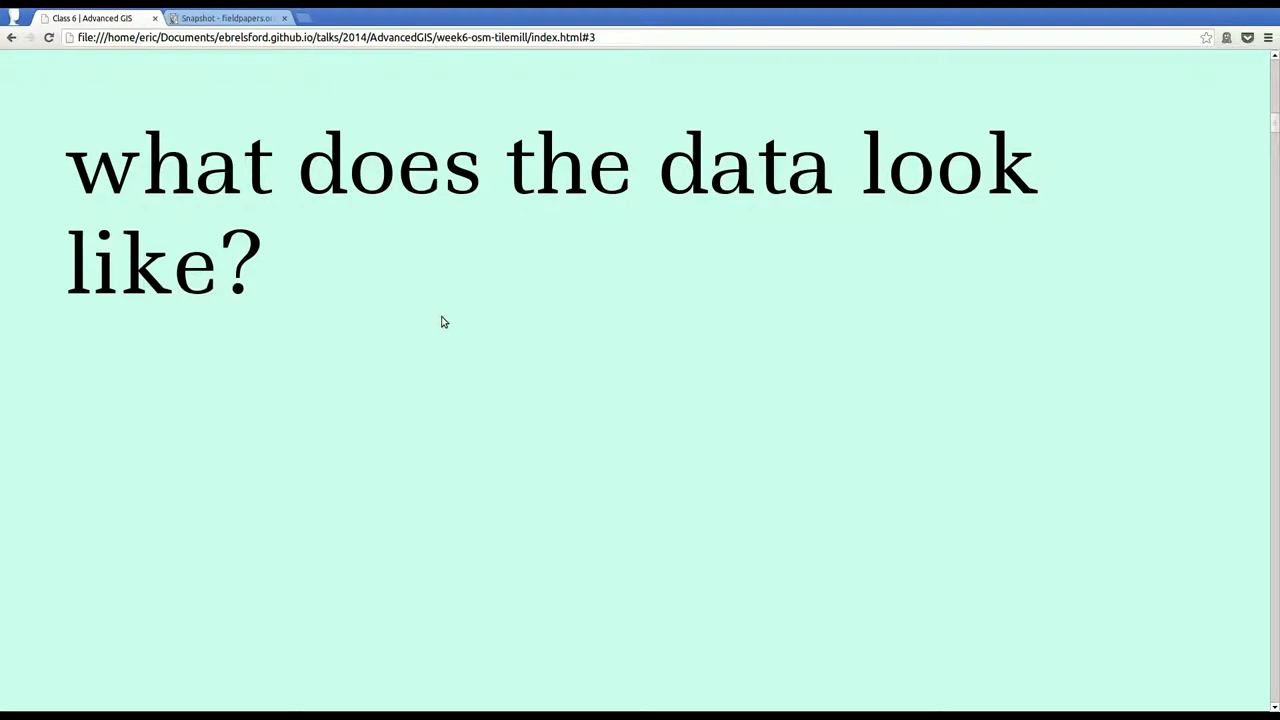
key(Right)
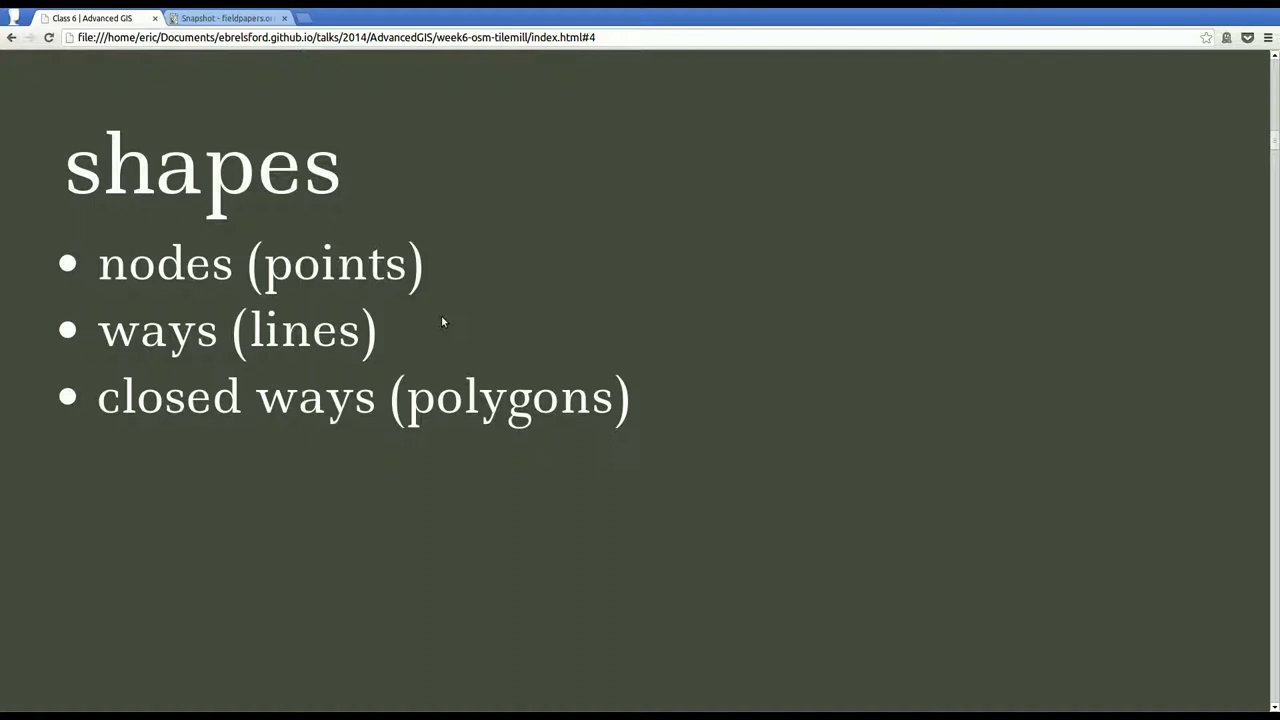
key(Right)
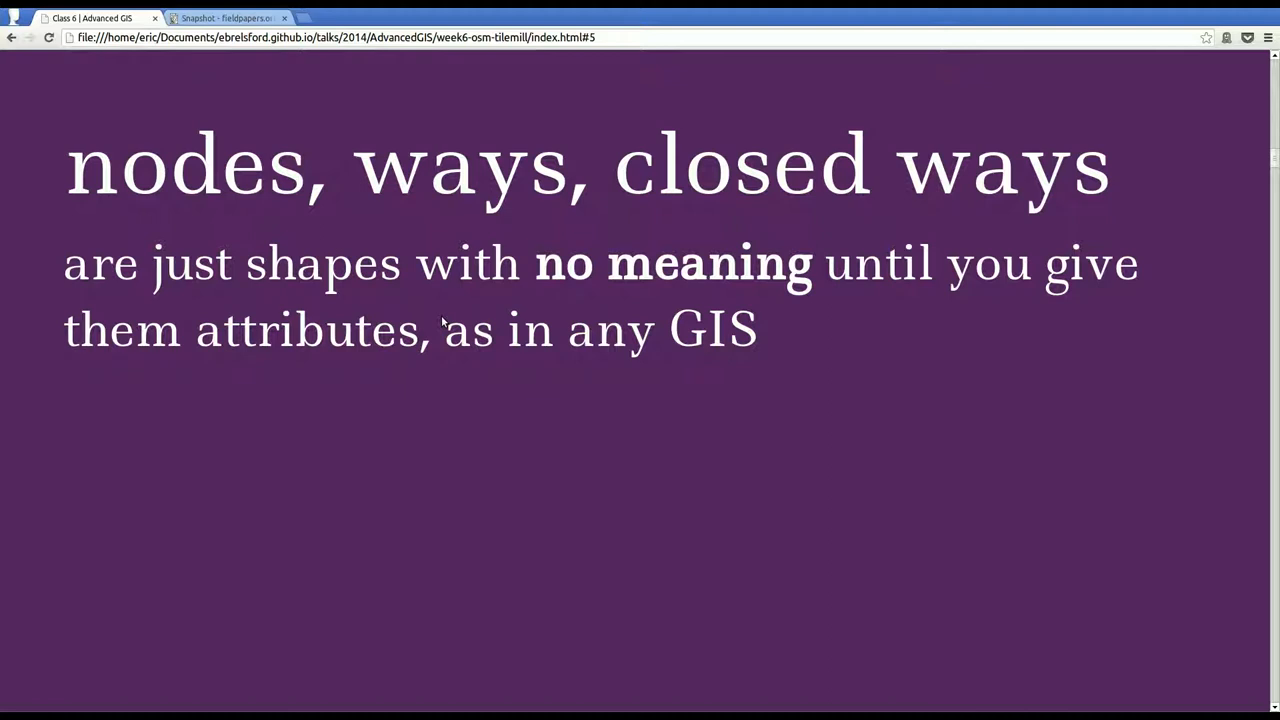
key(Right)
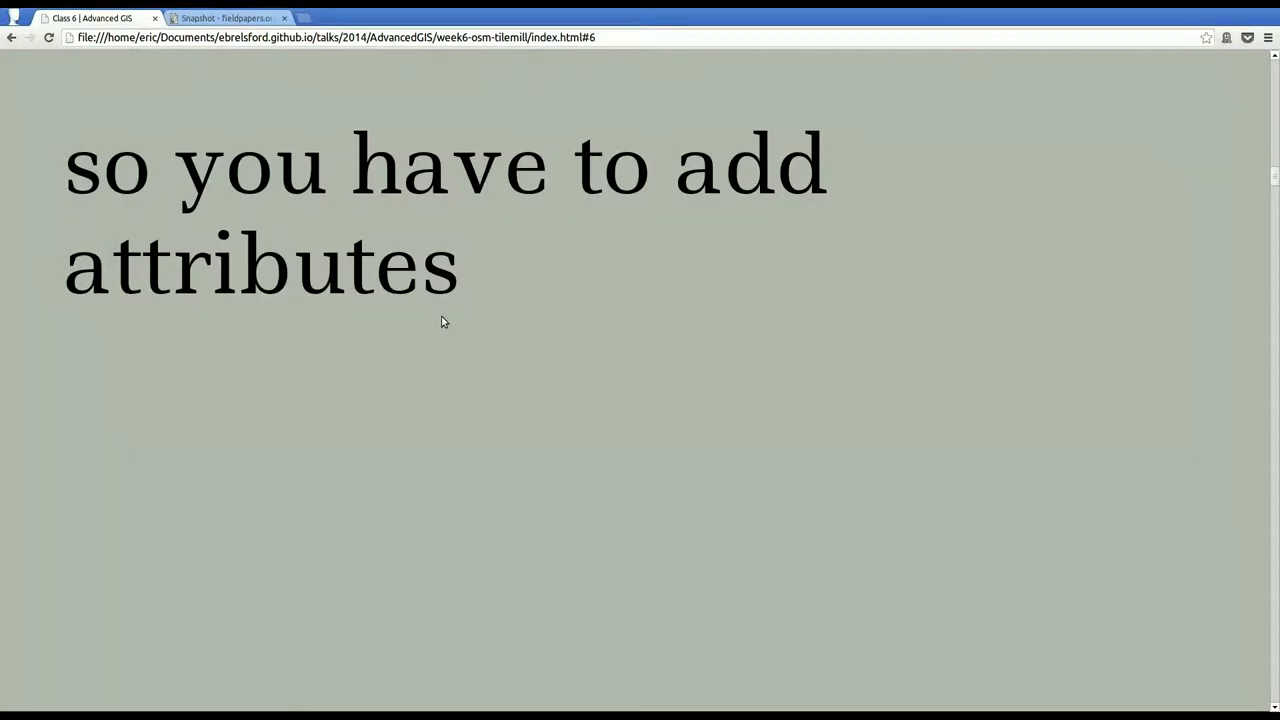
key(Right)
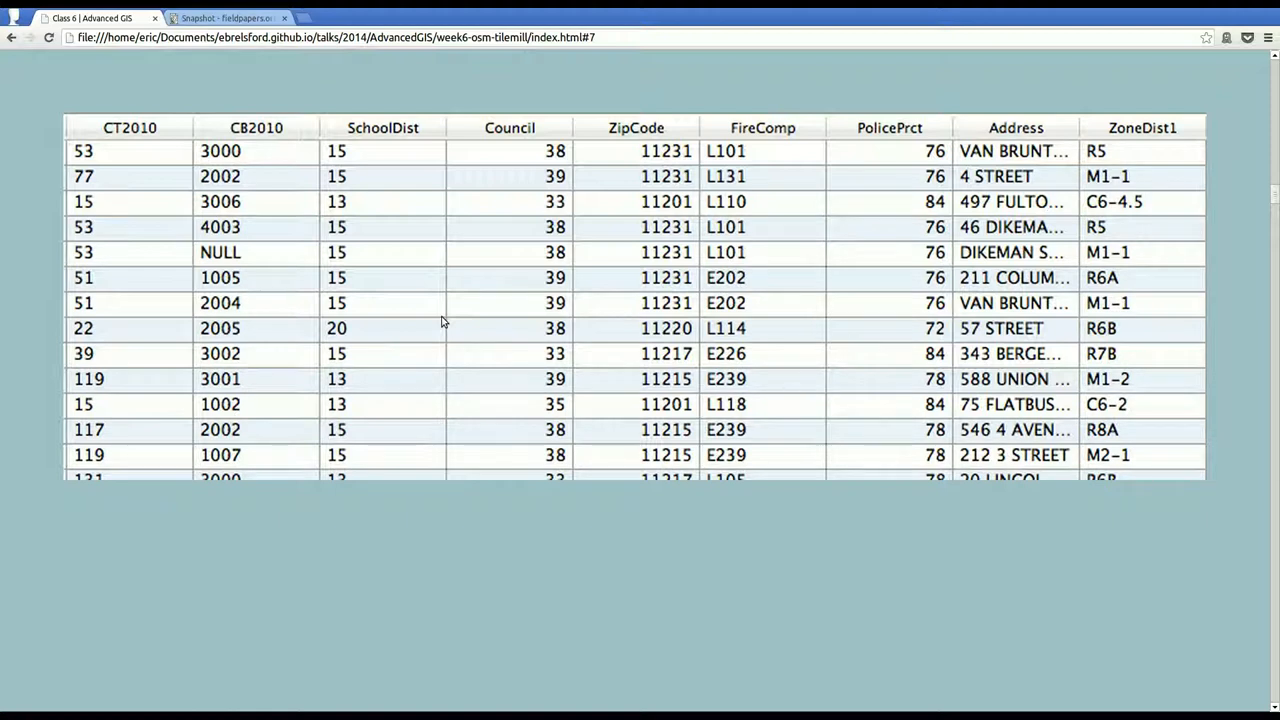
Advance through the citibike table, GeoJSON and OSM way-tags examples to the why-tables-fail slide
key(Right)
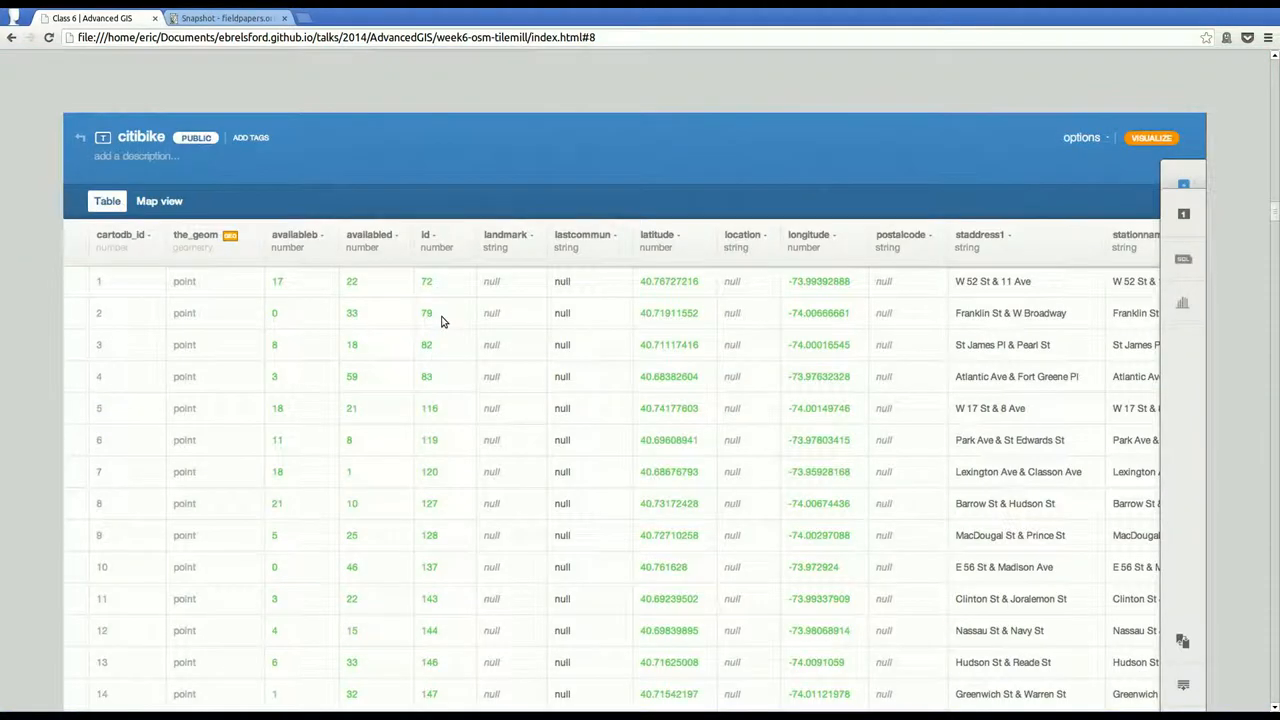
key(Right)
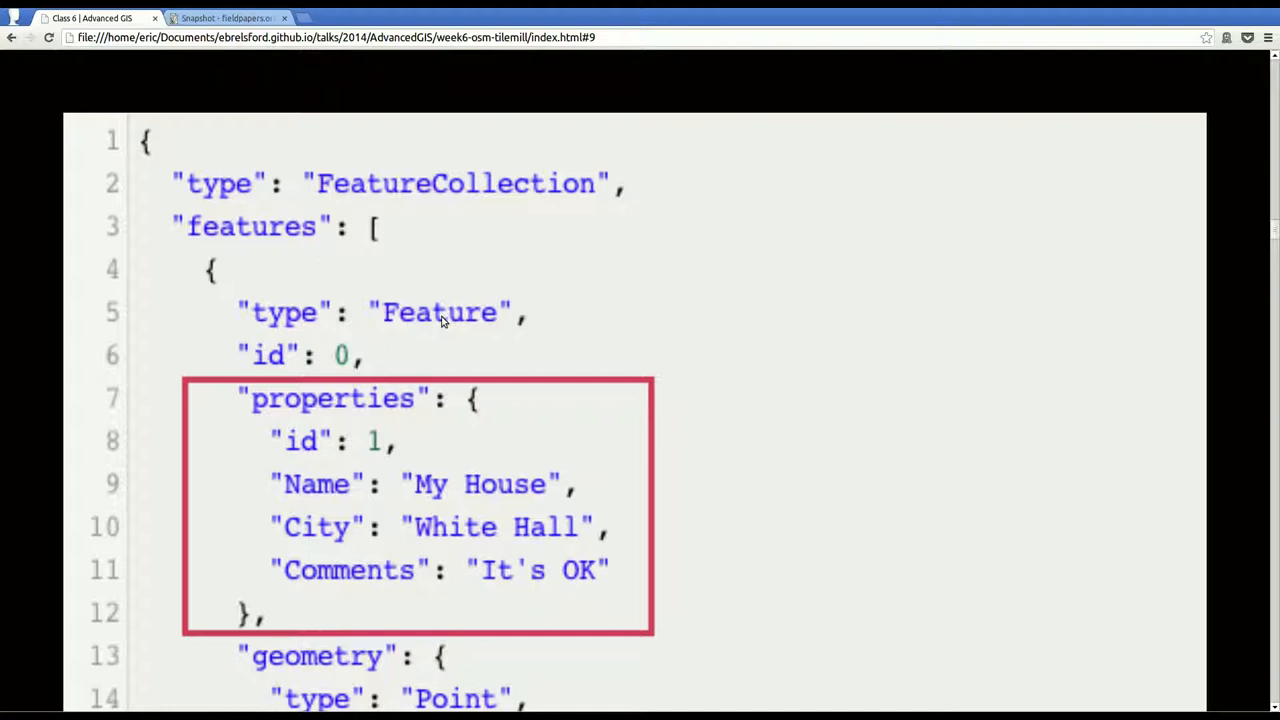
key(Right)
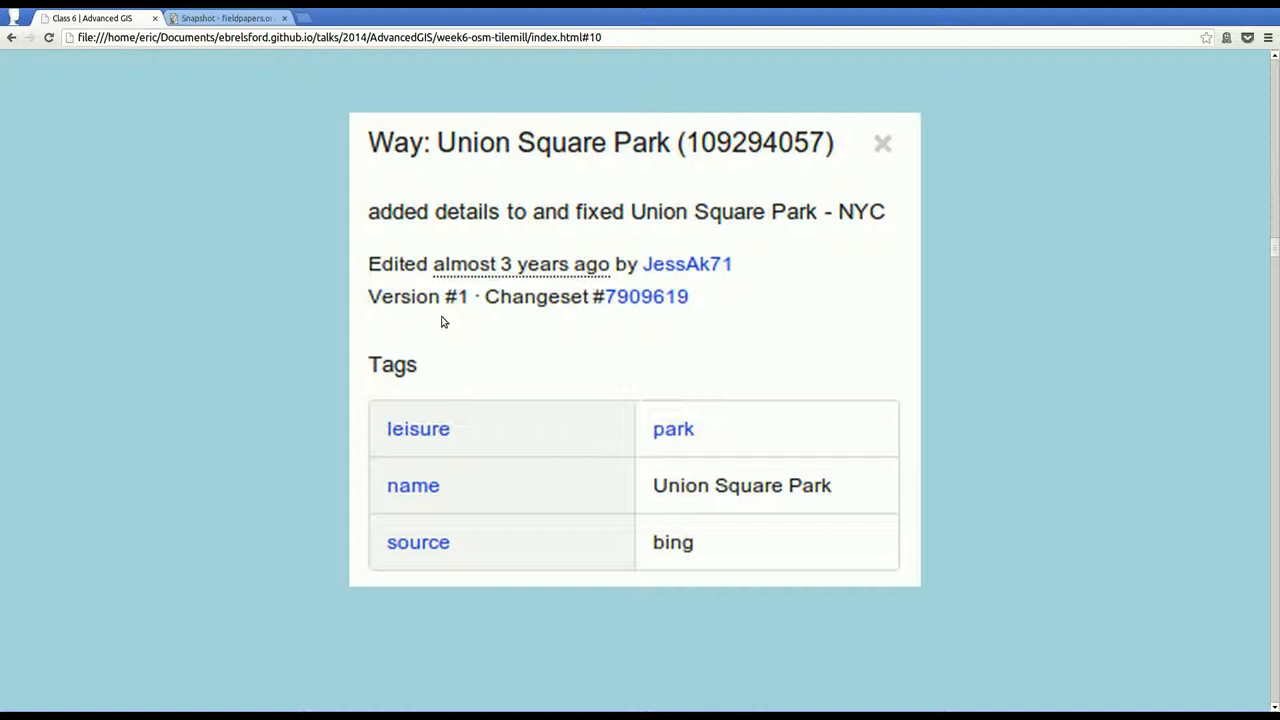
key(Right)
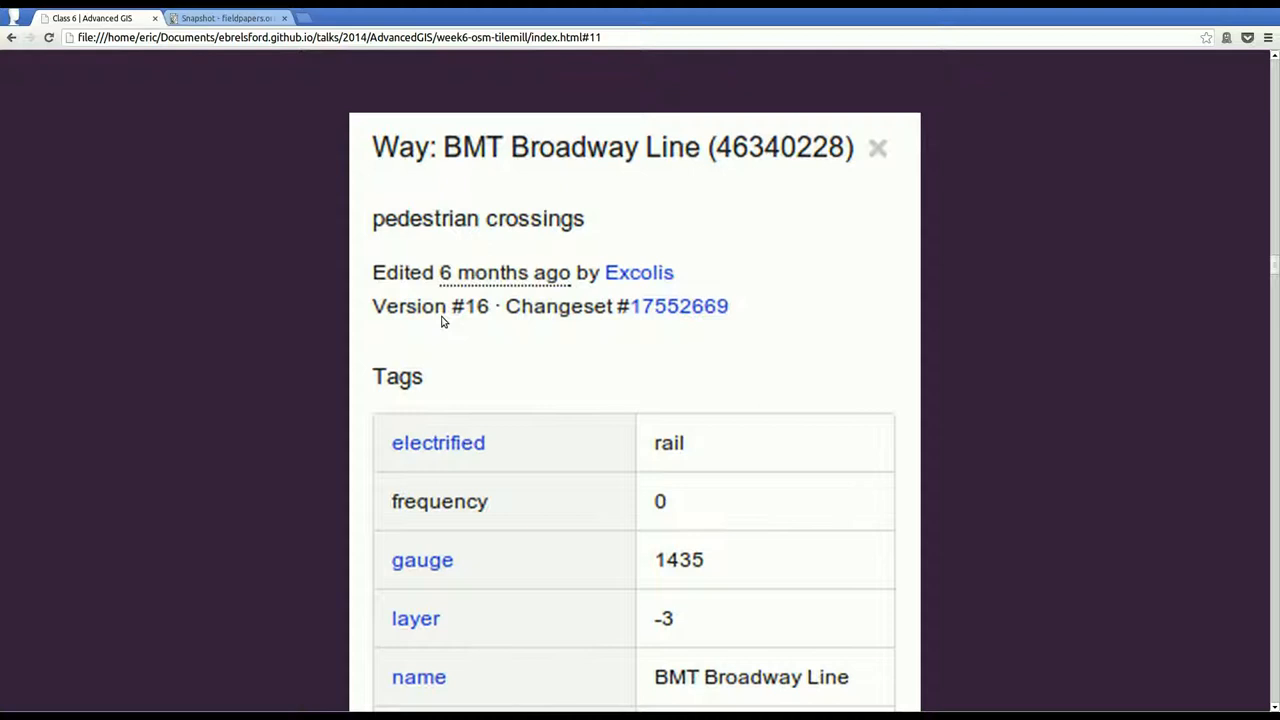
key(Right)
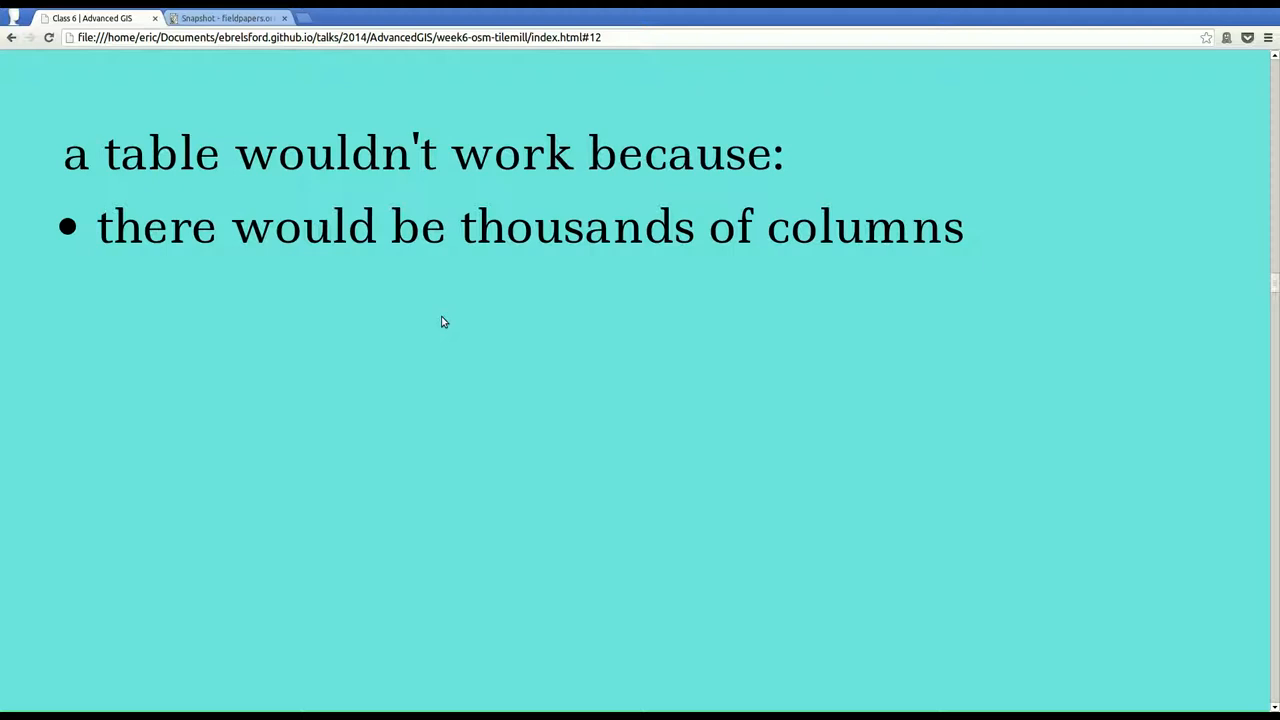
Reveal the empty-columns and predetermined-mapping bullets, then reach the tags key-value pairs slide
key(Right)
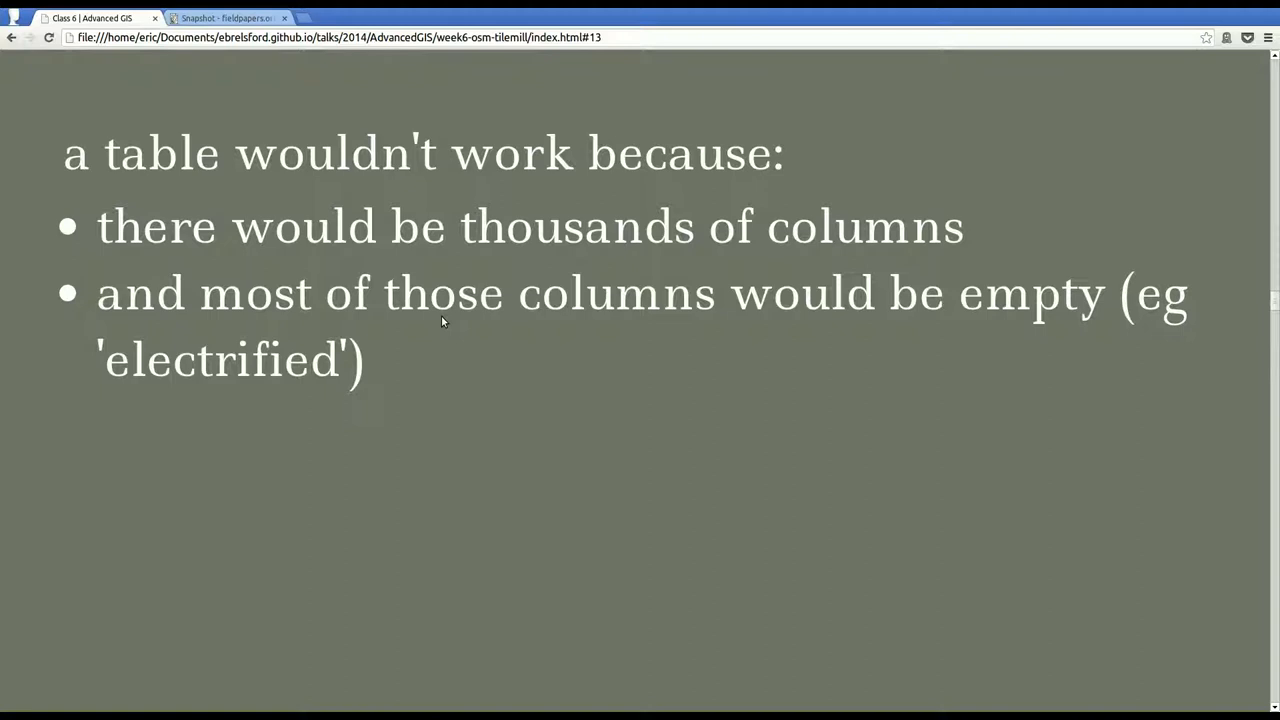
key(Right)
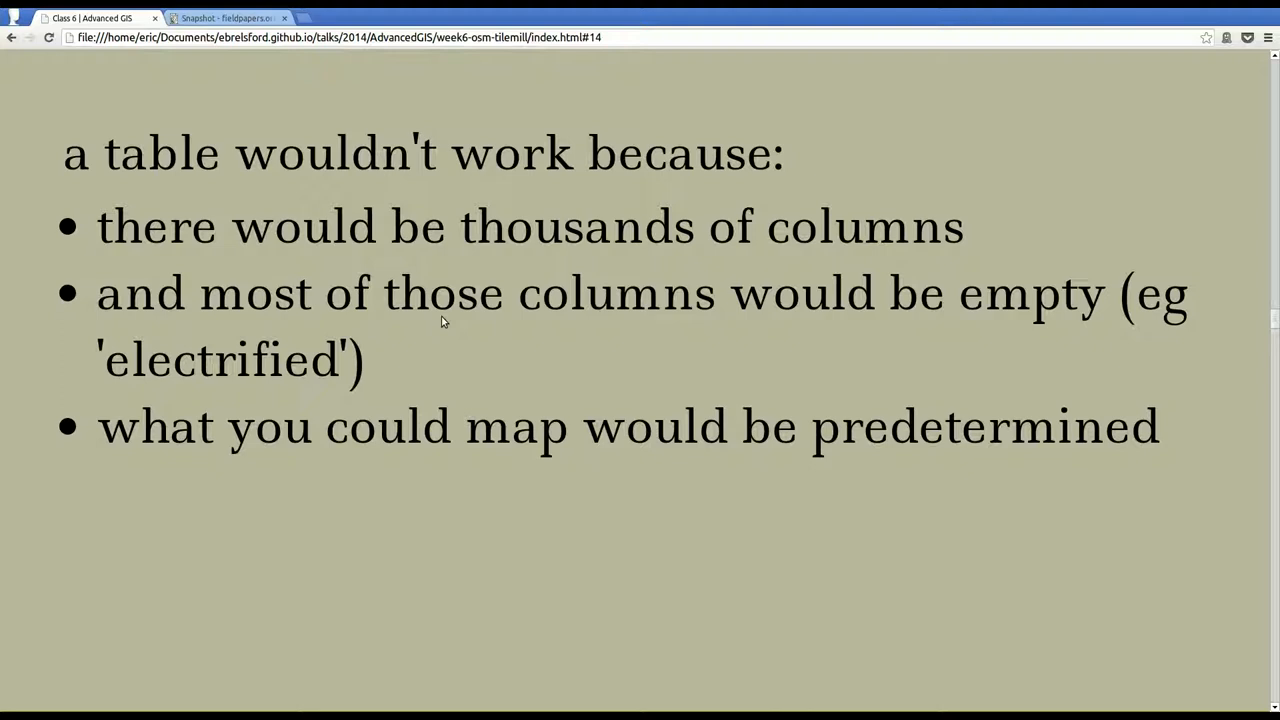
key(Right)
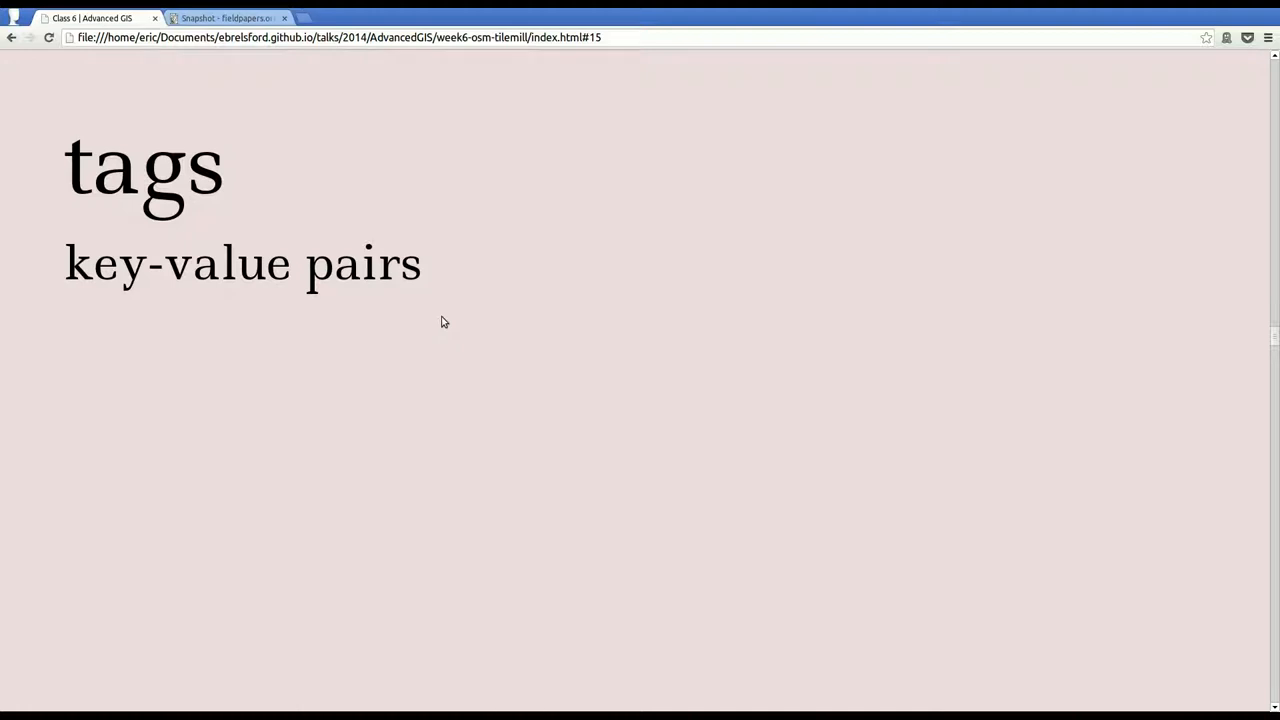
Show the leisure=park example and highlight the key 'leisure' and value 'park'
key(Right)
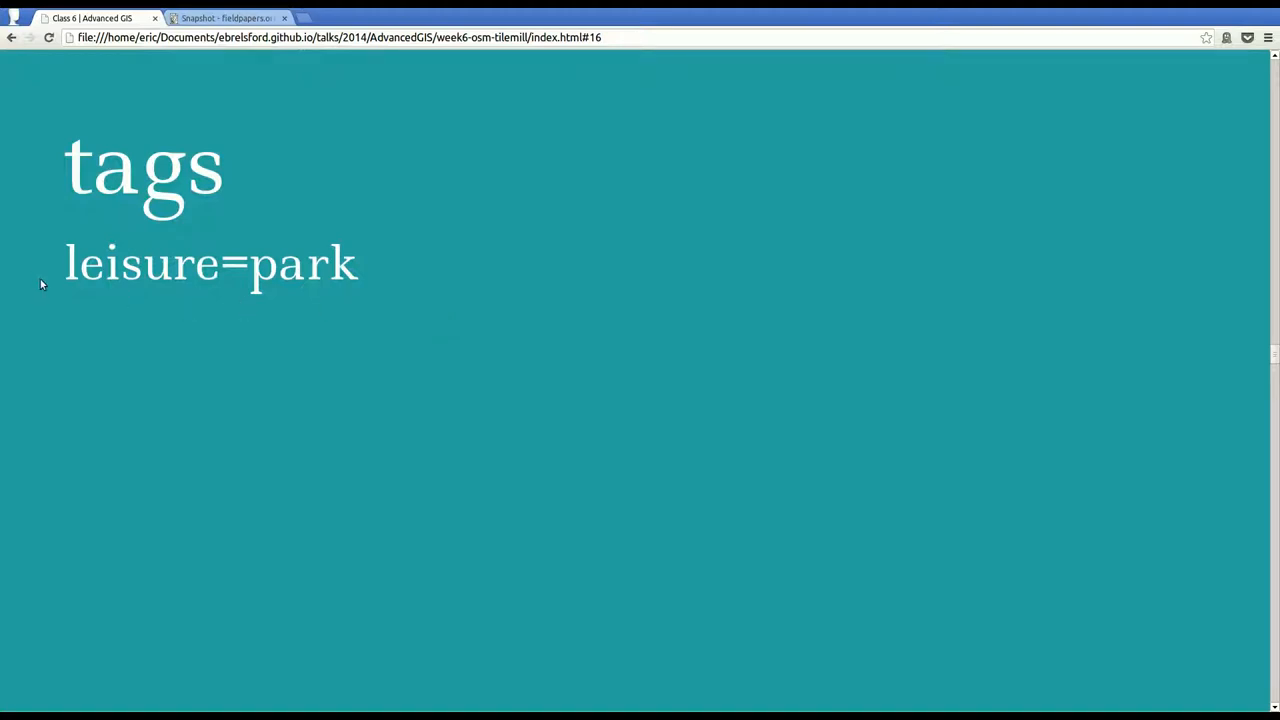
drag(40, 279, 222, 302)
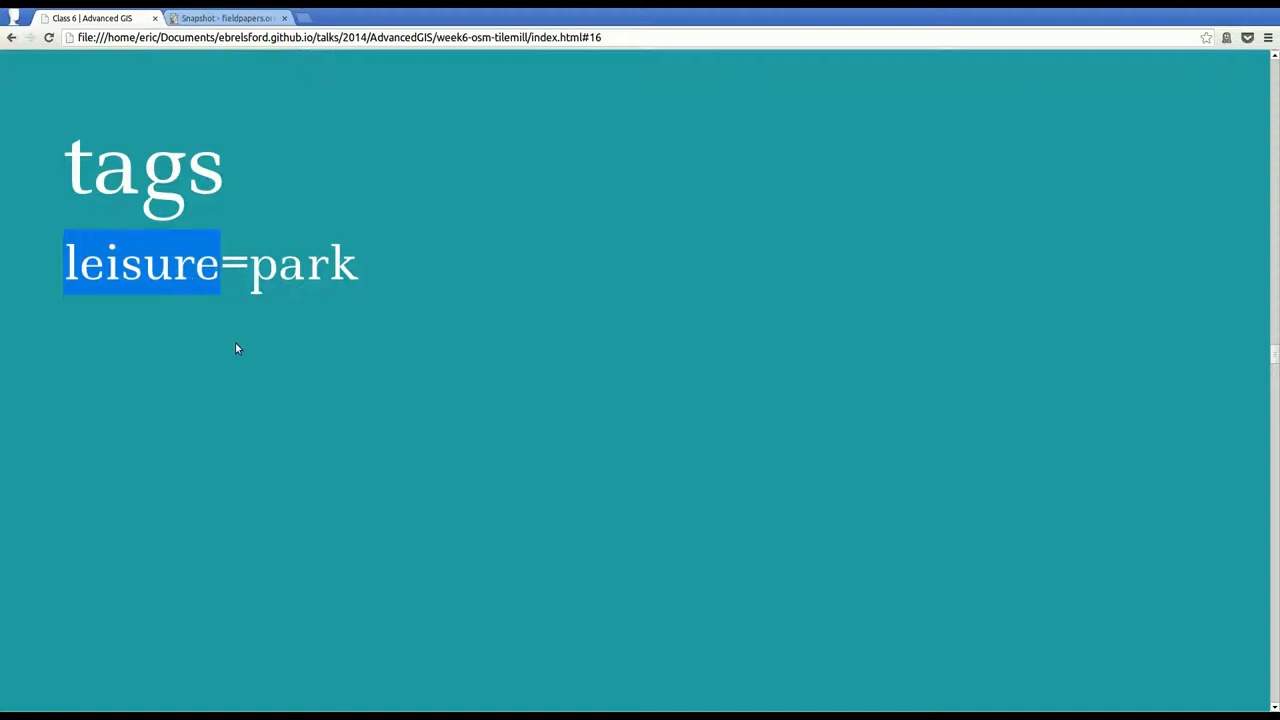
drag(251, 282, 352, 295)
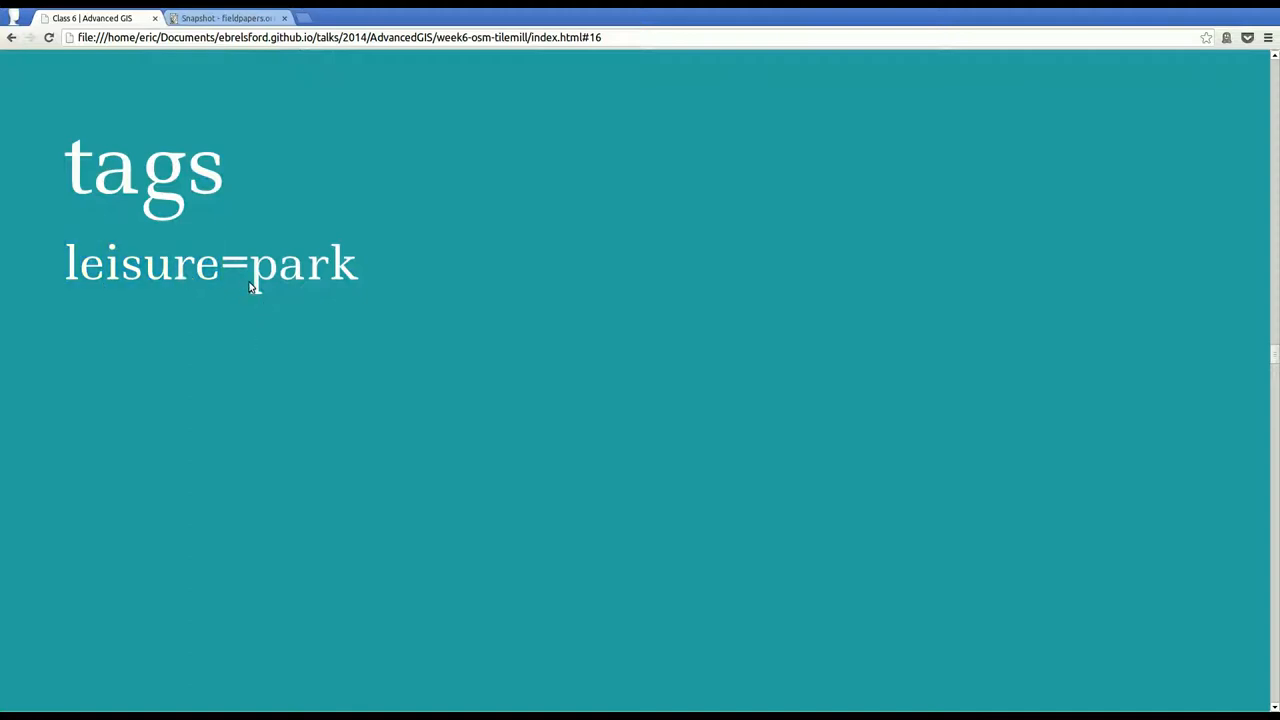
click(501, 302)
Show the name=Union Square West example, highlight the value, and move on to the folksonomy slide
key(Right)
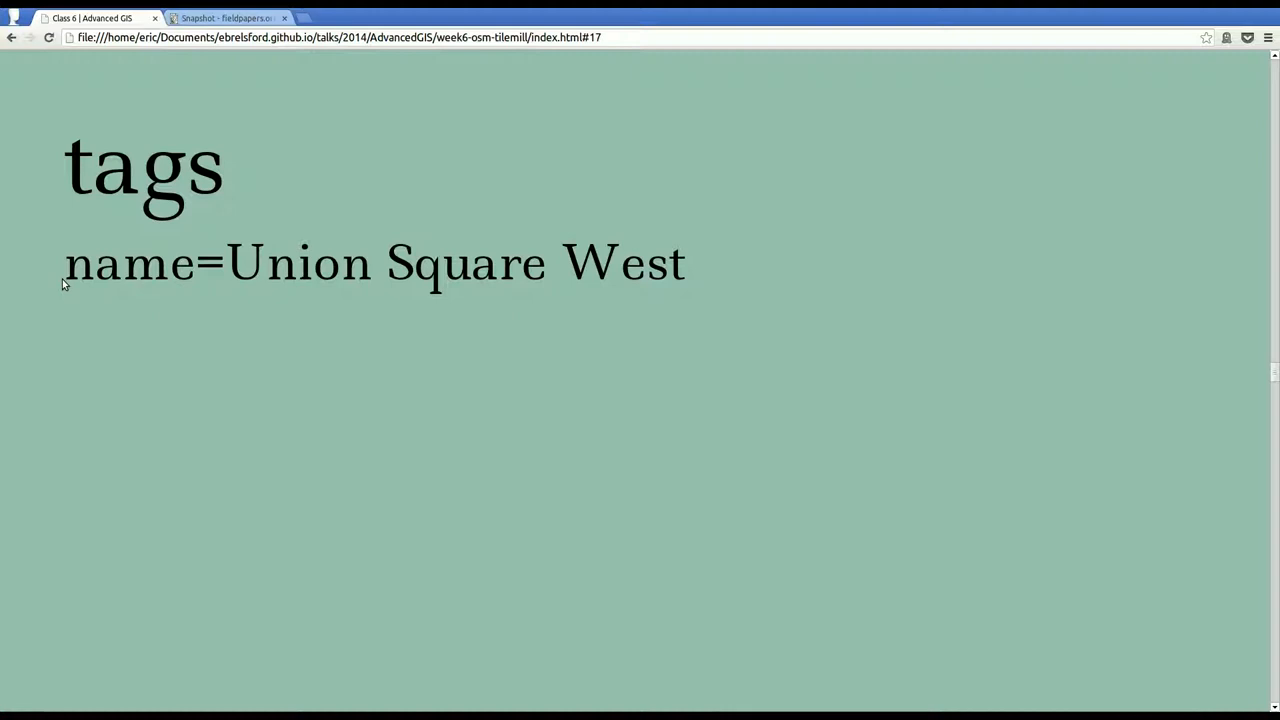
drag(62, 284, 689, 277)
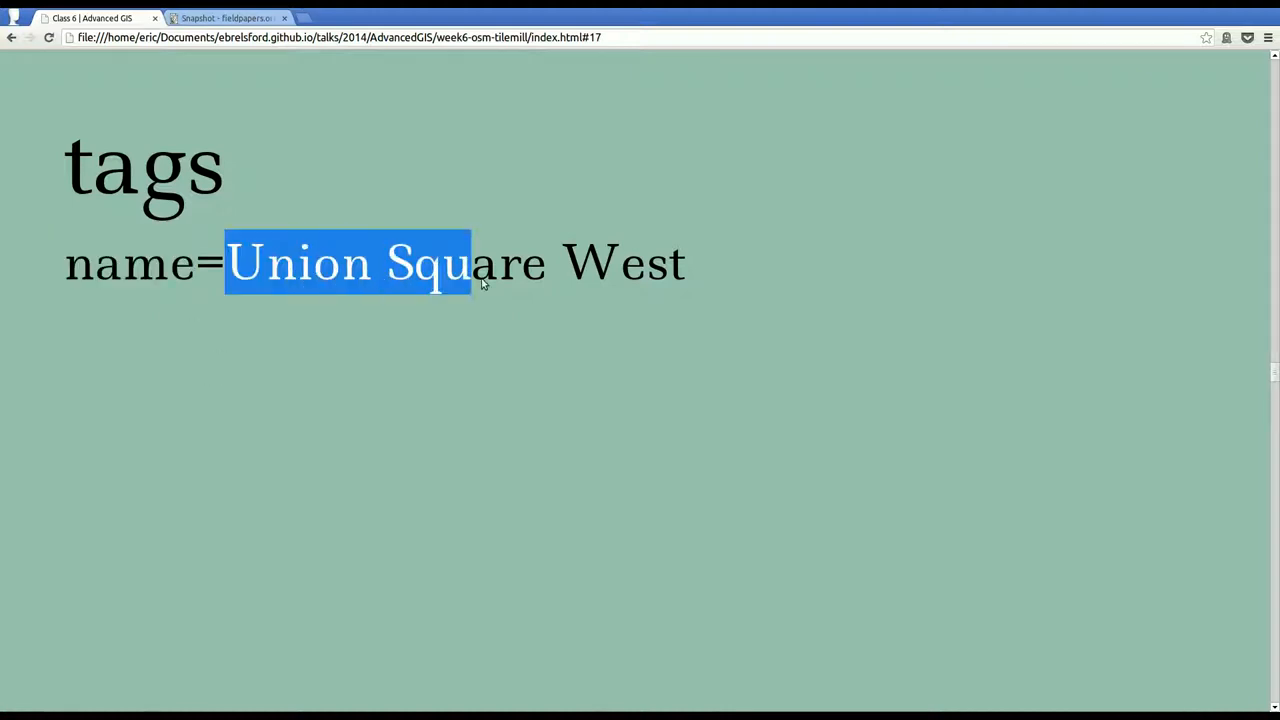
click(797, 361)
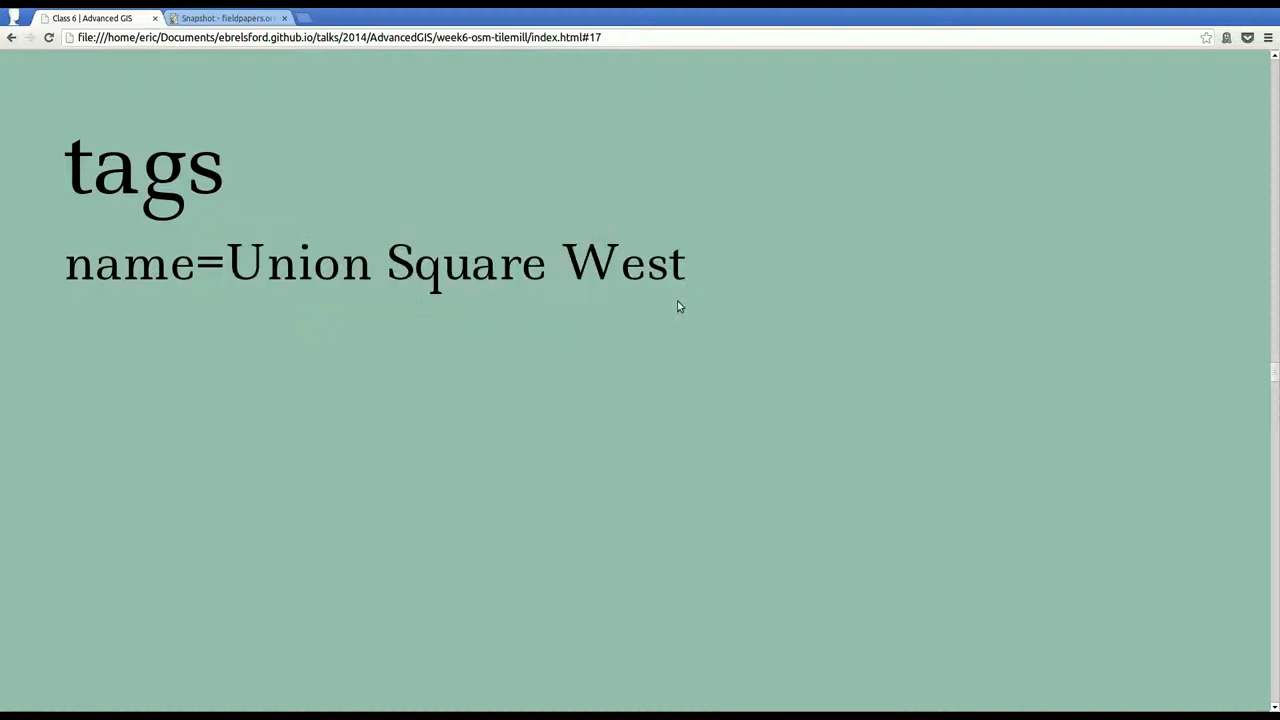
key(Right)
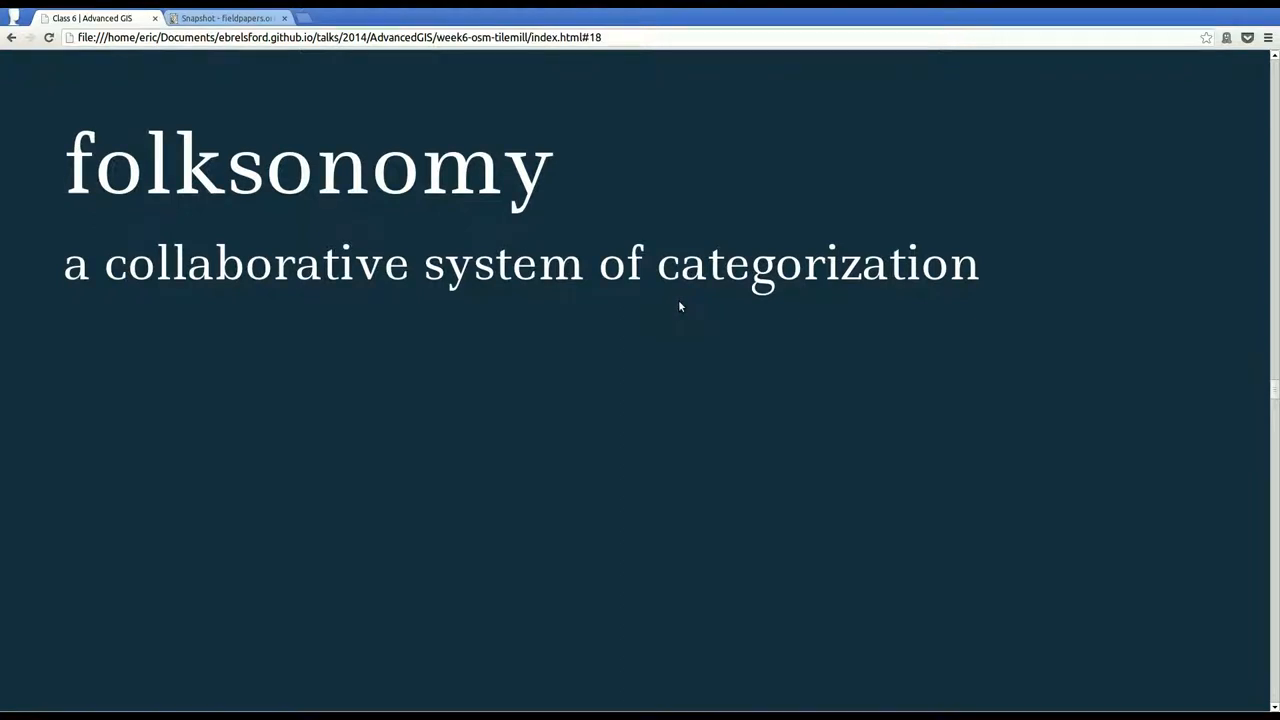
Advance through the editor screenshot and community consistency slides to the finding-how-to-tag slide
key(Right)
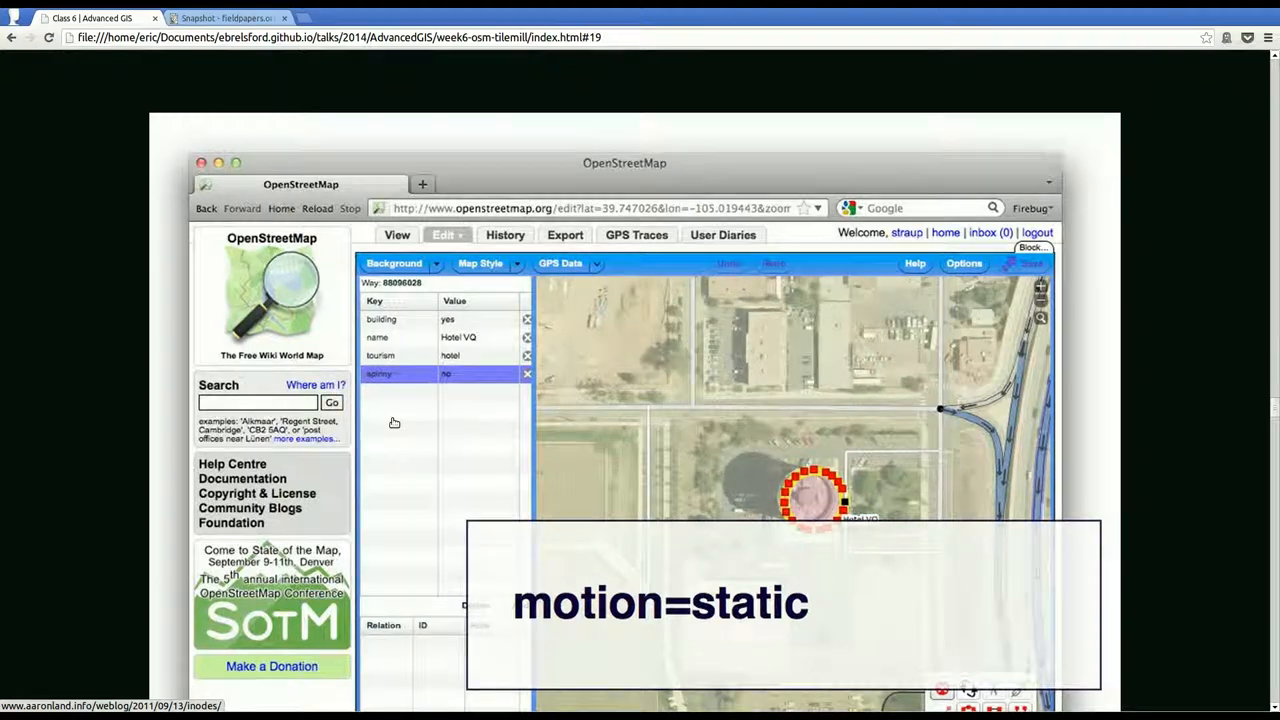
key(Right)
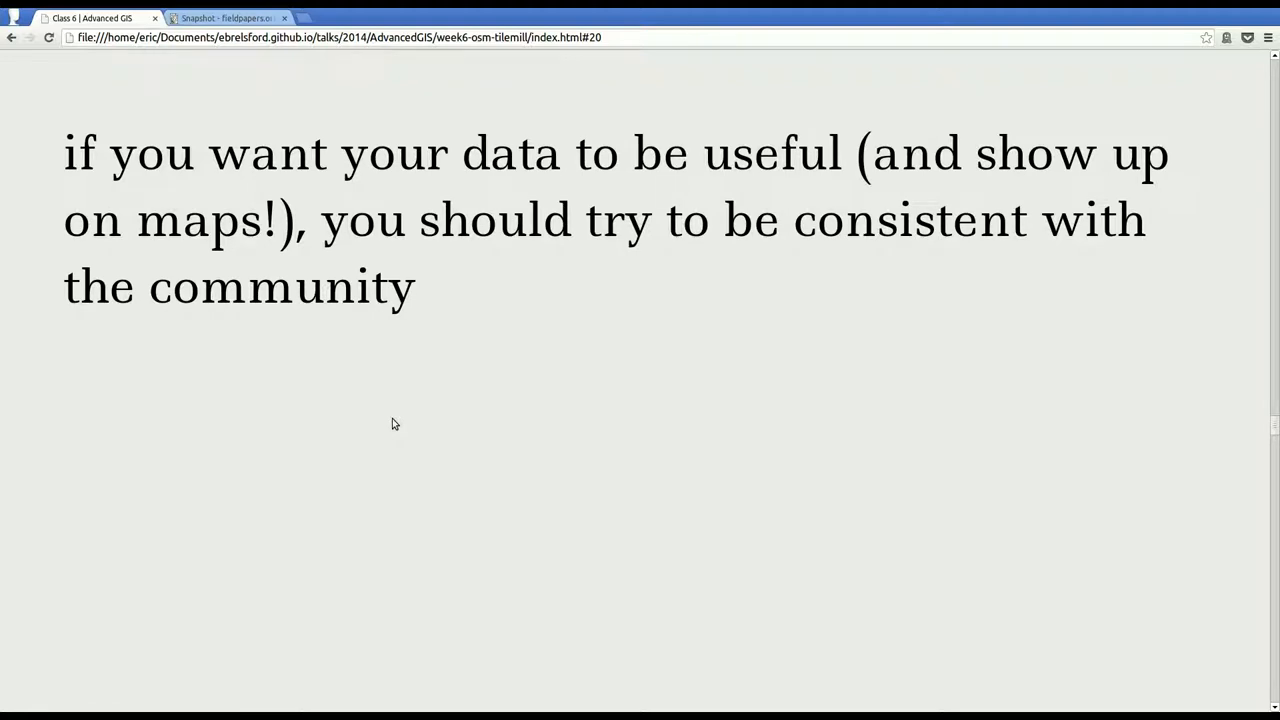
key(Right)
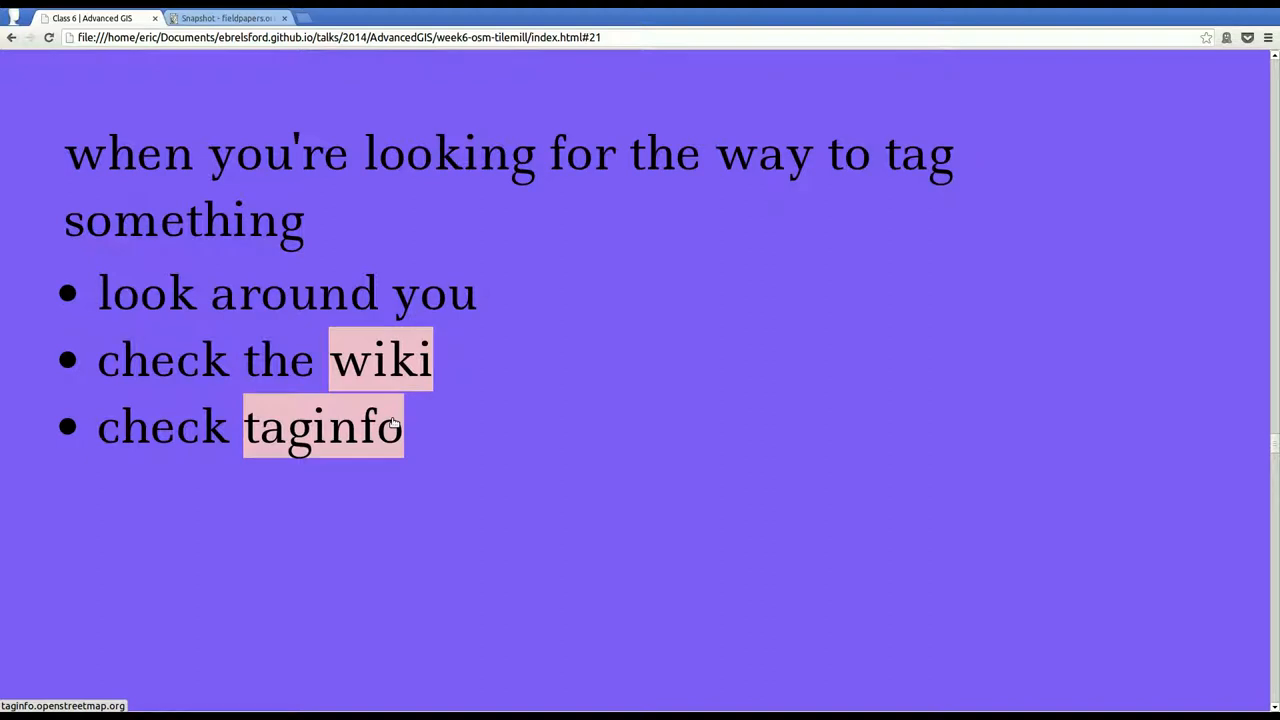
Open the OSM wiki in a new tab, enlarge it, and go to the Building page via search
middle_click(373, 375)
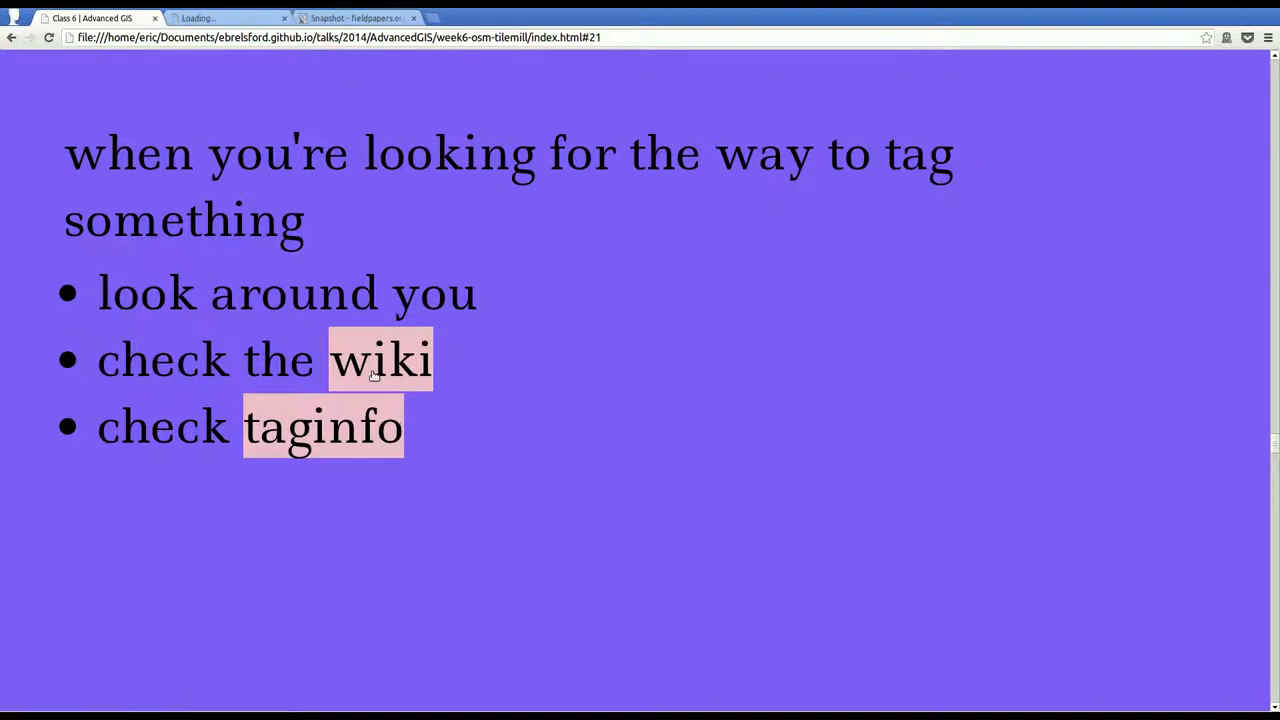
click(210, 20)
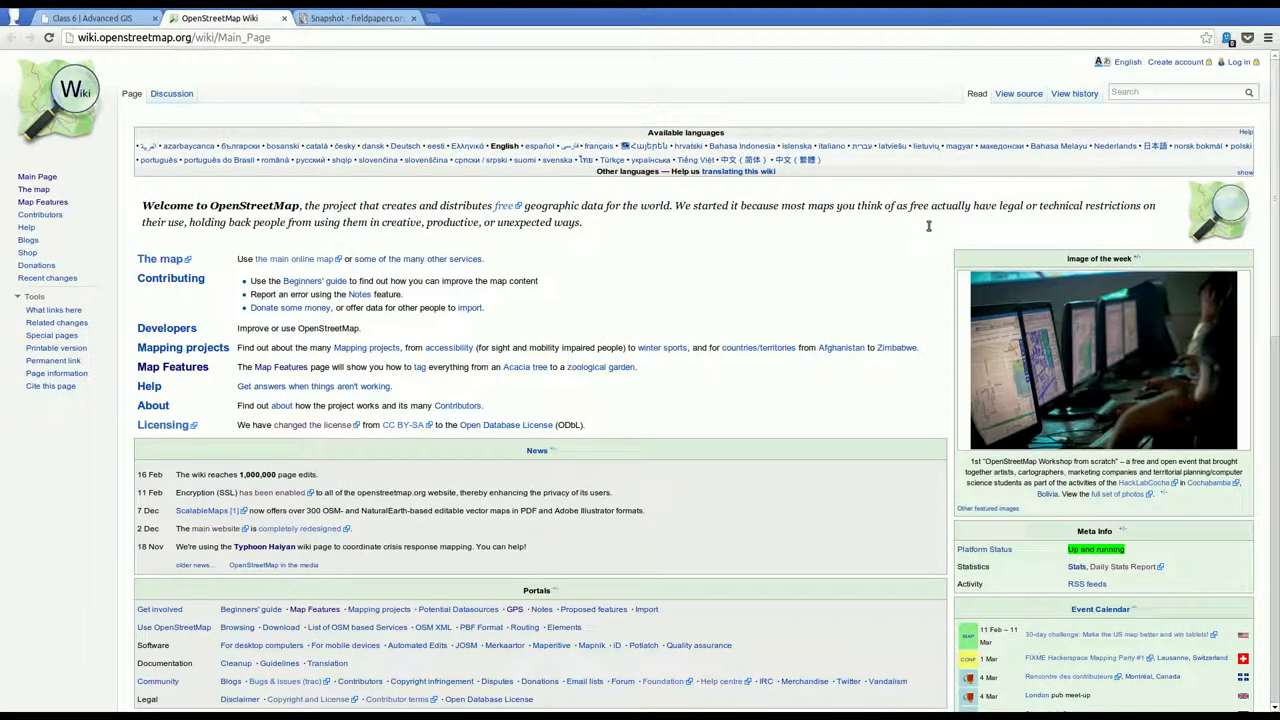
key(ctrl+plus)
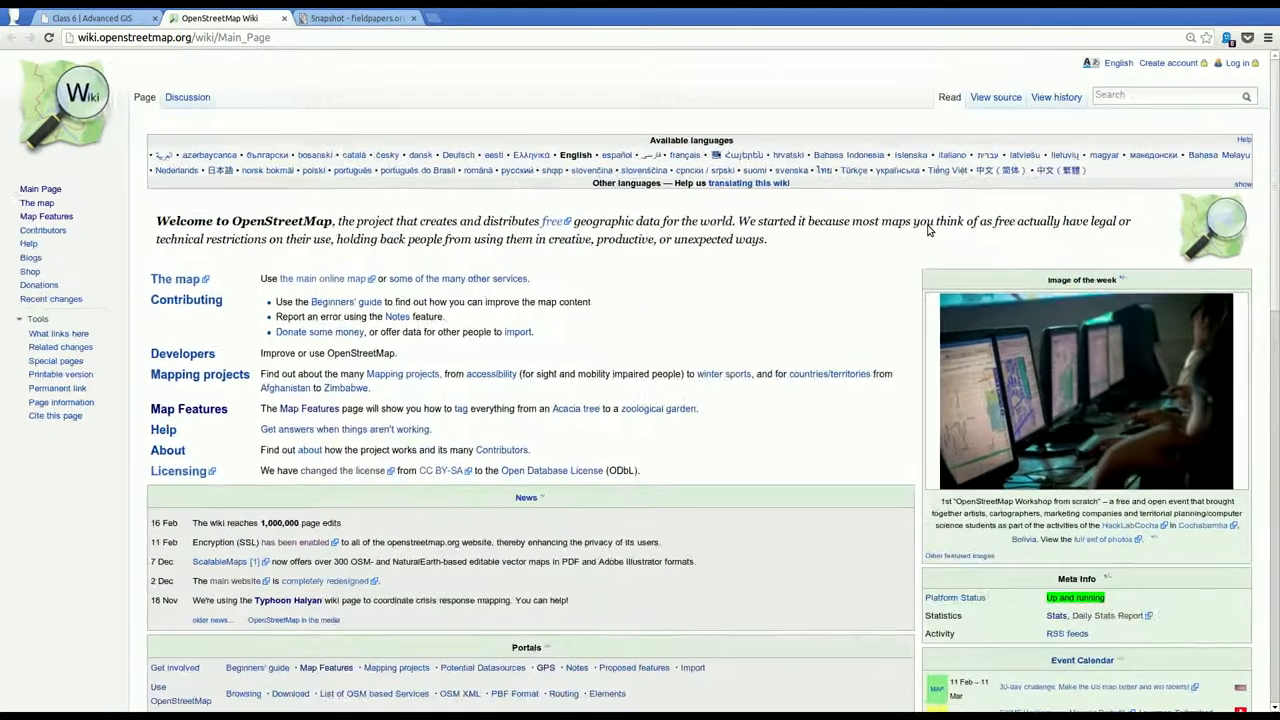
key(ctrl+plus)
key(ctrl+plus)
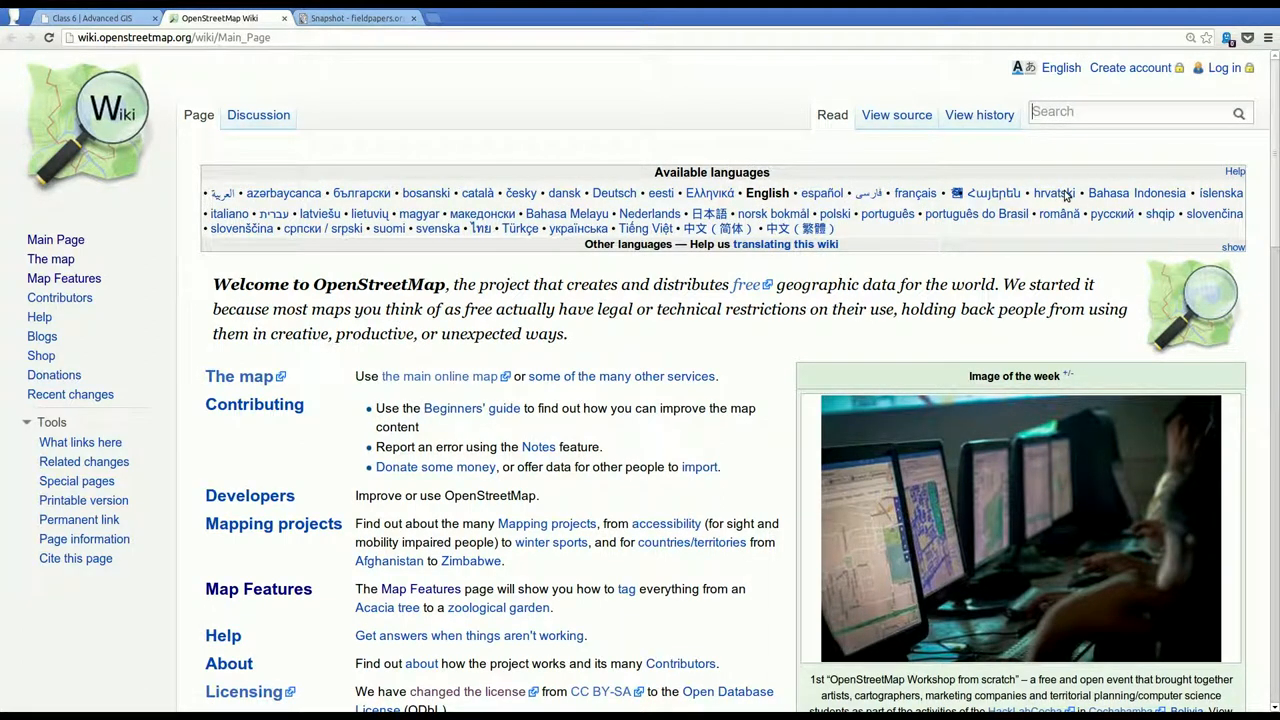
text(buil)
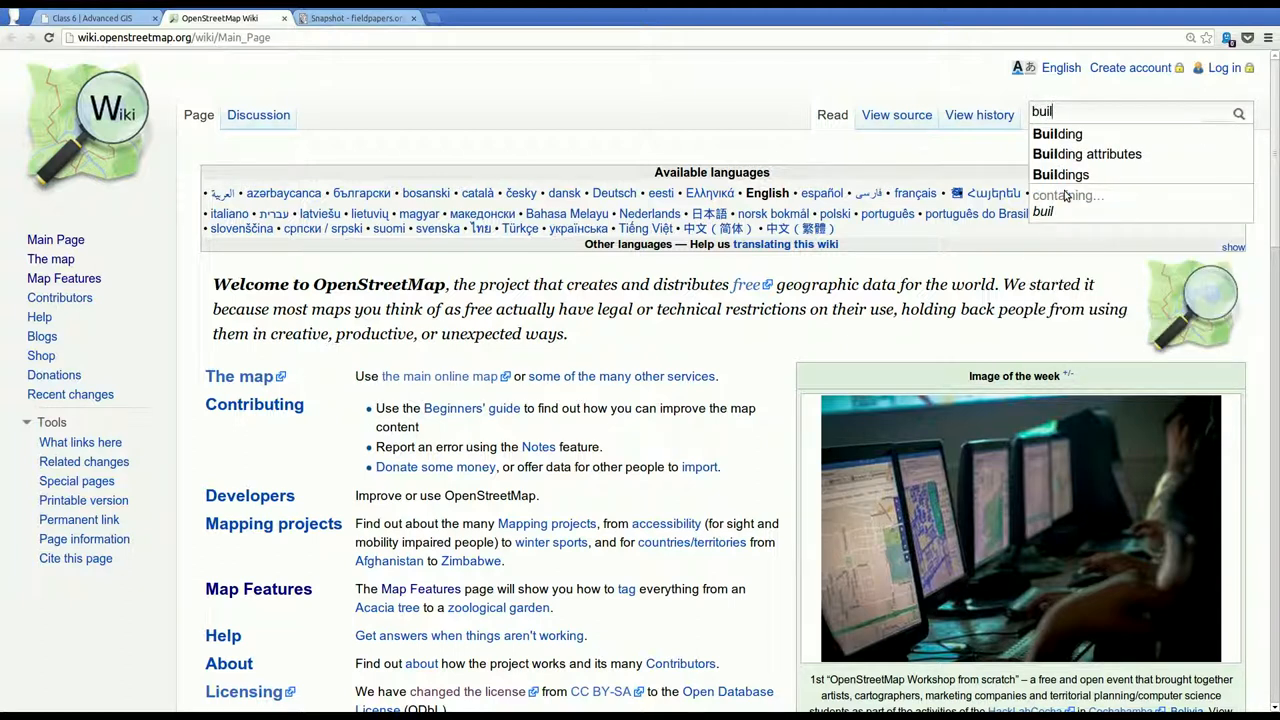
key(Down)
key(Return)
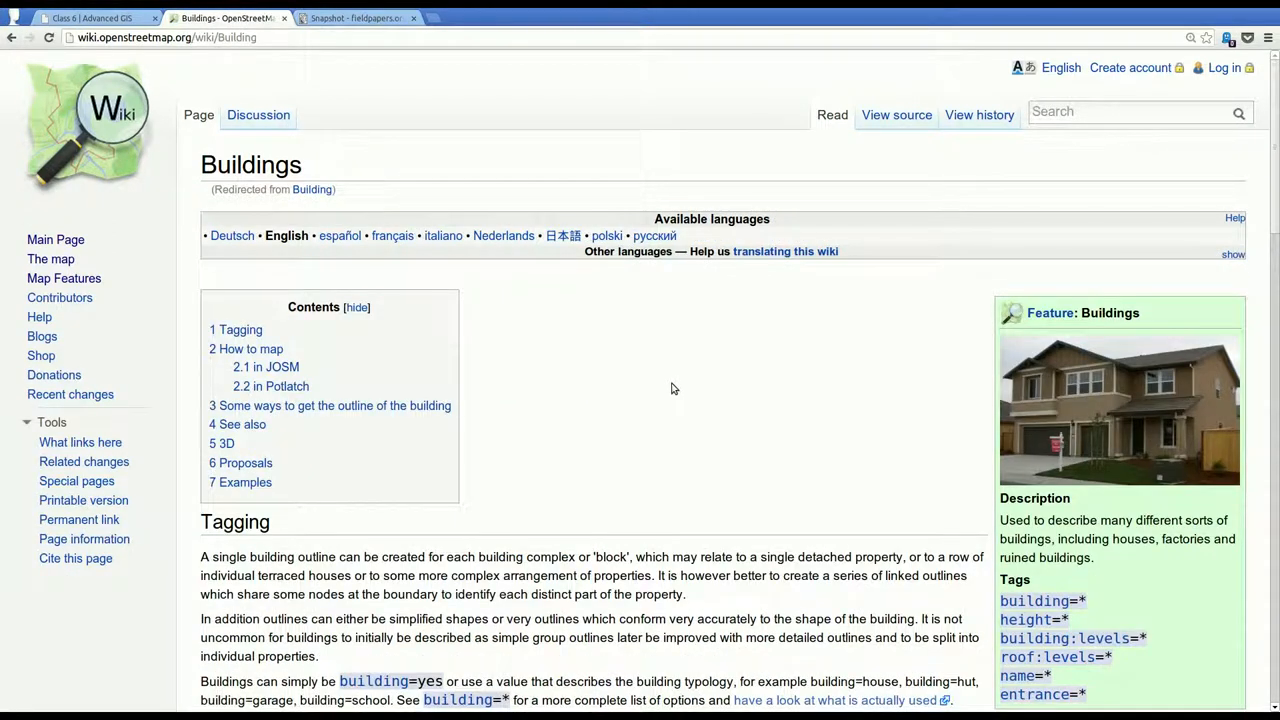
scroll(672, 388, down, 3)
scroll(672, 388, down, 1)
scroll(673, 383, down, 1)
scroll(673, 383, down, 2)
scroll(660, 388, up, 2)
scroll(550, 440, down, 2)
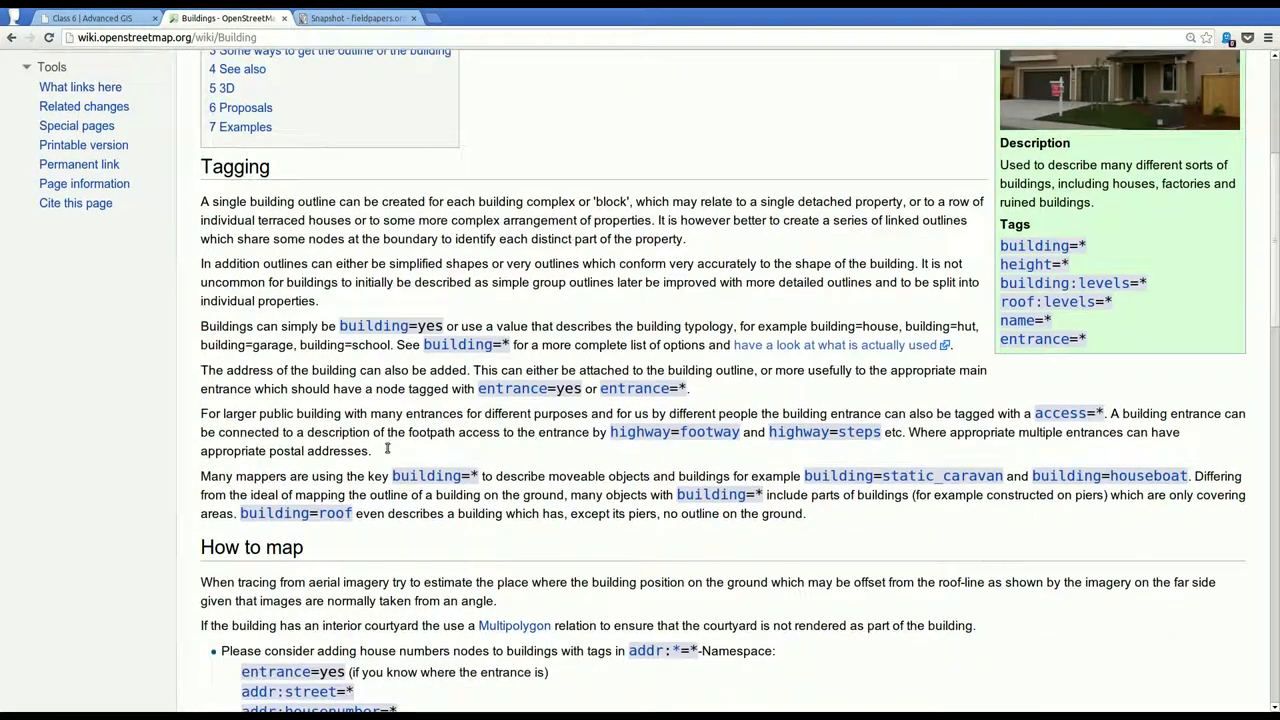
scroll(387, 449, down, 1)
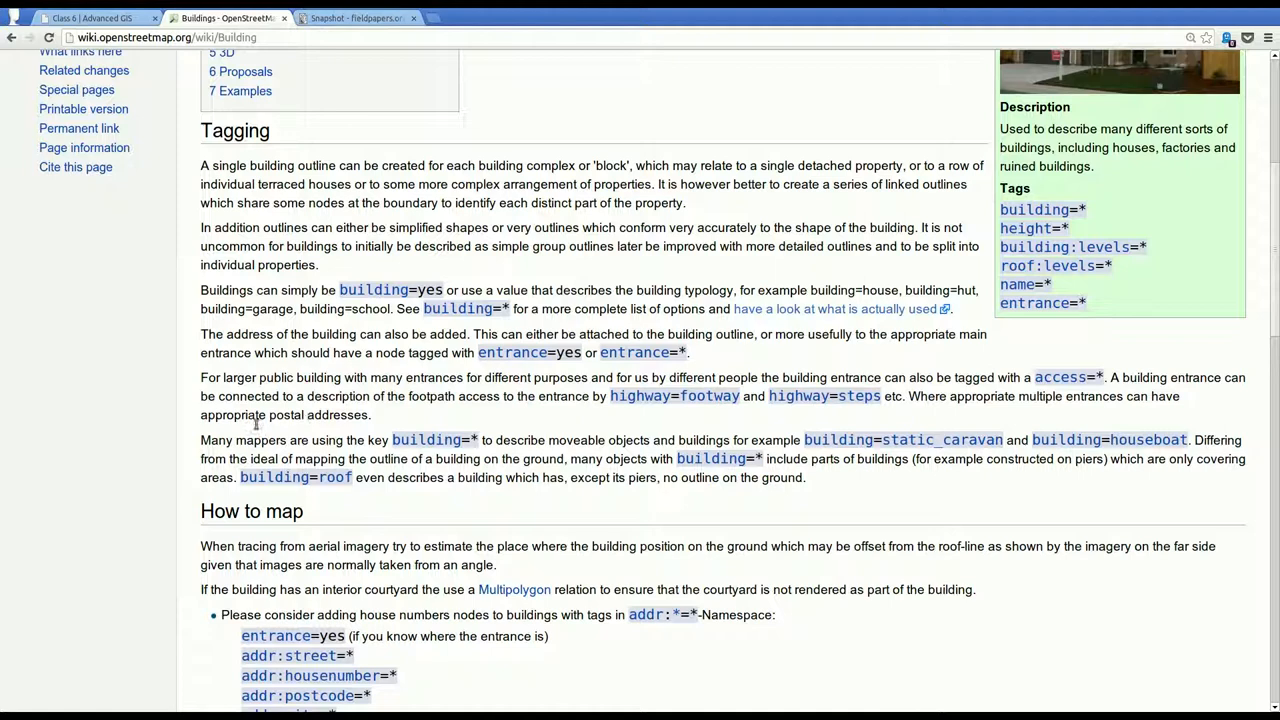
scroll(190, 443, down, 1)
scroll(190, 443, down, 4)
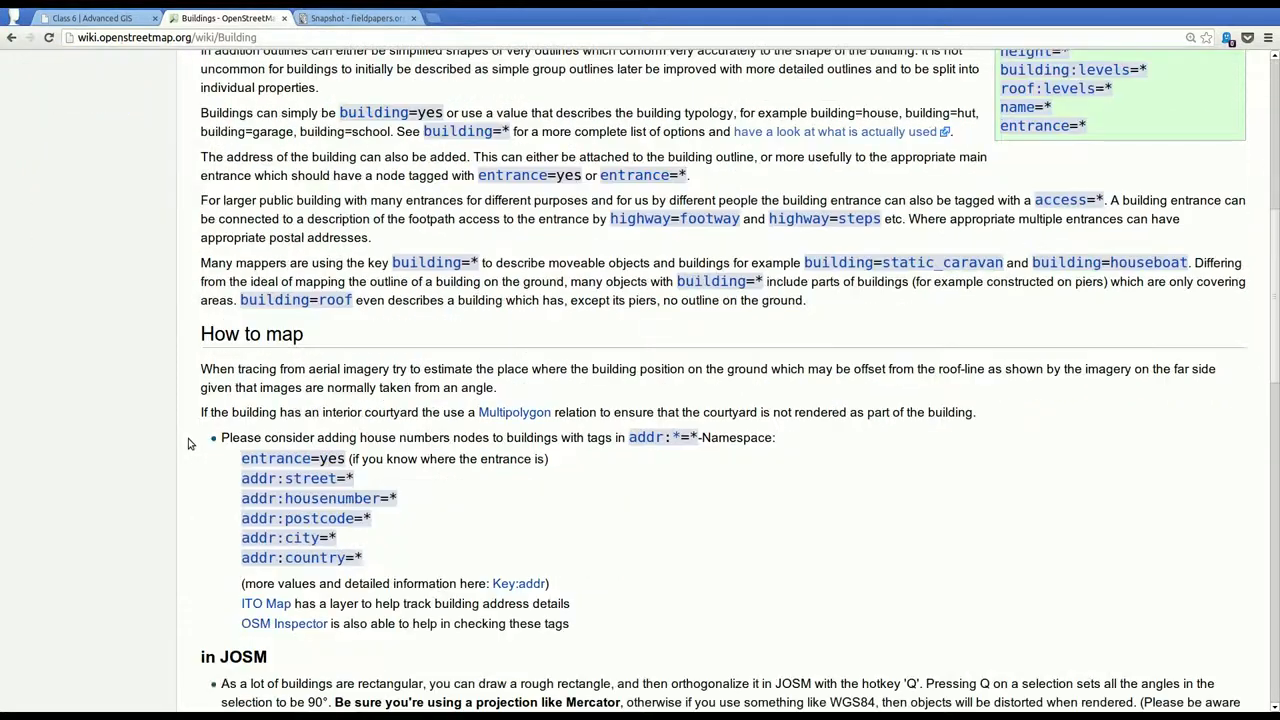
scroll(190, 443, down, 4)
scroll(190, 443, down, 1)
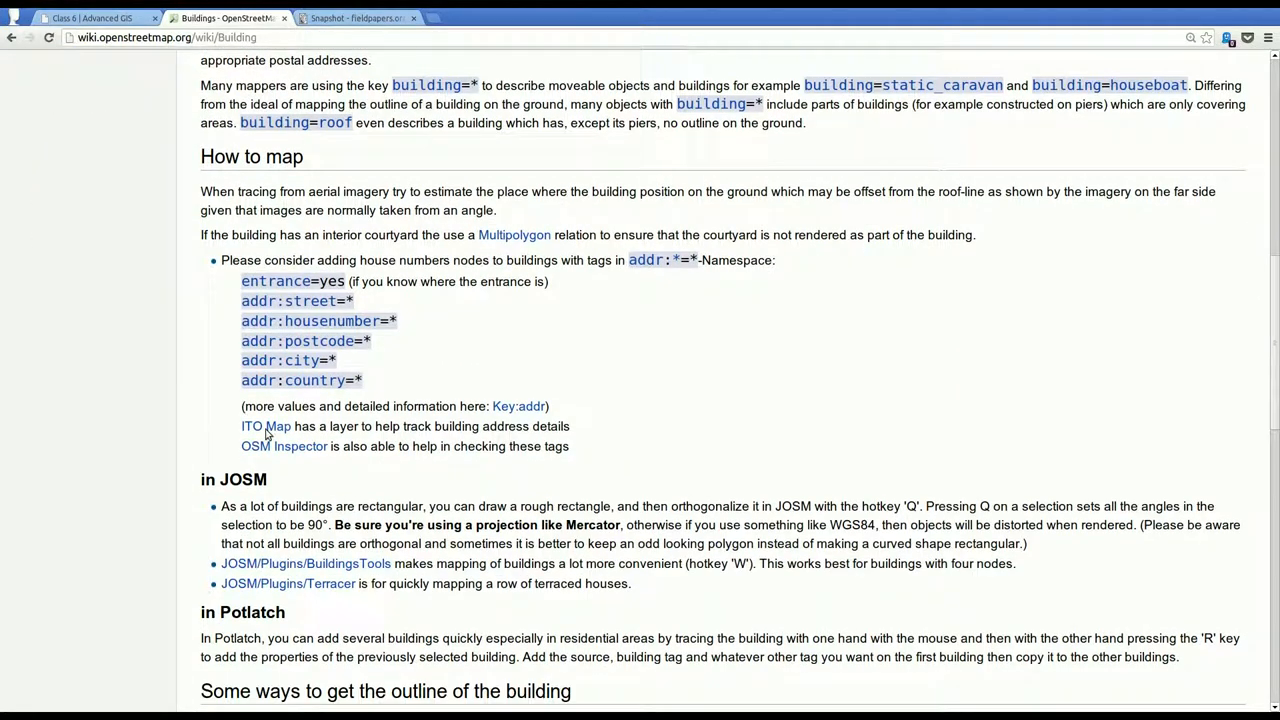
scroll(591, 317, down, 2)
scroll(666, 400, down, 4)
scroll(666, 400, down, 2)
scroll(698, 398, down, 4)
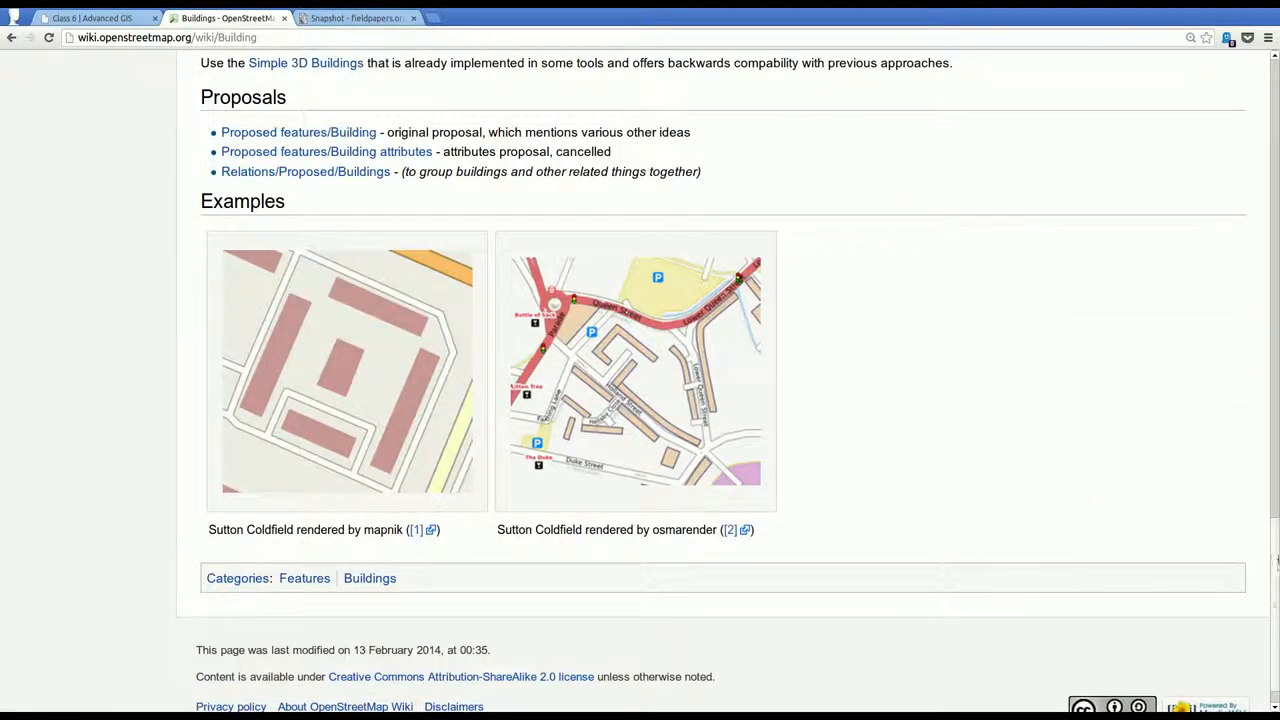
drag(1274, 565, 1256, 209)
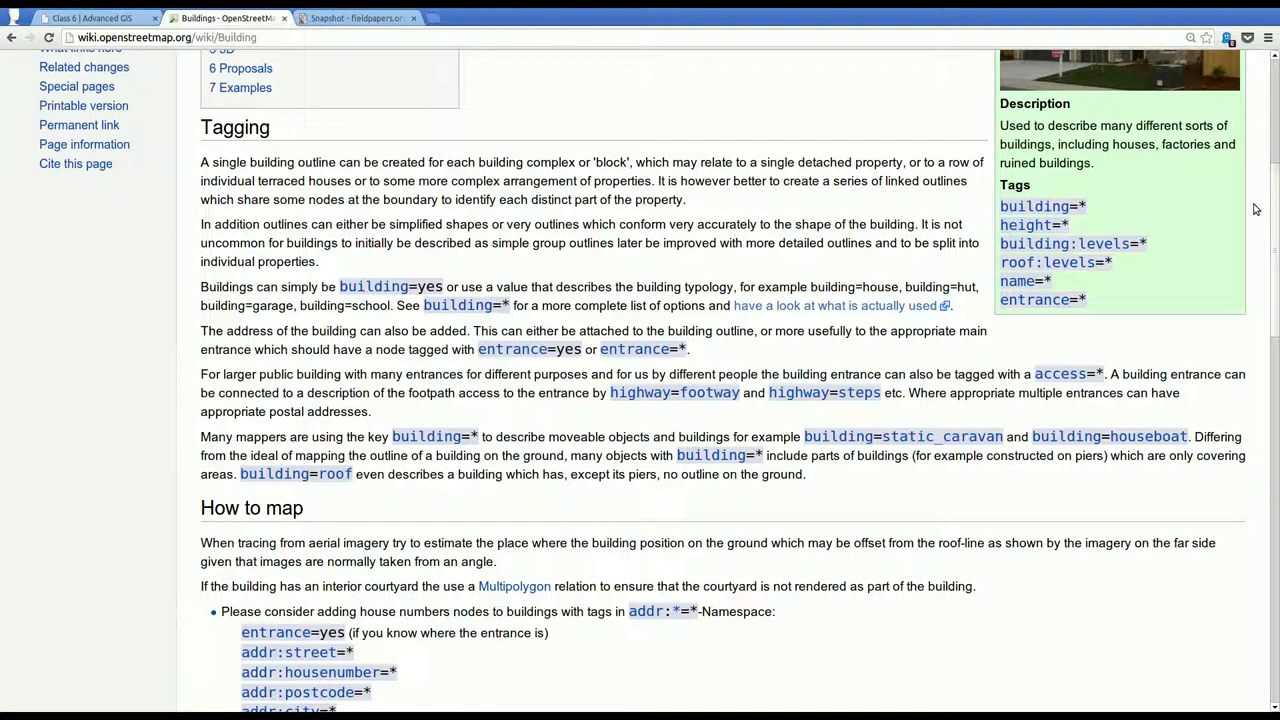
View the Key:building wiki page, close it, and open taginfo in a background tab from the slide
click(385, 295)
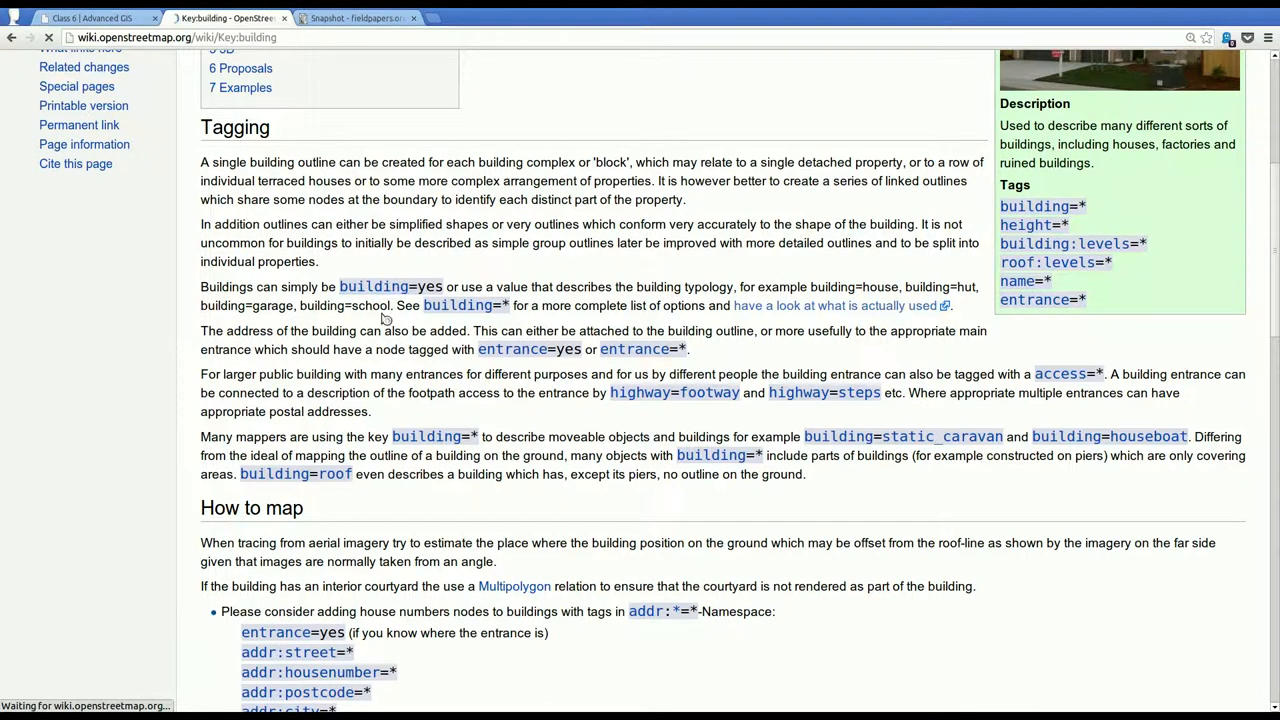
scroll(591, 442, down, 1)
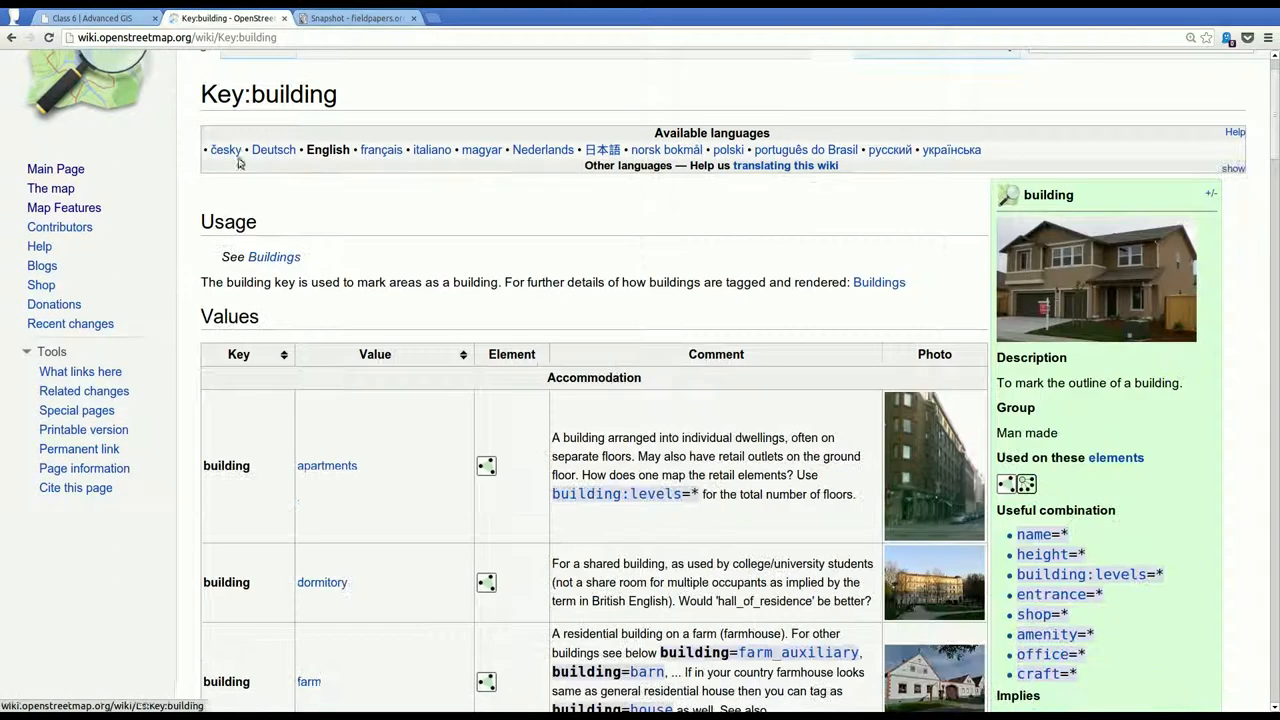
drag(200, 120, 337, 120)
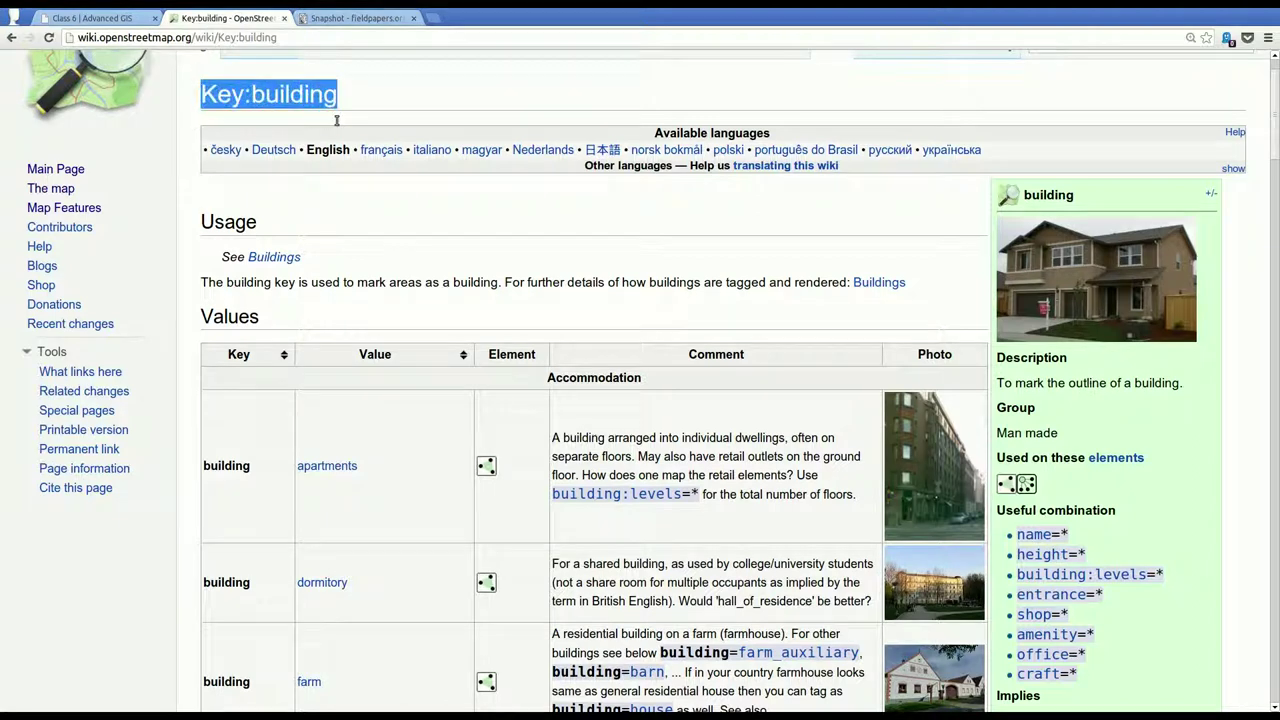
click(508, 285)
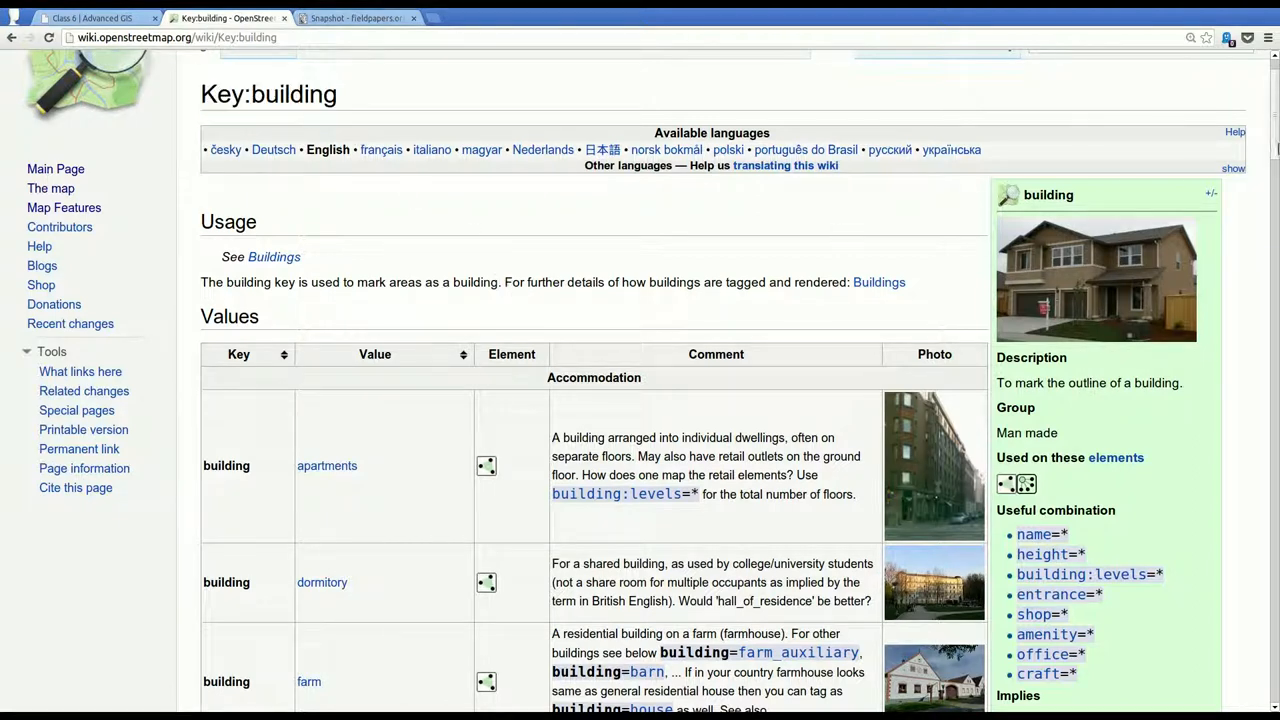
scroll(594, 400, down, 3)
scroll(594, 380, down, 2)
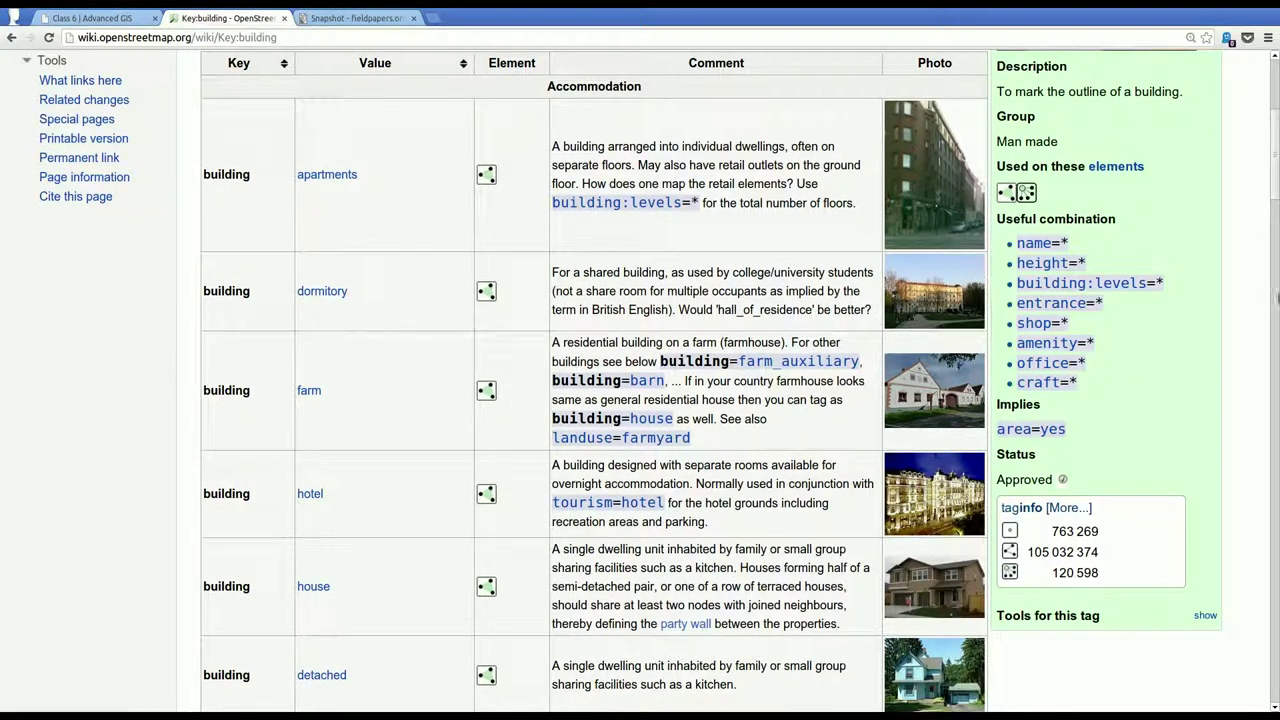
drag(1275, 180, 1277, 570)
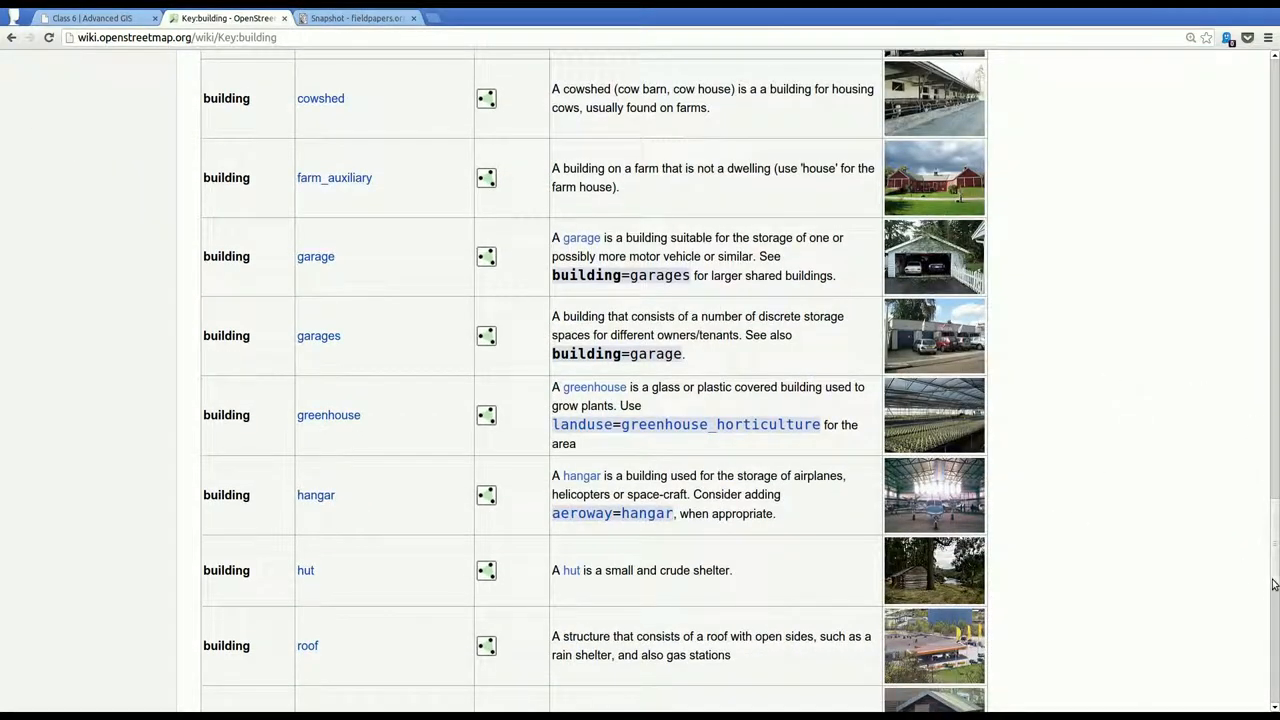
mouse_move(1275, 585)
mouse_down()
mouse_move(1276, 395)
mouse_move(1240, 130)
mouse_up()
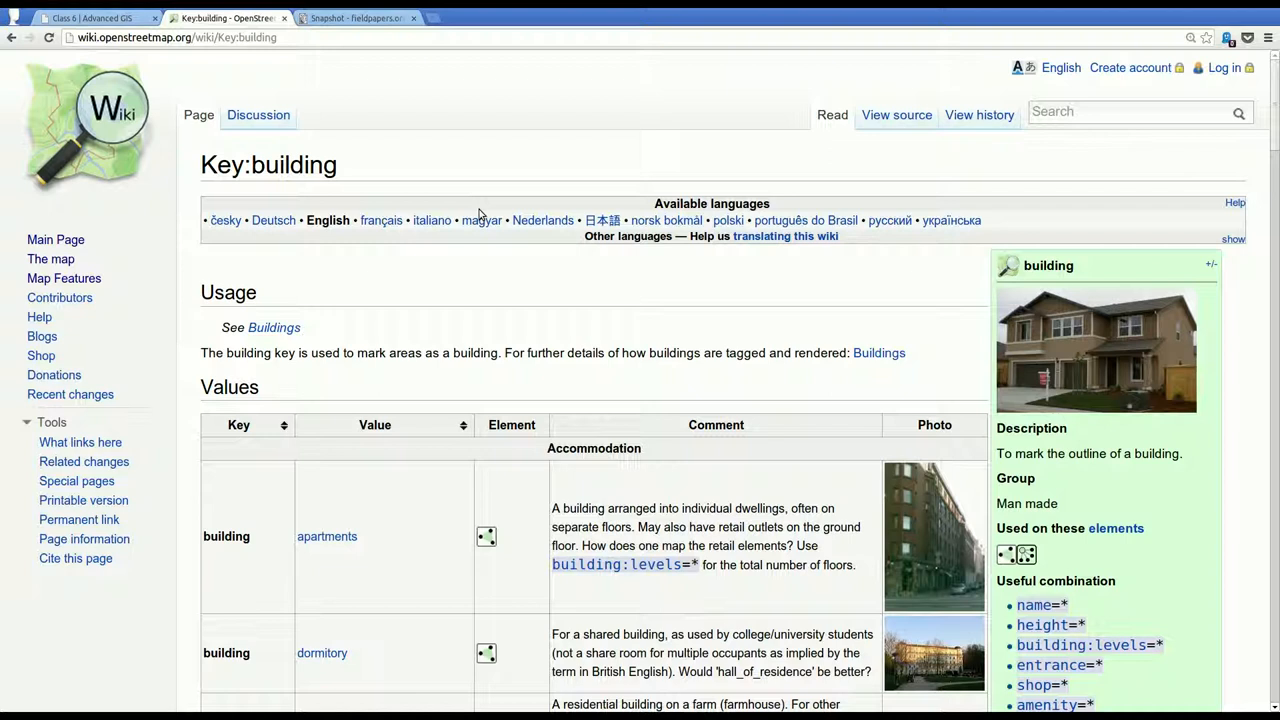
key(ctrl+w)
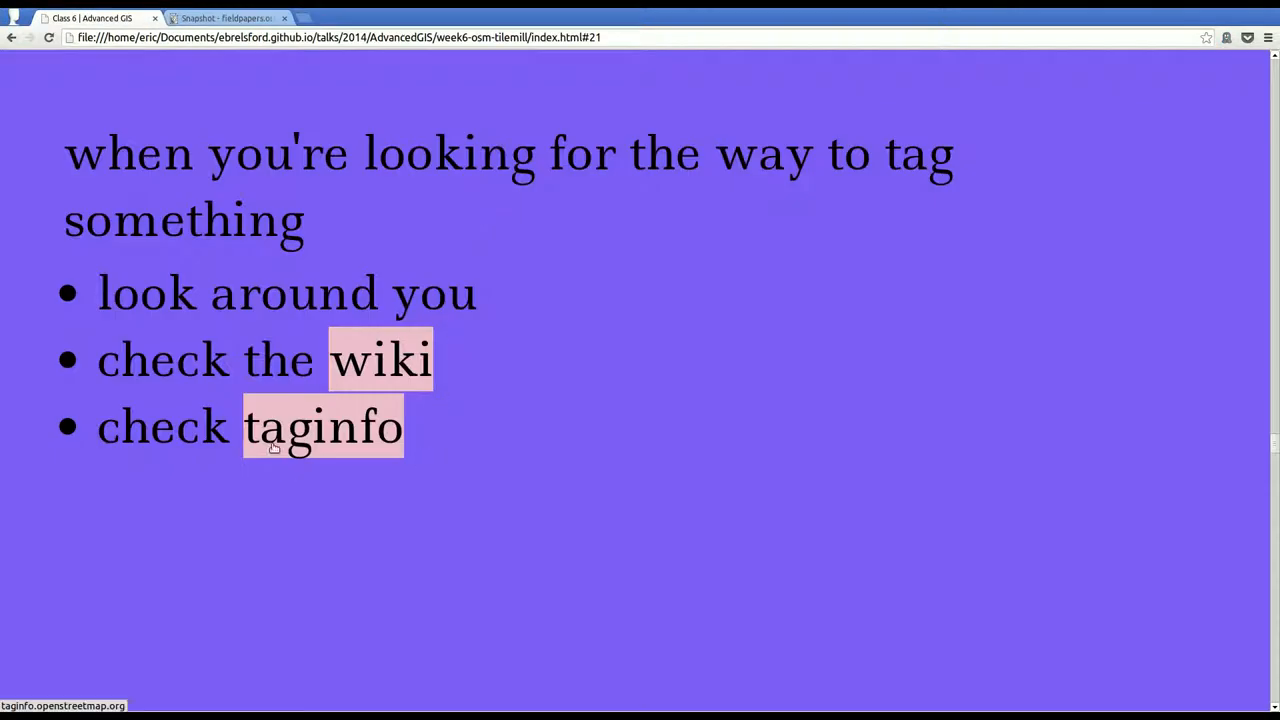
middle_click(273, 447)
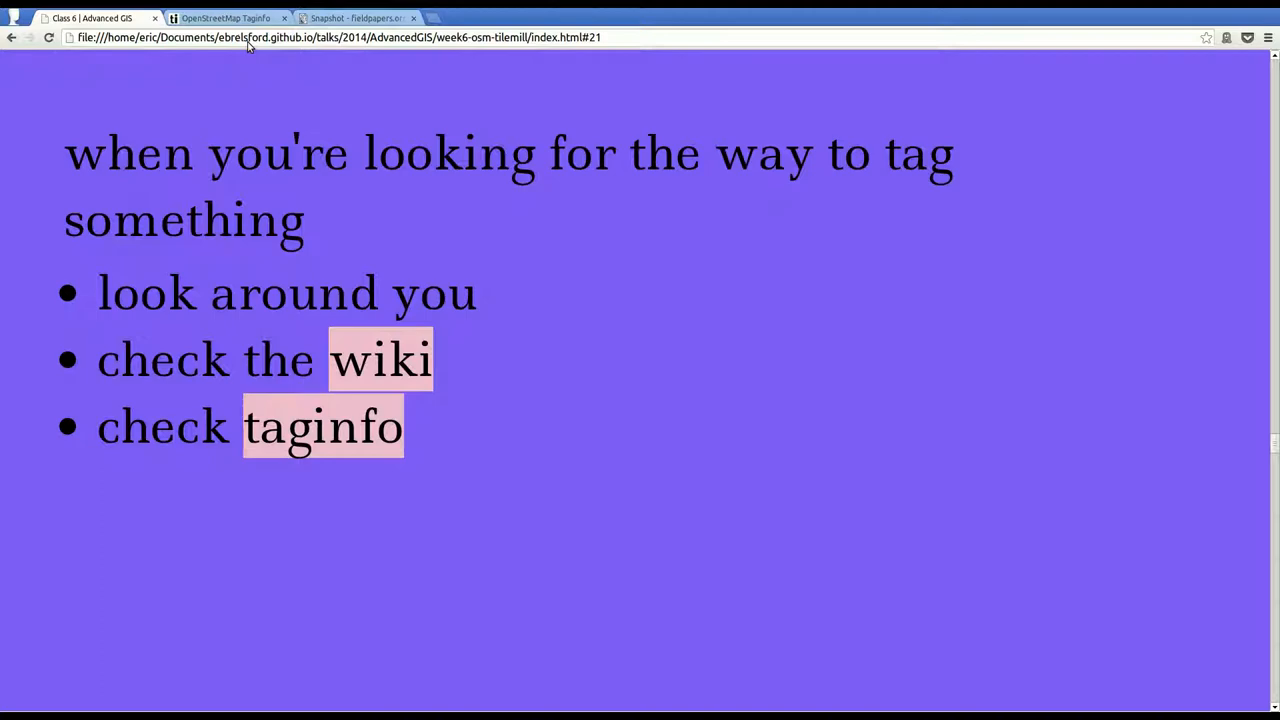
Switch to the taginfo tab, adjust its zoom, and open the amenity key overview
key(ctrl+Tab)
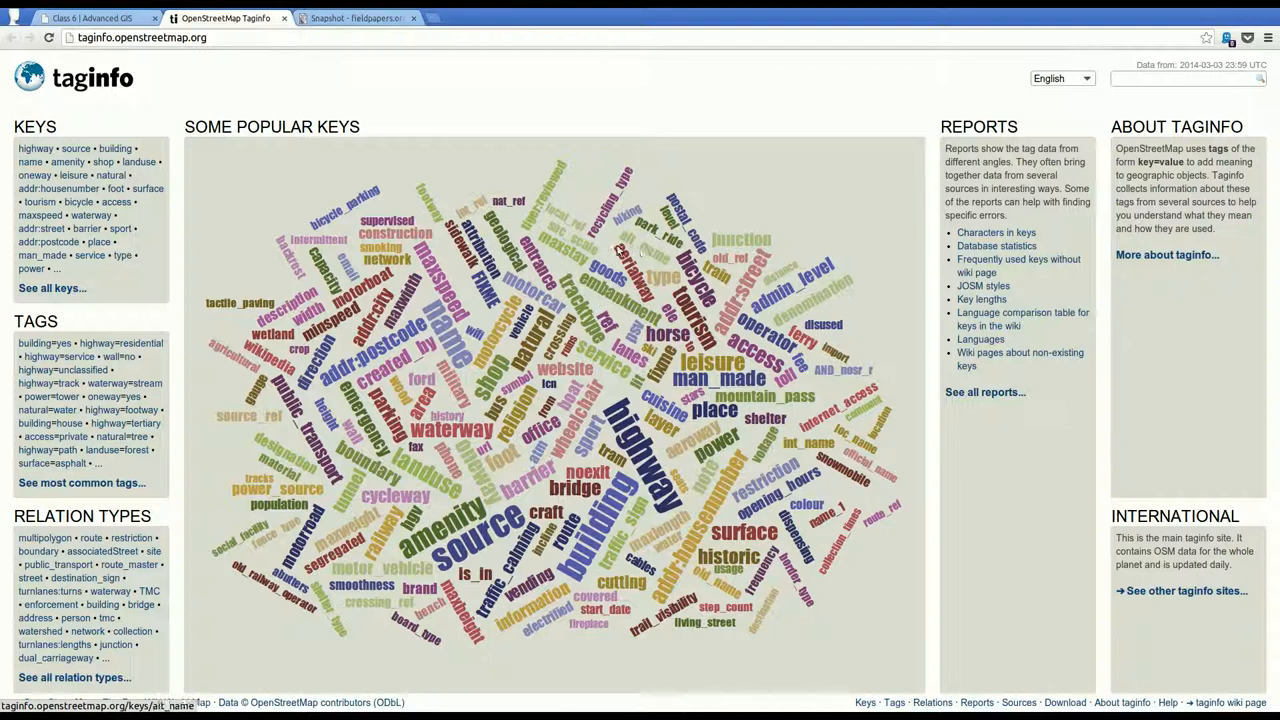
key(ctrl+minus)
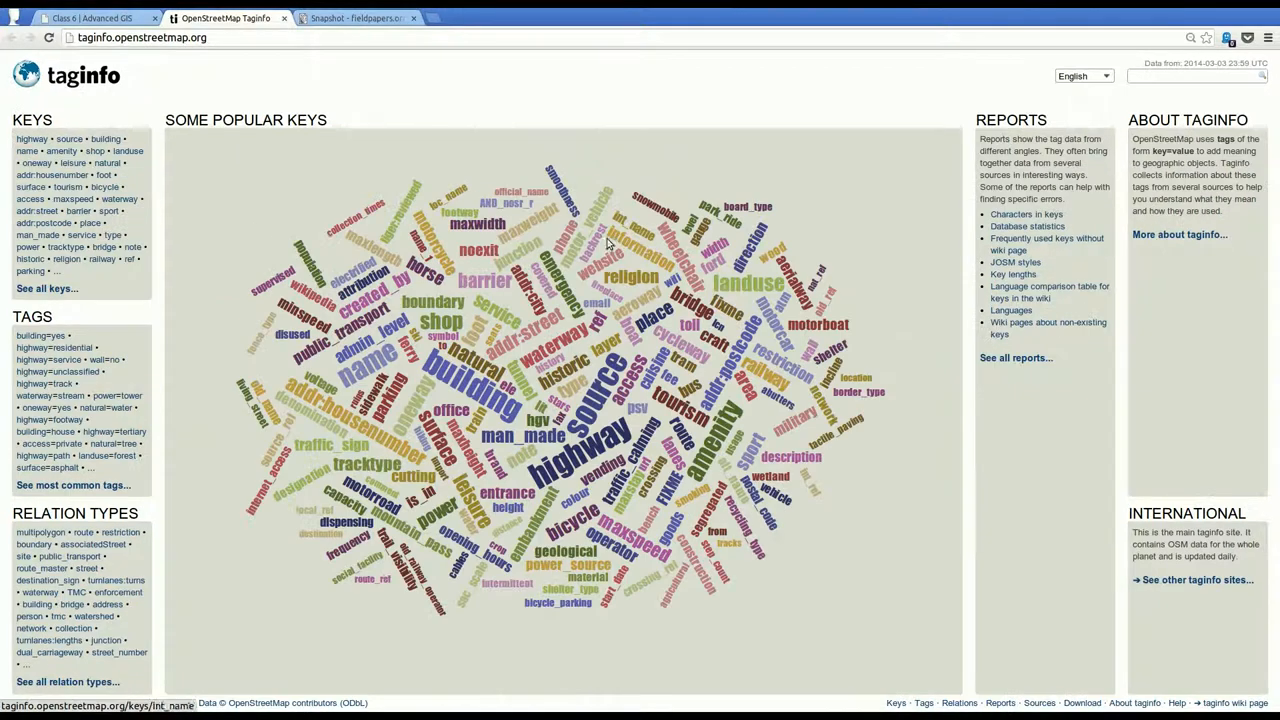
key(ctrl+plus)
key(ctrl+plus)
key(ctrl+plus)
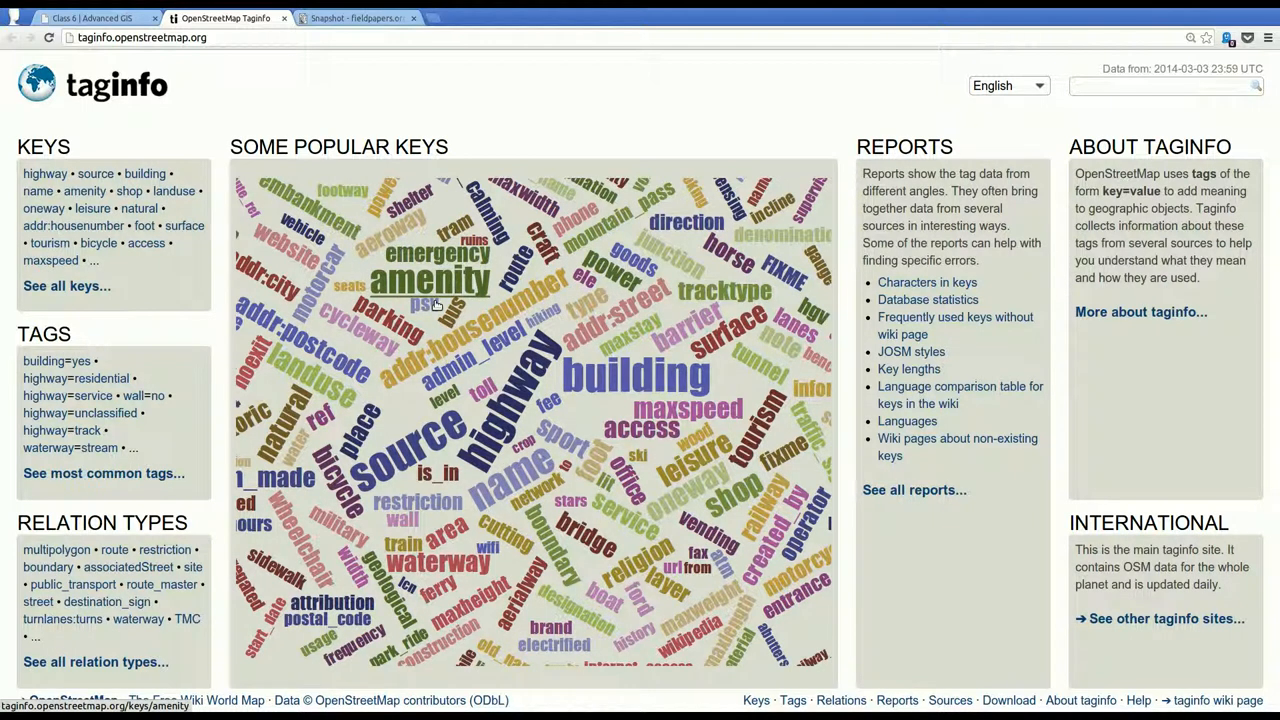
click(436, 304)
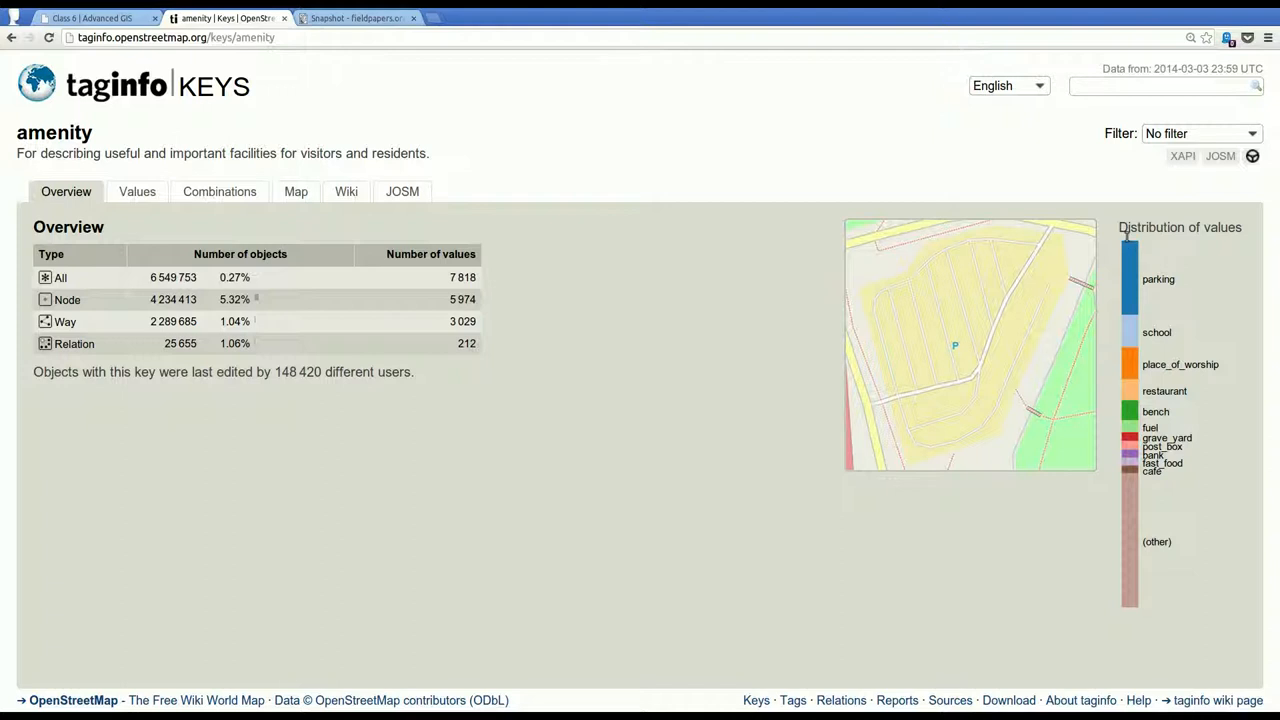
List the amenity key's values and page to the second page (pub through fountain)
drag(1125, 230, 1215, 249)
click(1226, 251)
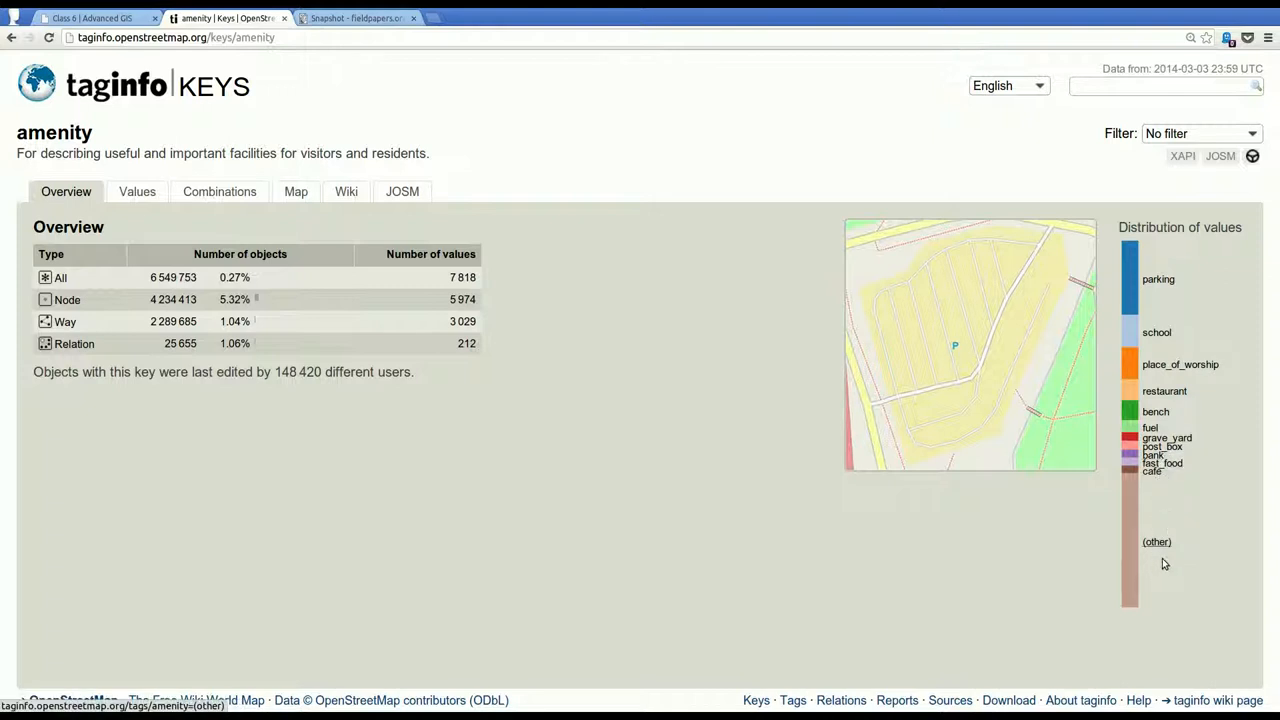
click(139, 196)
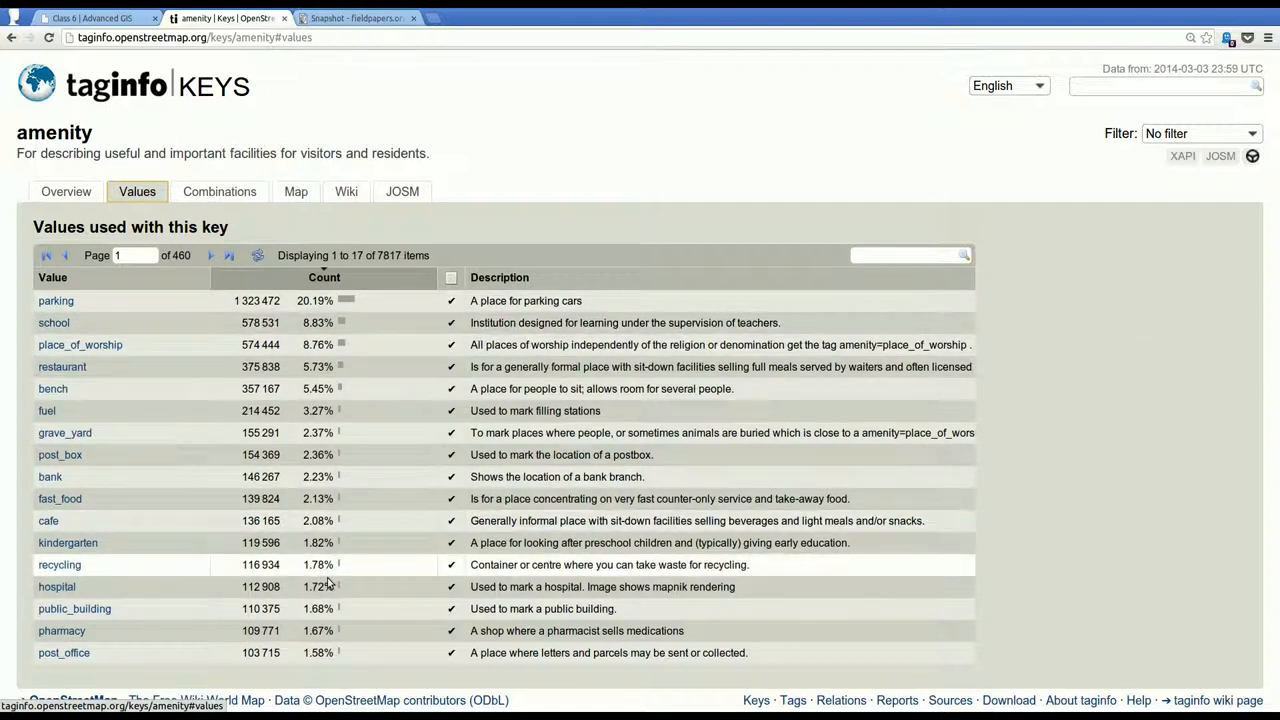
click(210, 256)
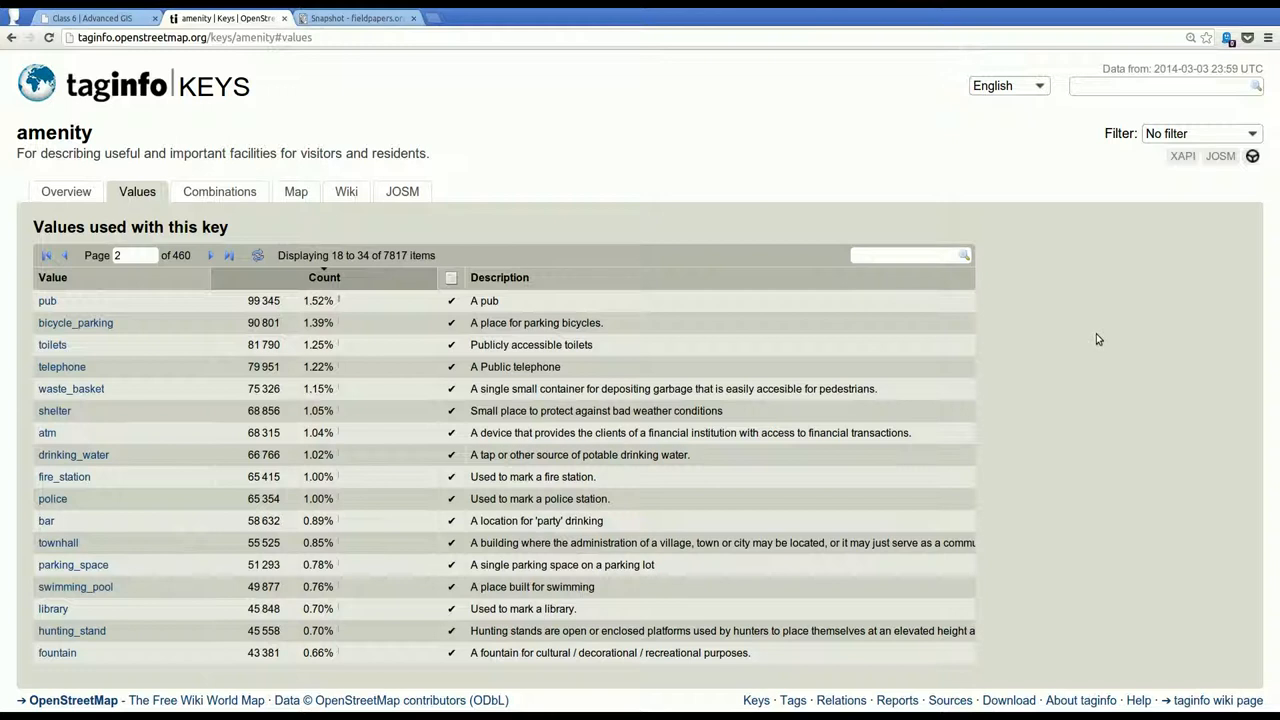
Return to the deck and advance through 'how does the data get there' to the Field Papers slides
key(ctrl+Page_Up)
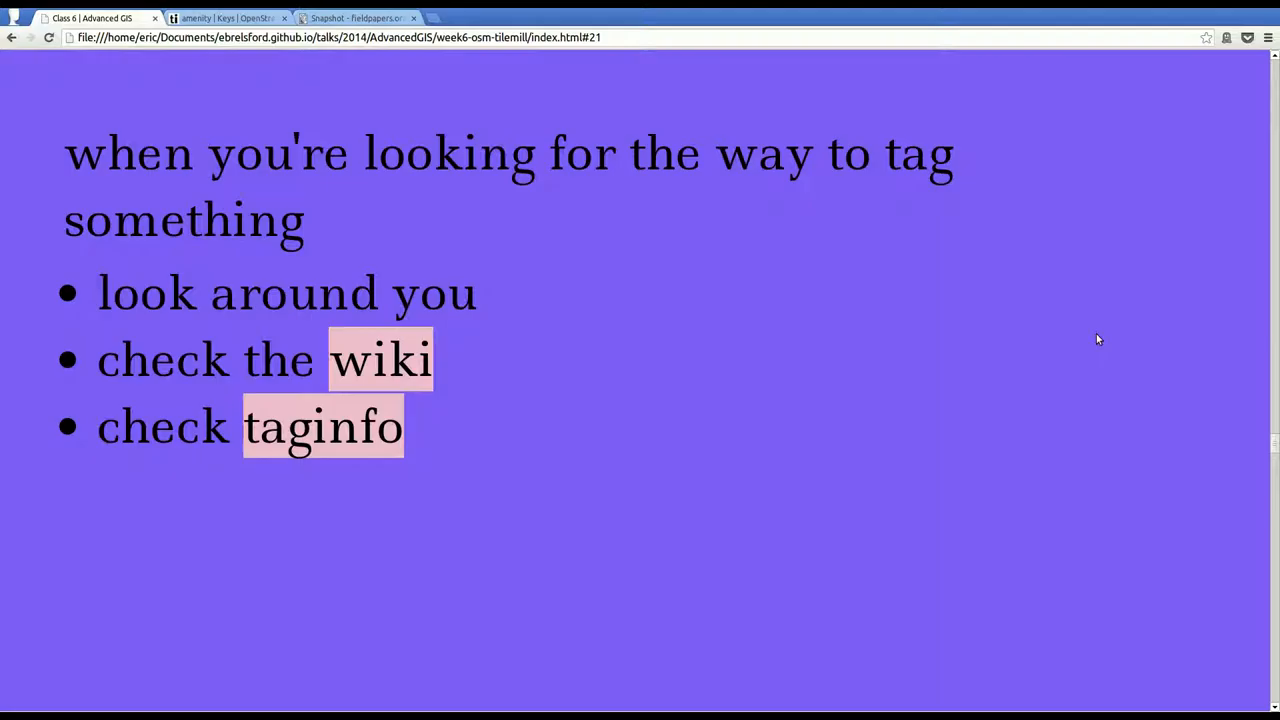
key(Right)
key(Right)
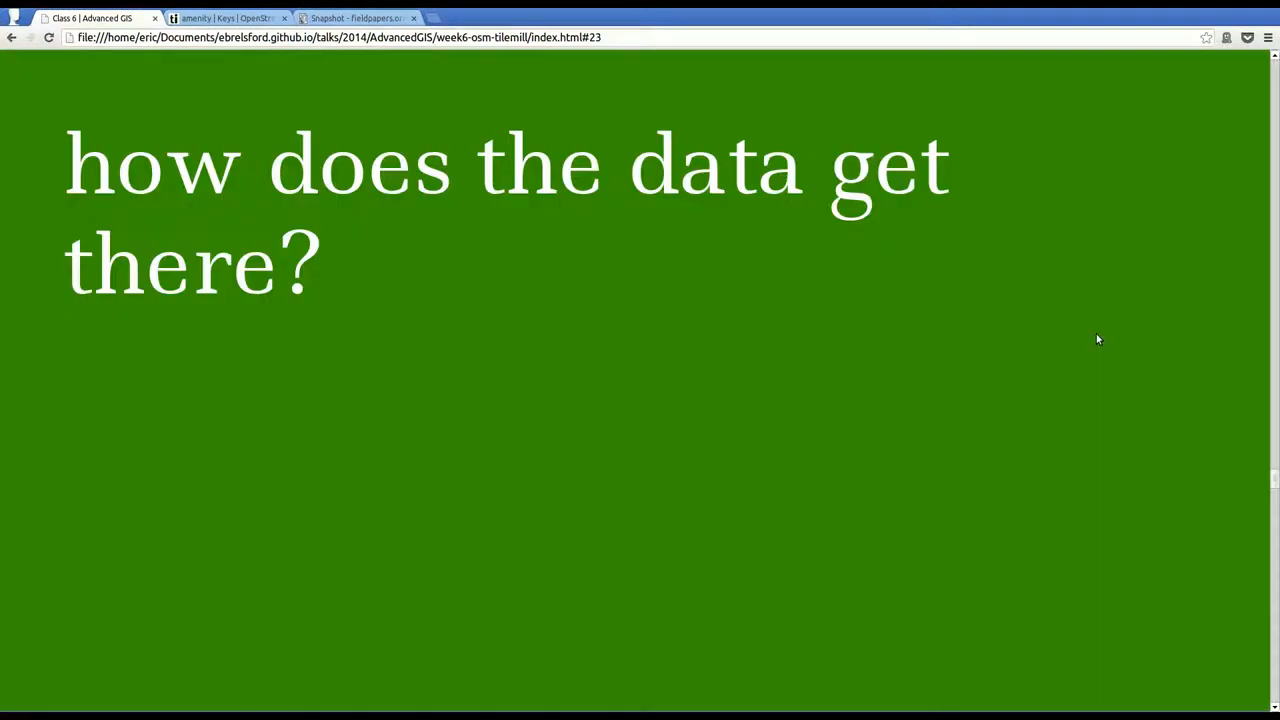
key(Right)
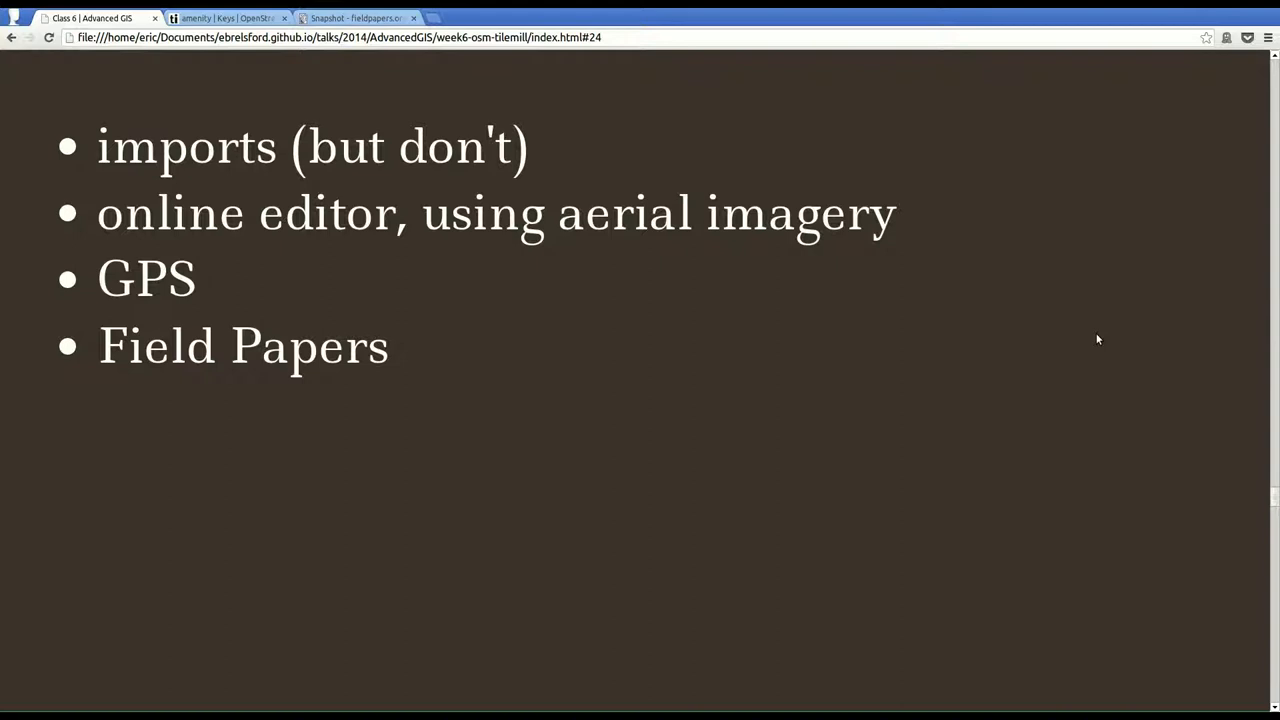
key(Right)
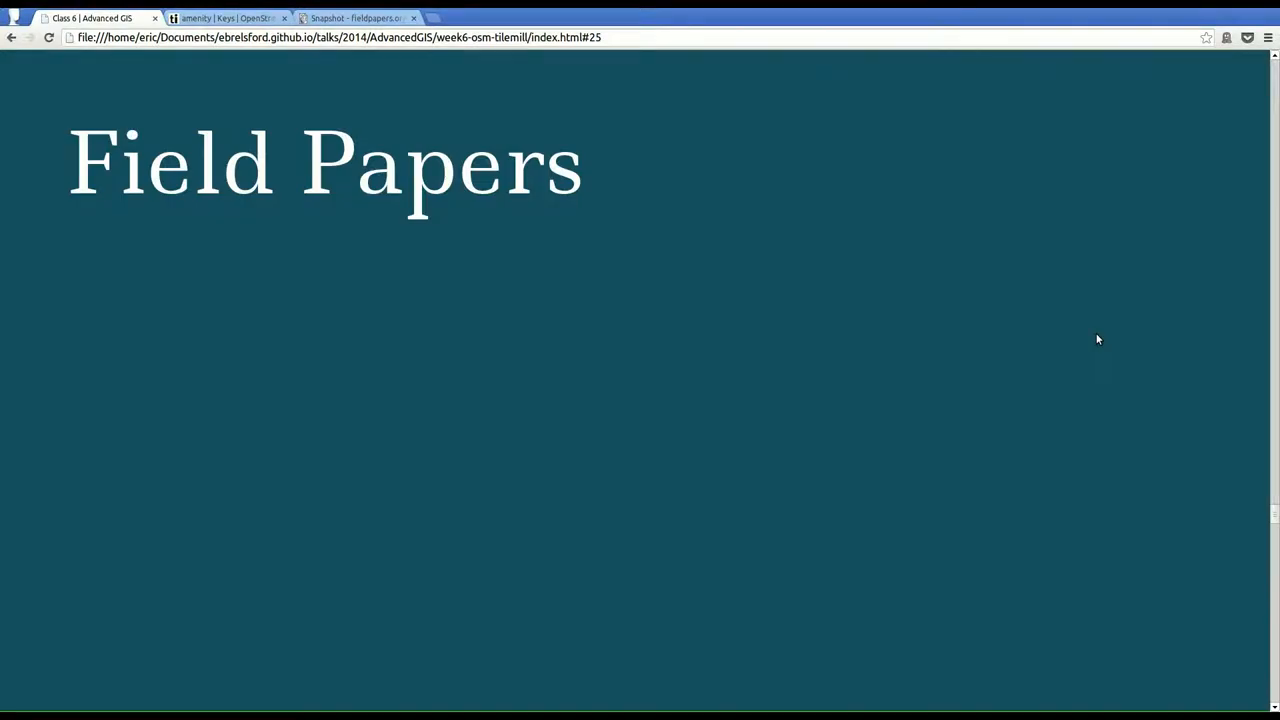
key(Right)
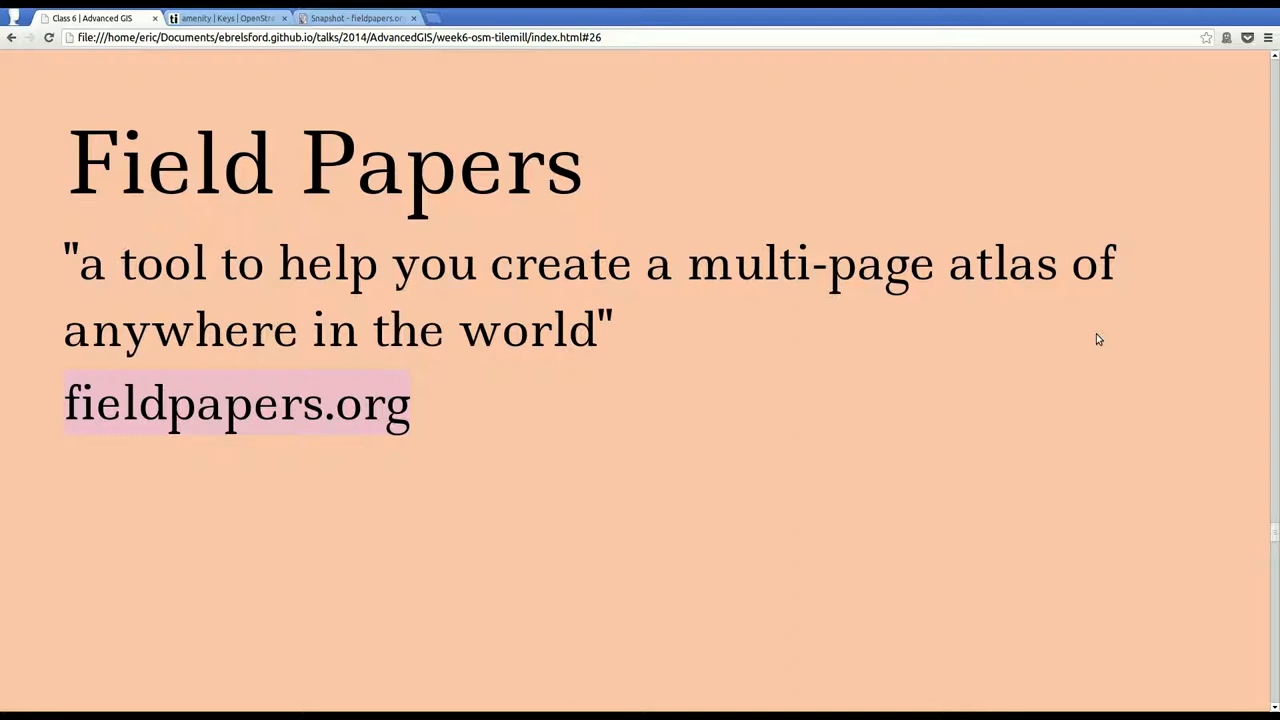
Open fieldpapers.org in a background tab and advance to the annotated map slide
middle_click(256, 424)
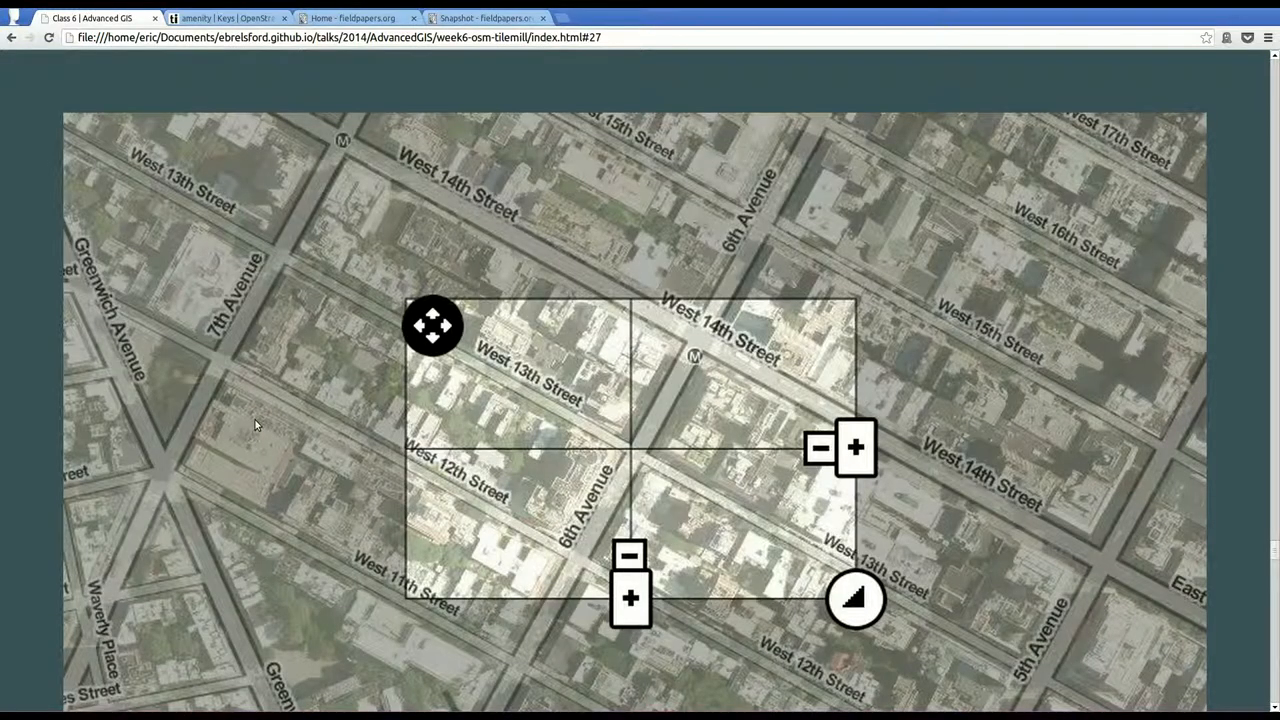
key(Right)
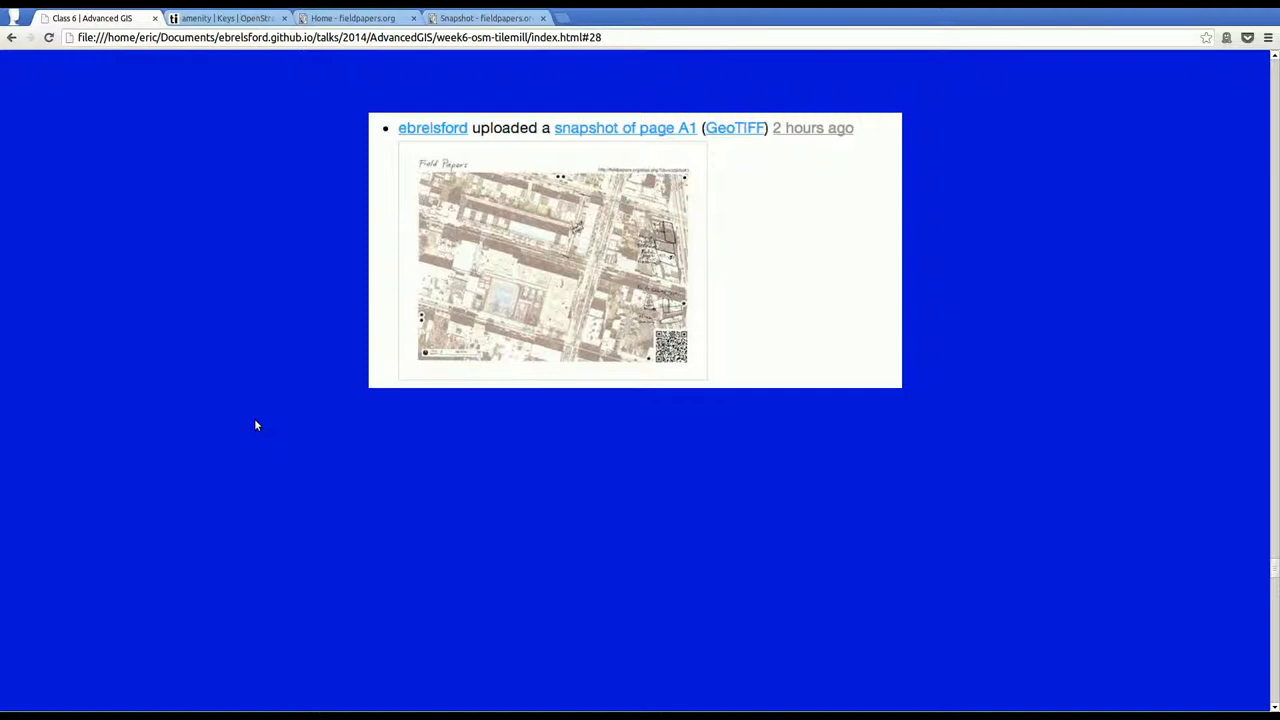
key(Right)
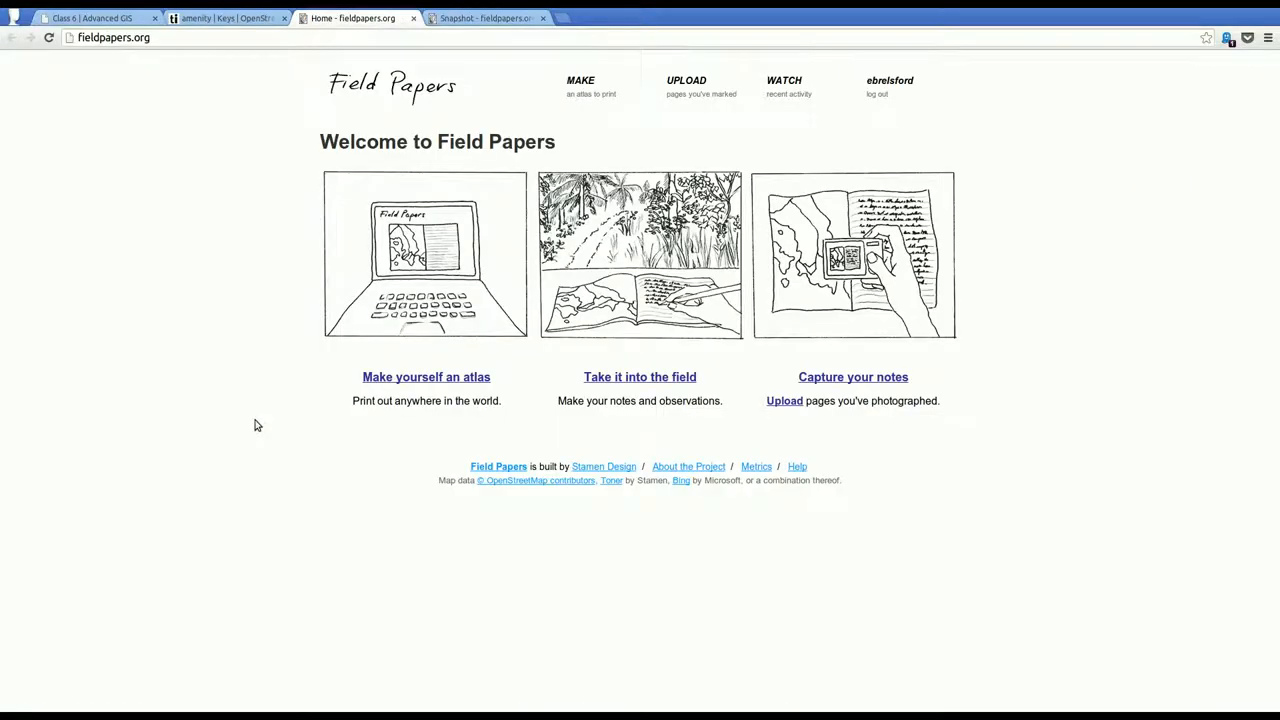
Start a new atlas and search the map for postal code 11238
click(432, 400)
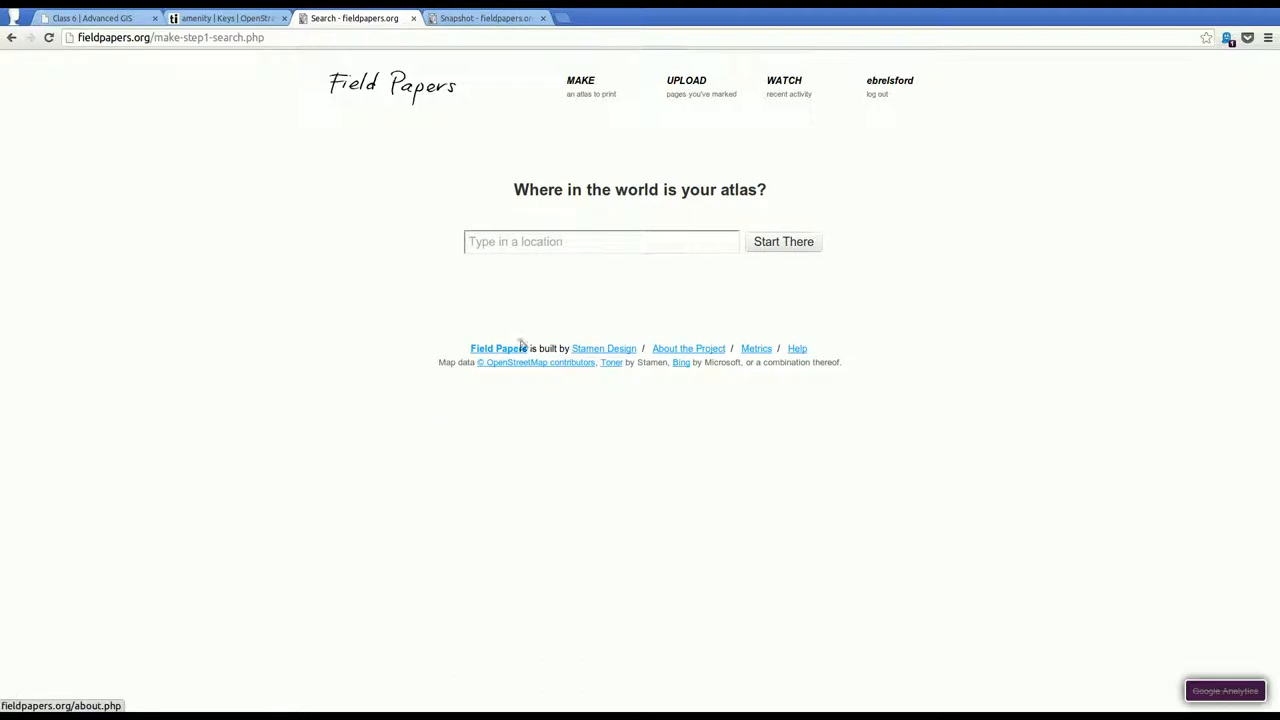
click(595, 254)
text(1223)
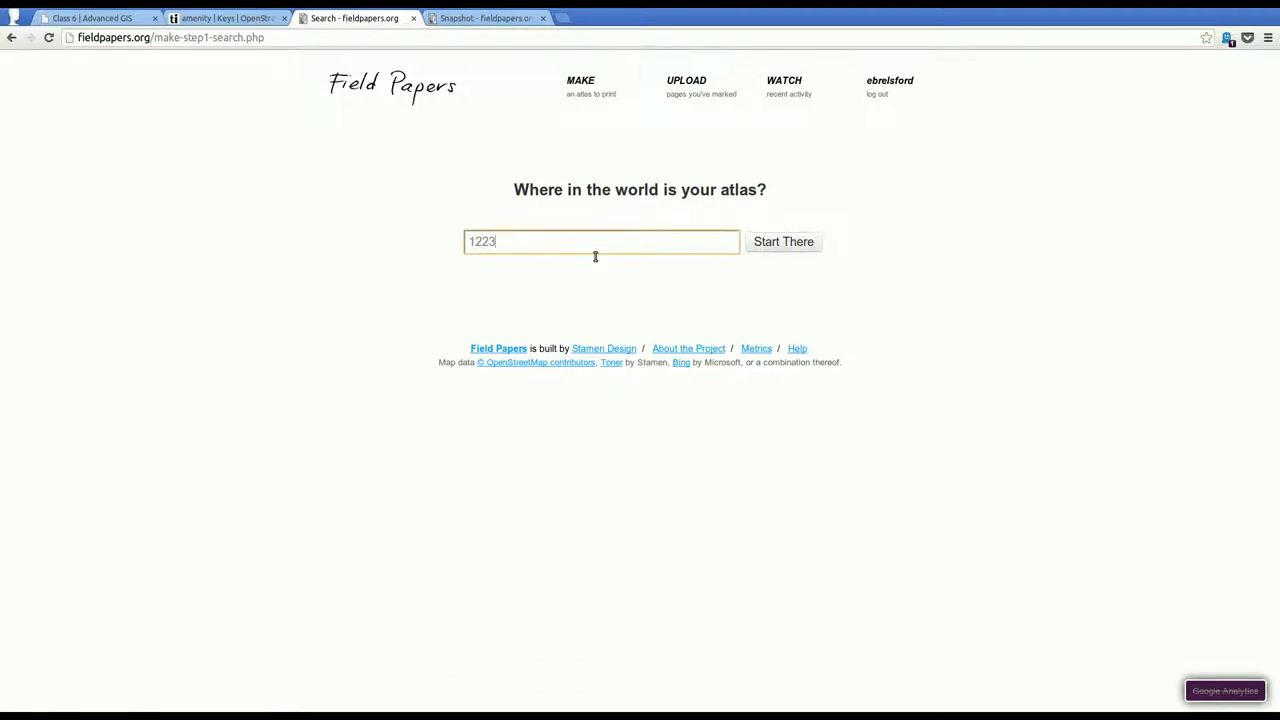
key(BackSpace)
key(BackSpace)
key(BackSpace)
text(1238)
key(Return)
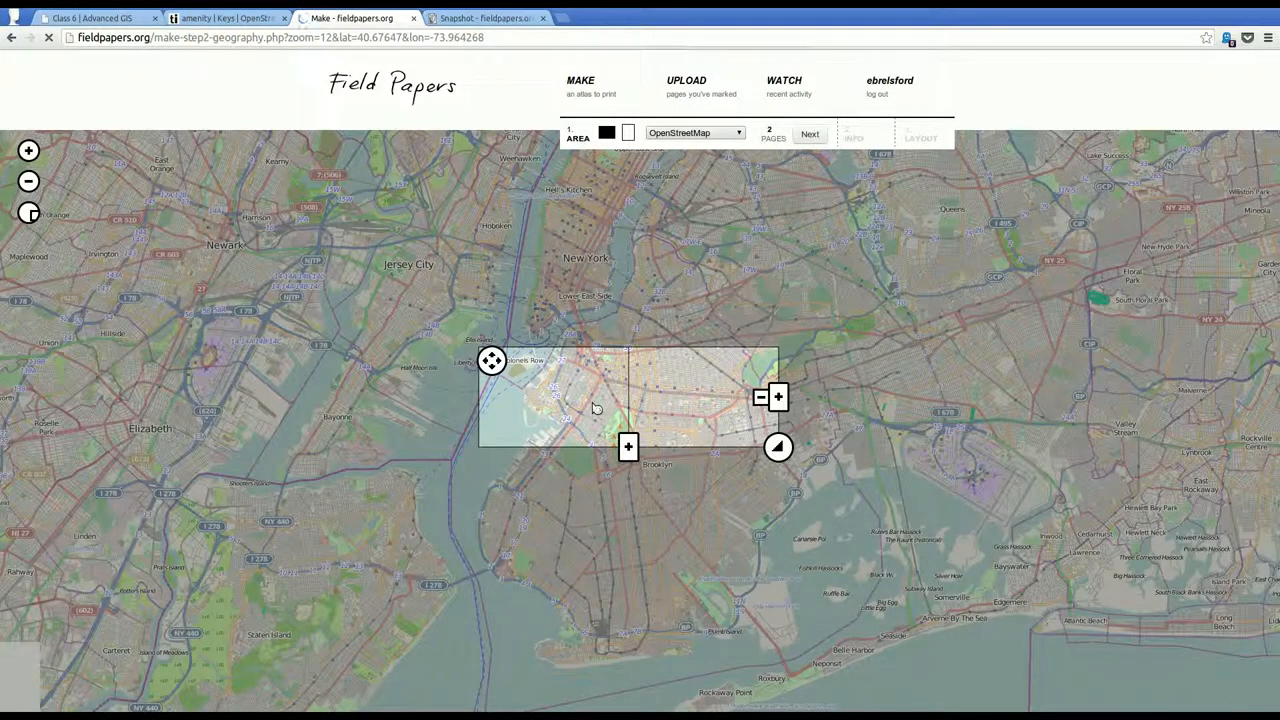
scroll(594, 408, up, 1)
scroll(590, 415, up, 1)
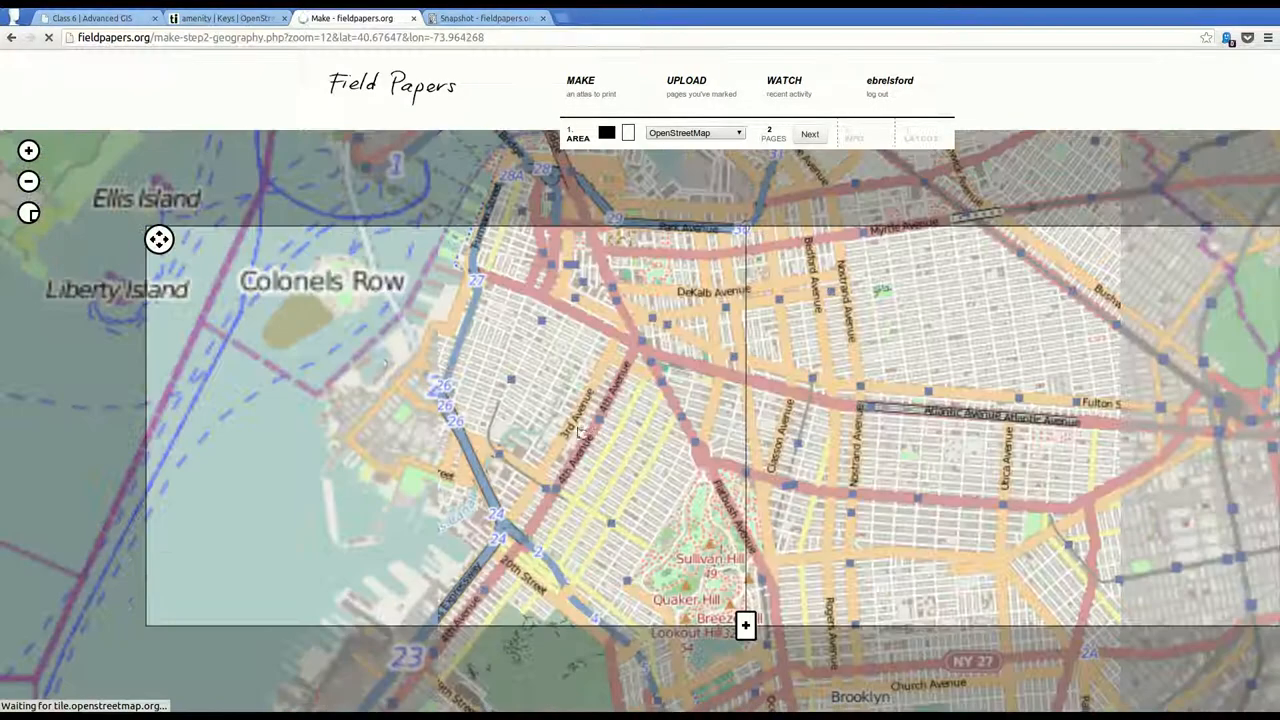
Shrink the atlas area and move it onto Governors Island
drag(578, 432, 443, 382)
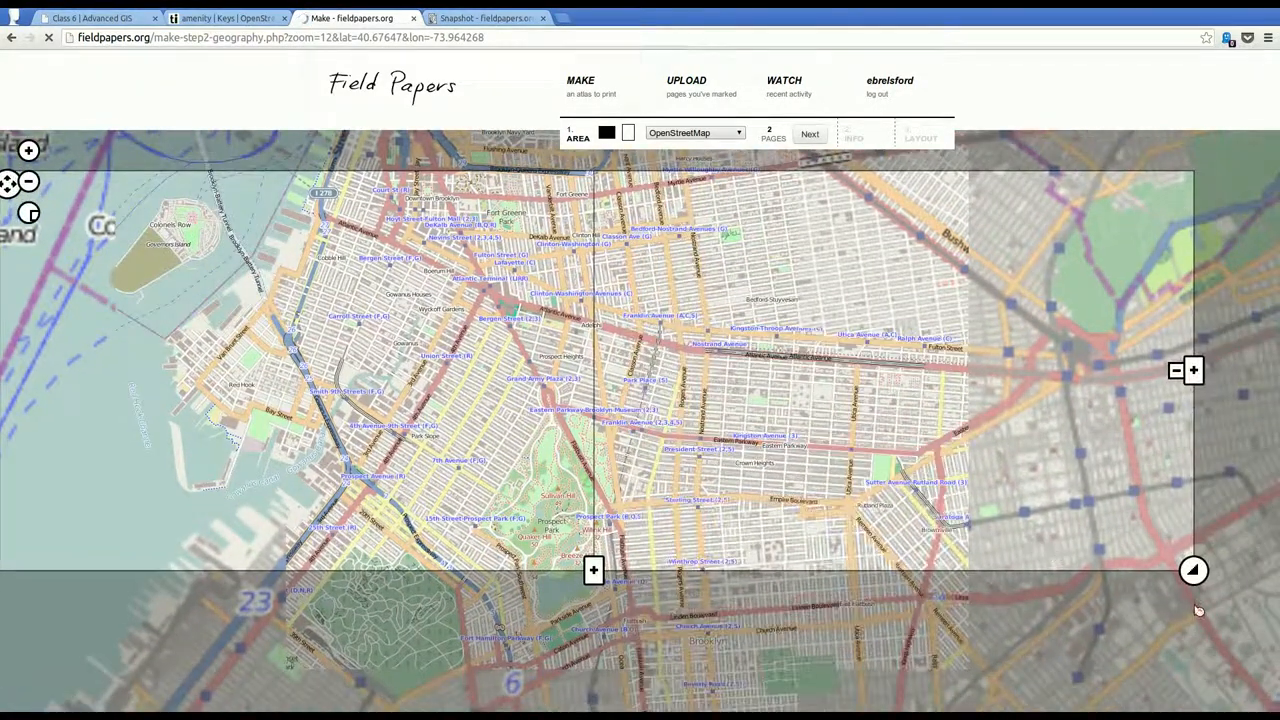
drag(1193, 570, 240, 249)
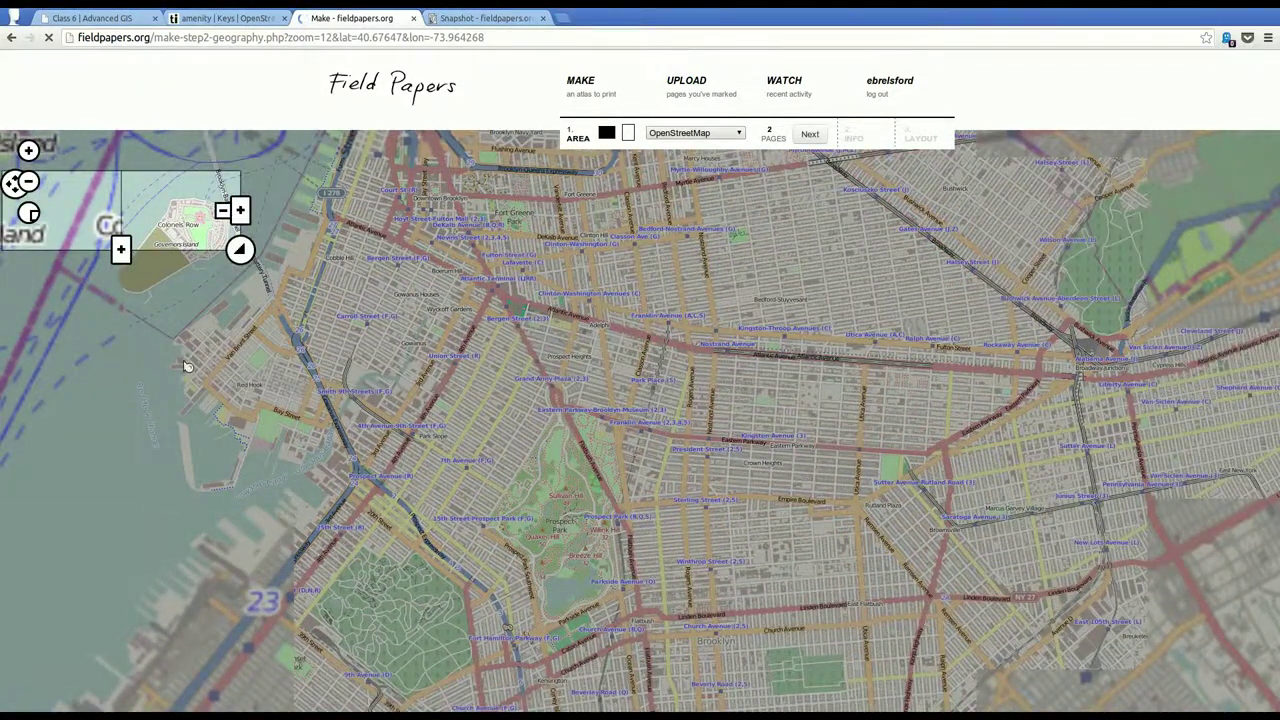
drag(186, 363, 378, 435)
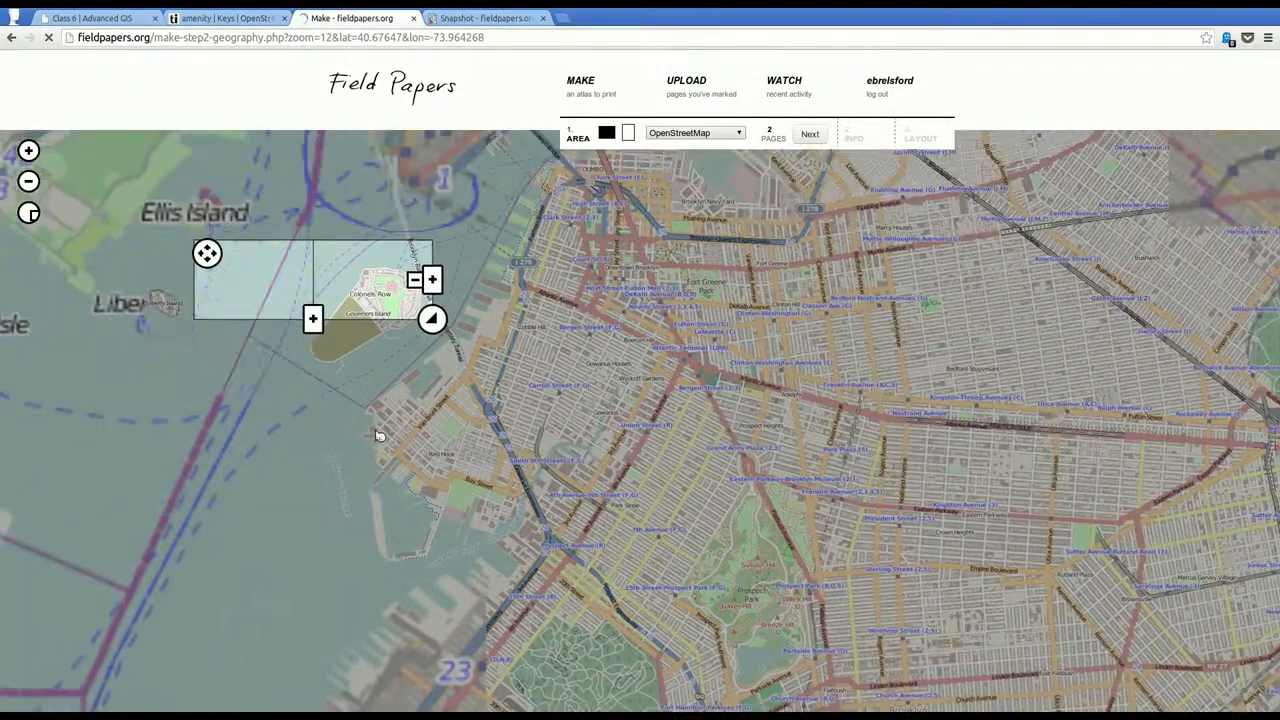
drag(207, 253, 354, 278)
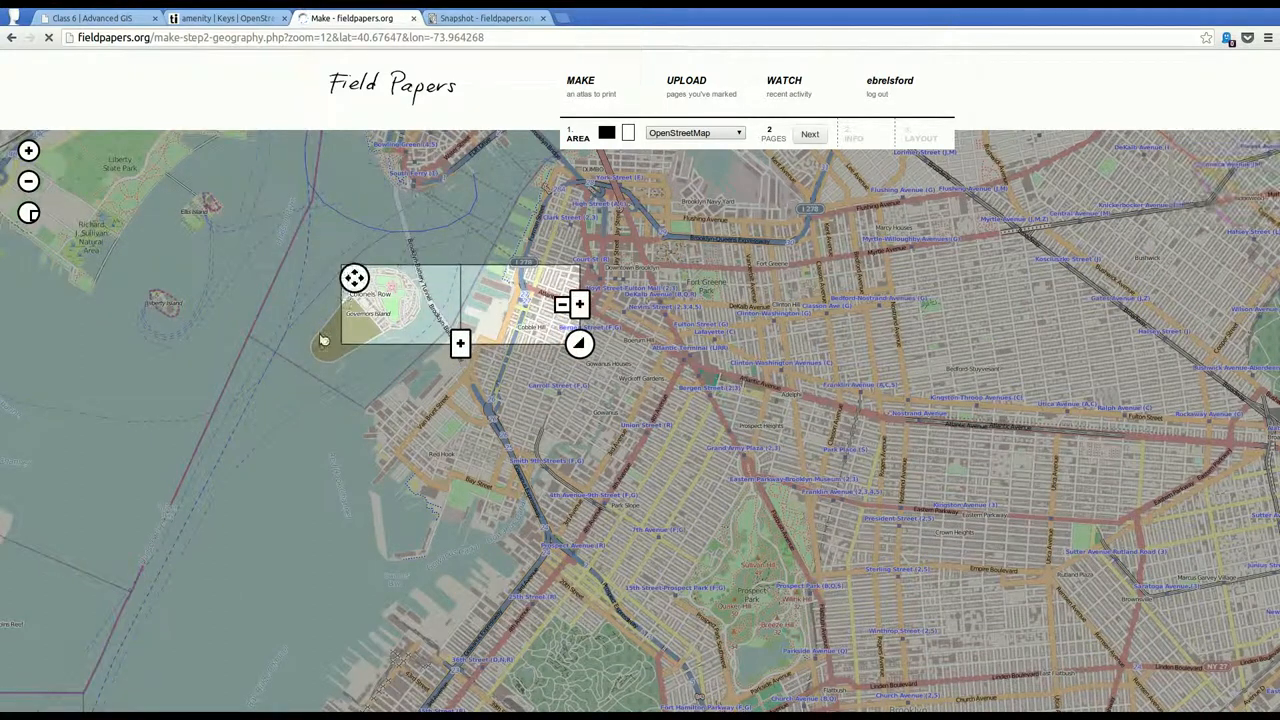
scroll(323, 340, up, 1)
scroll(311, 330, up, 1)
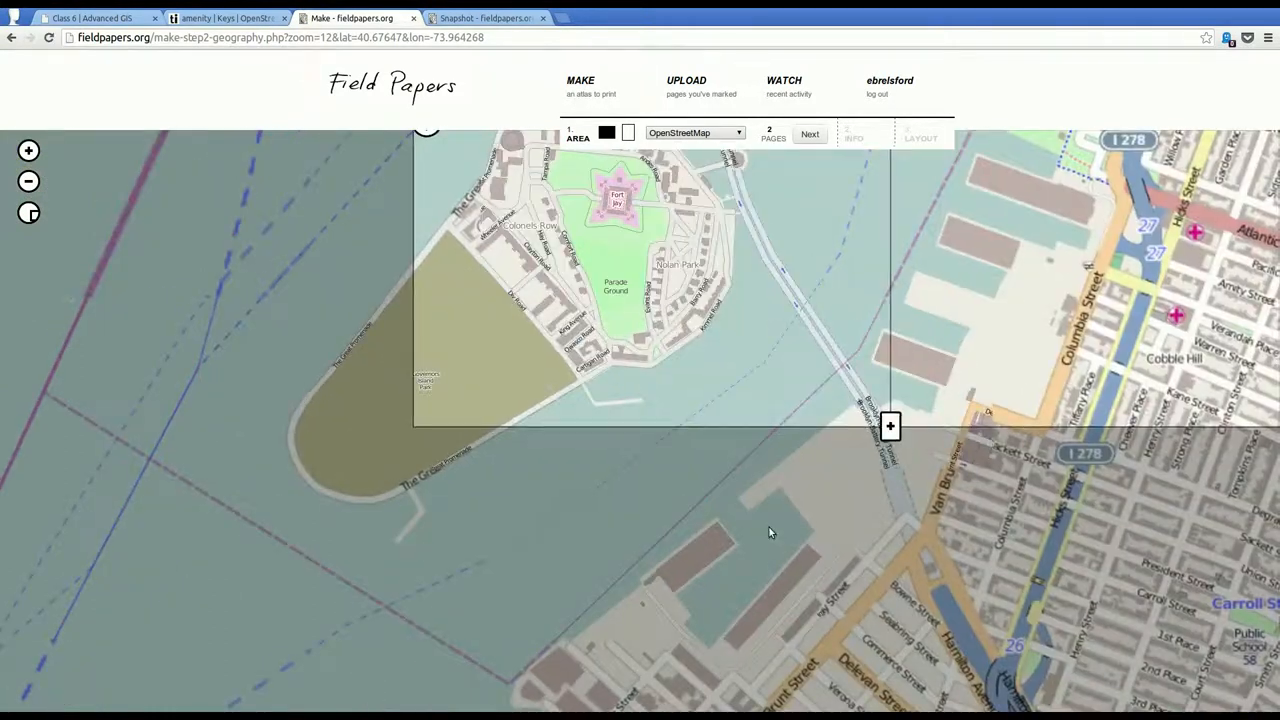
drag(769, 532, 569, 645)
mouse_move(1033, 518)
mouse_down()
mouse_move(663, 420)
mouse_move(381, 323)
mouse_up()
scroll(222, 470, up, 1)
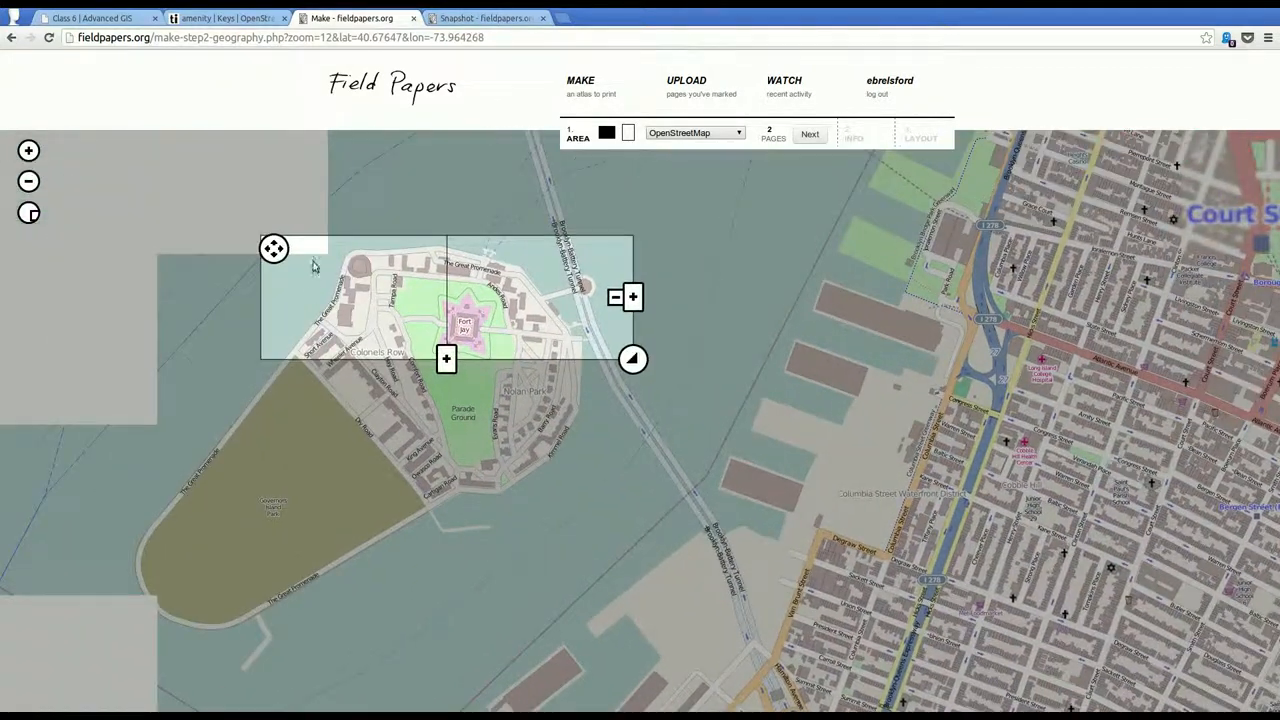
mouse_move(632, 358)
mouse_down()
mouse_move(441, 298)
mouse_move(442, 358)
mouse_up()
scroll(350, 302, up, 1)
Grow the atlas grid to 12 pages and fit it over Governors Island
click(351, 413)
click(351, 534)
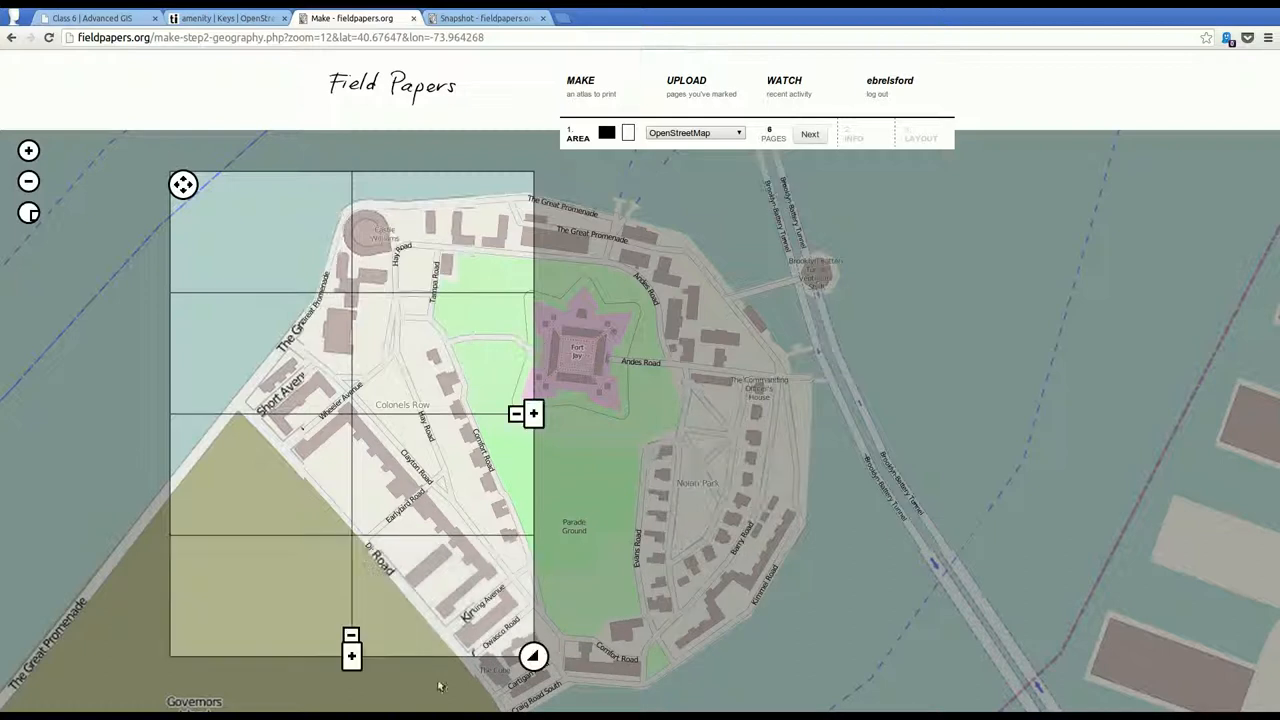
drag(351, 660, 297, 552)
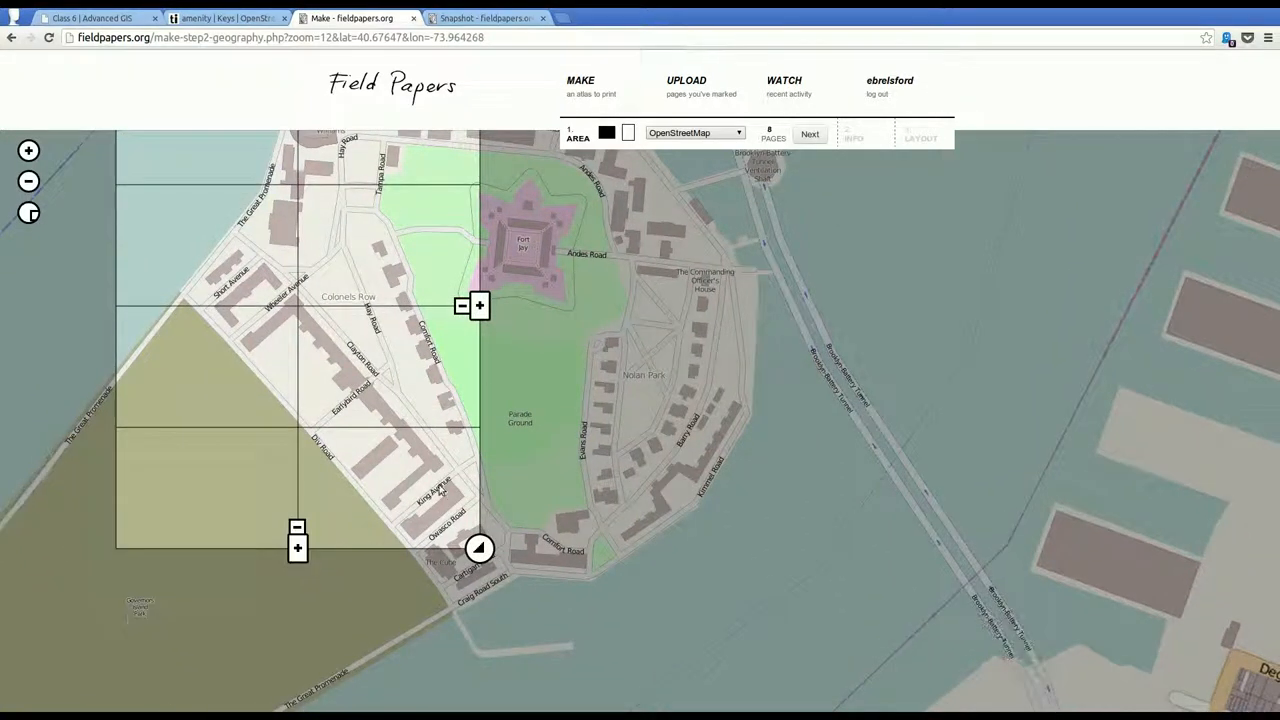
click(479, 305)
mouse_move(810, 333)
mouse_down()
mouse_move(831, 505)
mouse_move(824, 444)
mouse_up()
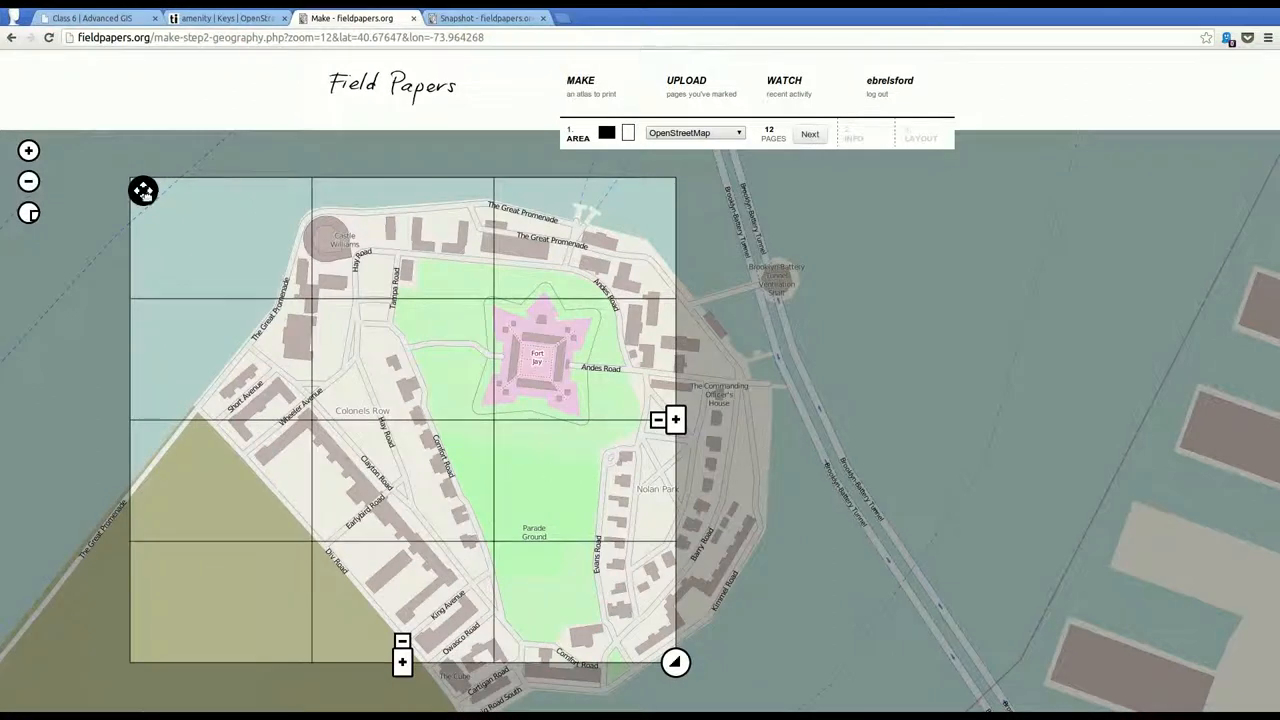
drag(143, 190, 223, 205)
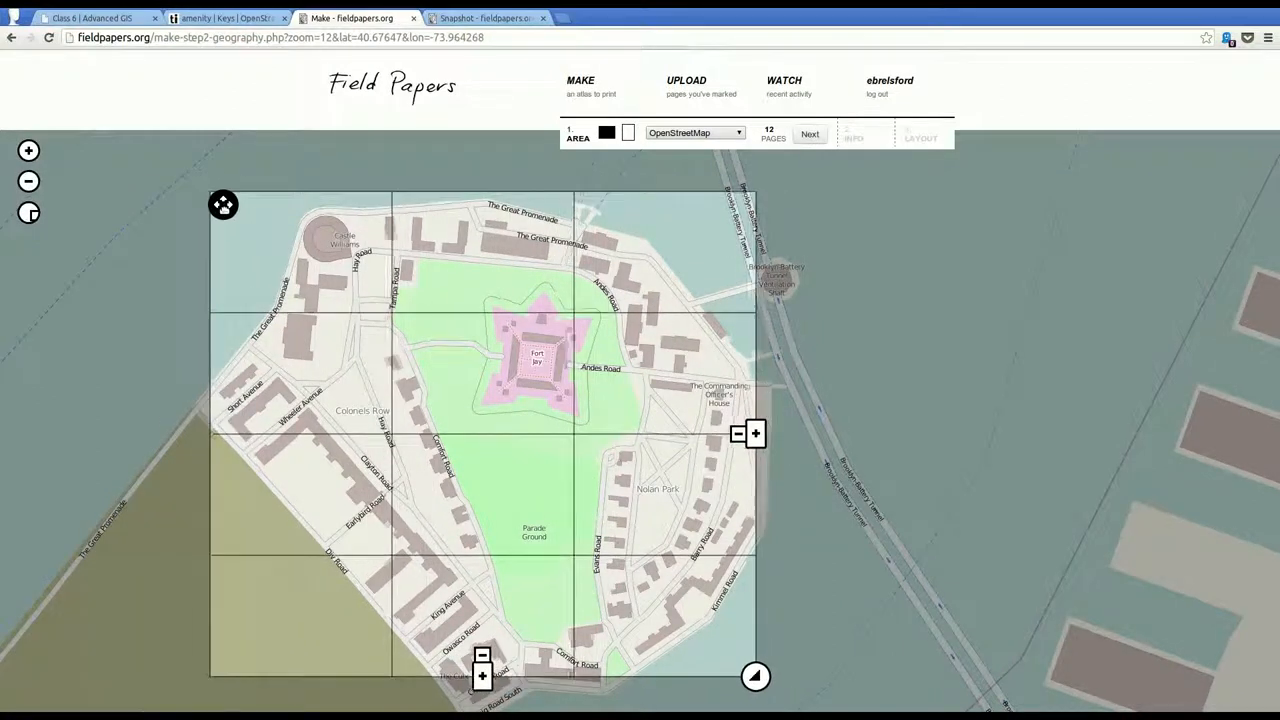
drag(223, 205, 203, 200)
drag(735, 672, 781, 710)
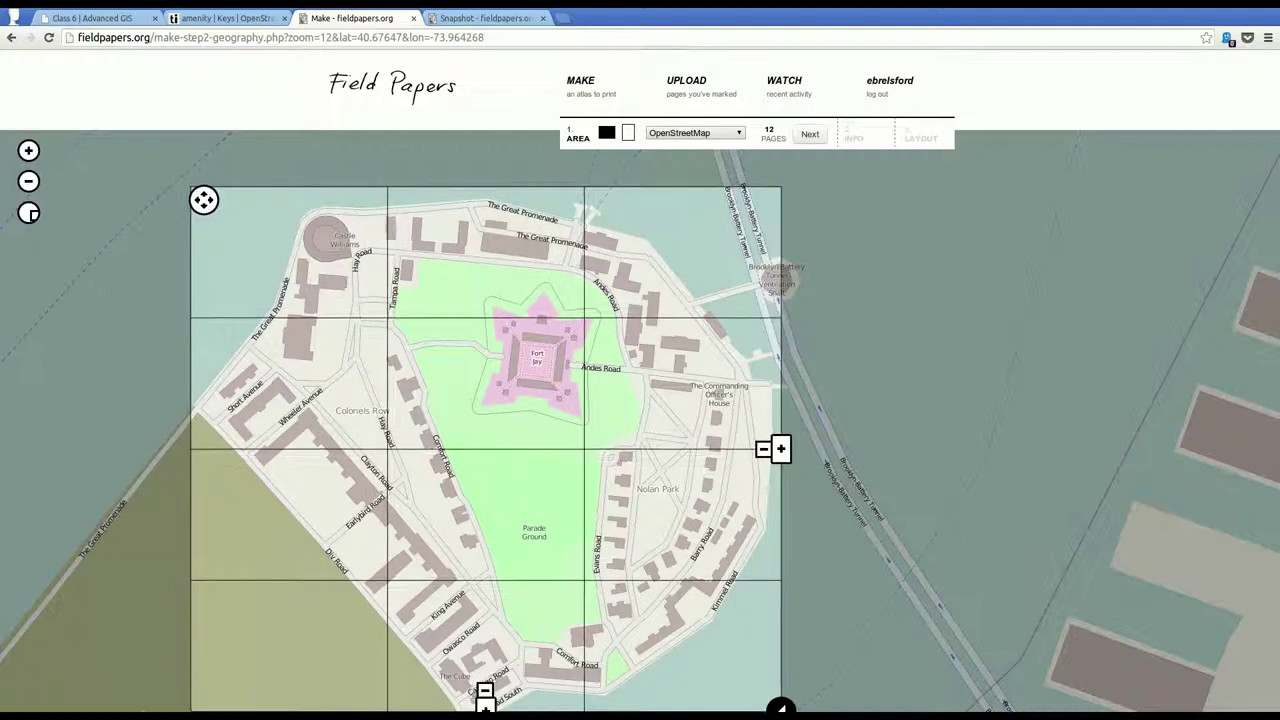
Switch the atlas map style to Humanitarian
click(700, 134)
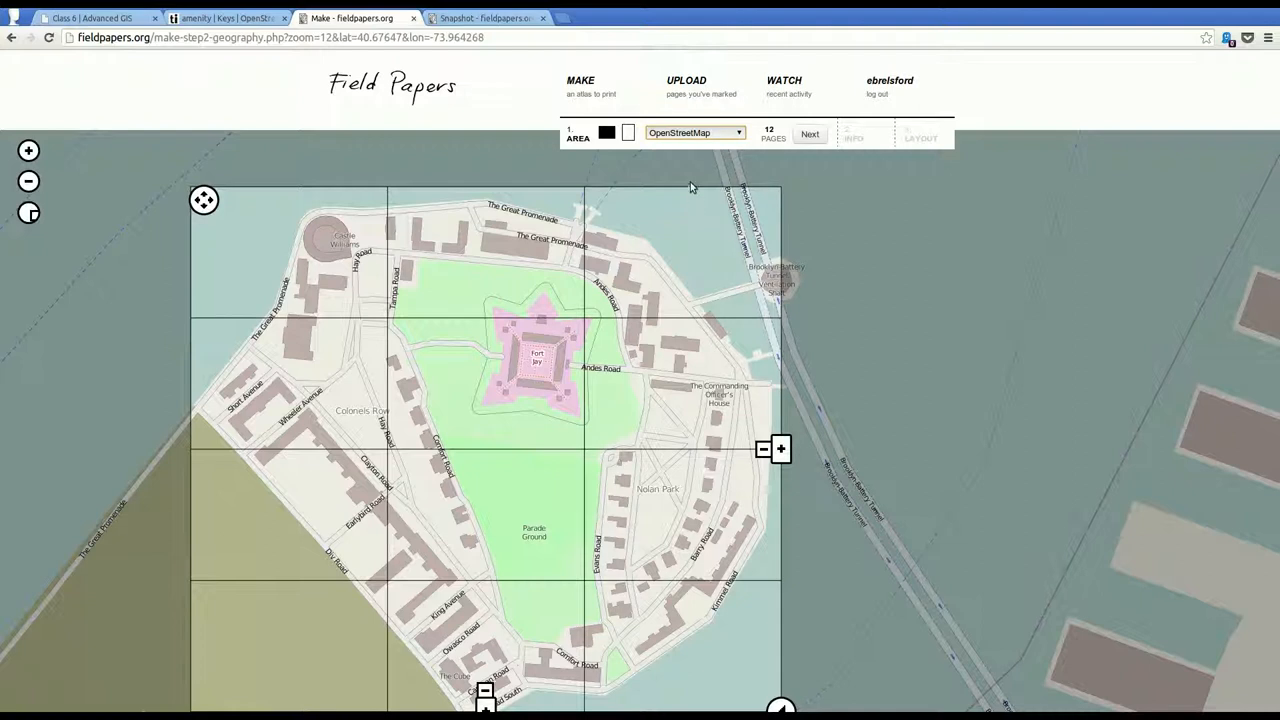
key(Down)
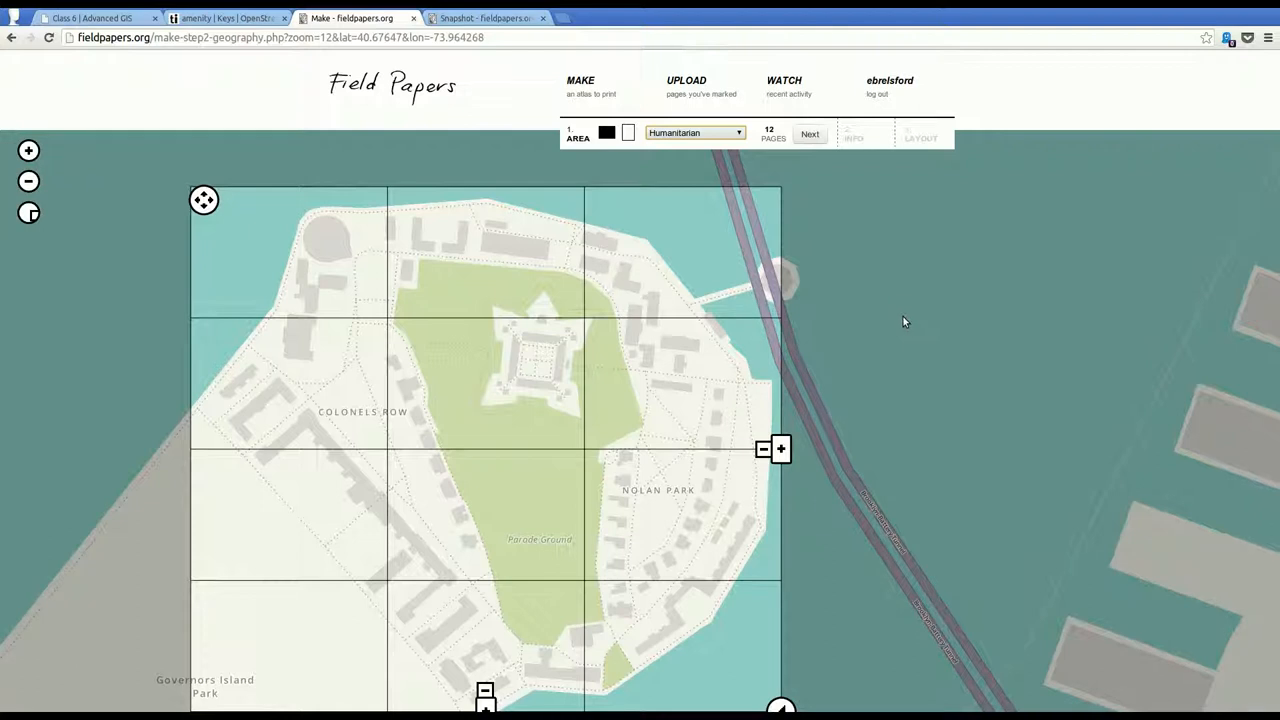
Name the atlas Governor's Island and advance to the layout step
click(810, 134)
click(722, 253)
text(Governe)
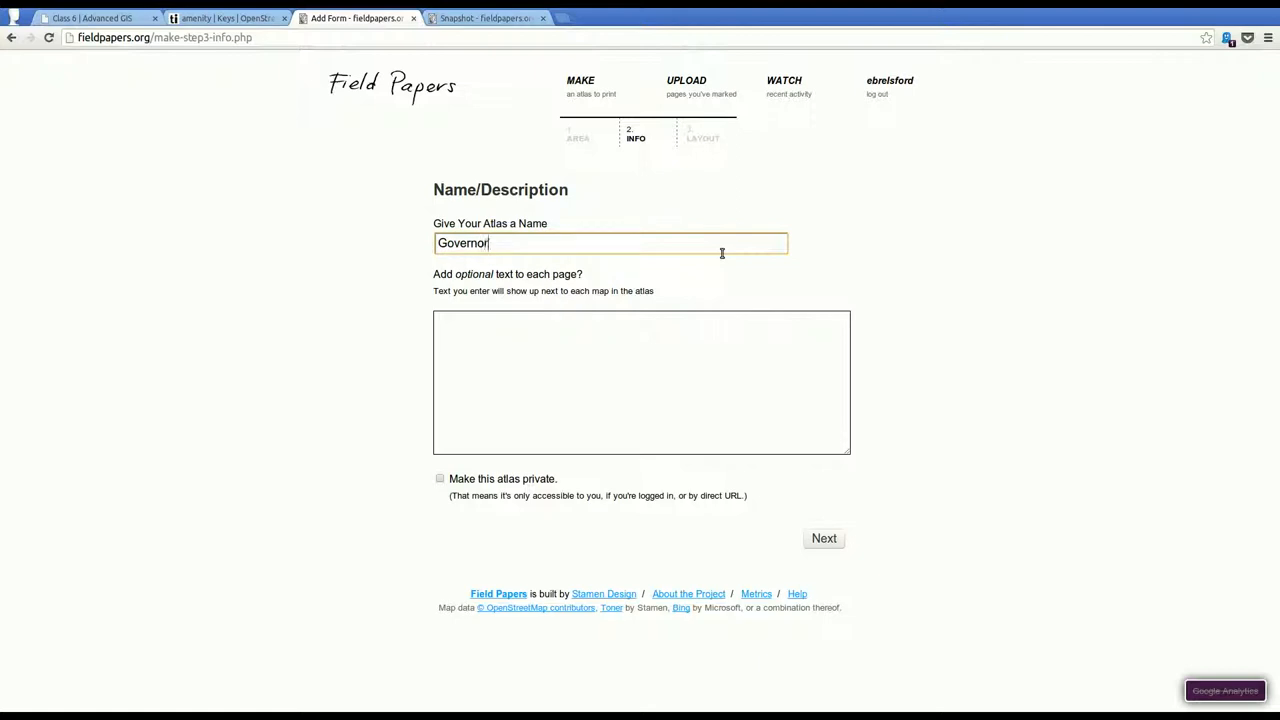
text('s Island)
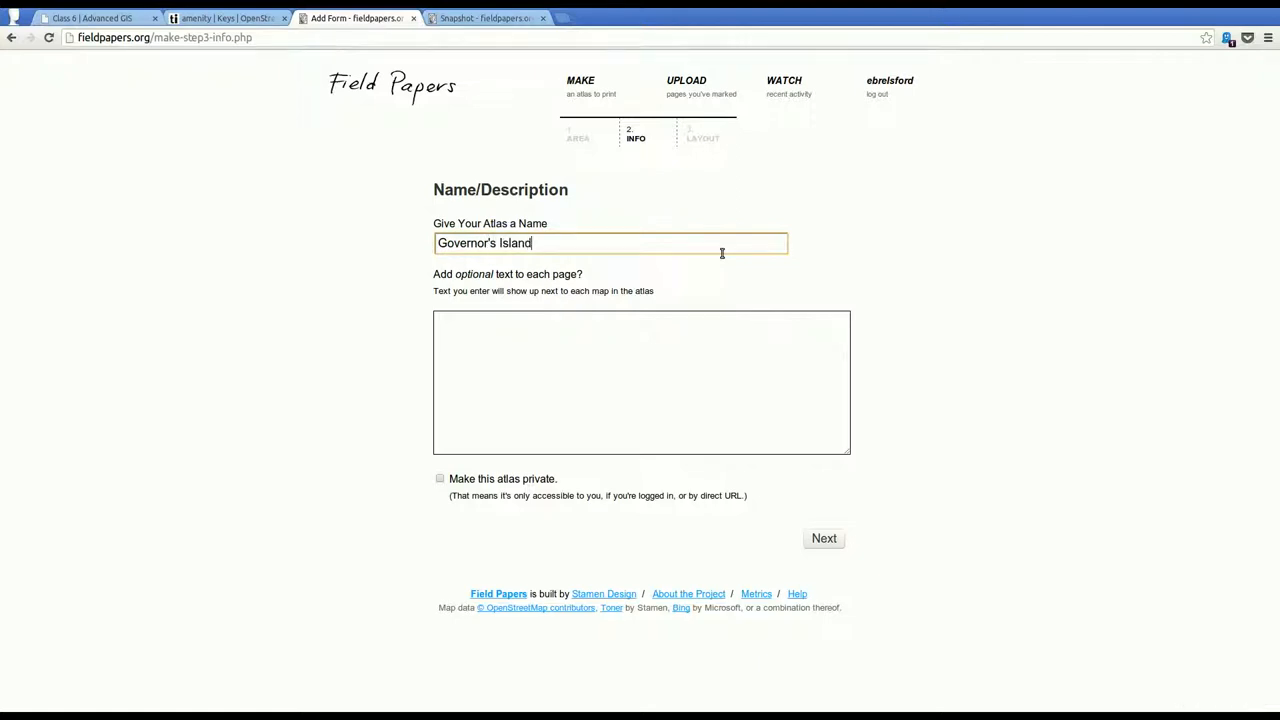
click(838, 546)
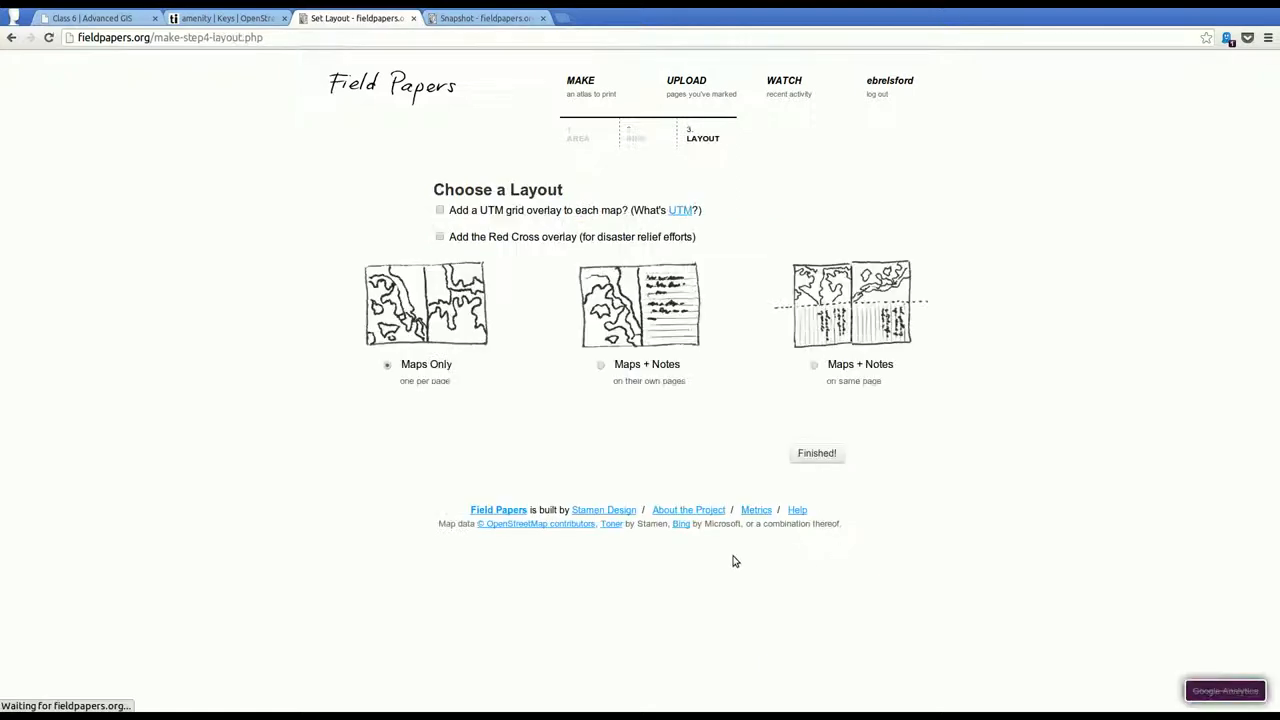
Choose Maps + Notes on same page, finish generating, and open the Upload page in a new tab
click(810, 378)
click(817, 462)
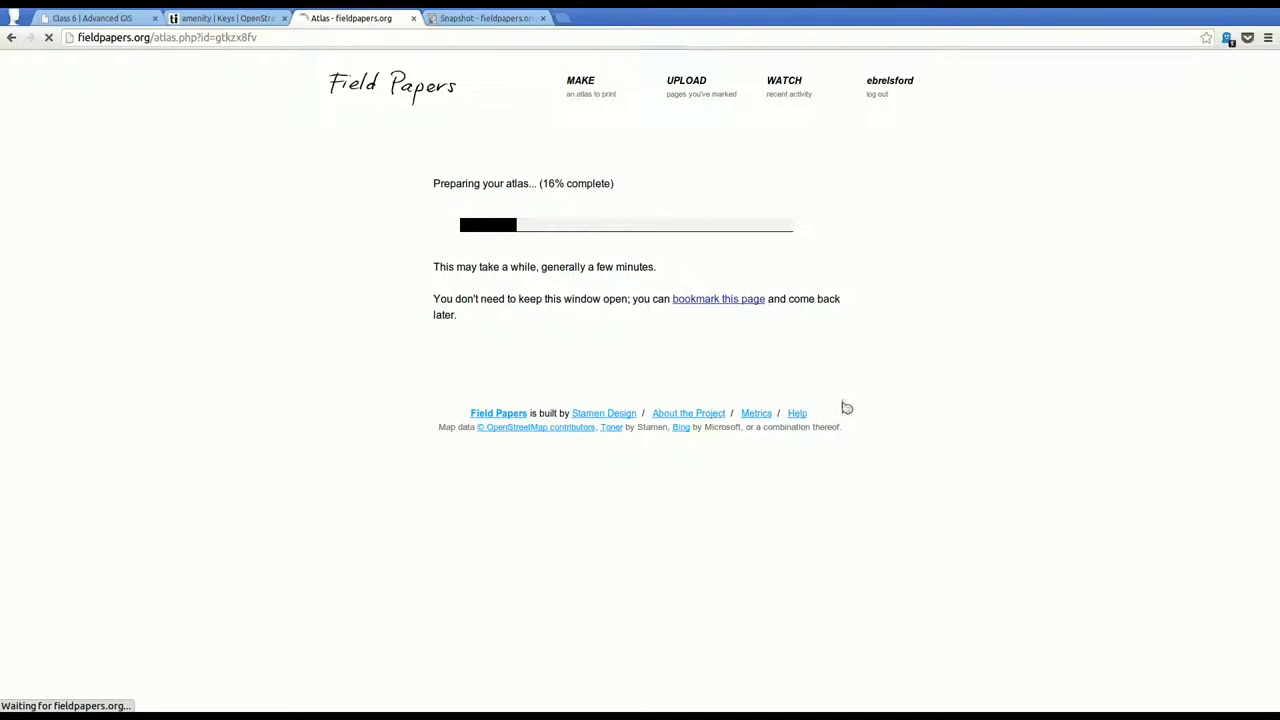
middle_click(678, 100)
key(ctrl+Tab)
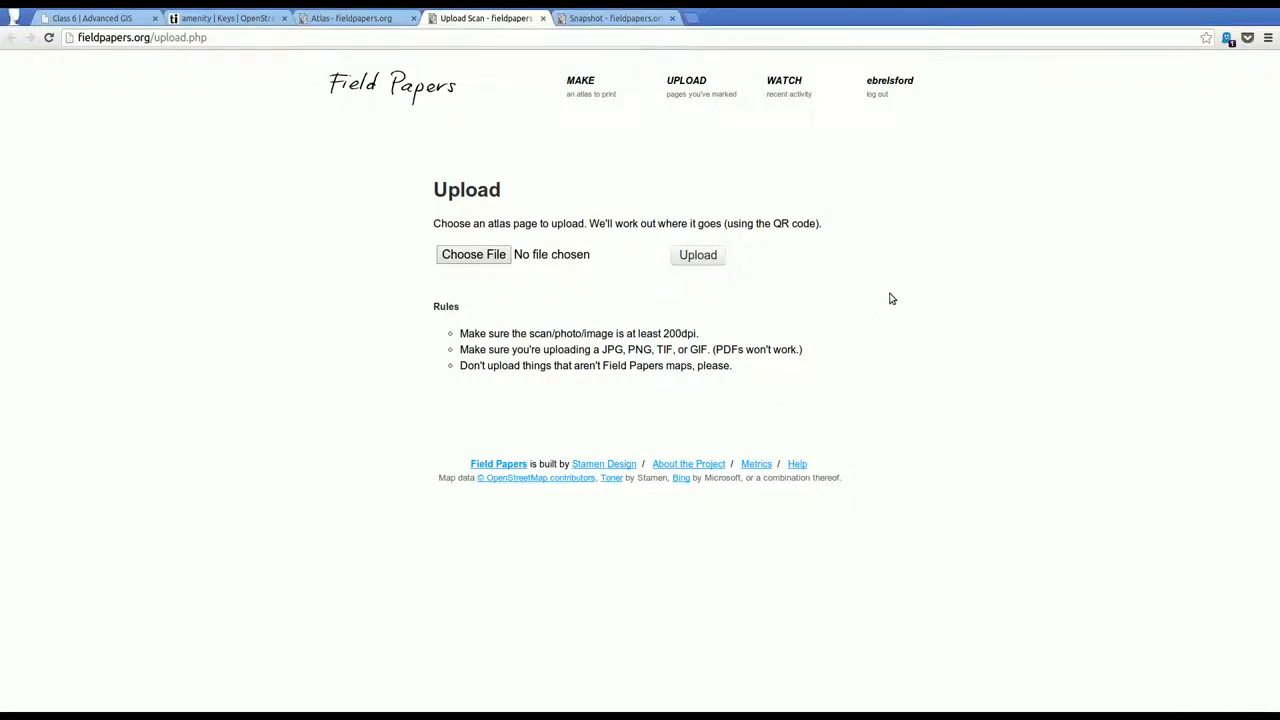
Switch to the scanned Flatbush Ave page A2 and bring its header into view
key(ctrl+Tab)
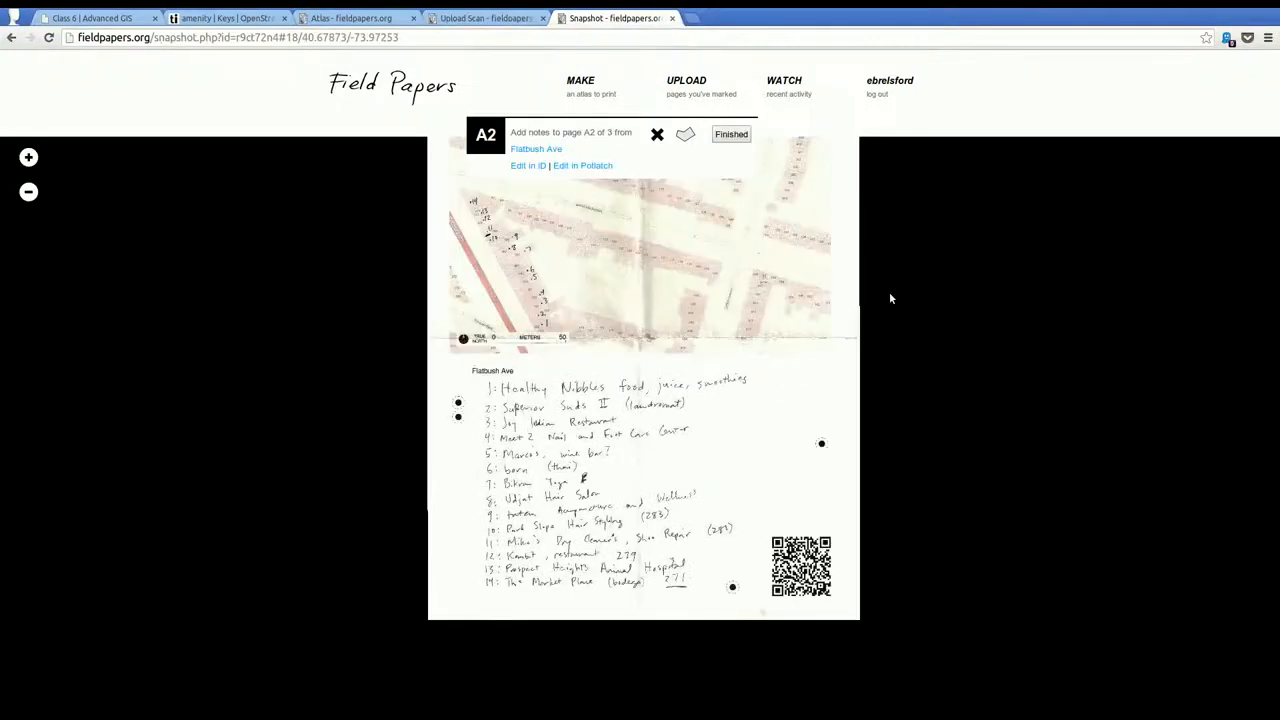
drag(726, 337, 747, 453)
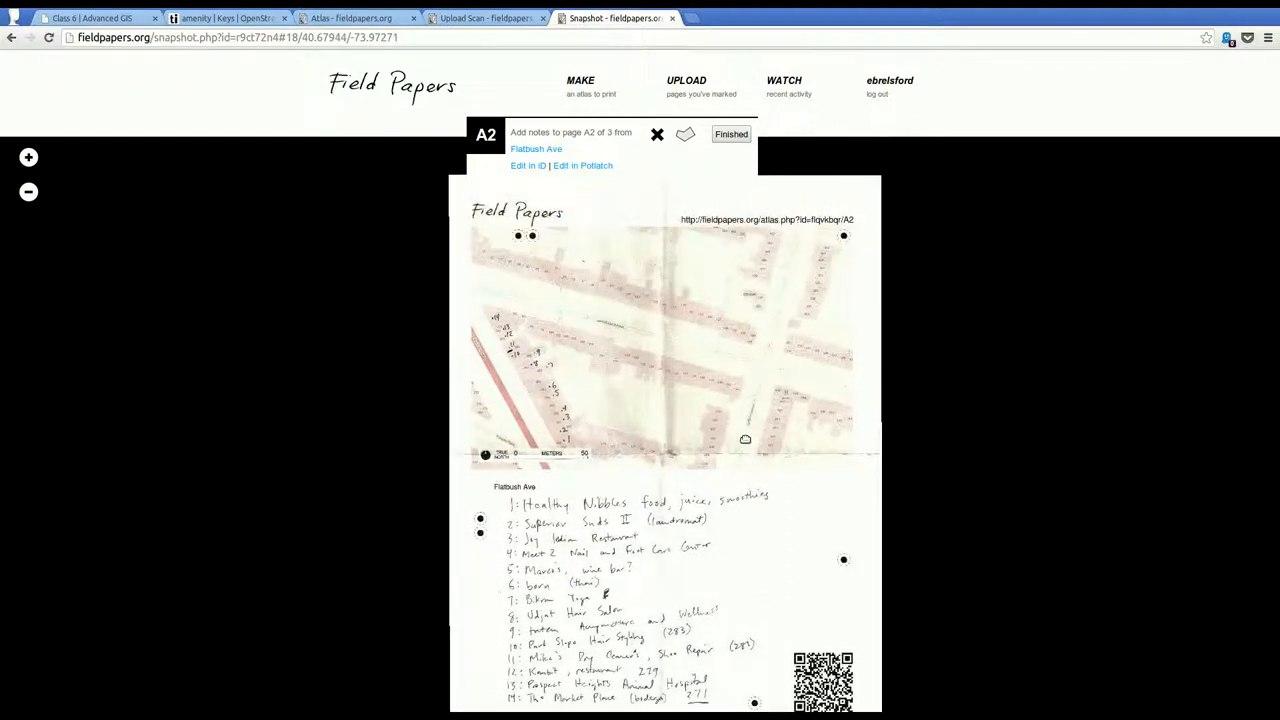
drag(728, 578, 695, 559)
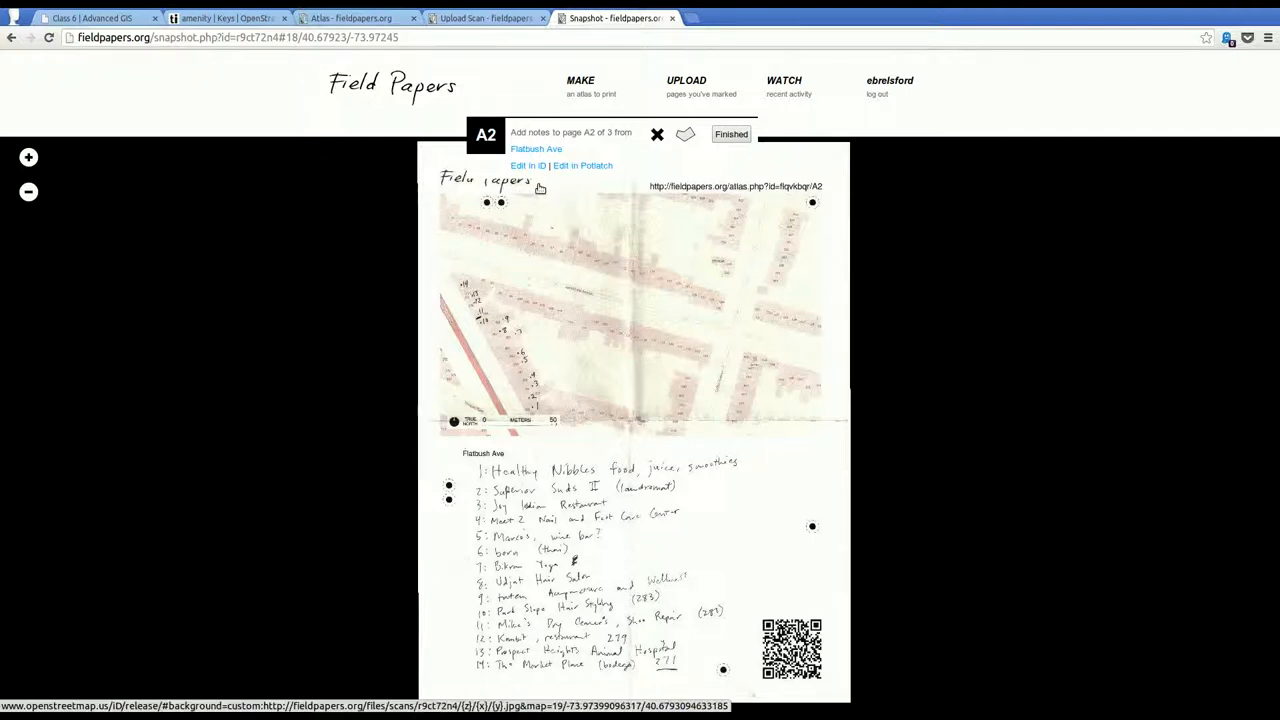
Open the scanned page in iD and pan along Flatbush Avenue over the scan
click(539, 187)
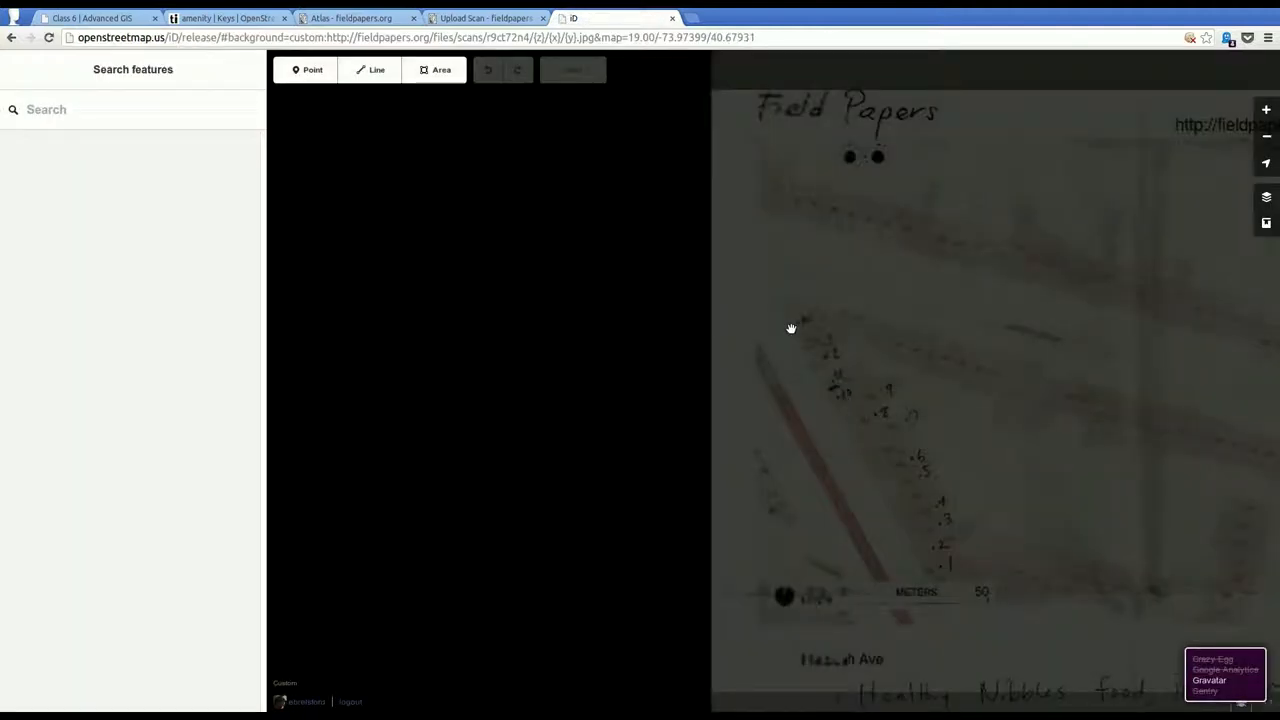
click(955, 352)
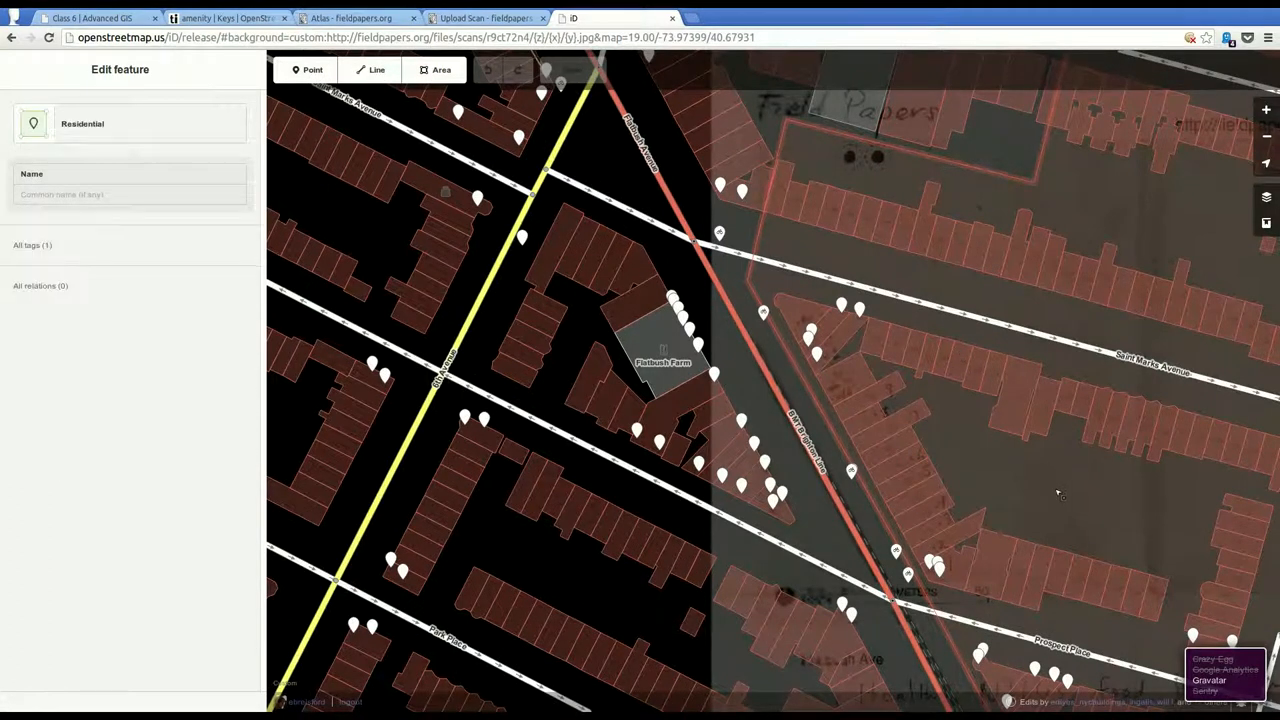
drag(1057, 493, 846, 392)
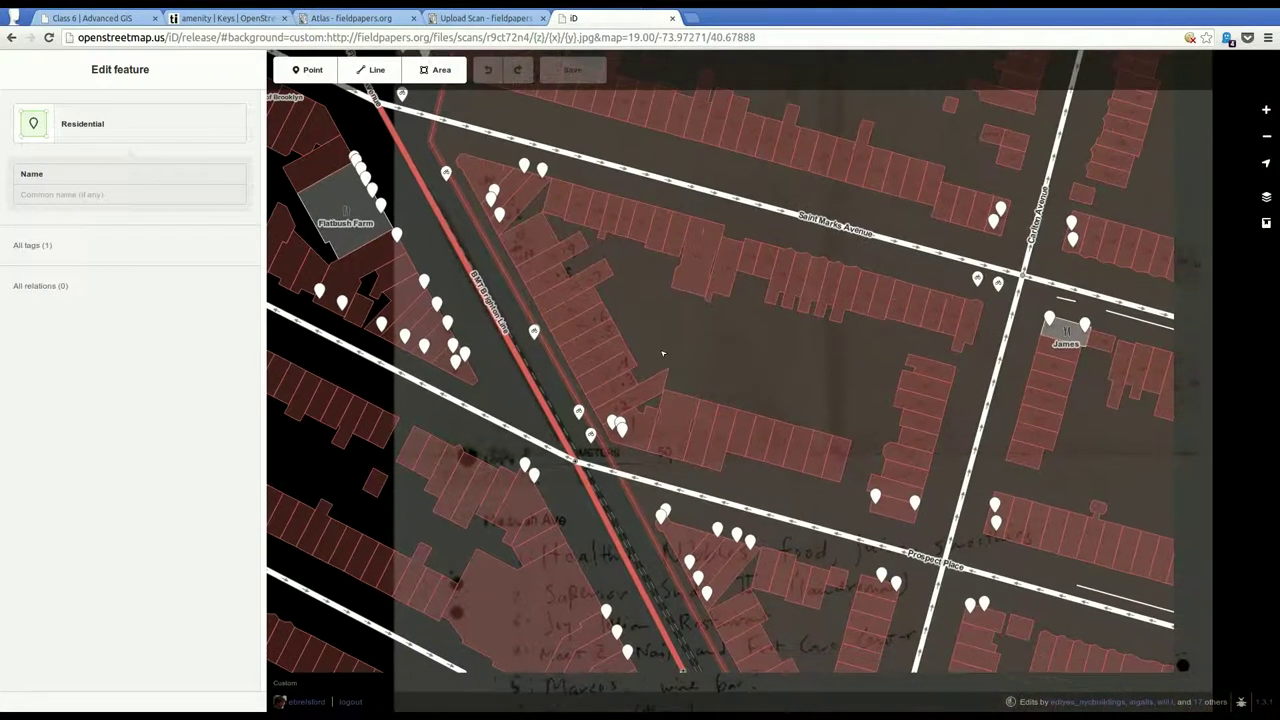
mouse_move(752, 385)
mouse_down()
mouse_move(752, 464)
mouse_move(753, 420)
mouse_up()
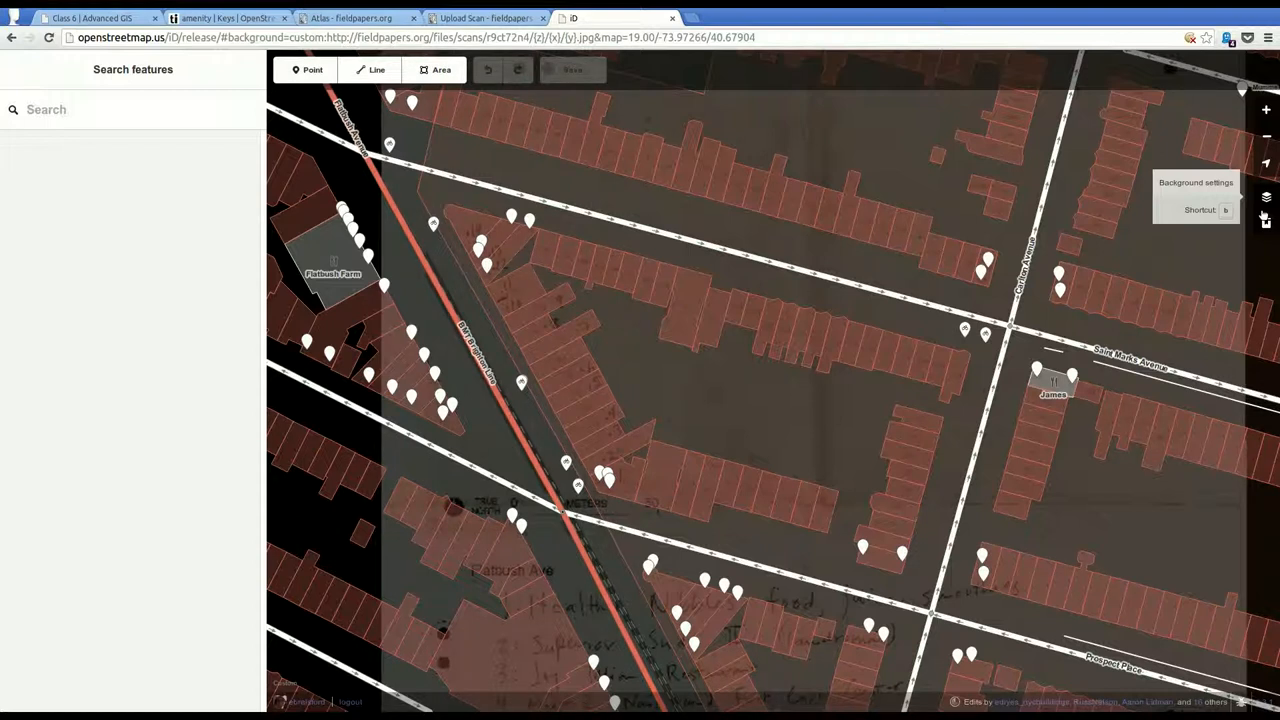
In Background settings, restore the scanned field paper to full brightness
click(1264, 212)
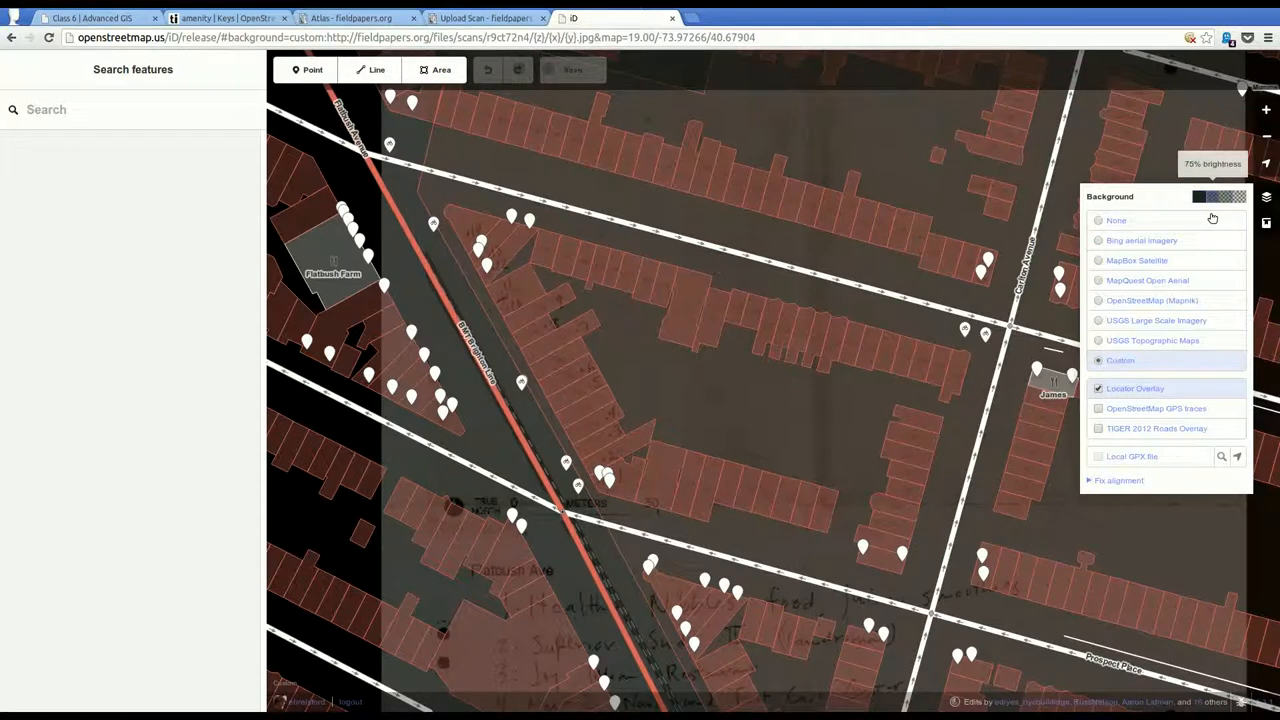
click(1212, 218)
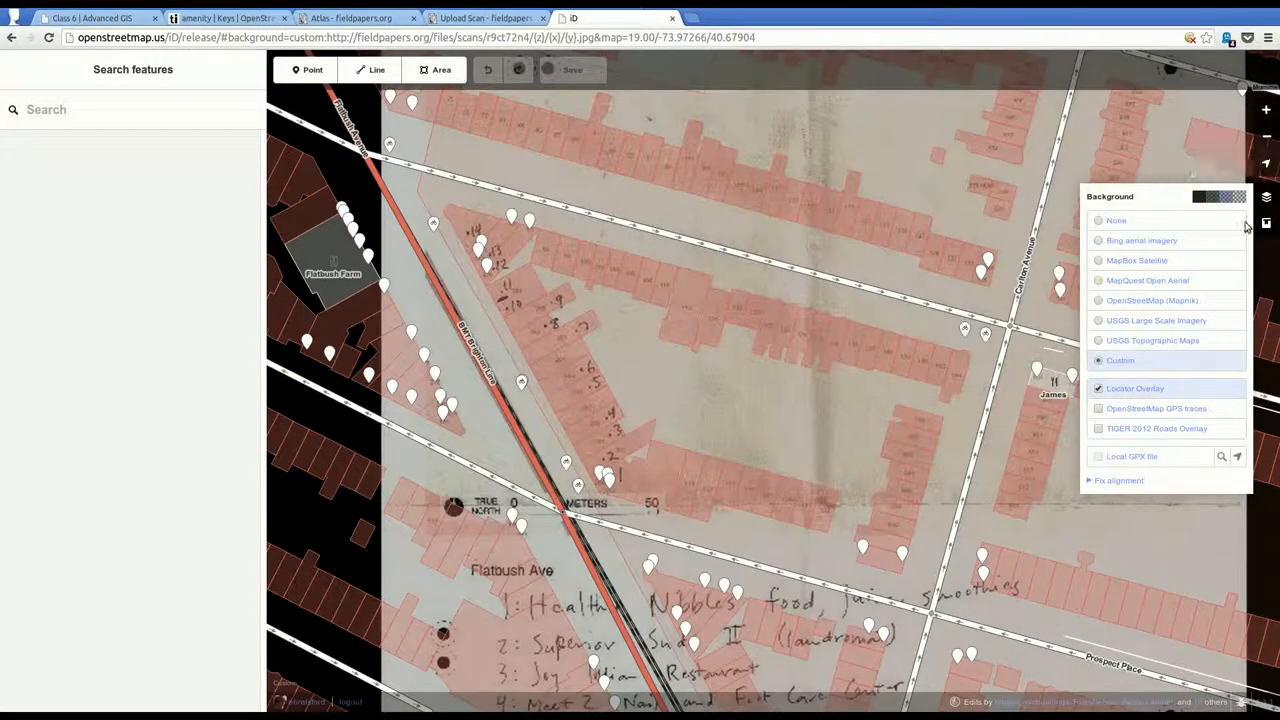
click(1244, 222)
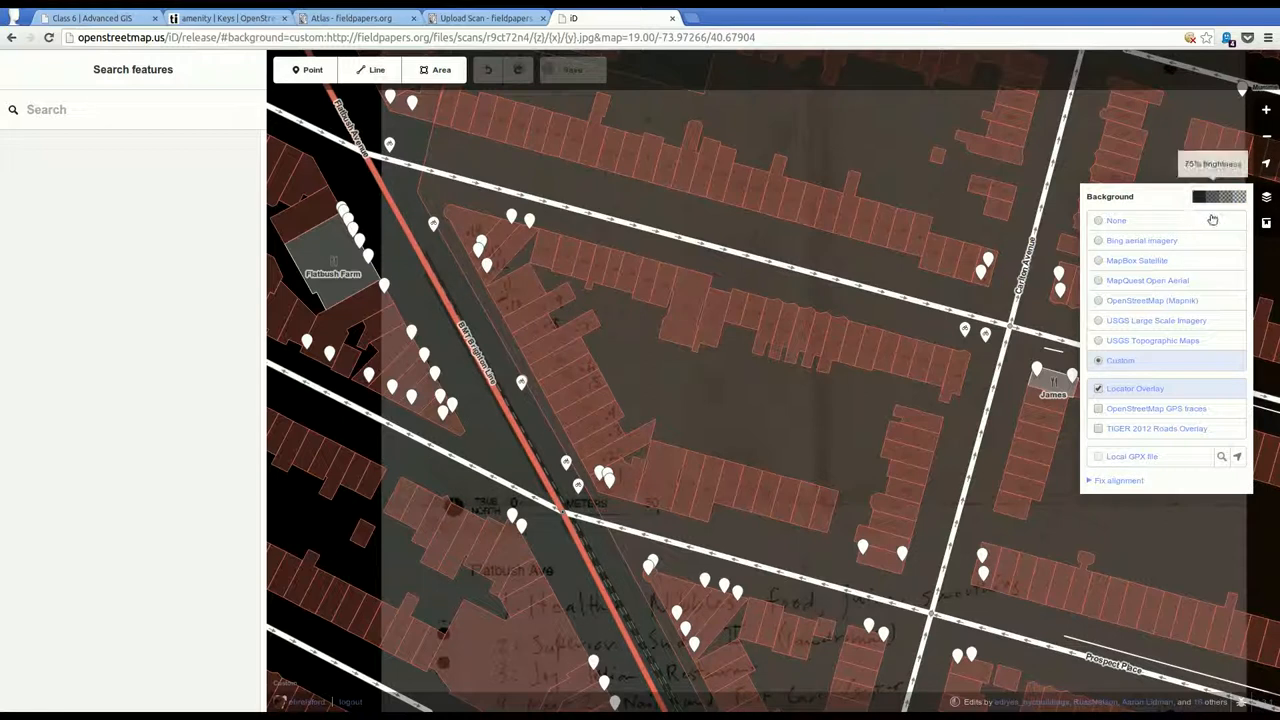
click(1212, 218)
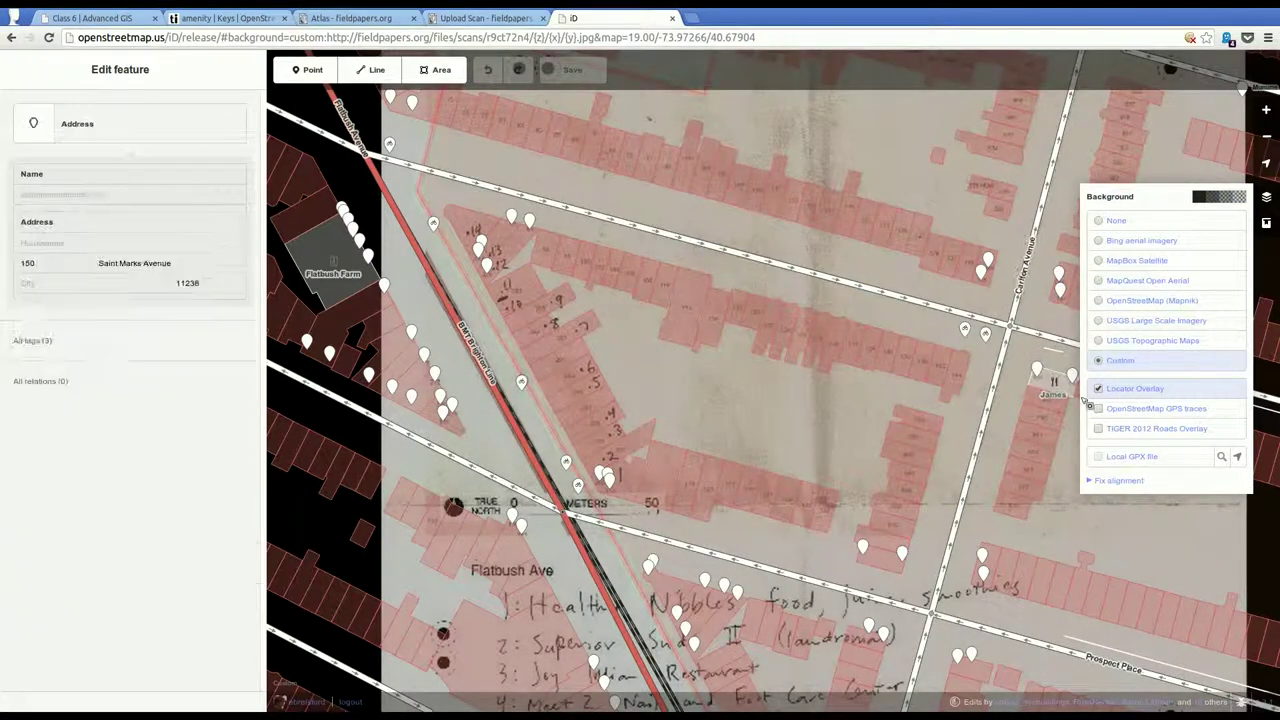
Close the panel, clear the selection and reveal the handwritten business list
click(764, 418)
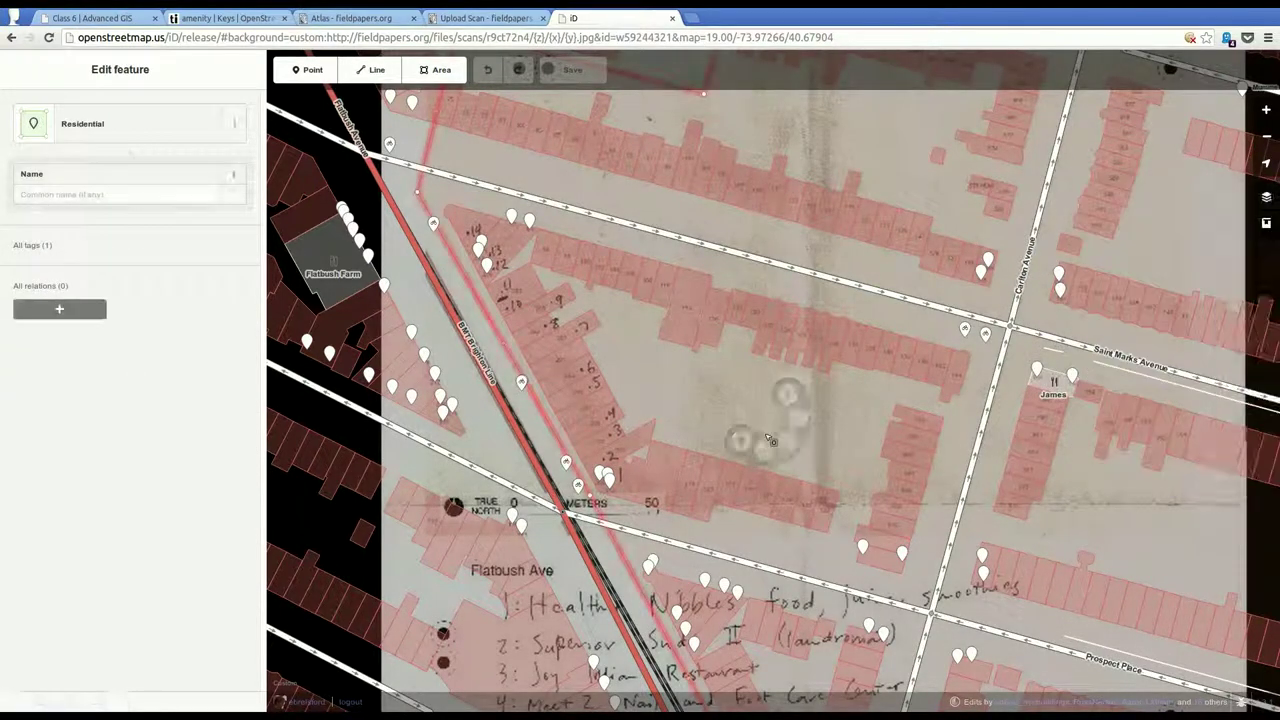
click(711, 430)
click(472, 400)
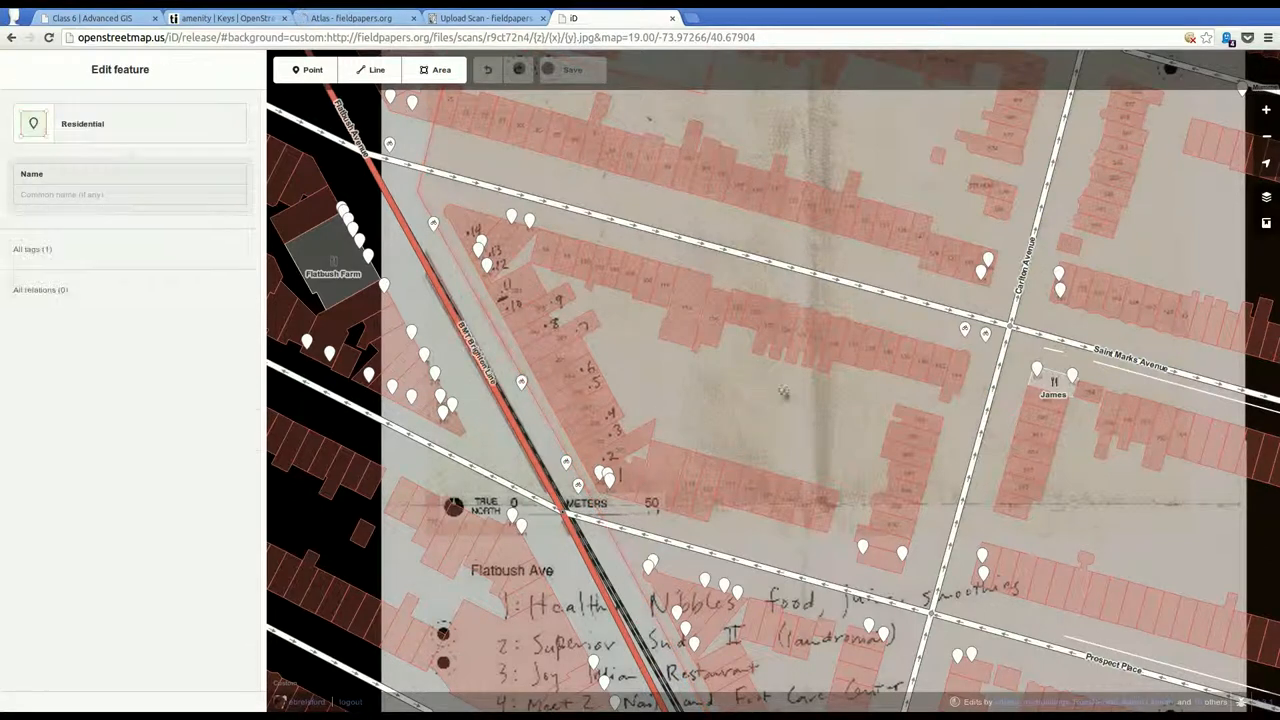
mouse_move(708, 424)
mouse_down()
mouse_move(760, 296)
mouse_move(747, 337)
mouse_up()
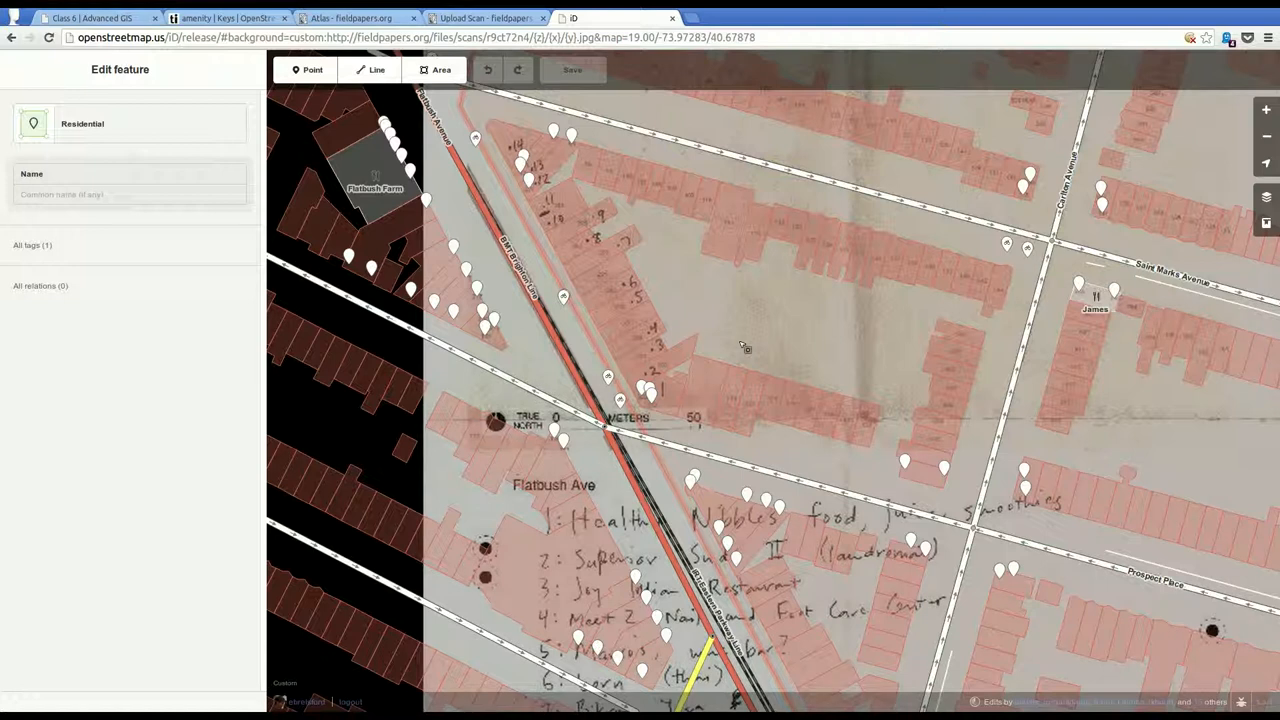
Zoom to the corner building and inspect its 305 Flatbush Avenue and 113 Prospect Place address pins
click(640, 428)
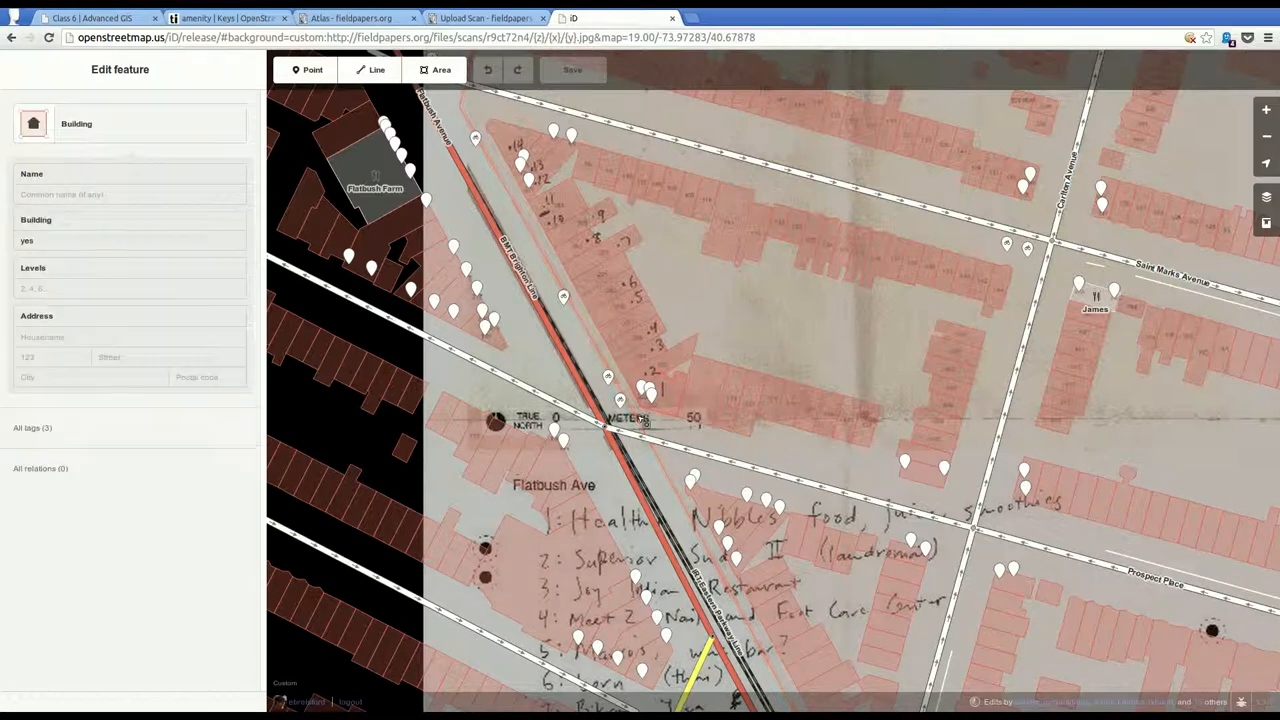
scroll(645, 422, up, 1)
scroll(645, 422, up, 1)
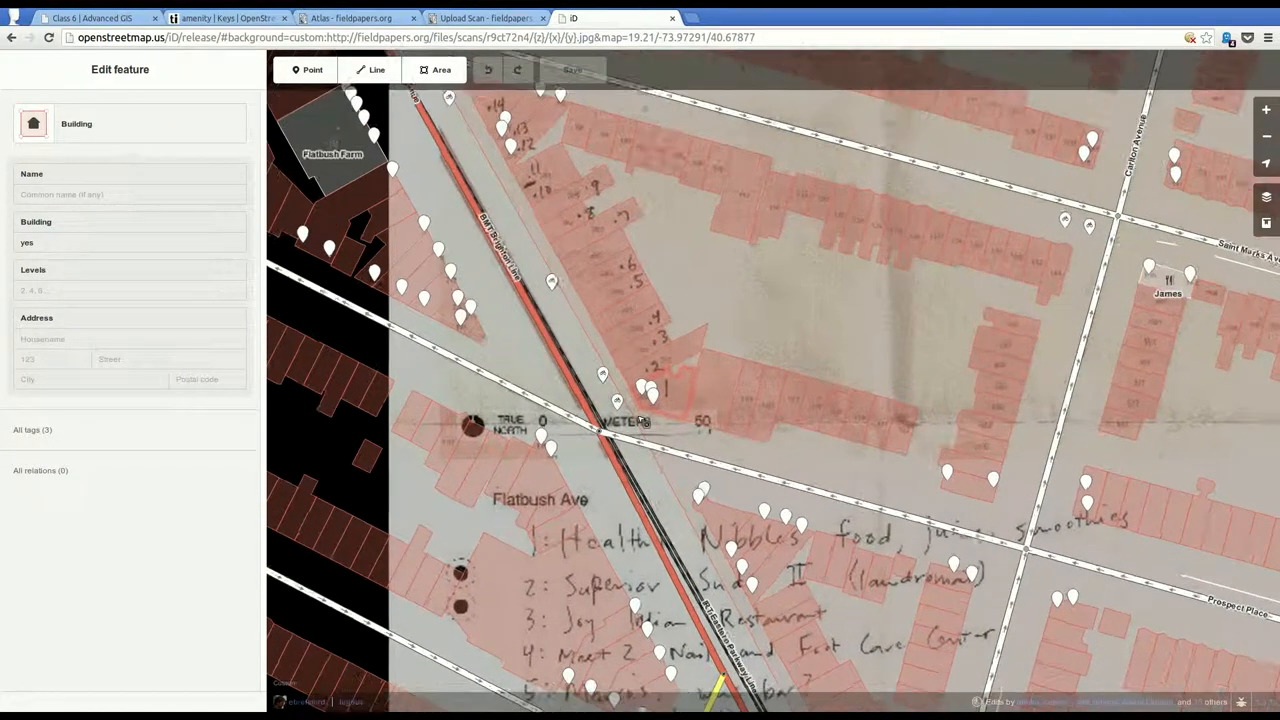
scroll(640, 421, up, 1)
scroll(640, 421, up, 2)
scroll(660, 410, up, 1)
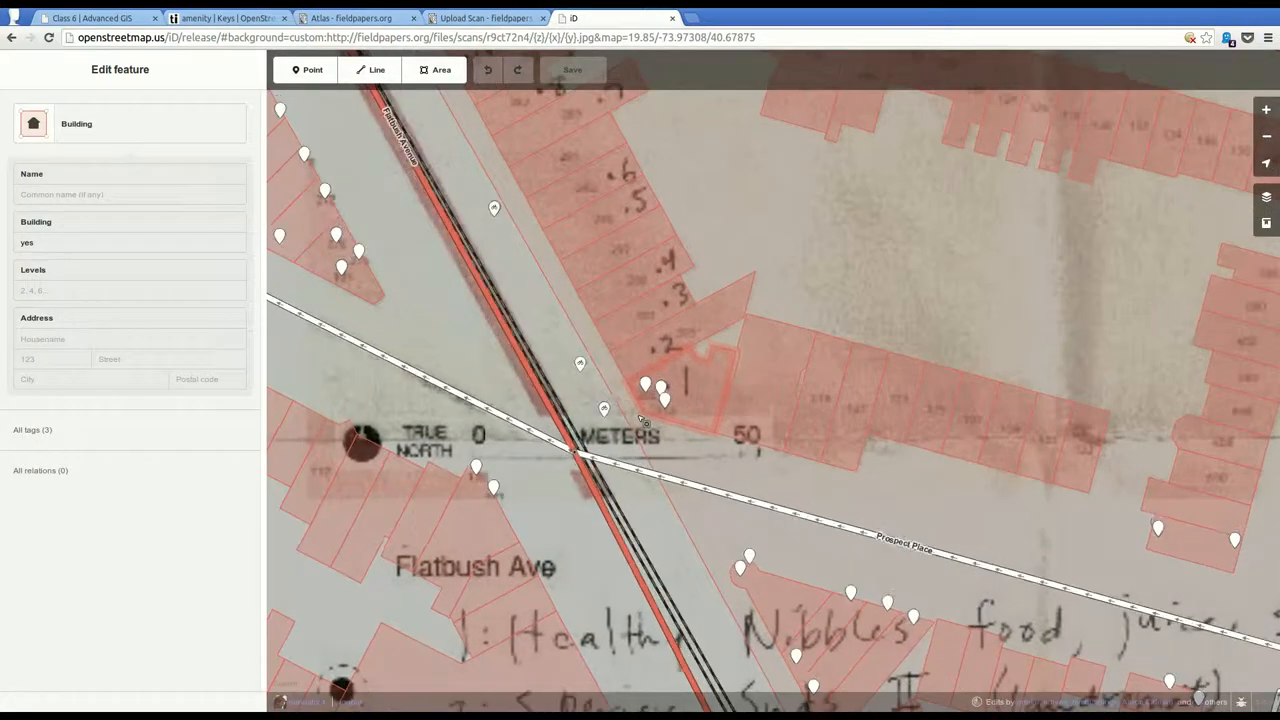
right_click(700, 388)
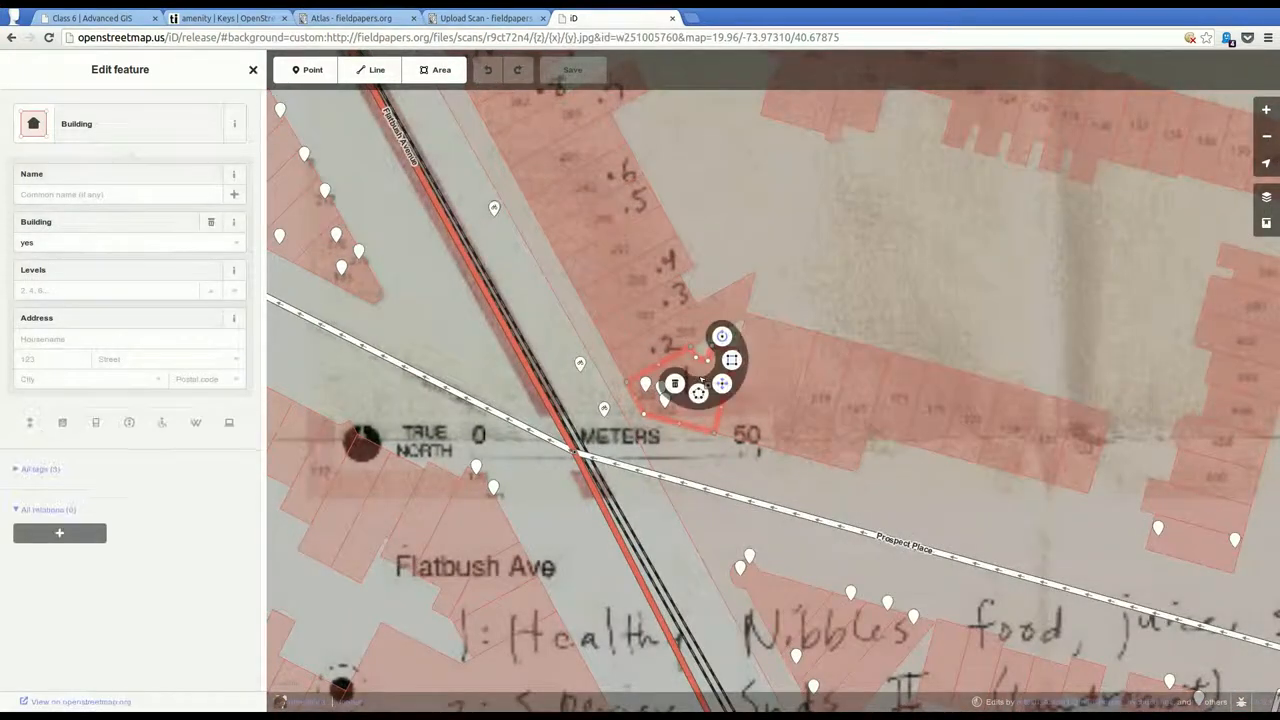
click(652, 410)
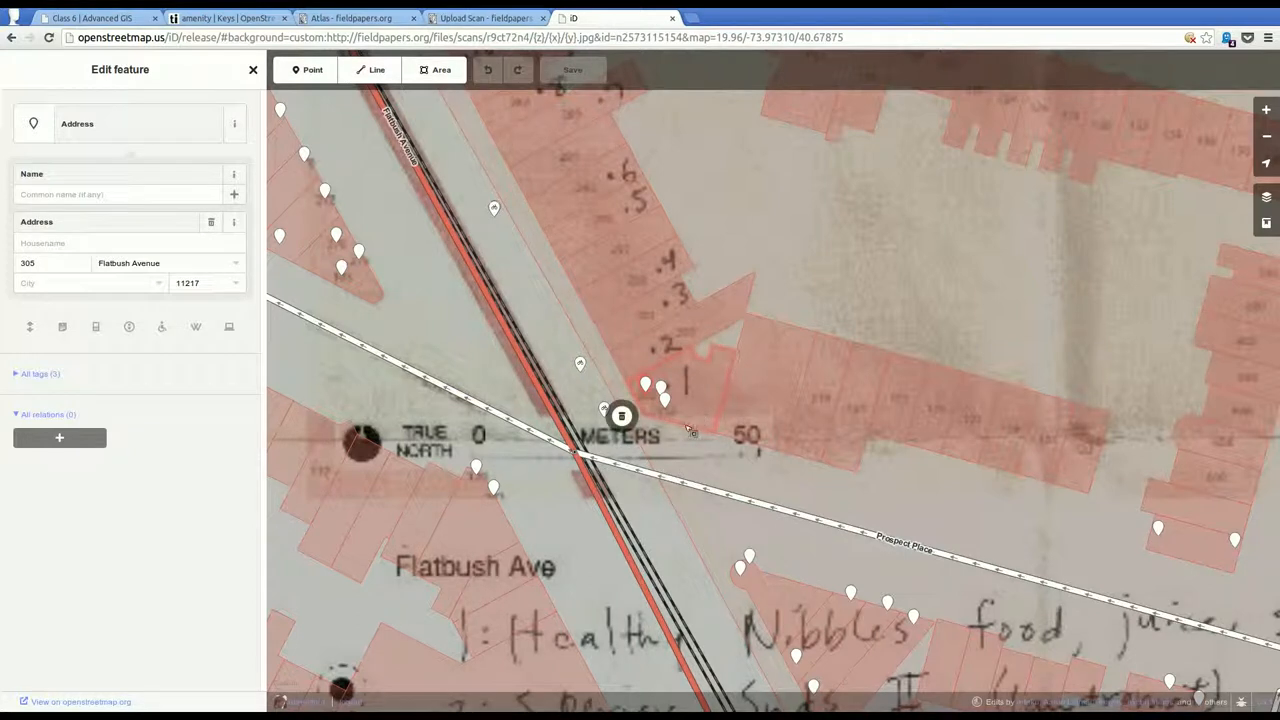
click(668, 408)
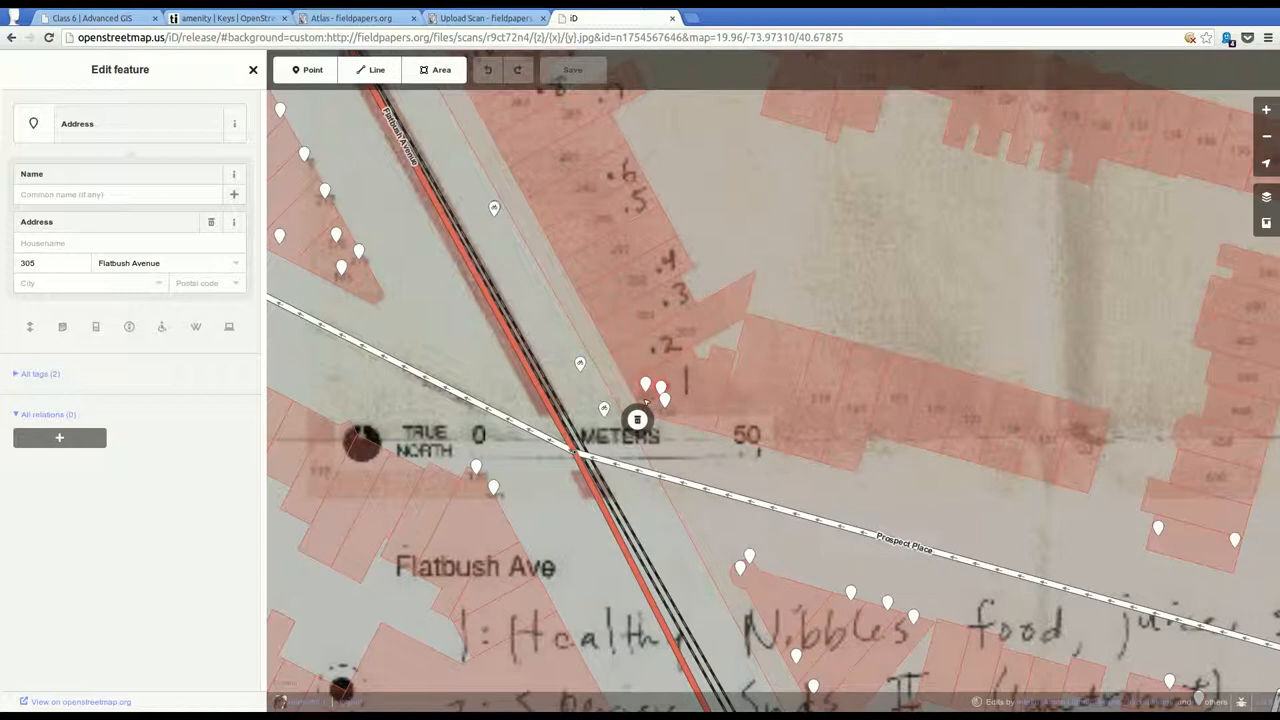
click(664, 406)
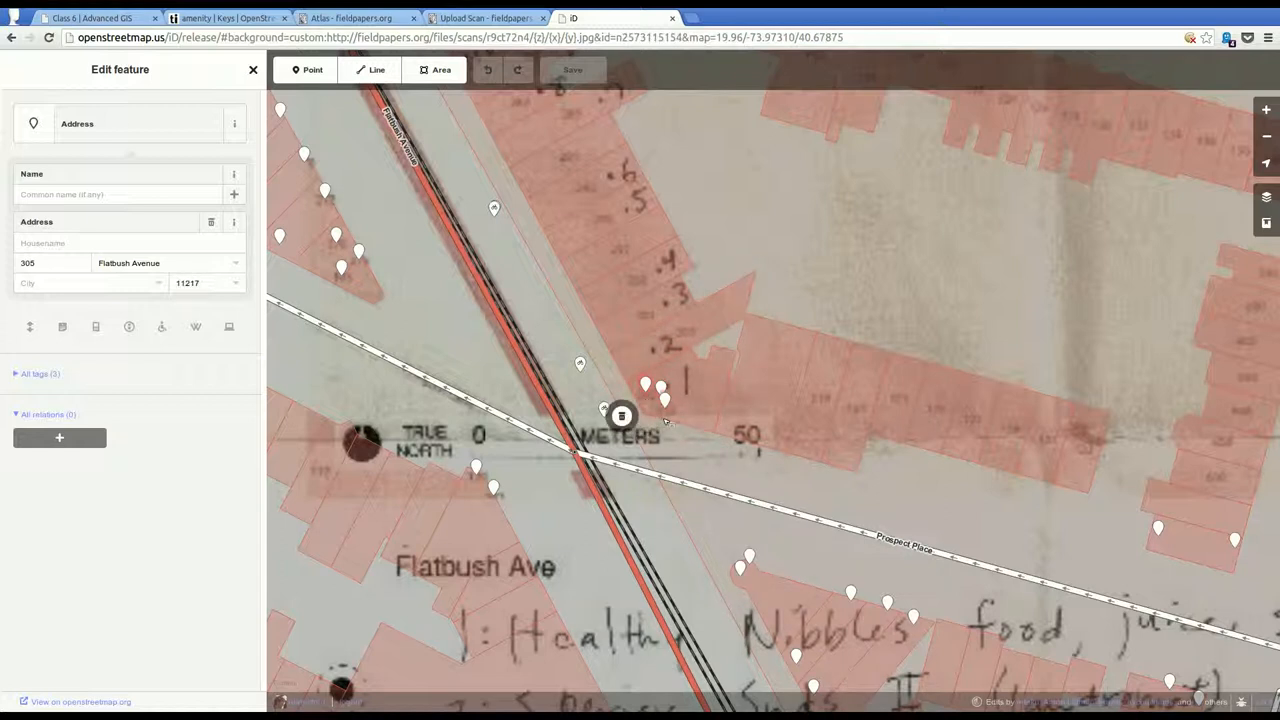
click(666, 423)
Compare the two 305 pins (one with postcode 11217) and view one node on openstreetmap.org
click(663, 401)
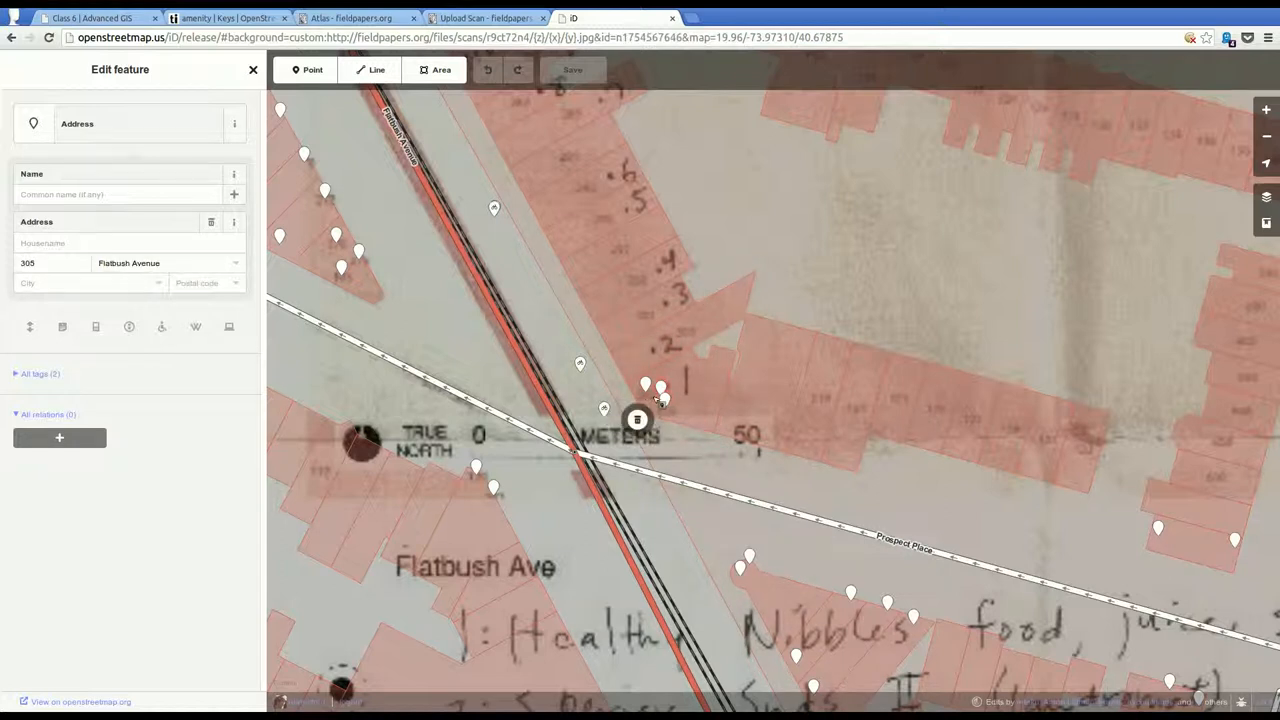
click(648, 397)
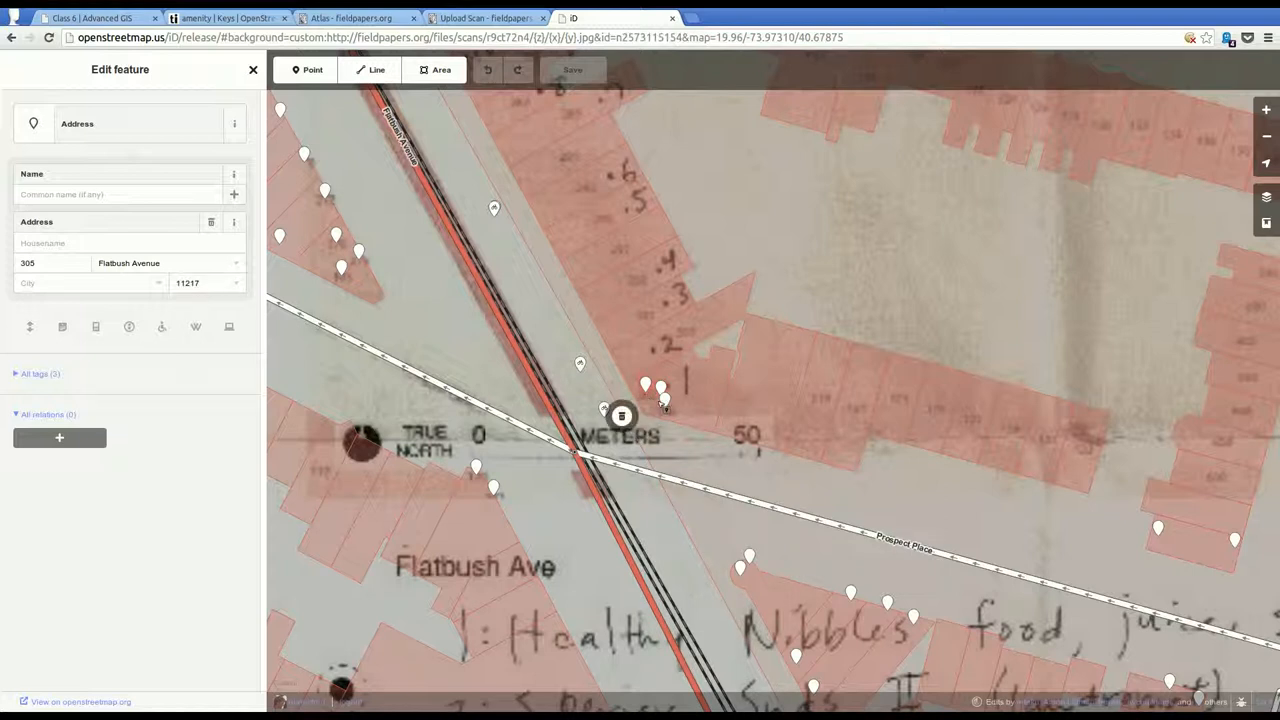
click(664, 402)
click(646, 402)
click(664, 402)
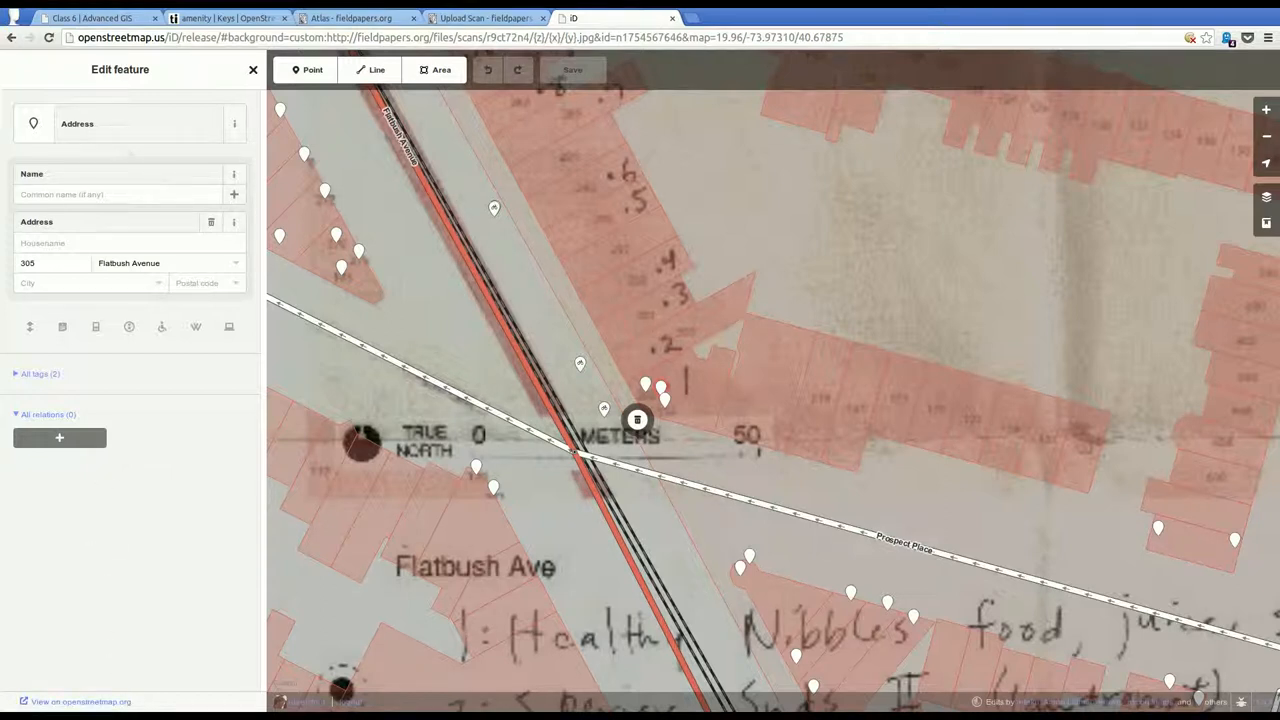
click(92, 702)
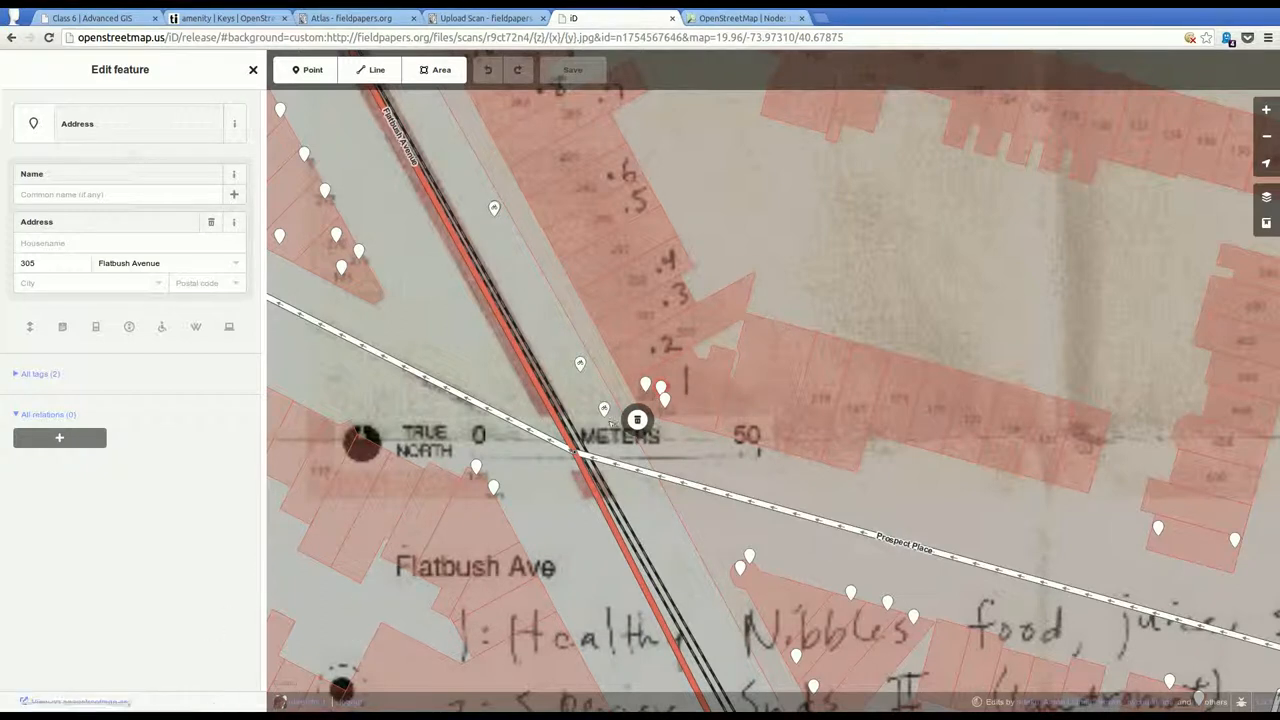
Flip between the two 305 Flatbush Avenue node pages on the website, then return to iD
click(646, 389)
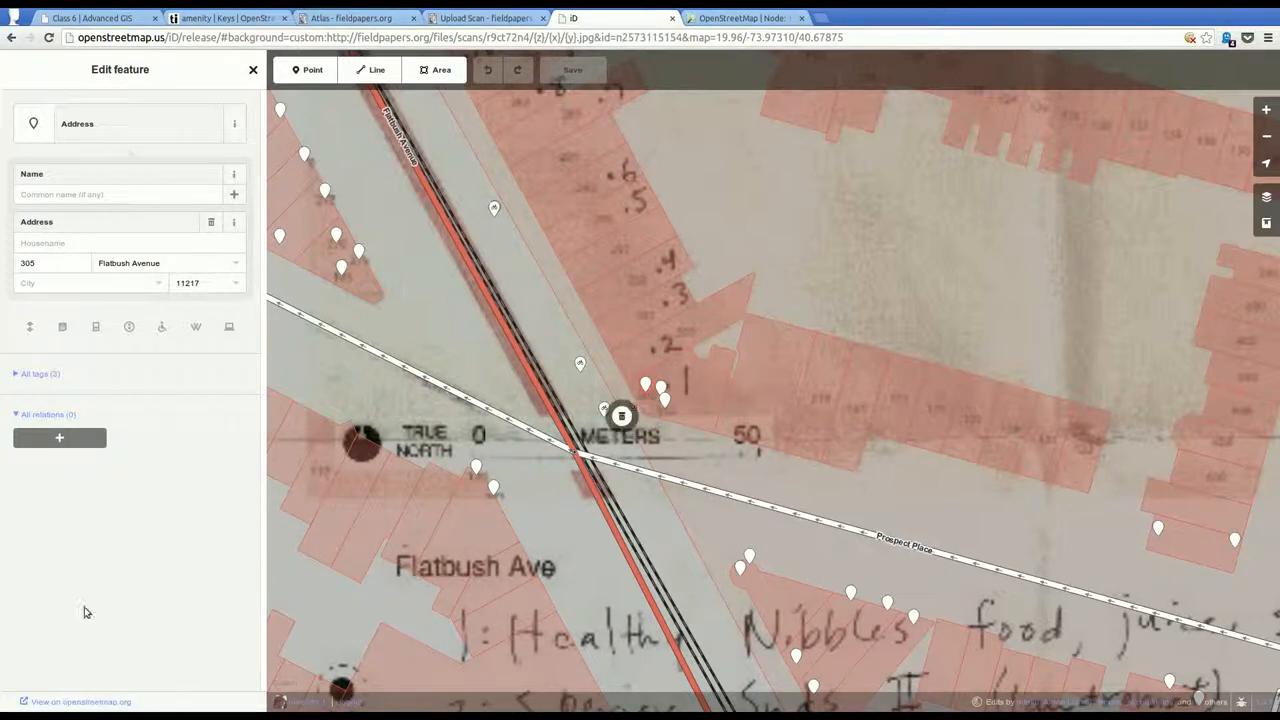
key(ctrl+Tab)
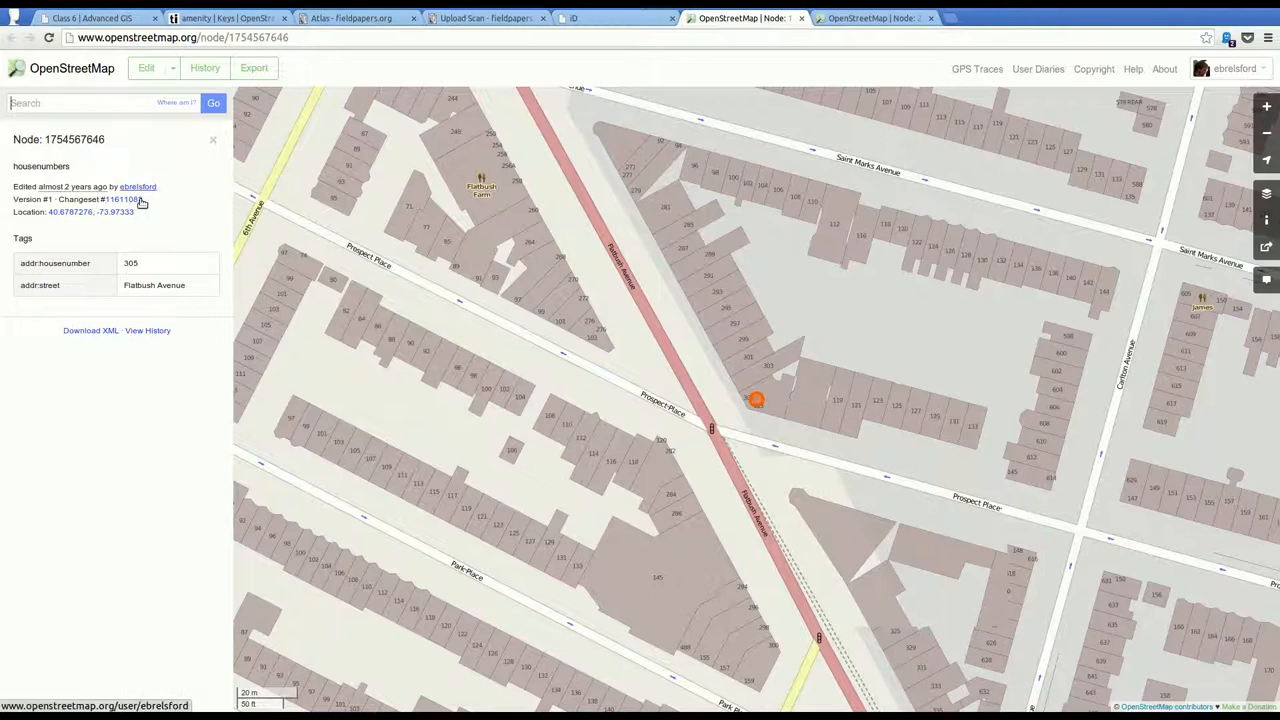
key(ctrl+Tab)
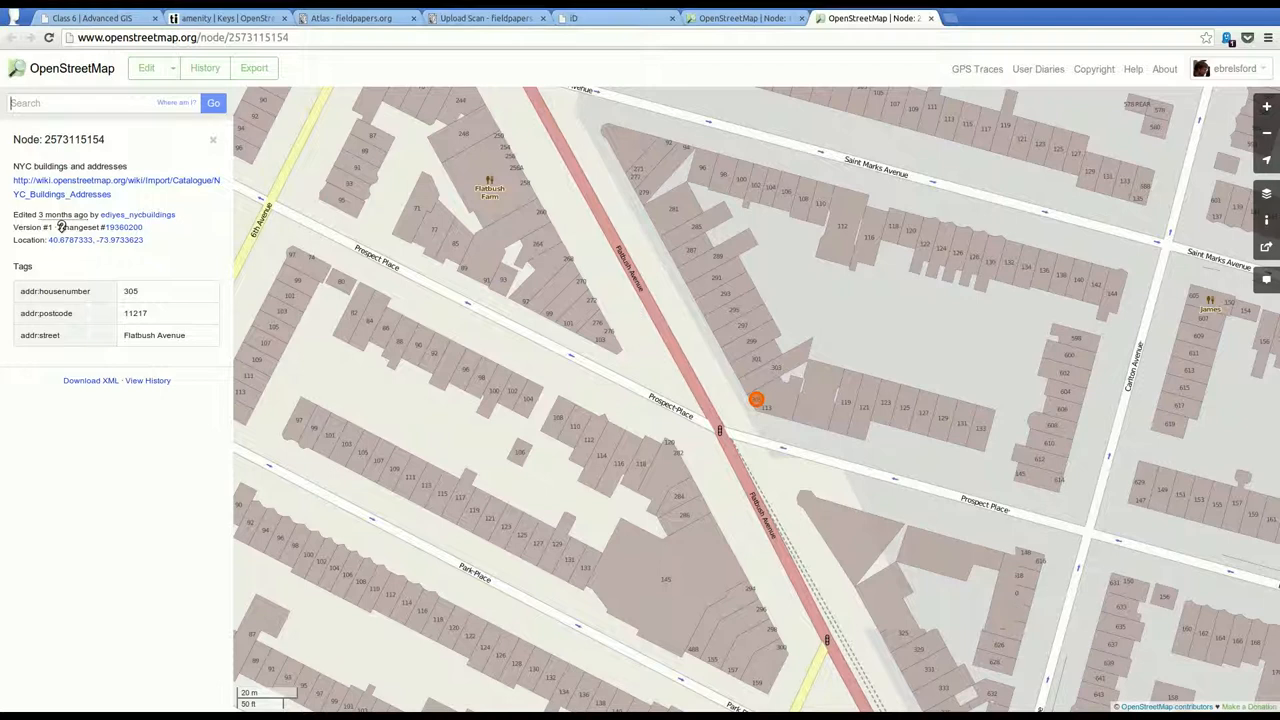
key(ctrl+shift+Tab)
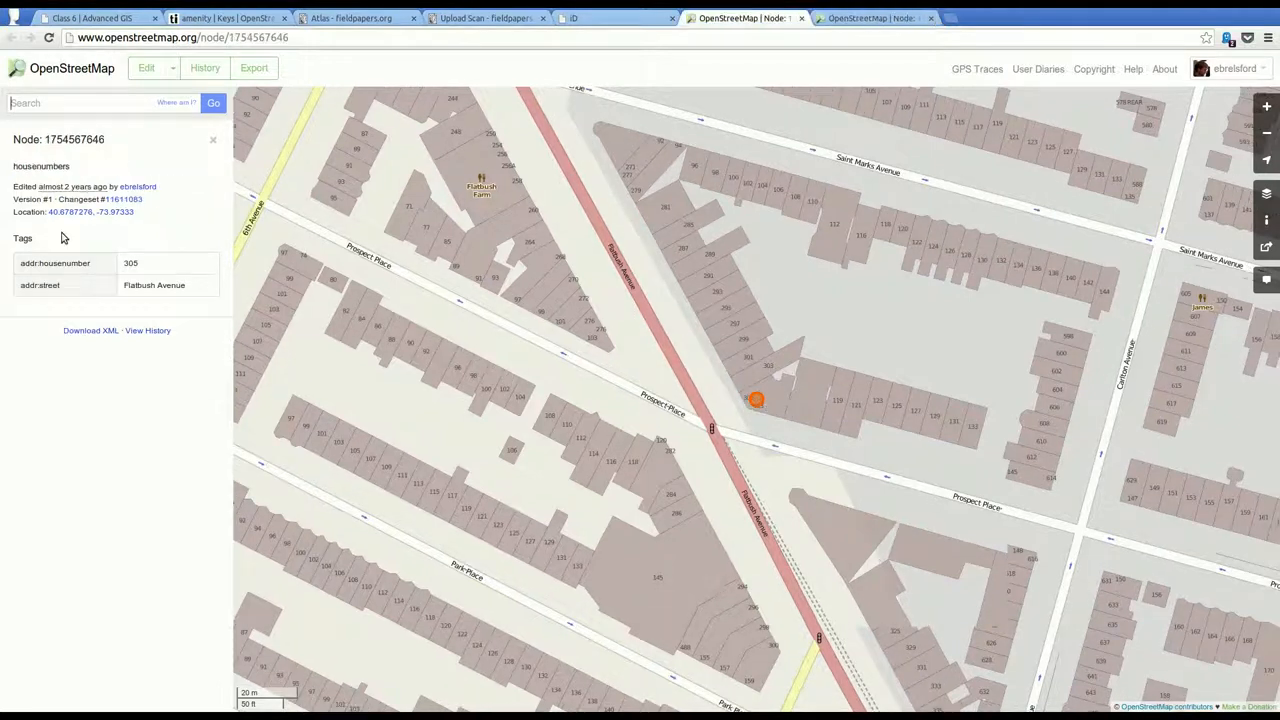
key(ctrl+Tab)
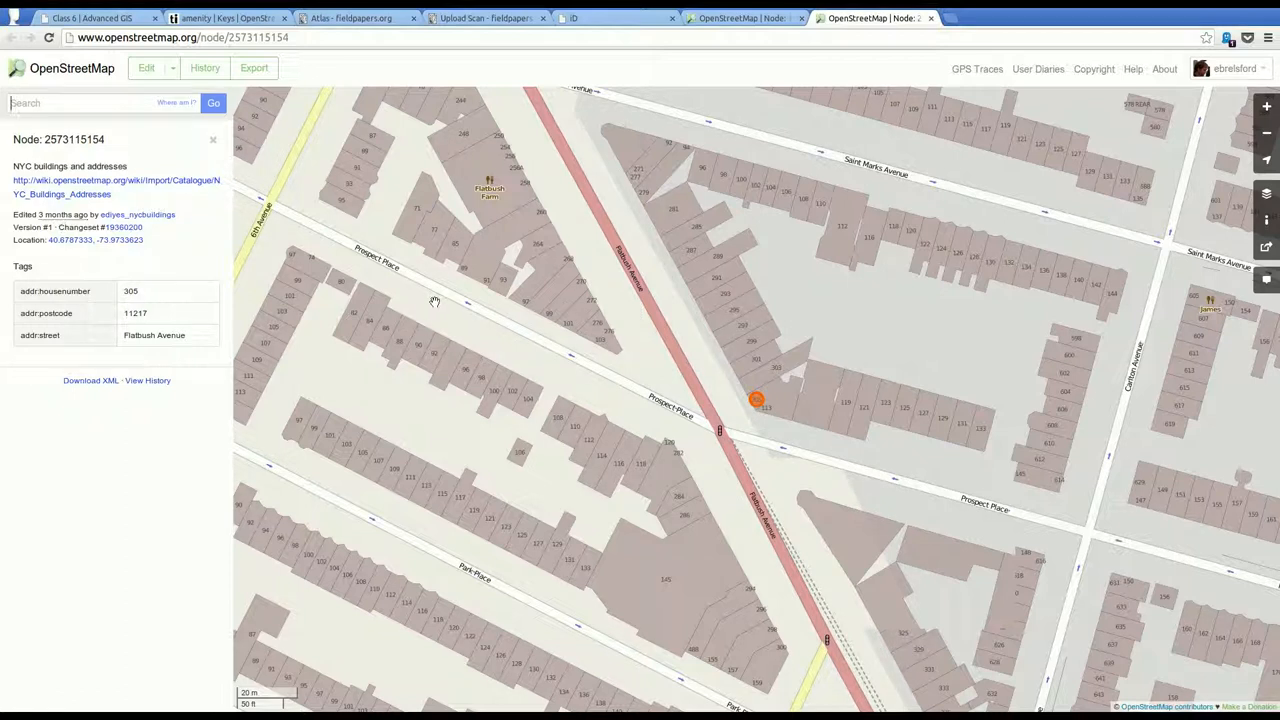
key(ctrl+shift+Tab)
key(ctrl+shift+Tab)
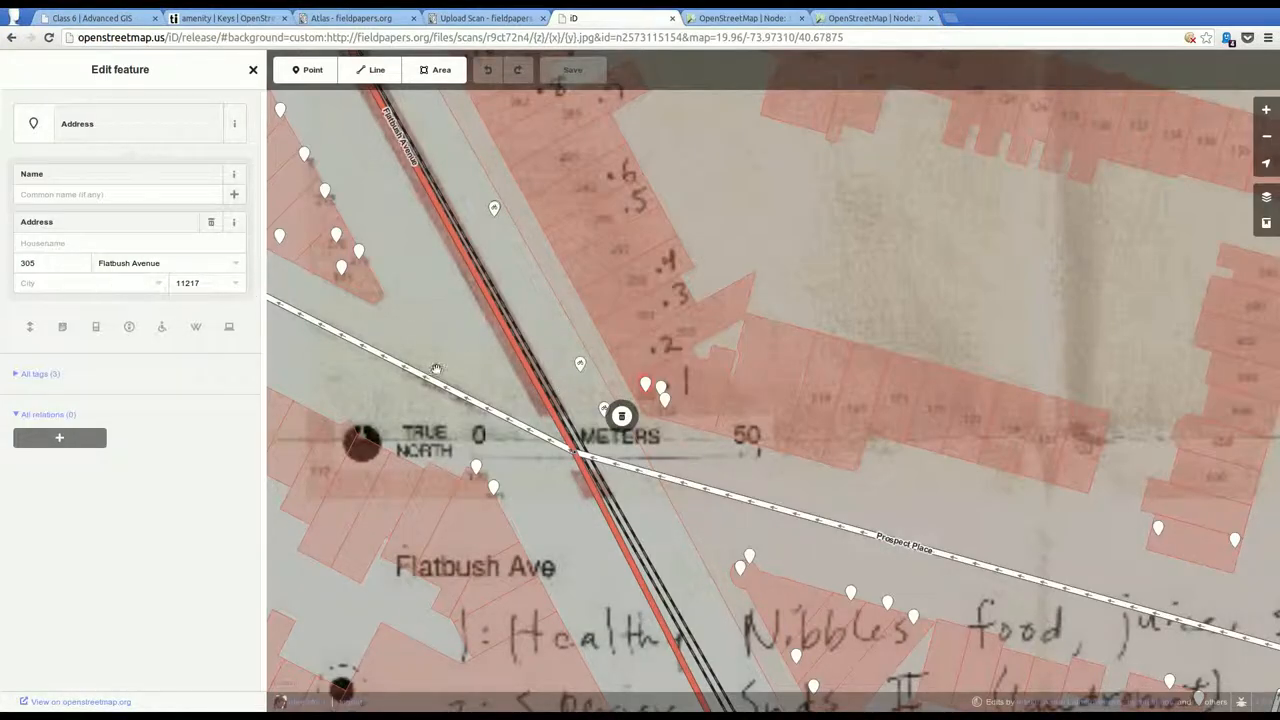
Delete the duplicate 305 address point that lacks a postcode
click(666, 405)
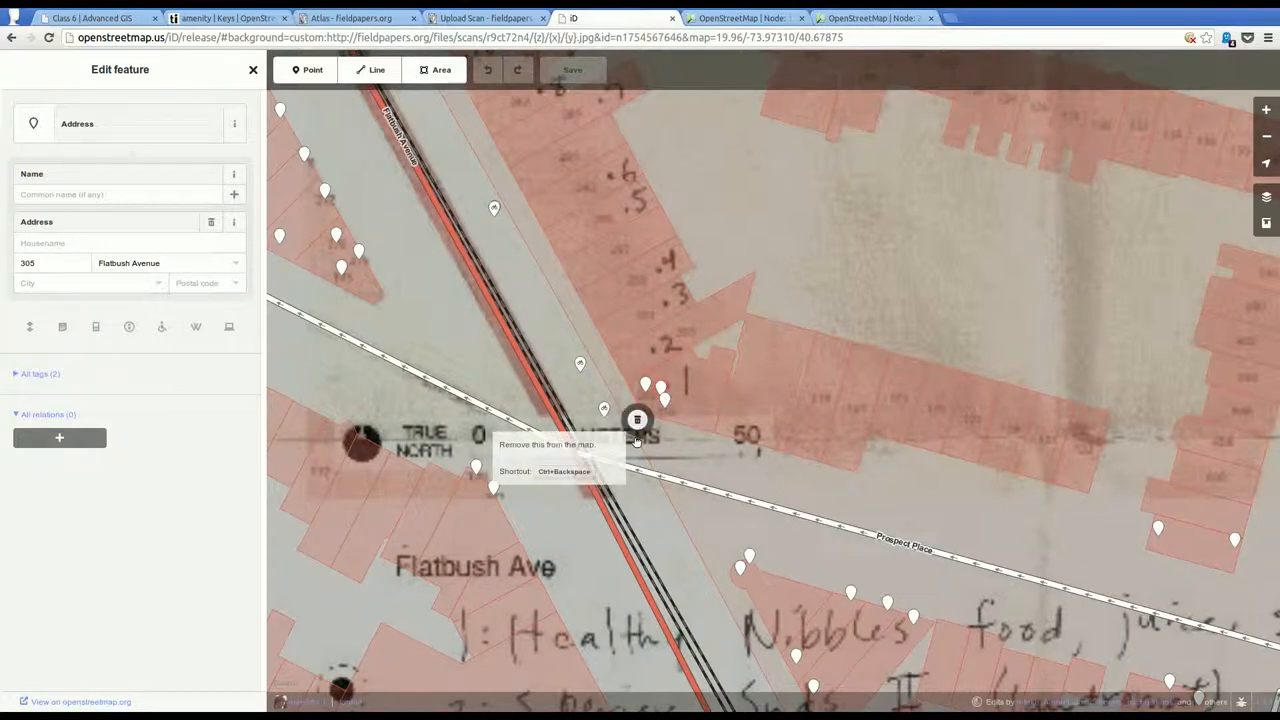
click(637, 420)
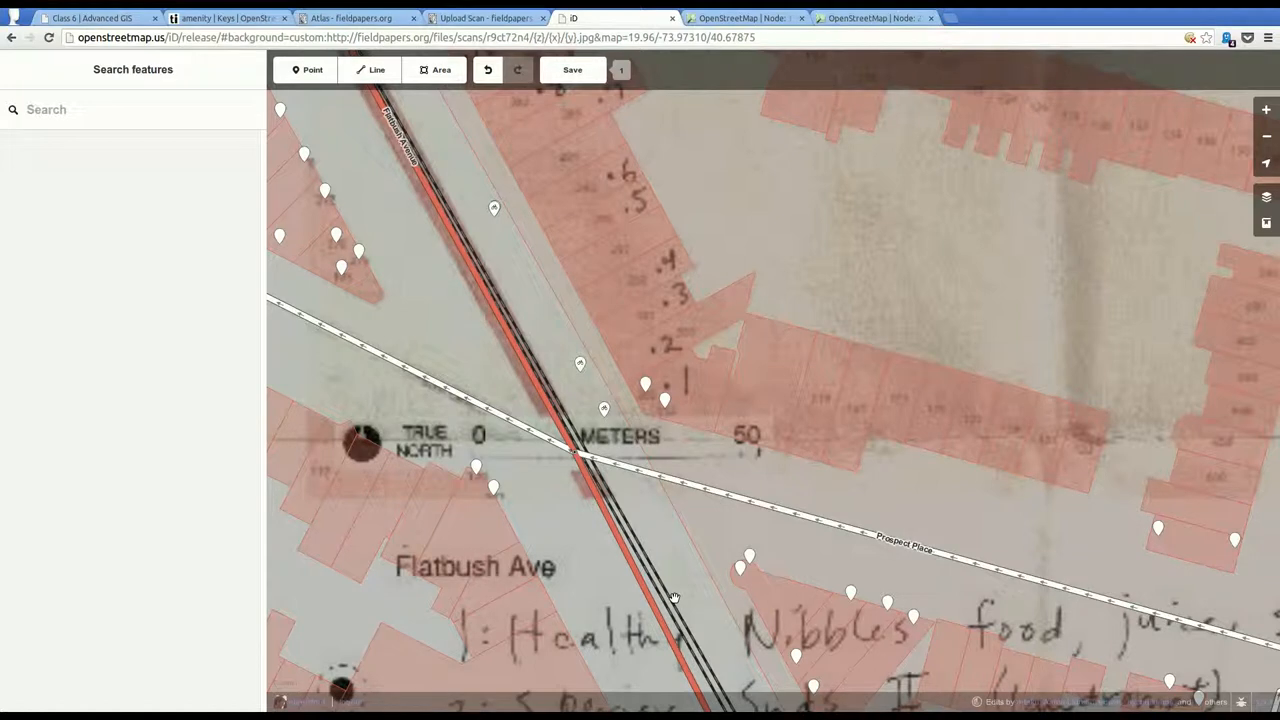
click(634, 407)
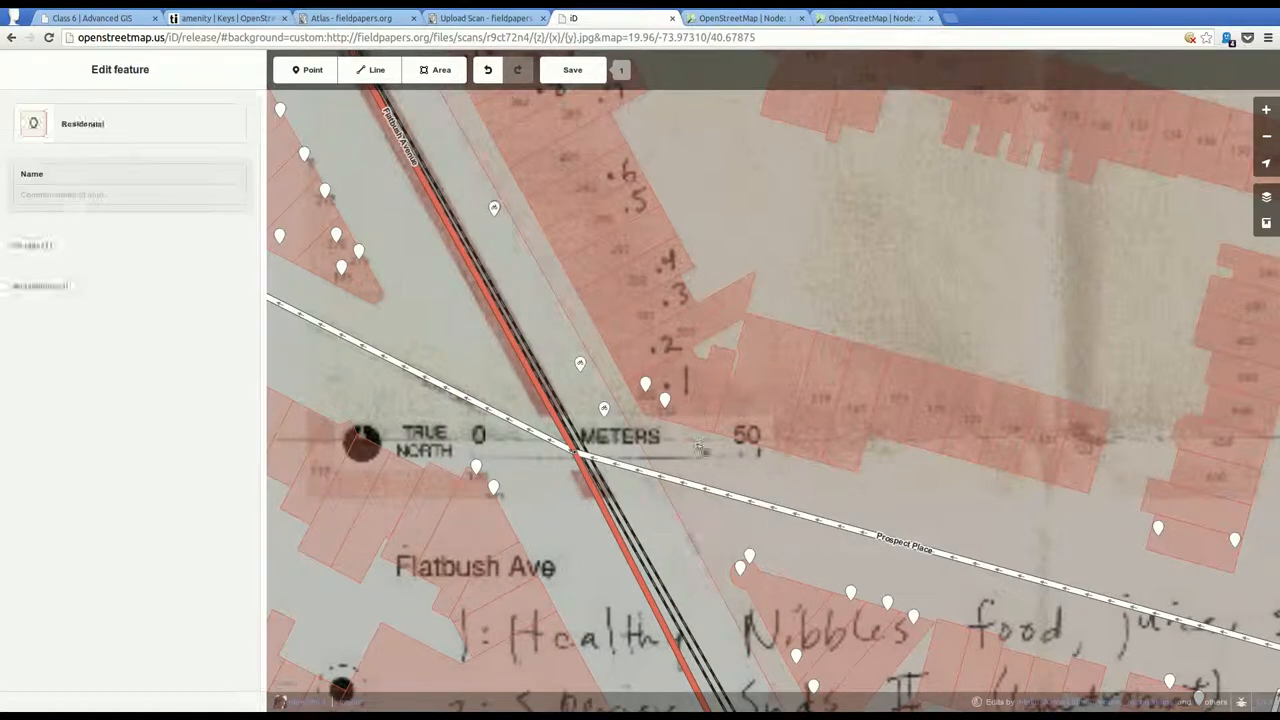
Select the remaining 305 Flatbush Avenue point and name it Healthy Nibbles
click(644, 390)
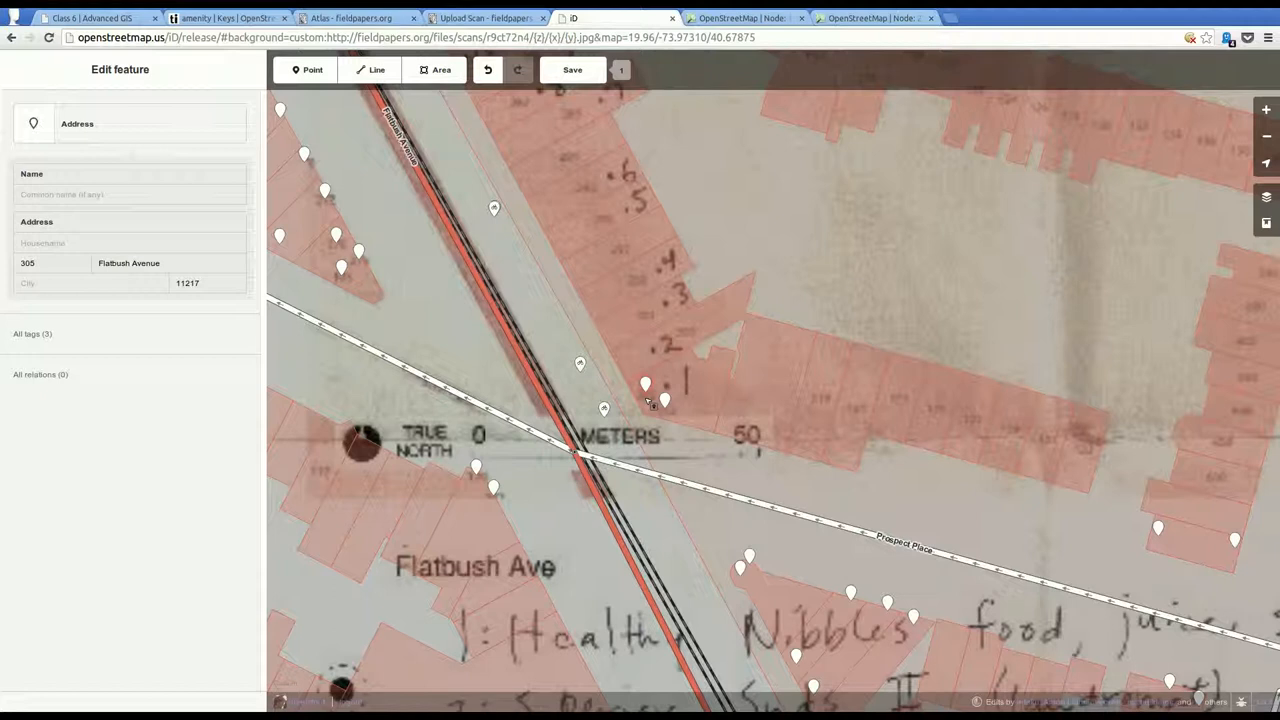
click(648, 402)
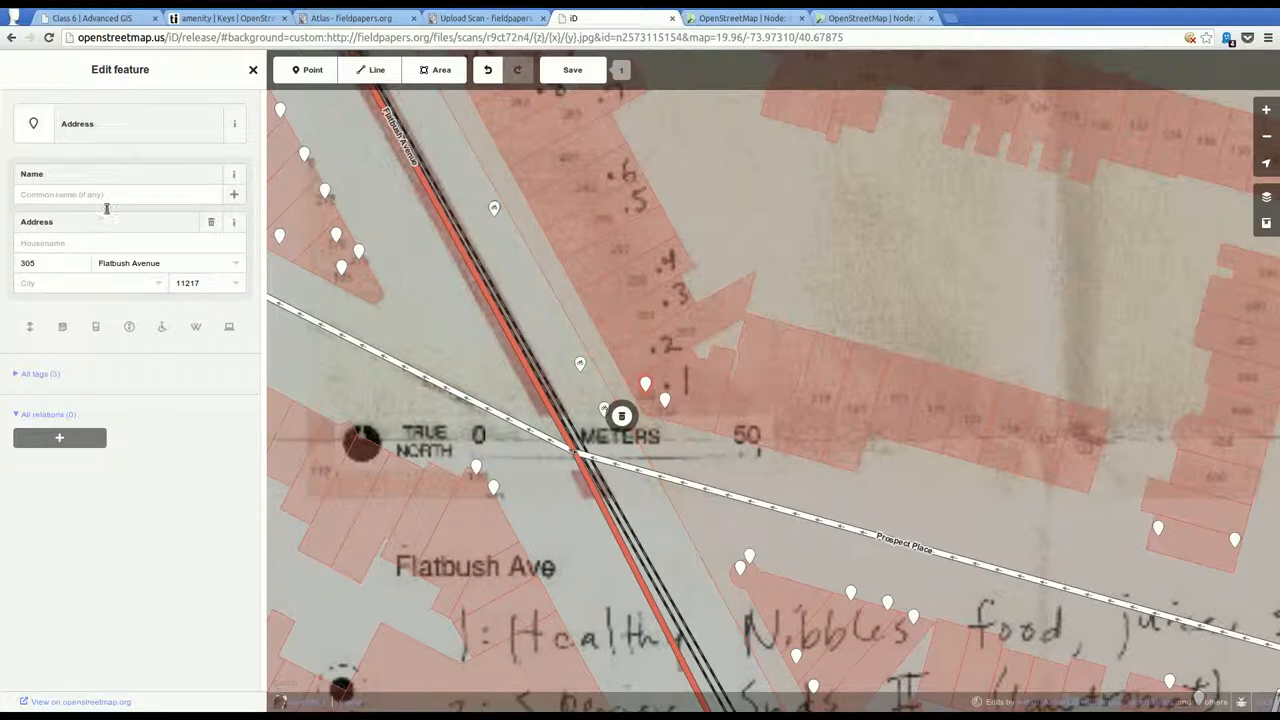
click(110, 215)
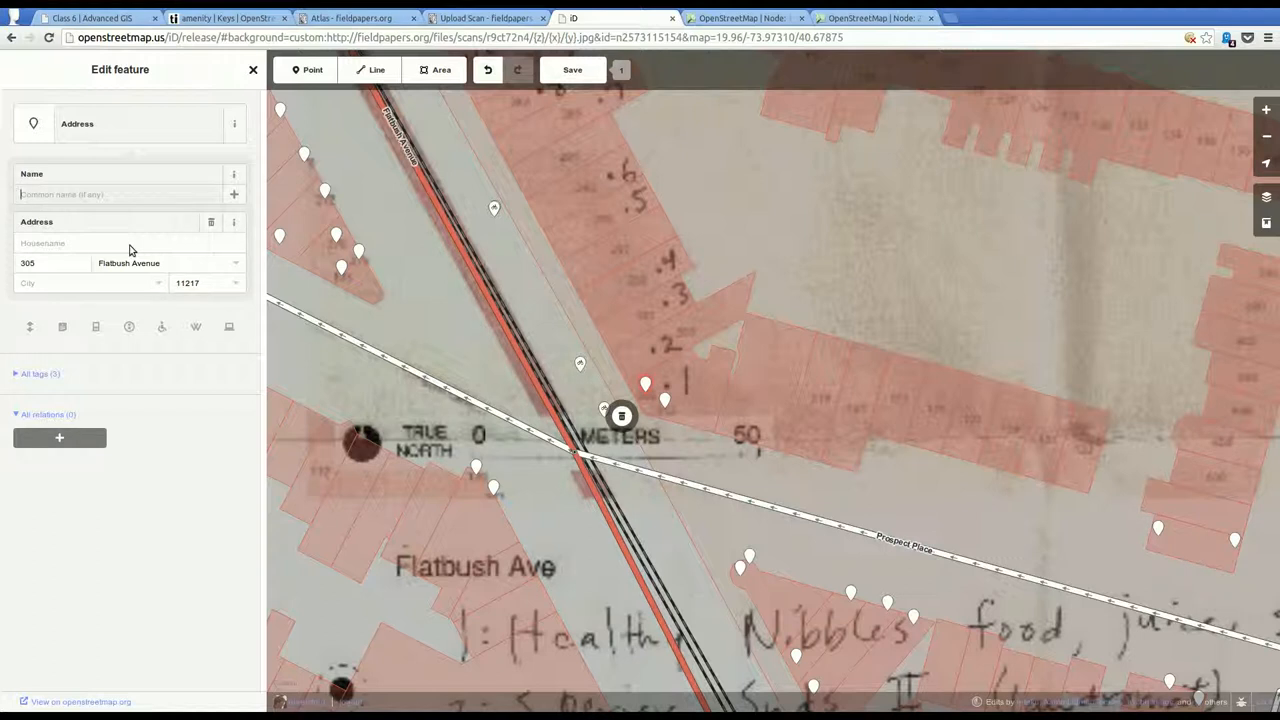
text(Healthy Nibbles)
Load wiki.openstreetmap.org, search 'cafe' and open the Tag:amenity=cafe page
key(ctrl+Tab)
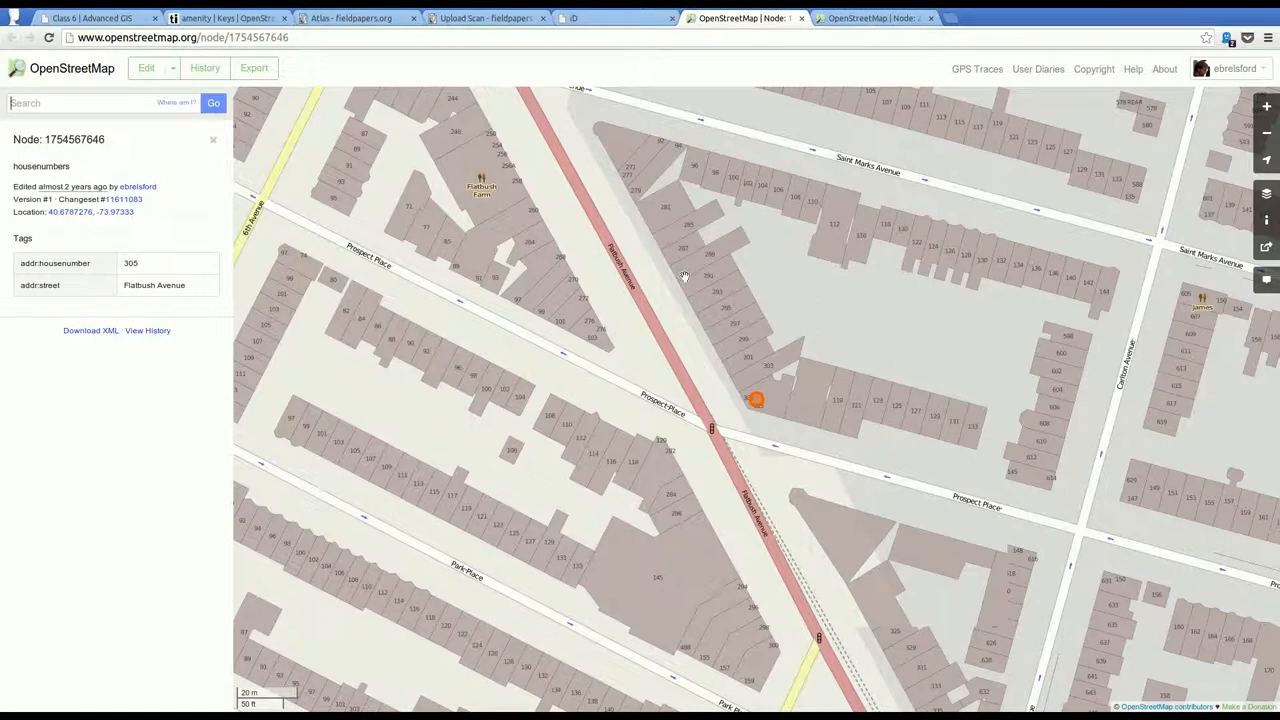
key(ctrl+Tab)
key(ctrl+l)
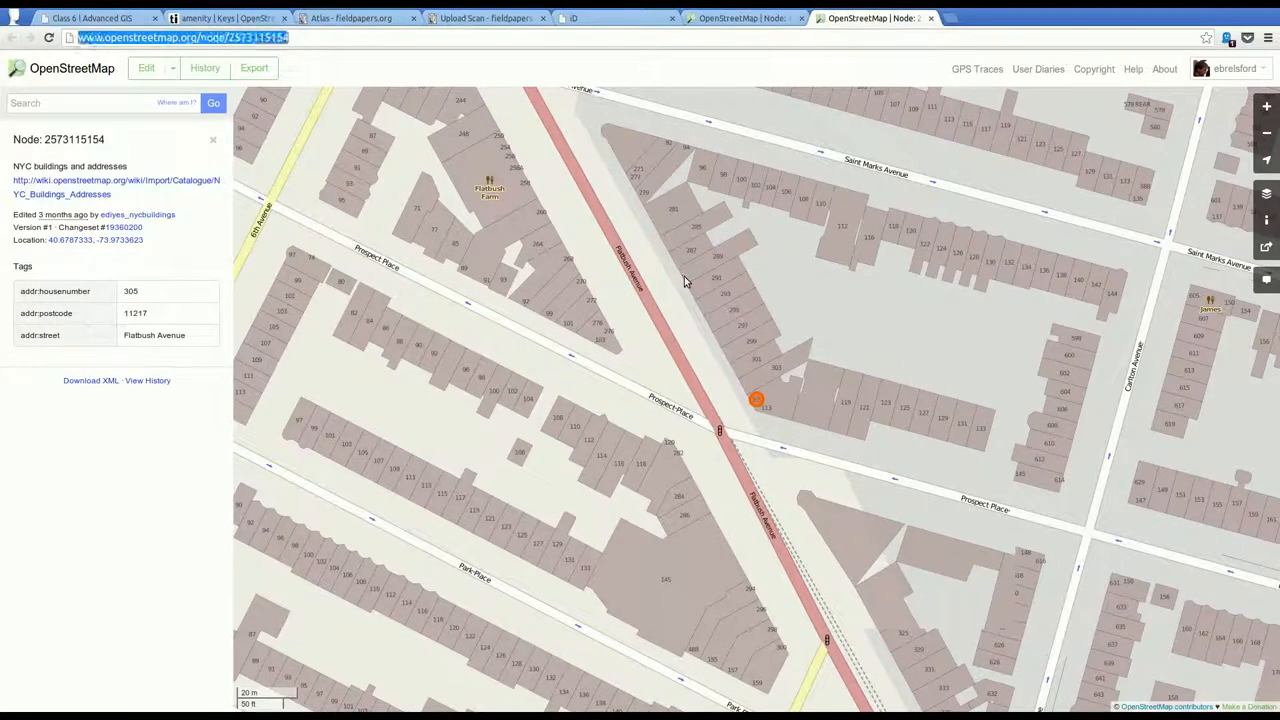
text(wiki)
key(Right)
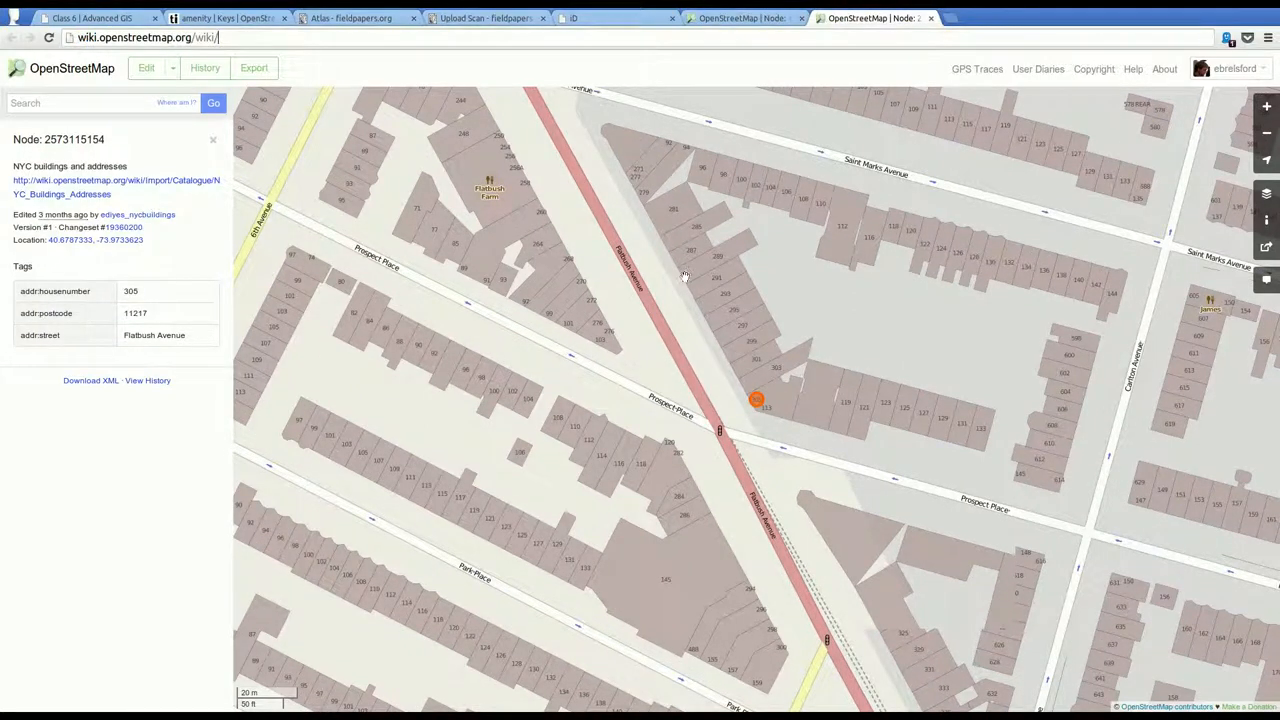
key(Return)
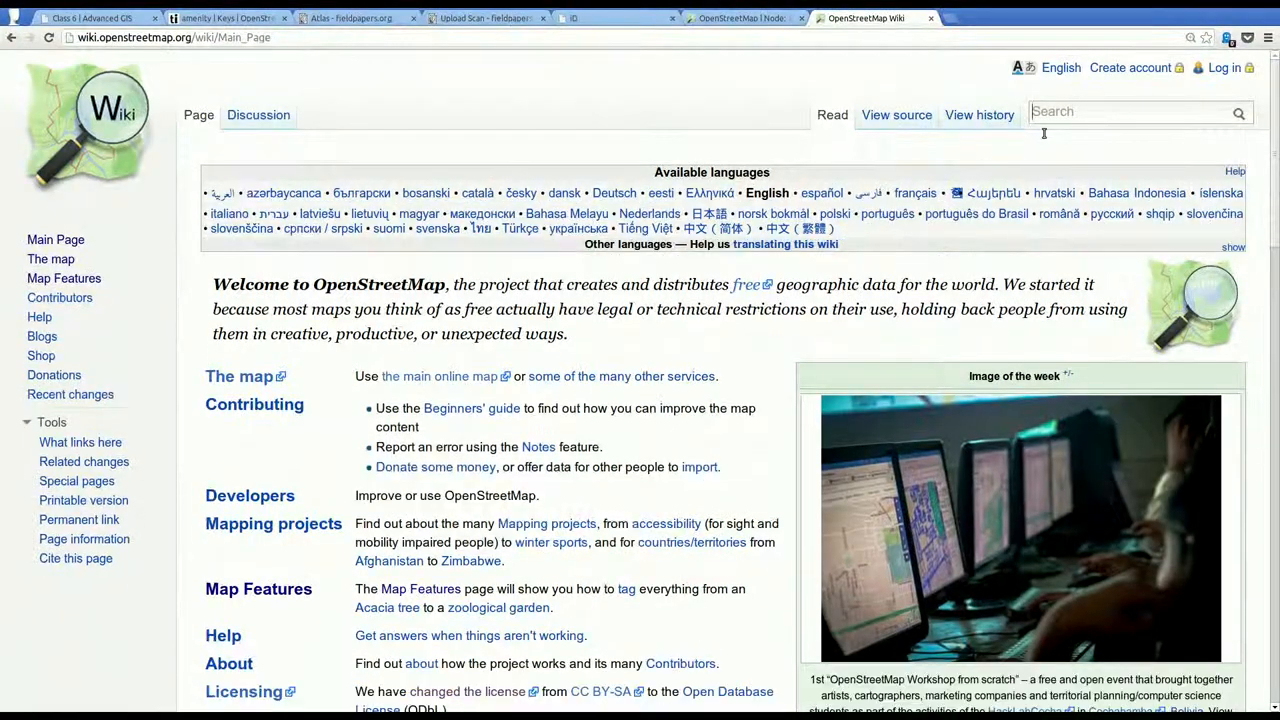
text(cafe)
key(Return)
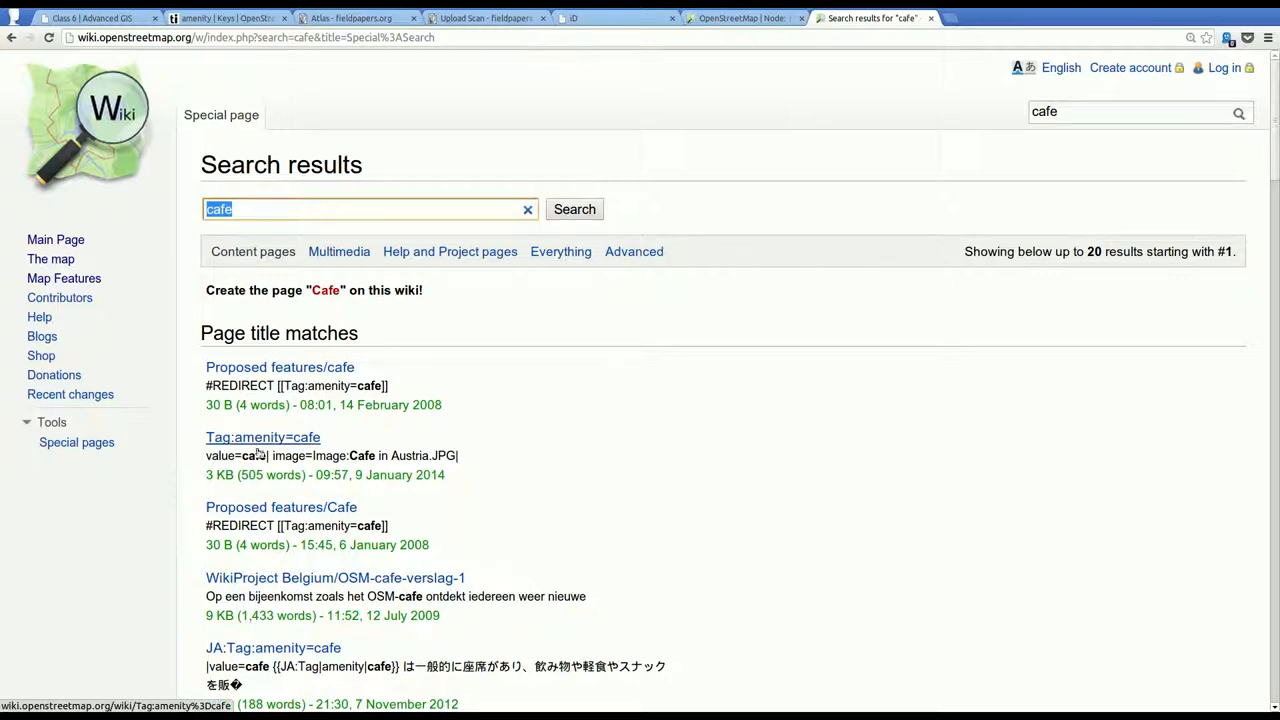
scroll(557, 420, down, 1)
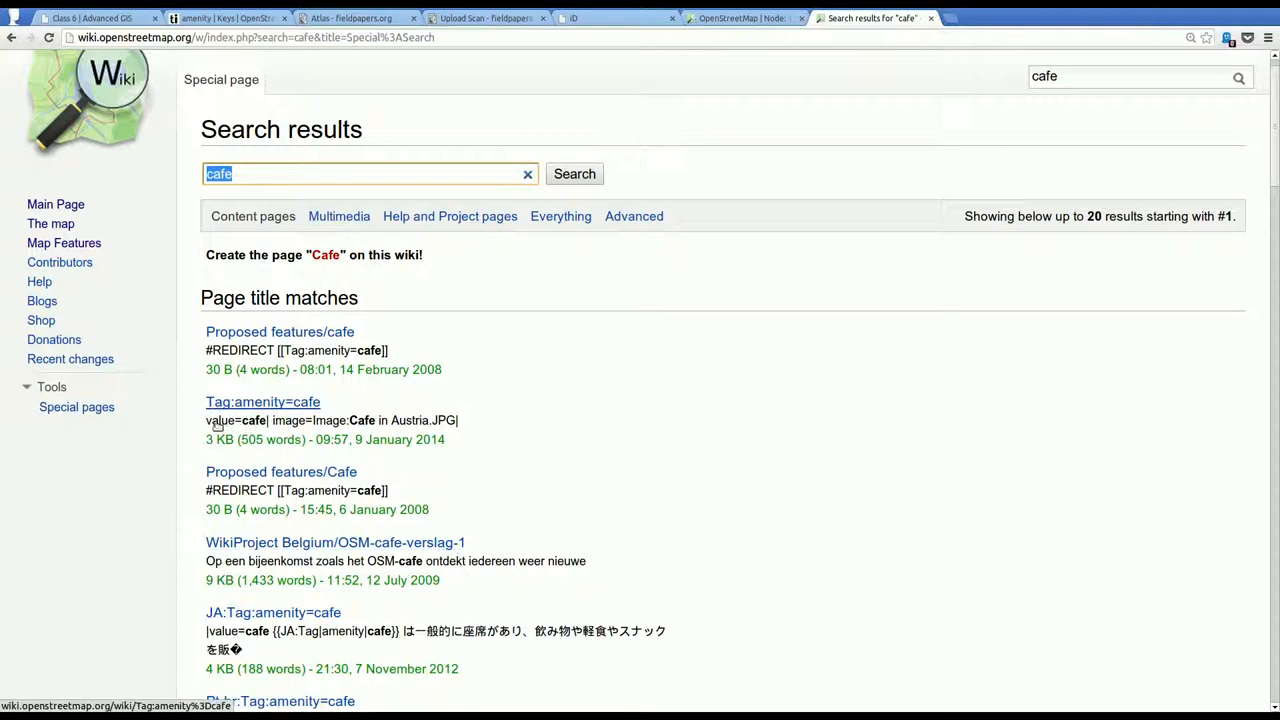
click(268, 412)
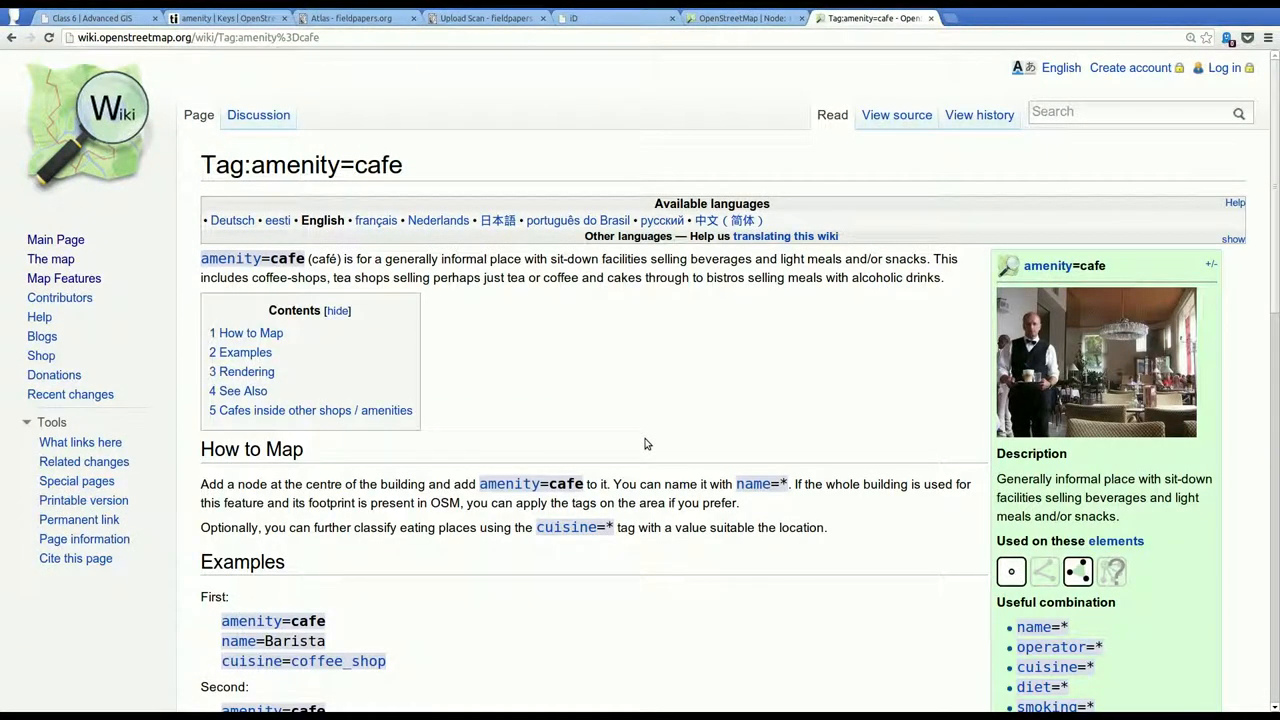
Read the cafe definition on the wiki page, then return to the iD tab
drag(246, 170, 404, 172)
click(541, 330)
drag(455, 266, 912, 272)
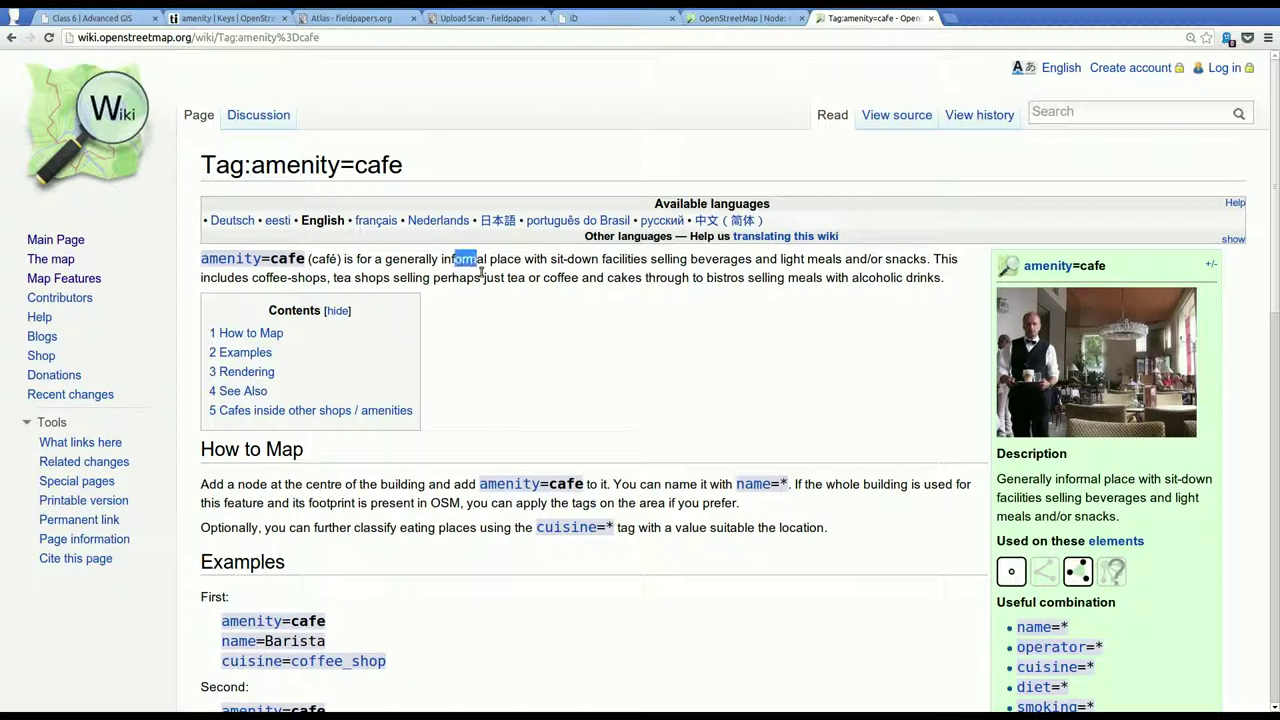
click(710, 381)
scroll(610, 322, down, 2)
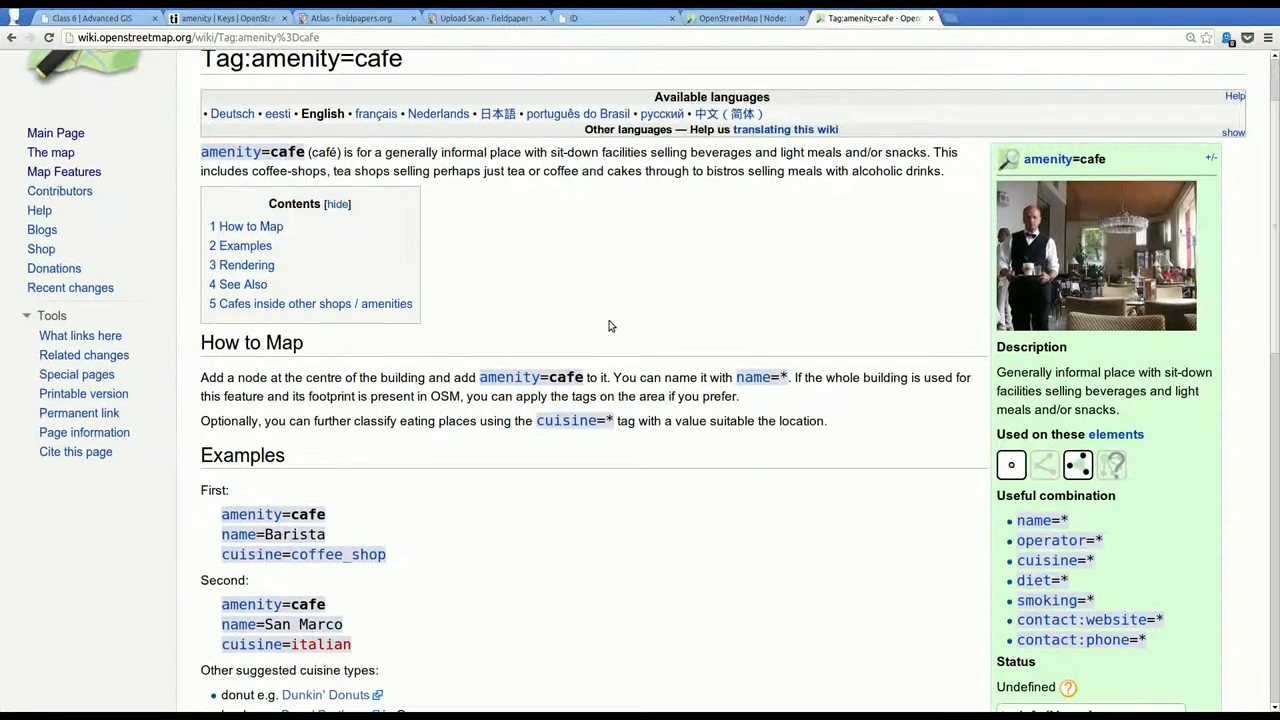
scroll(610, 322, down, 2)
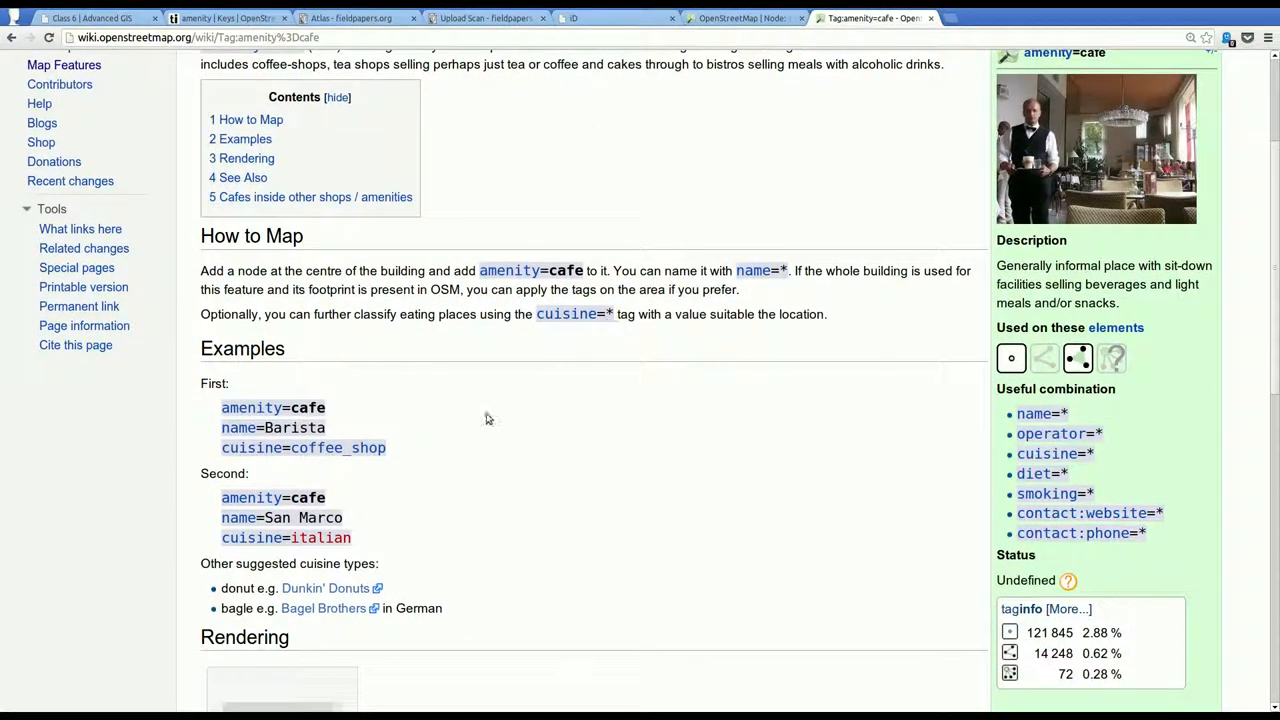
scroll(479, 453, down, 1)
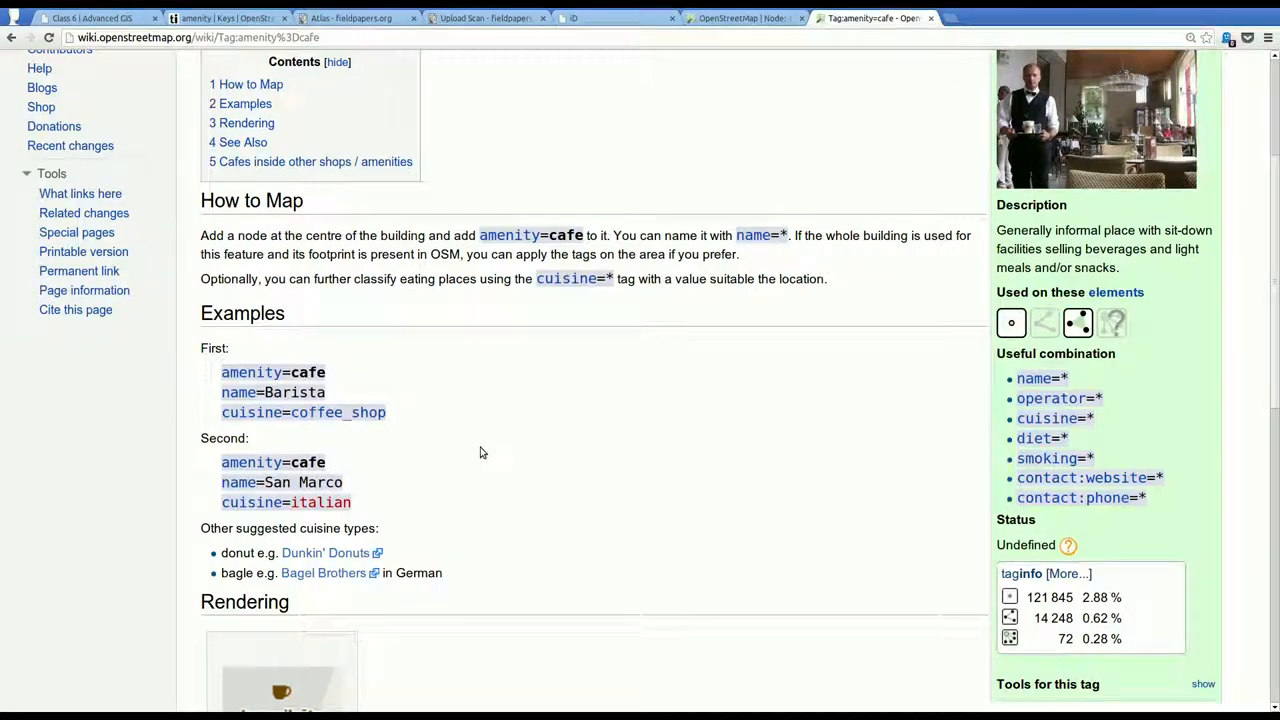
key(ctrl+shift+Tab)
key(ctrl+shift+Tab)
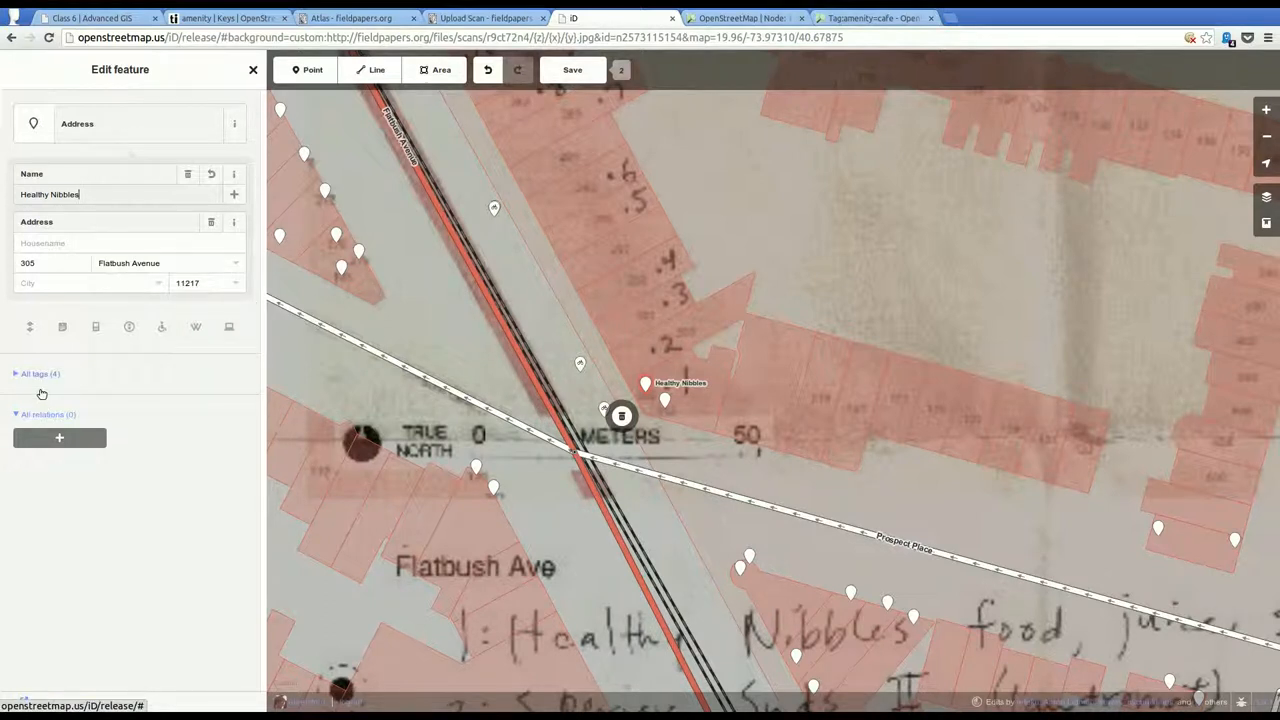
Add the tag amenity=cafe to the Healthy Nibbles point via All tags
click(40, 374)
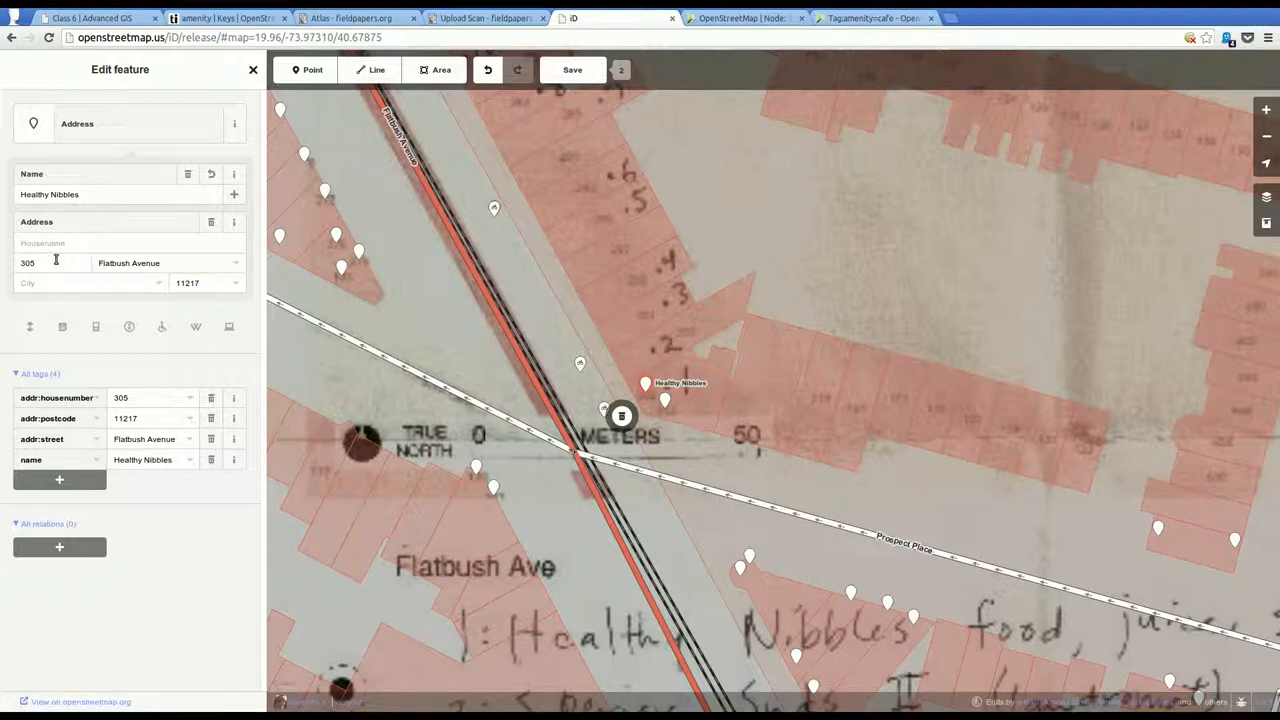
click(75, 500)
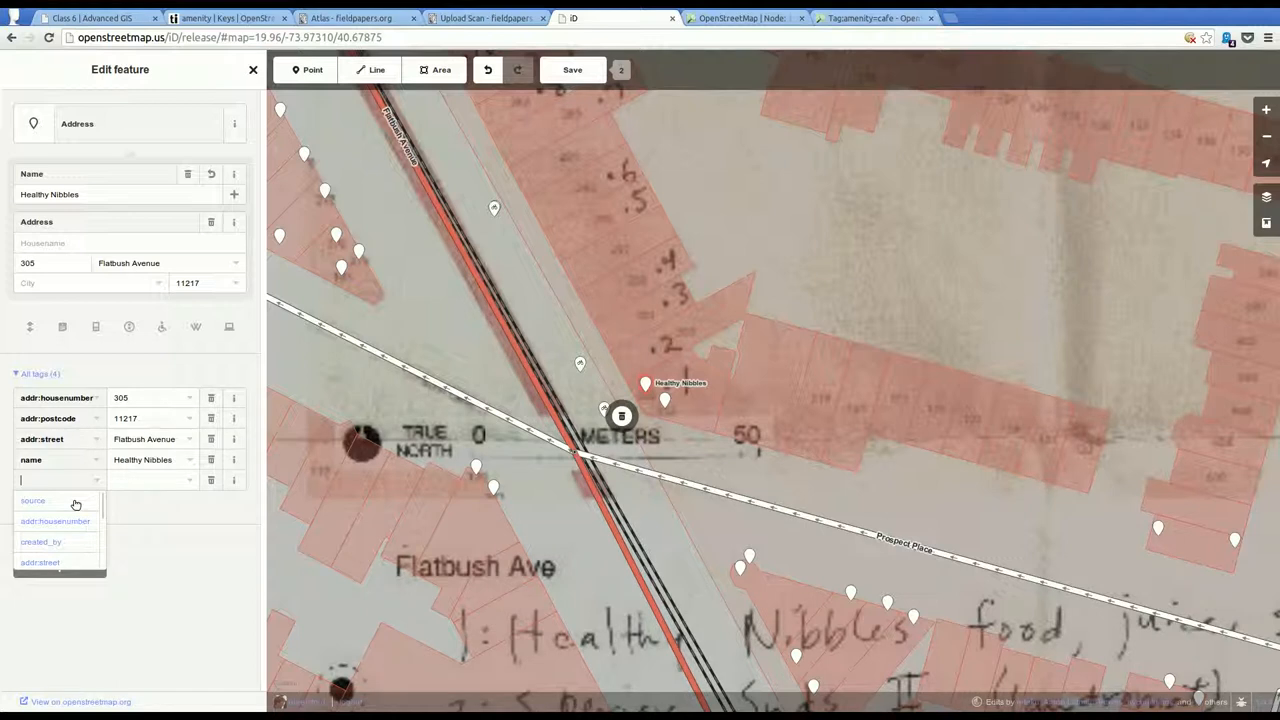
text(am)
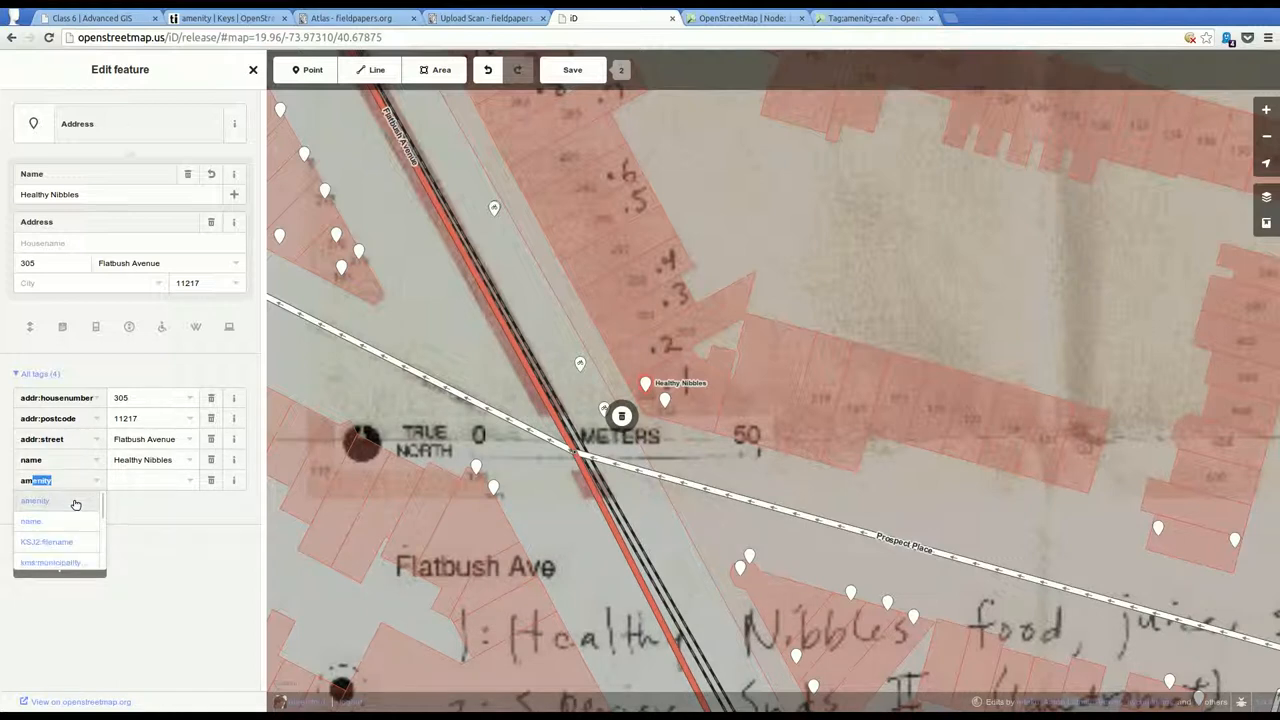
key(Tab)
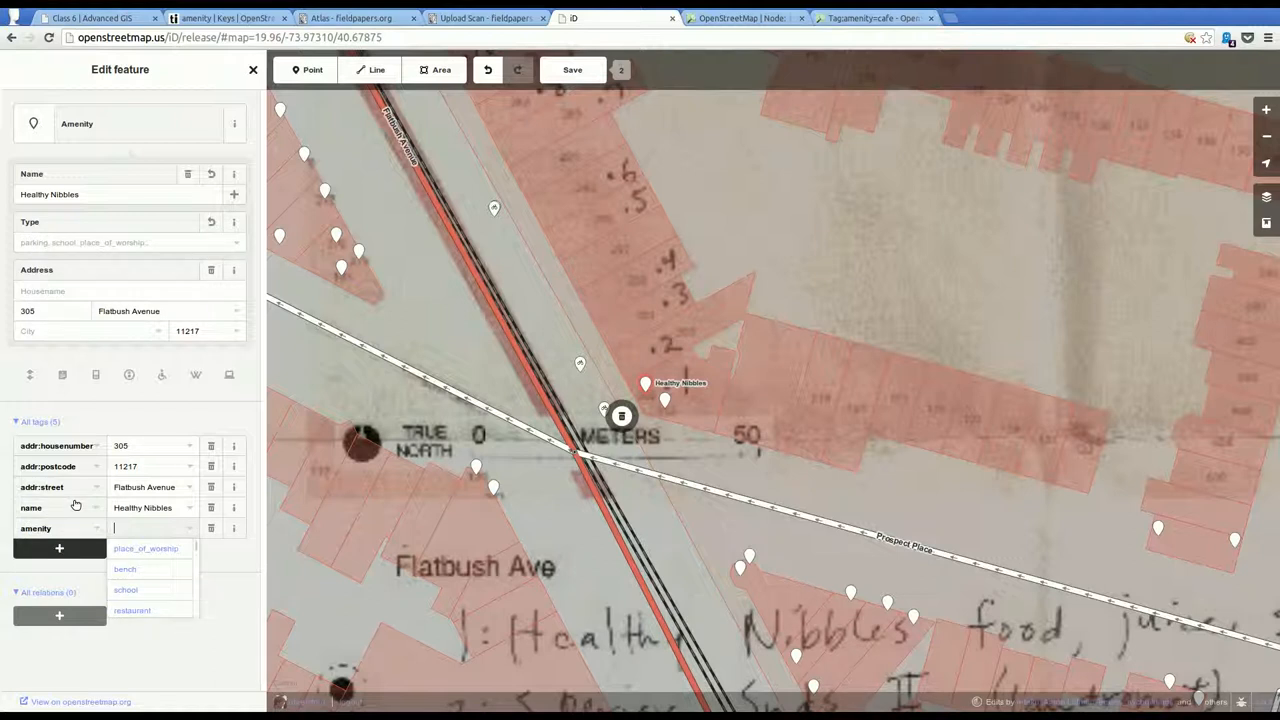
text(cafe)
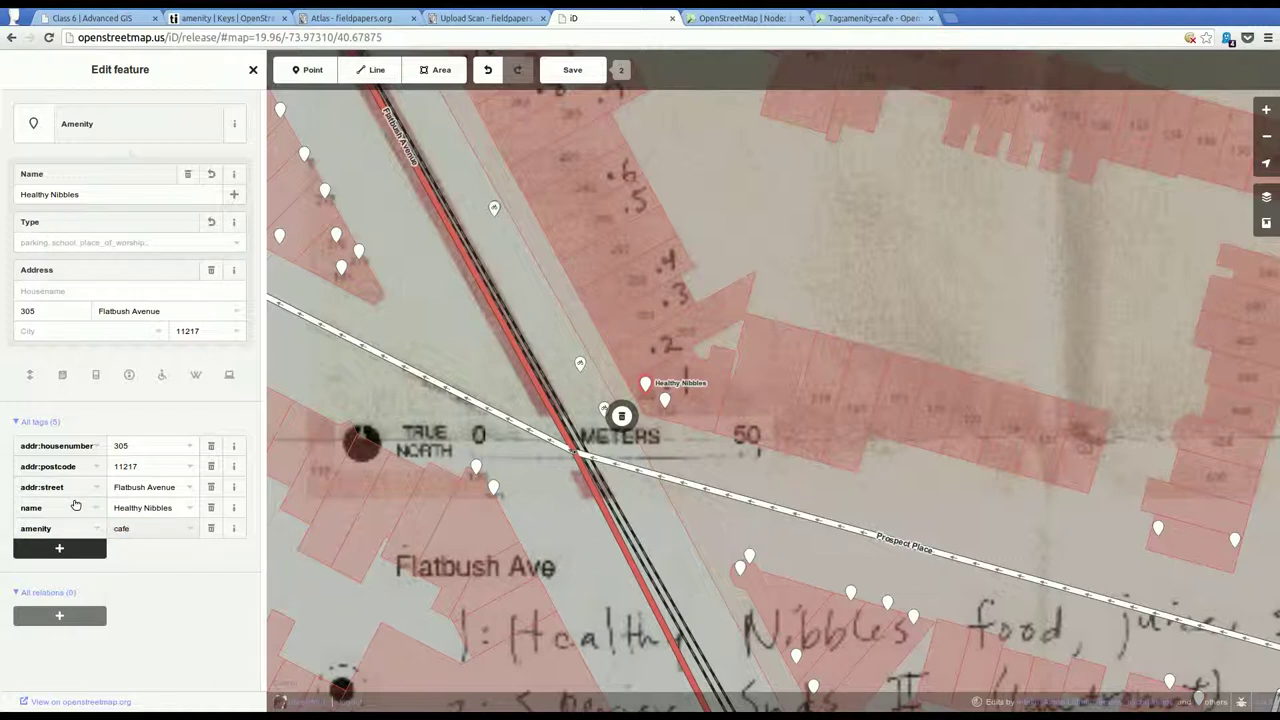
click(151, 580)
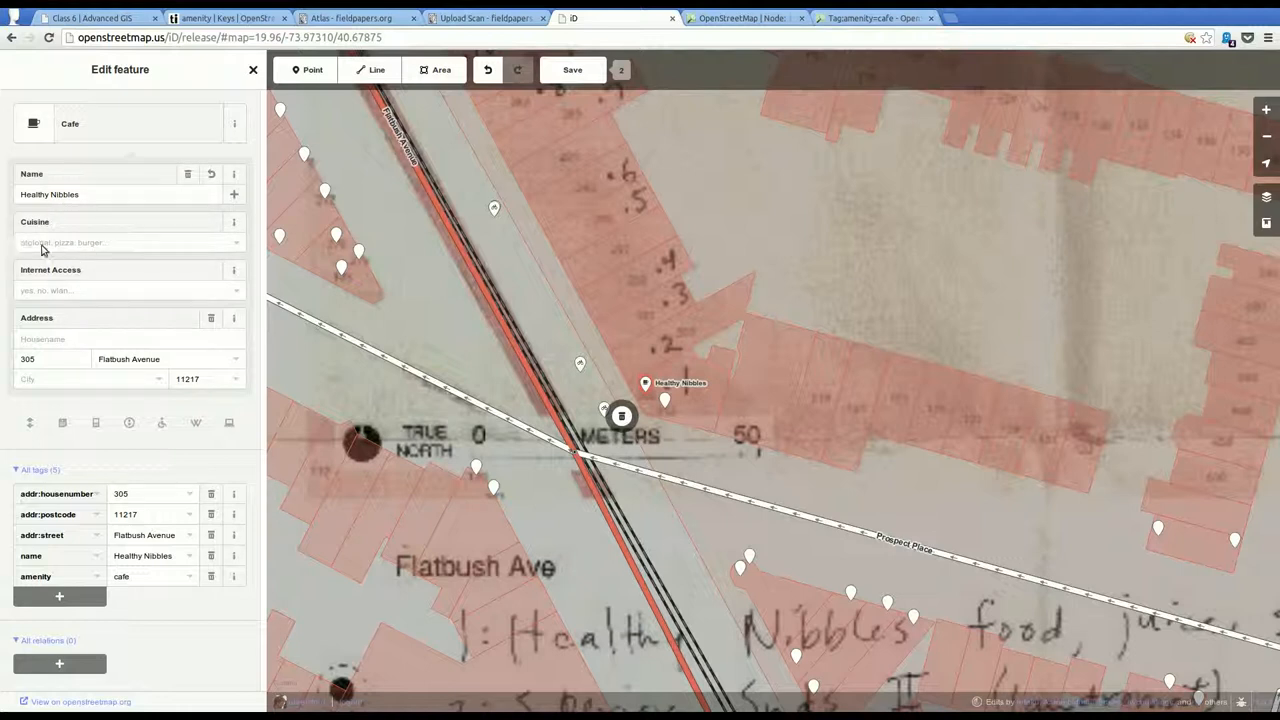
click(64, 250)
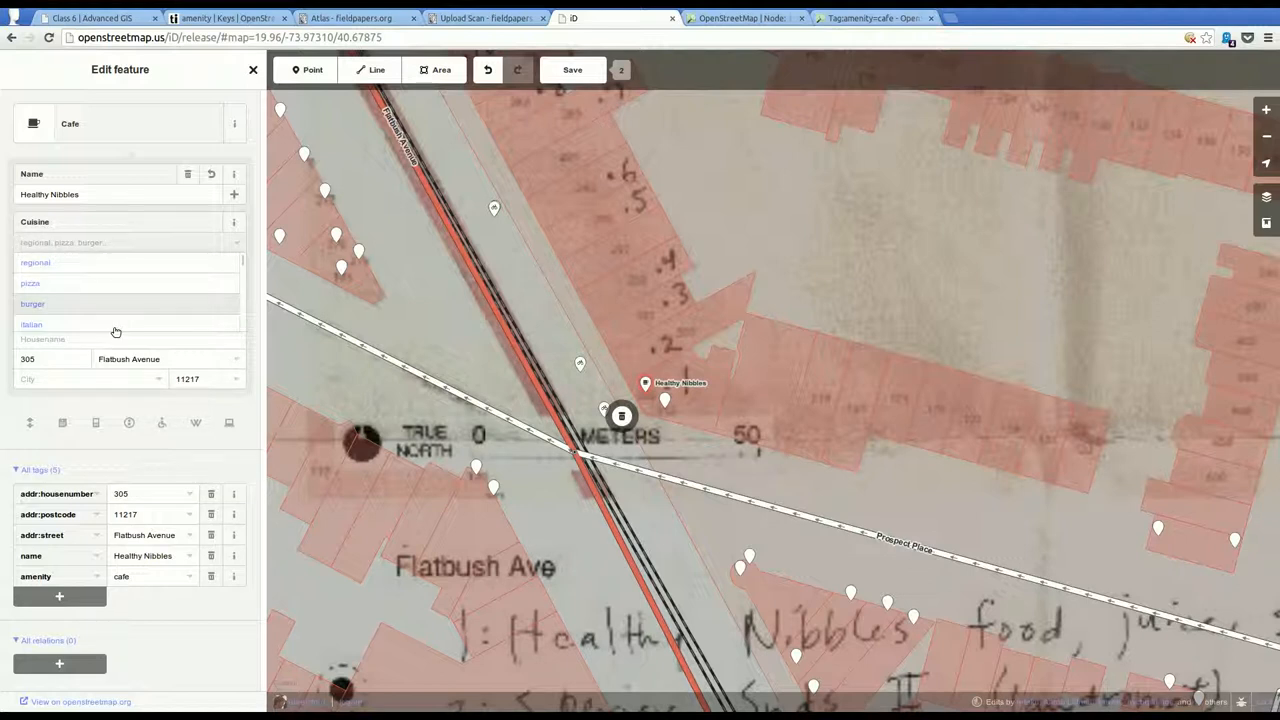
text(sm)
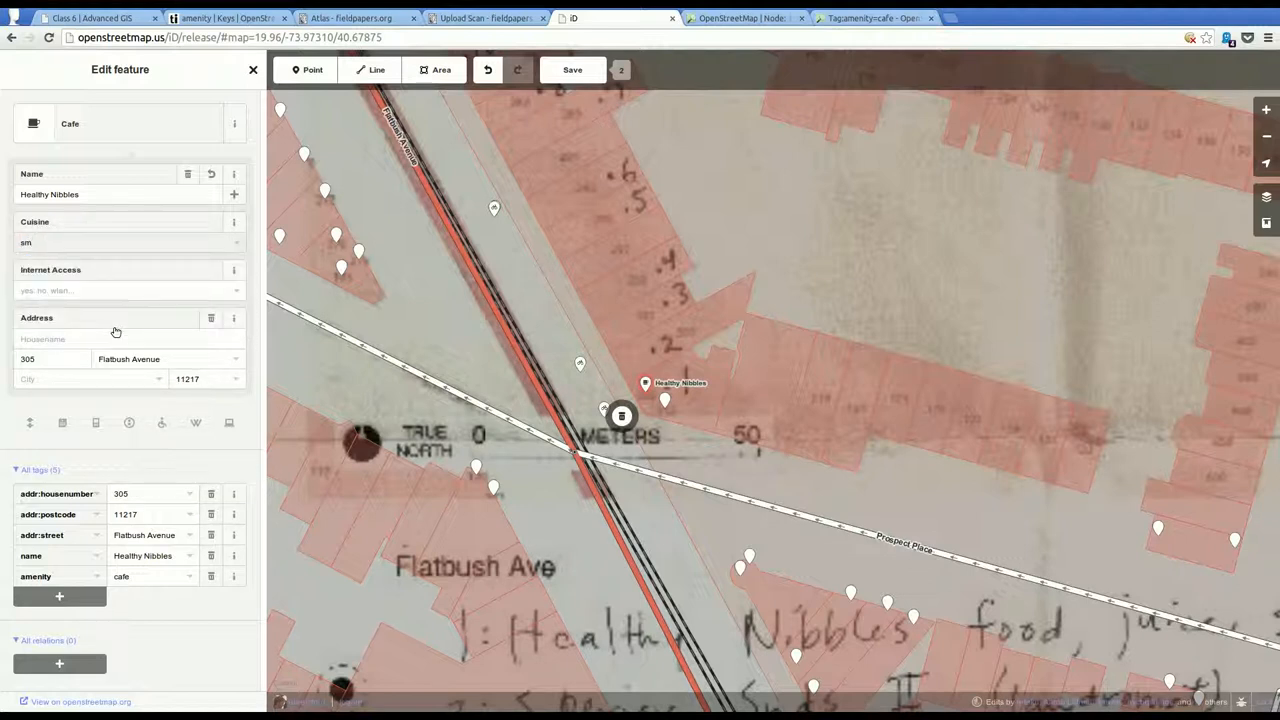
key(BackSpace)
text(ju)
text(s)
key(BackSpace)
click(236, 245)
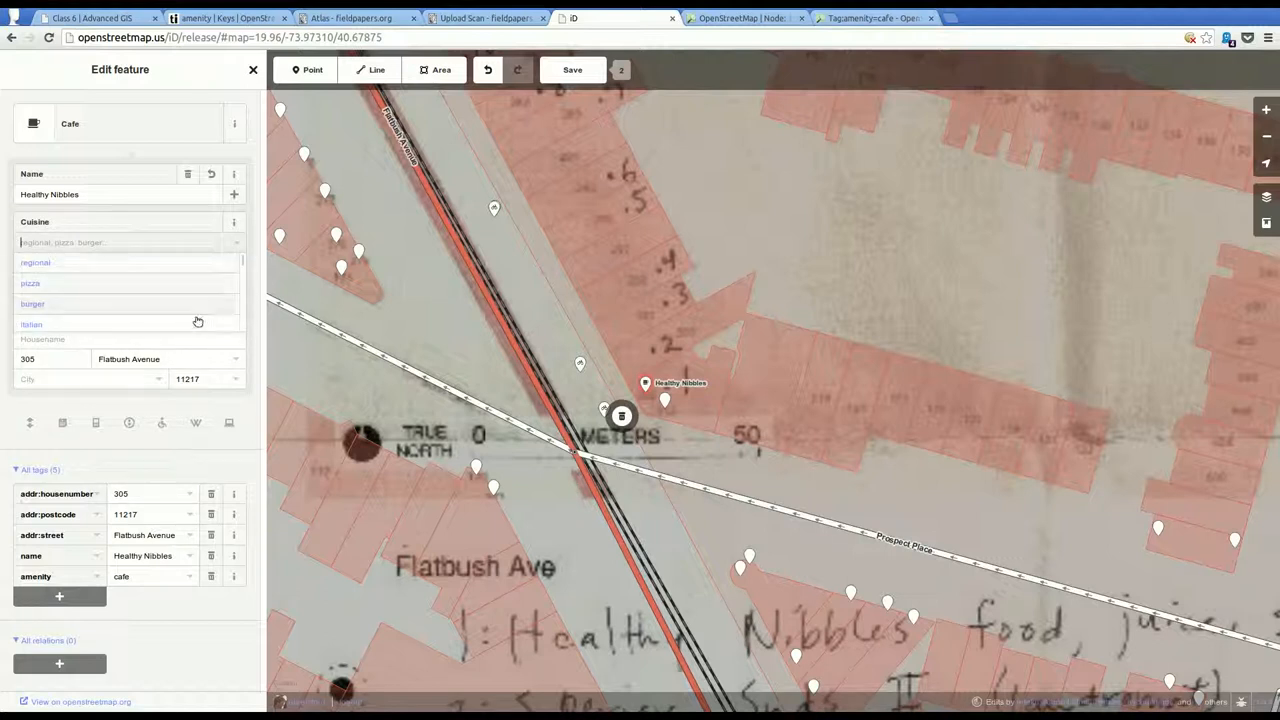
scroll(197, 321, down, 2)
scroll(196, 321, down, 2)
scroll(195, 321, down, 1)
scroll(193, 321, down, 1)
scroll(193, 321, down, 1)
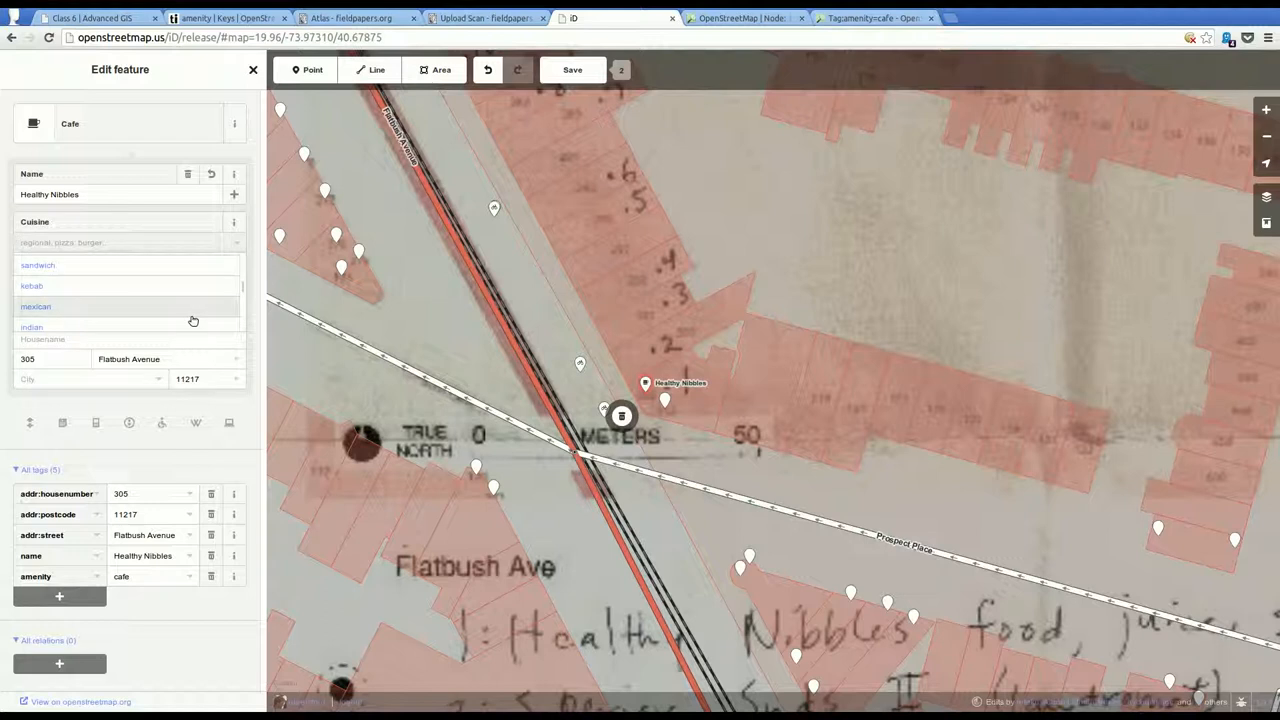
scroll(193, 321, down, 1)
scroll(192, 321, down, 1)
scroll(192, 321, down, 1)
scroll(192, 321, down, 1)
scroll(192, 321, down, 1)
scroll(192, 321, down, 1)
scroll(192, 321, up, 1)
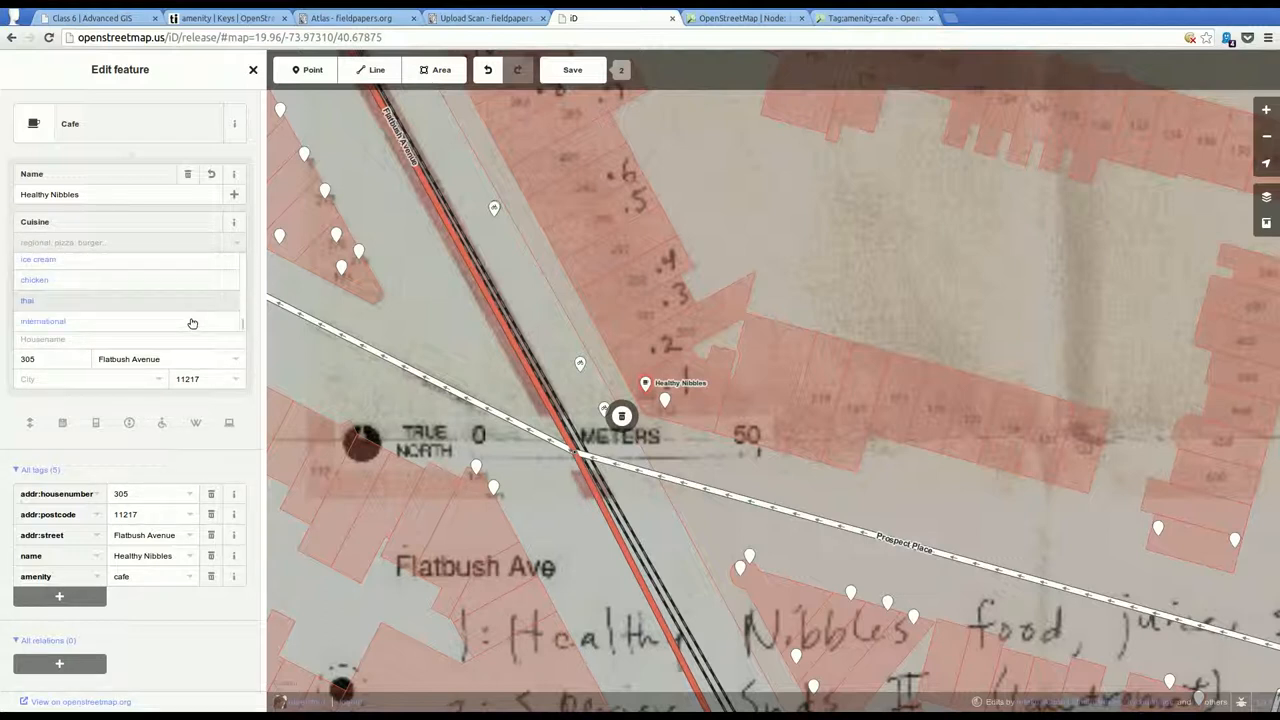
scroll(192, 323, up, 1)
scroll(192, 323, up, 1)
scroll(192, 323, up, 1)
scroll(192, 323, up, 1)
scroll(192, 323, up, 1)
scroll(192, 323, up, 1)
scroll(192, 323, up, 1)
scroll(217, 285, up, 1)
click(255, 240)
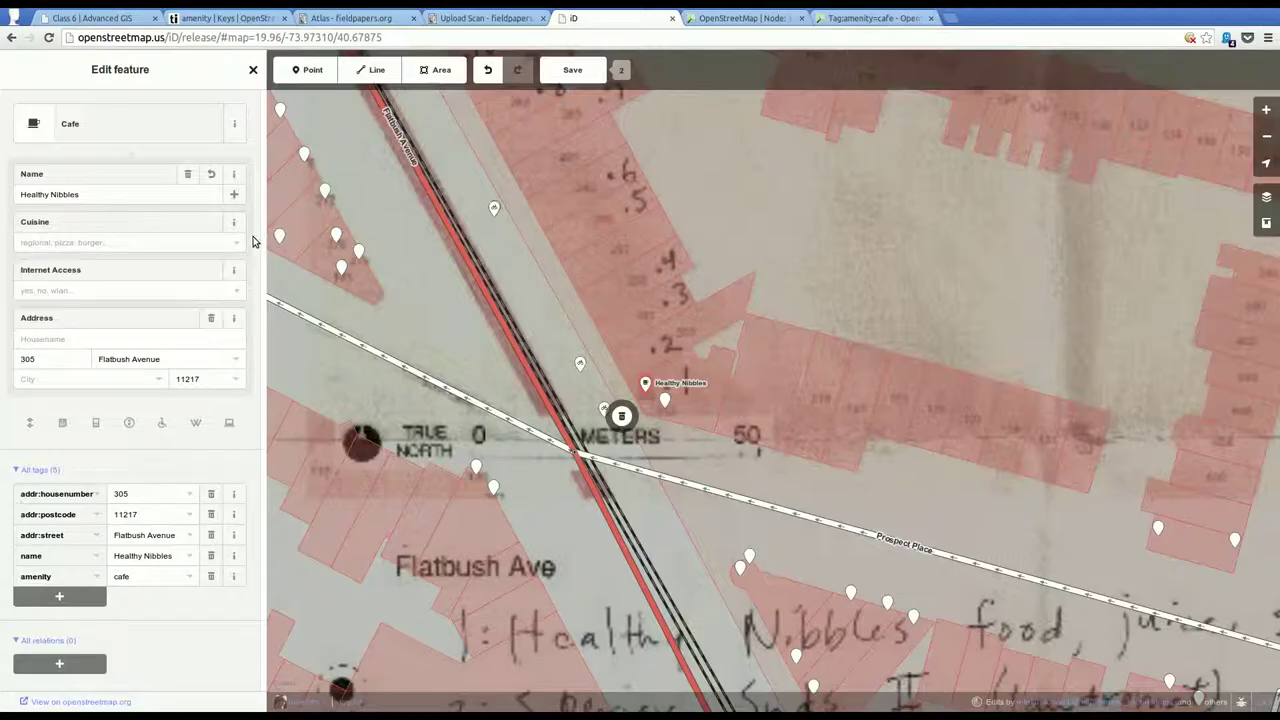
Open the Key:cuisine wiki page, search its values for juice and smoothies, then head to the Taginfo tab
key(ctrl+Tab)
key(ctrl+Tab)
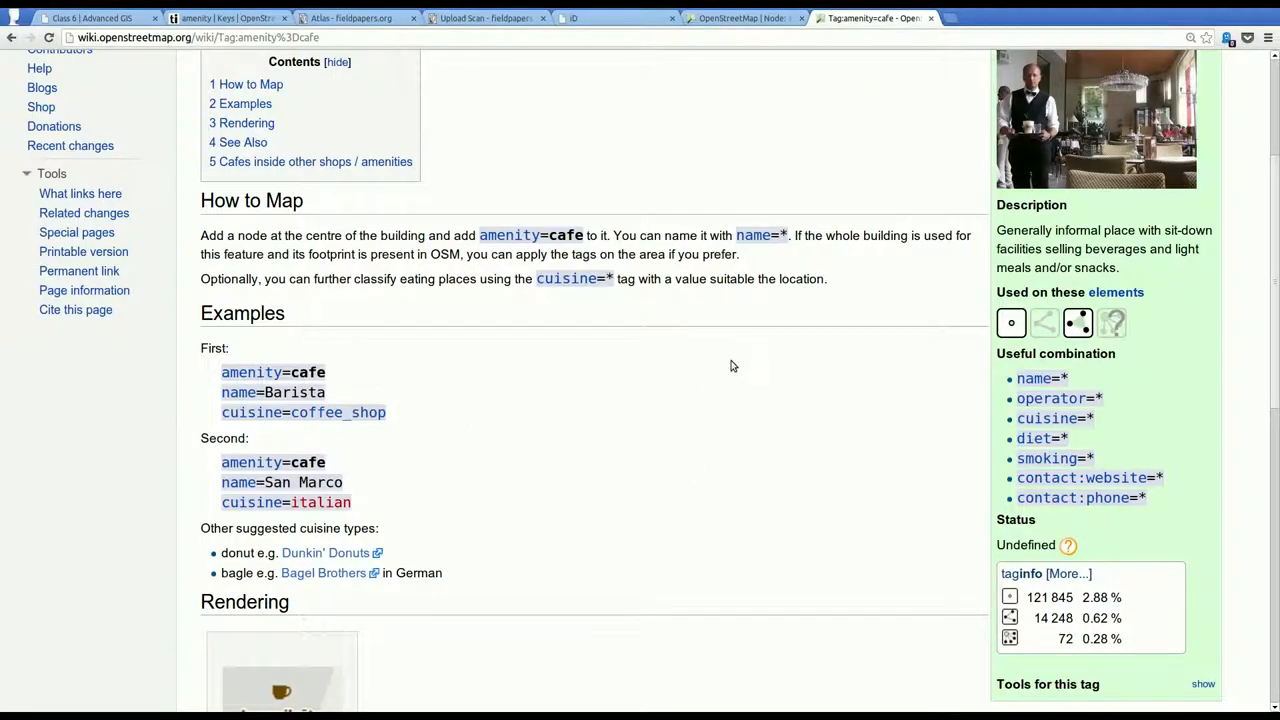
click(250, 437)
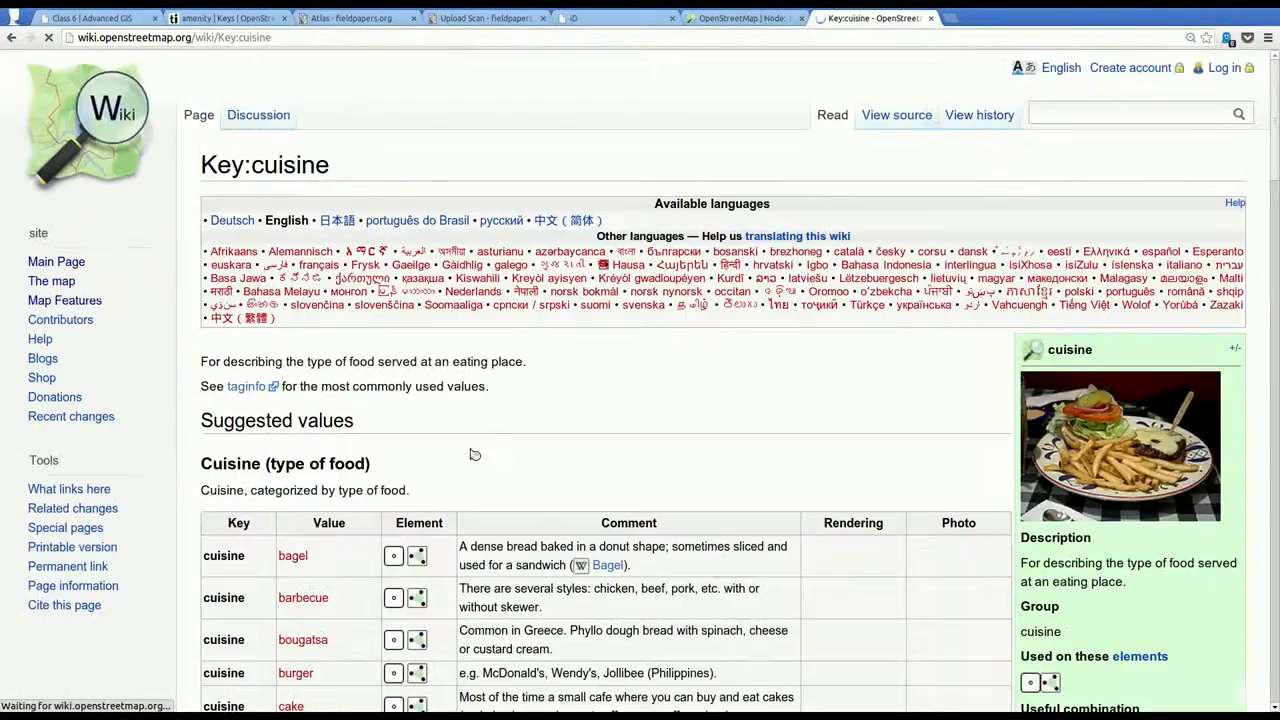
scroll(752, 443, down, 1)
scroll(752, 443, down, 1)
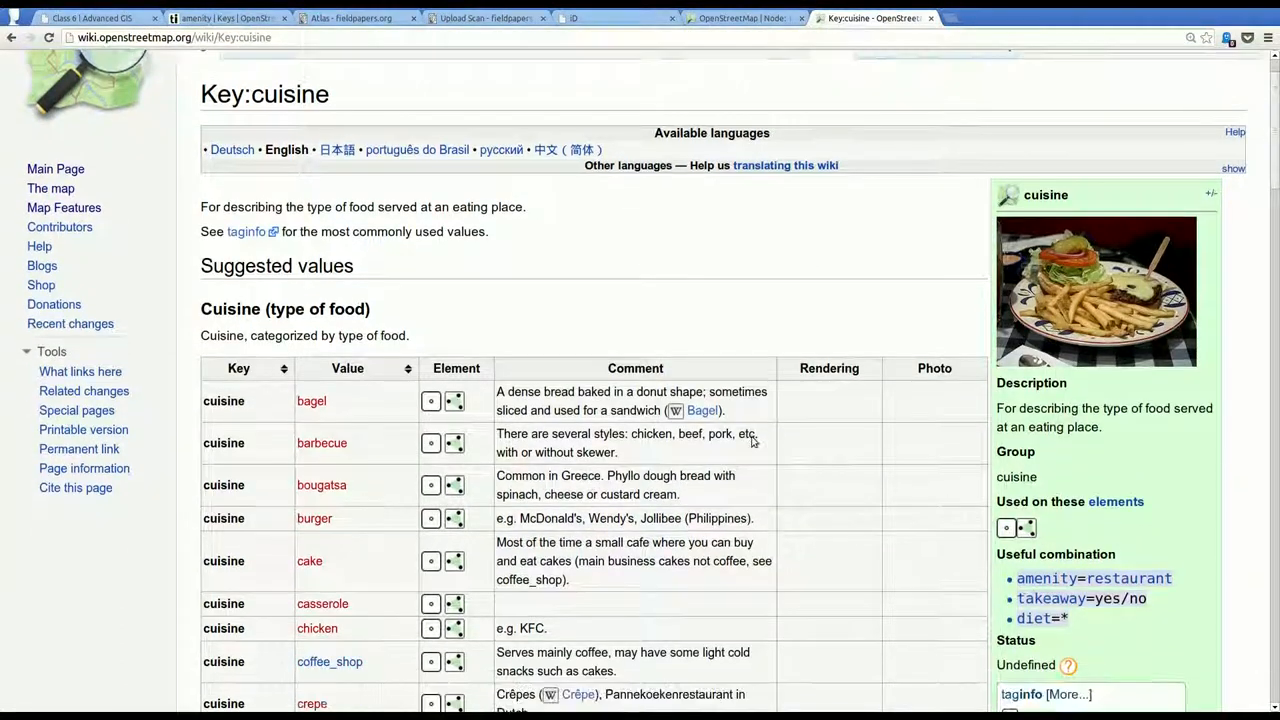
scroll(753, 442, down, 2)
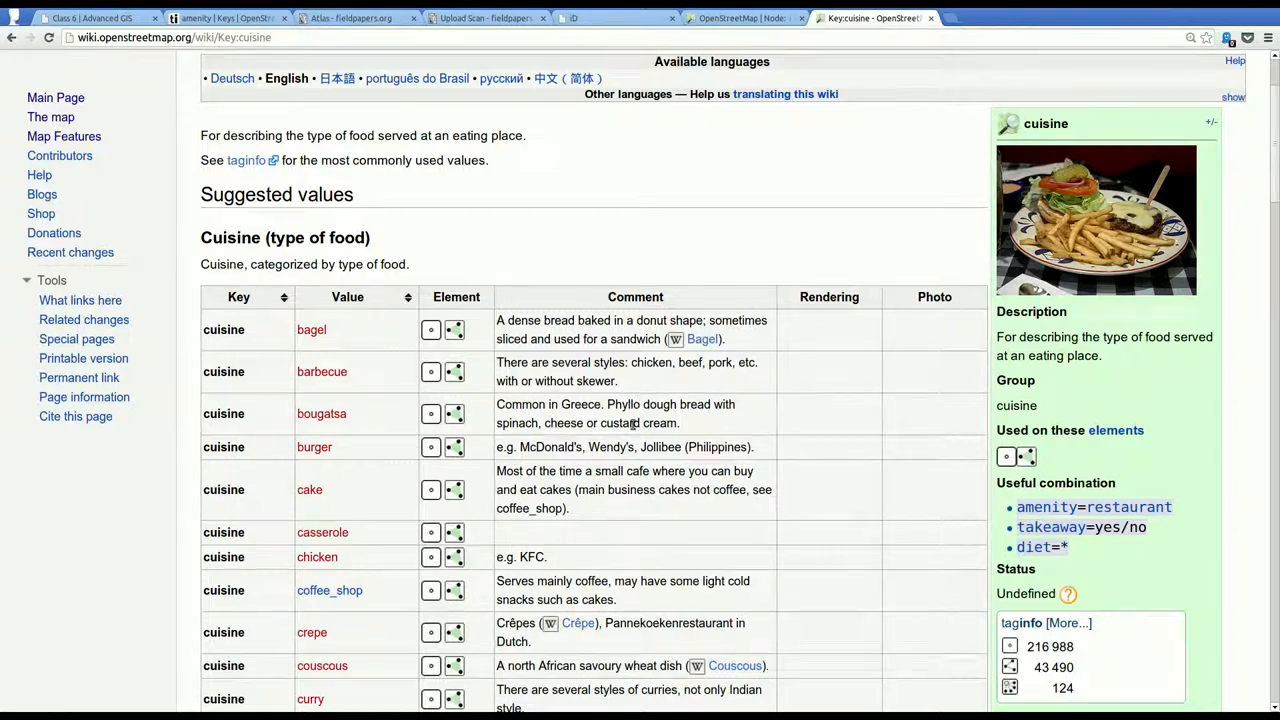
scroll(631, 433, down, 1)
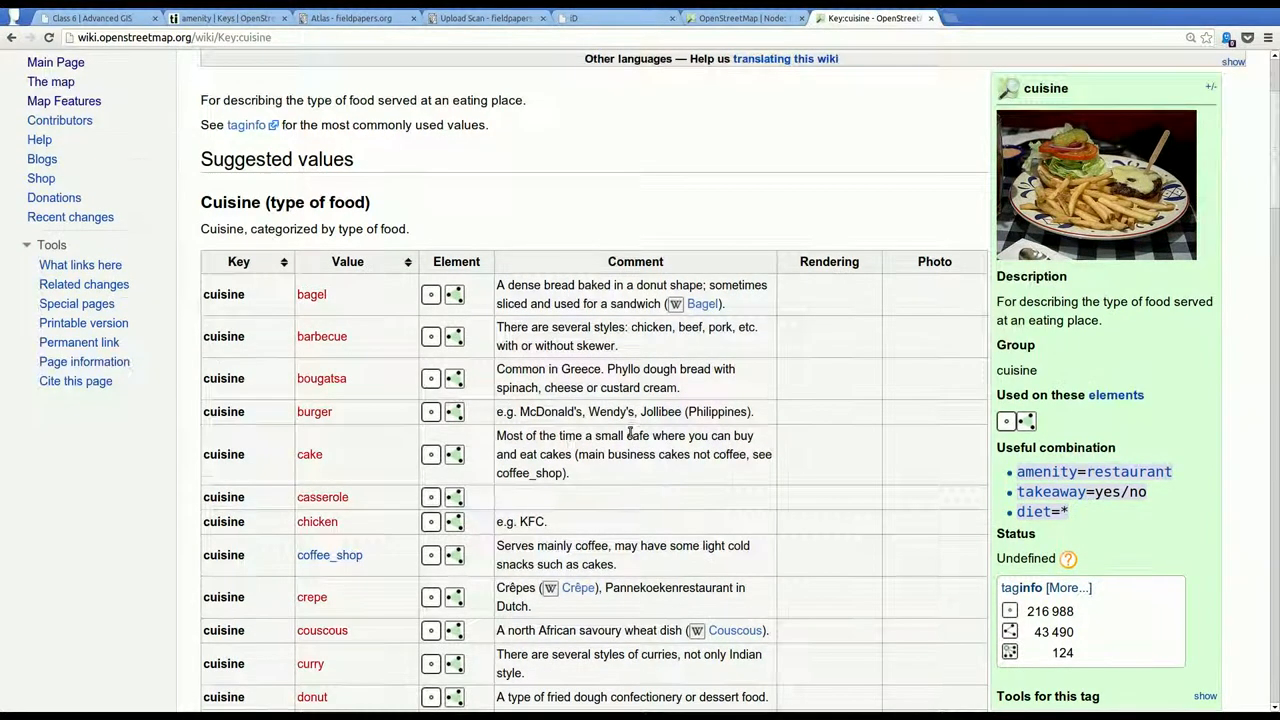
scroll(631, 435, down, 2)
scroll(631, 437, down, 2)
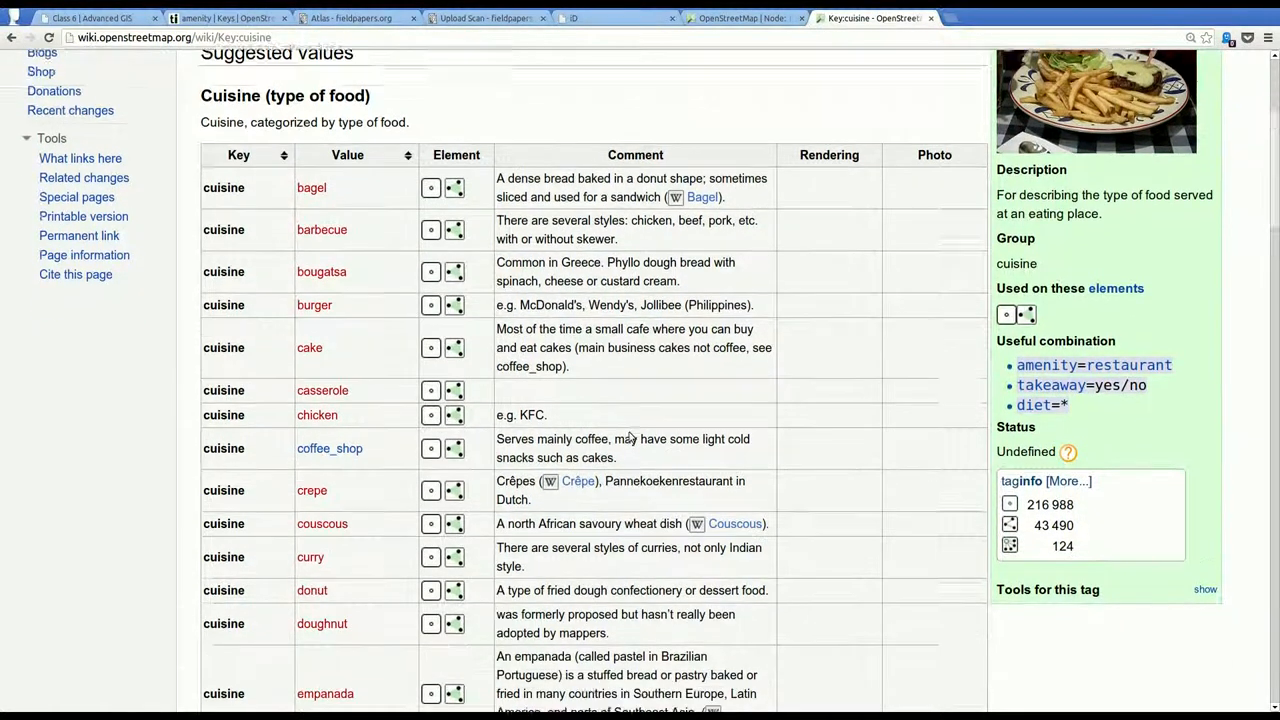
scroll(631, 437, down, 1)
scroll(631, 437, down, 2)
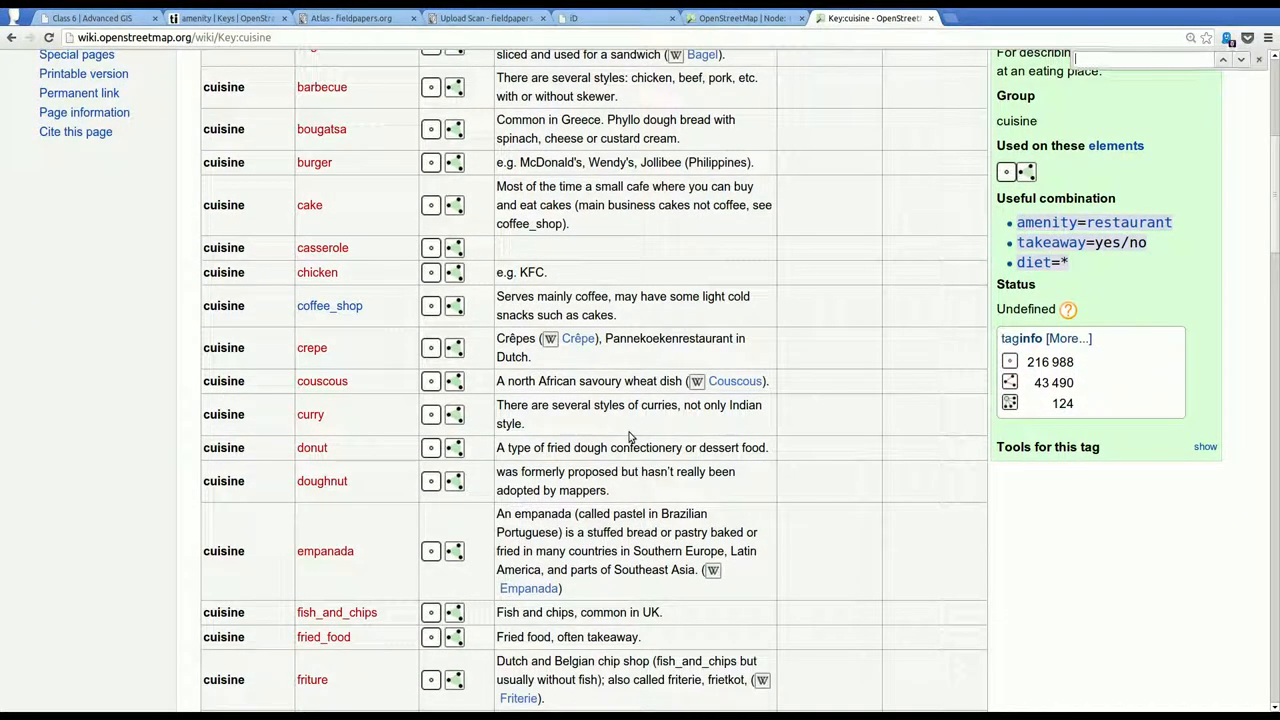
text(juice)
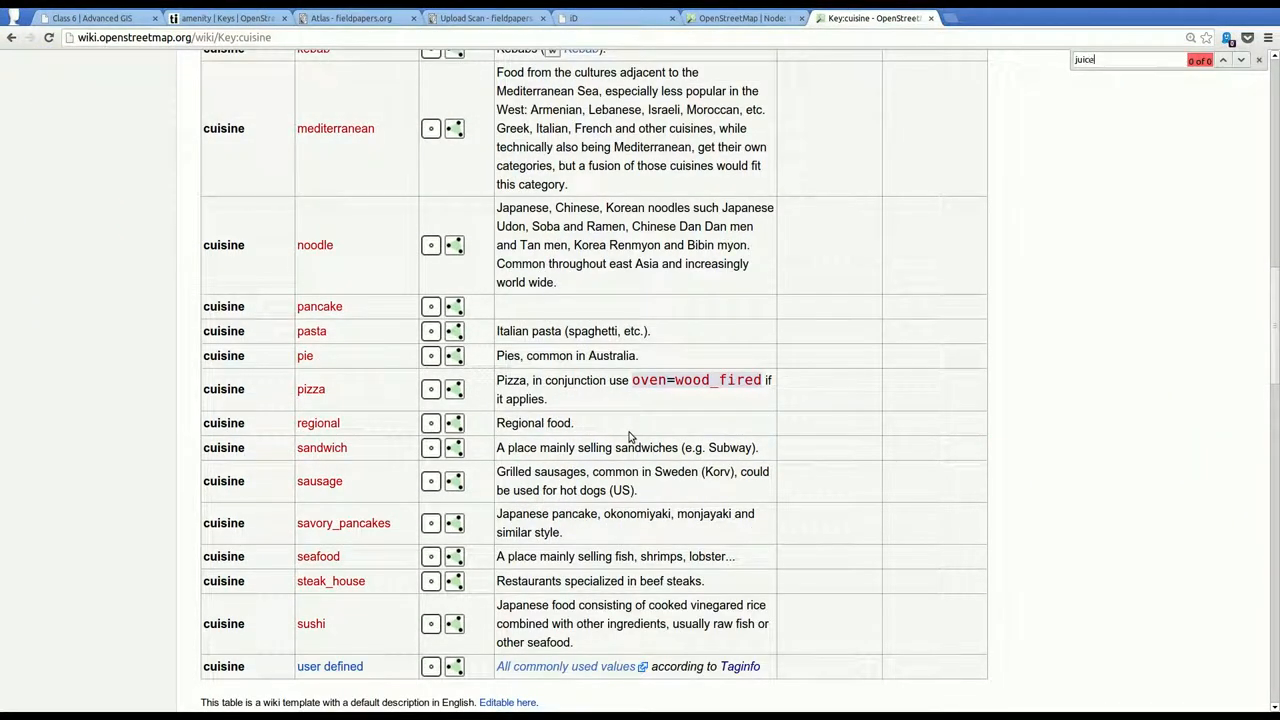
key(BackSpace)
key(BackSpace)
key(BackSpace)
text(smoothi)
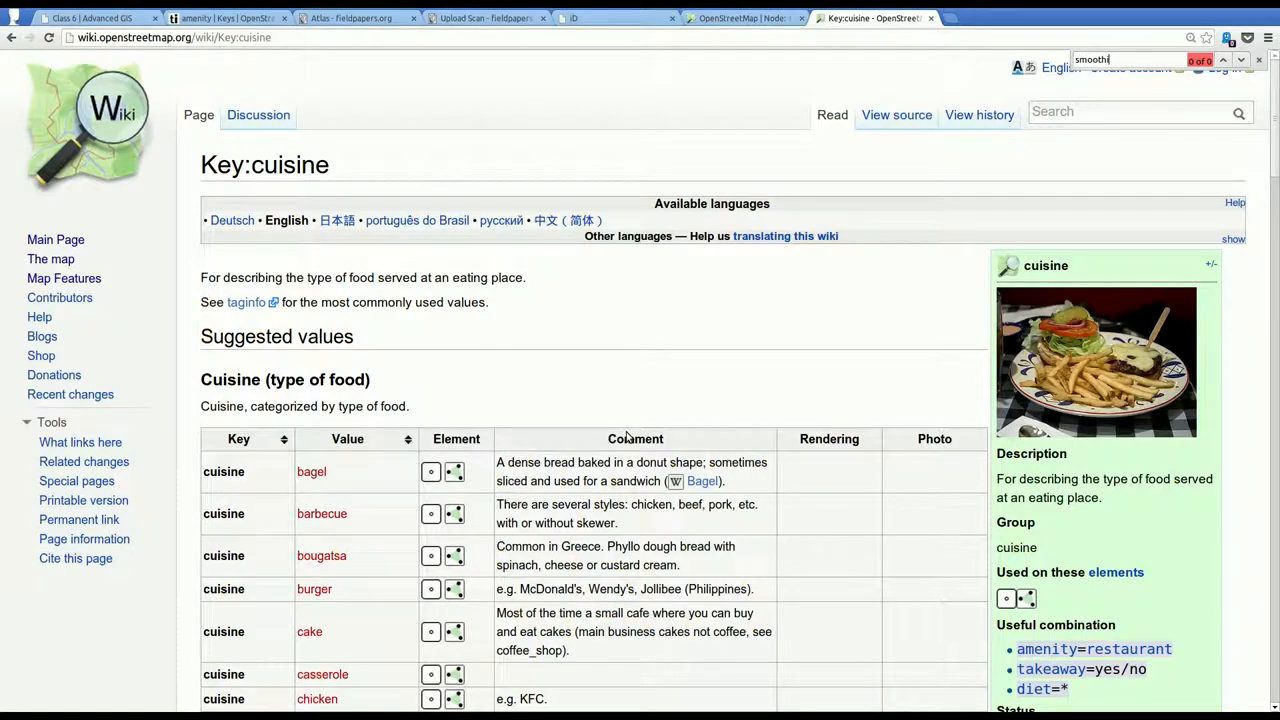
key(ctrl+shift+Tab)
key(ctrl+shift+Tab)
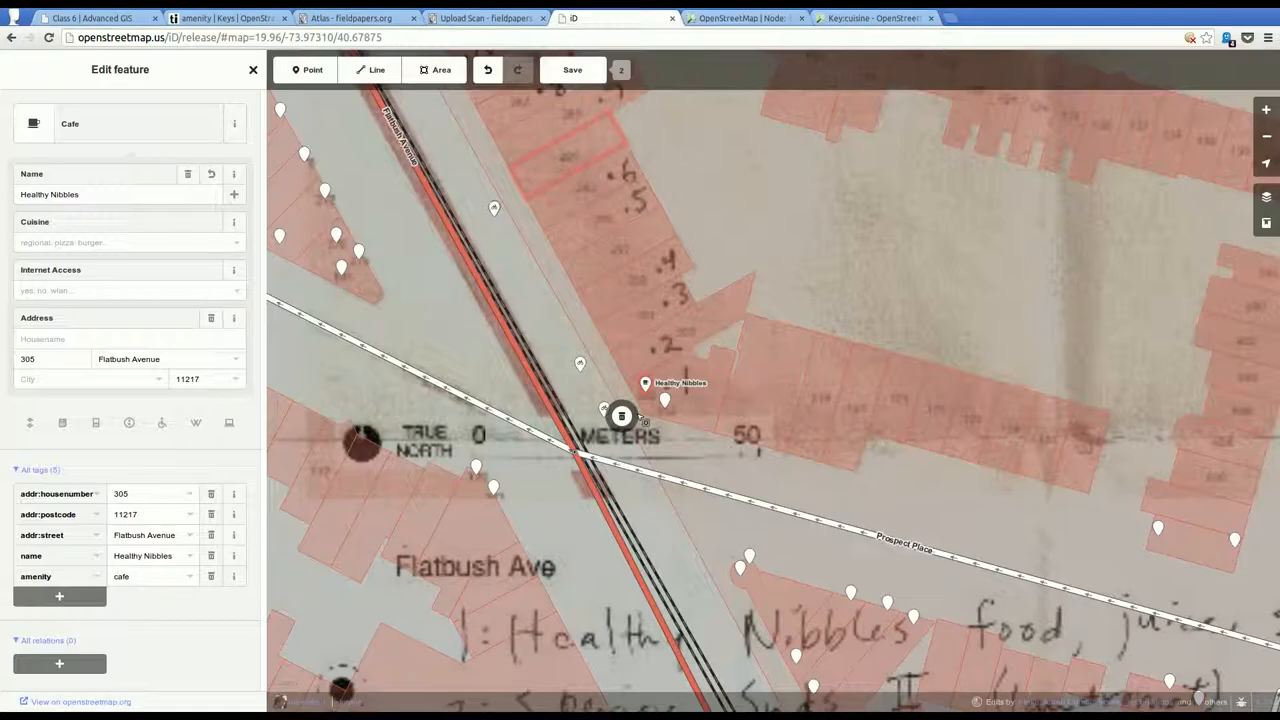
Look up the cuisine key on taginfo and show its Values table
key(ctrl+shift+Tab)
key(ctrl+shift+Tab)
key(ctrl+shift+Tab)
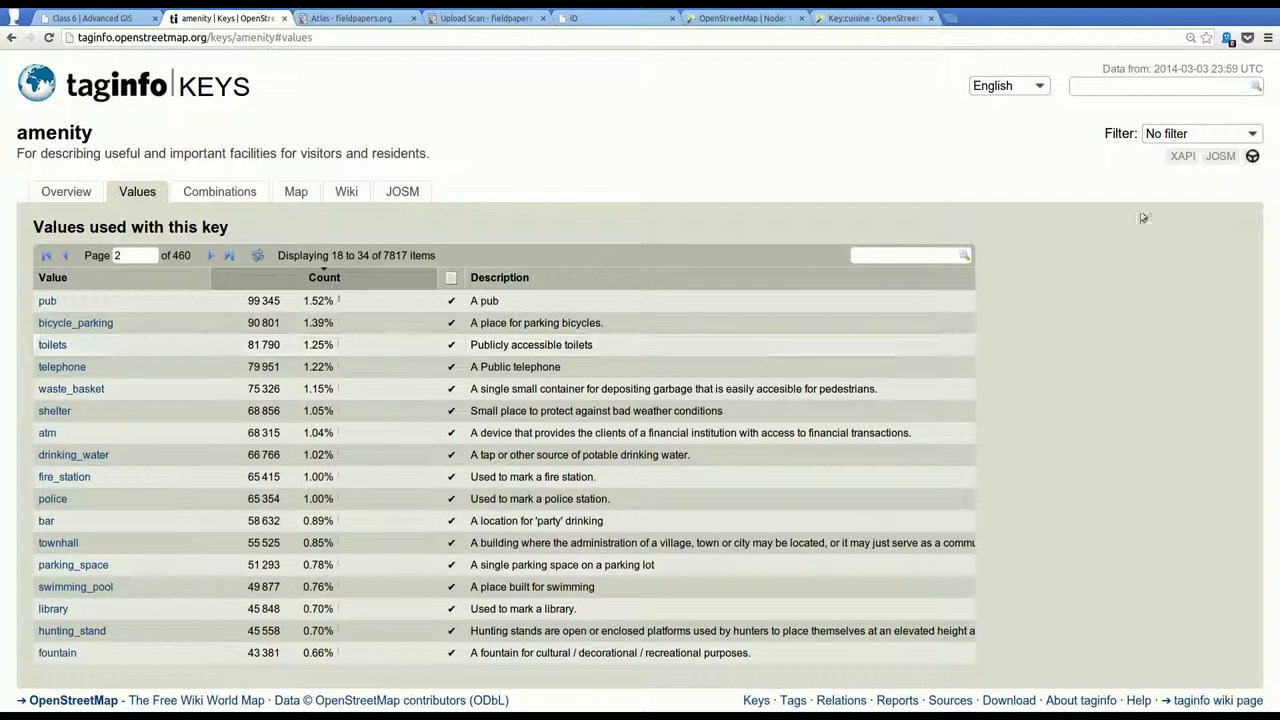
click(1097, 98)
text(cuisine)
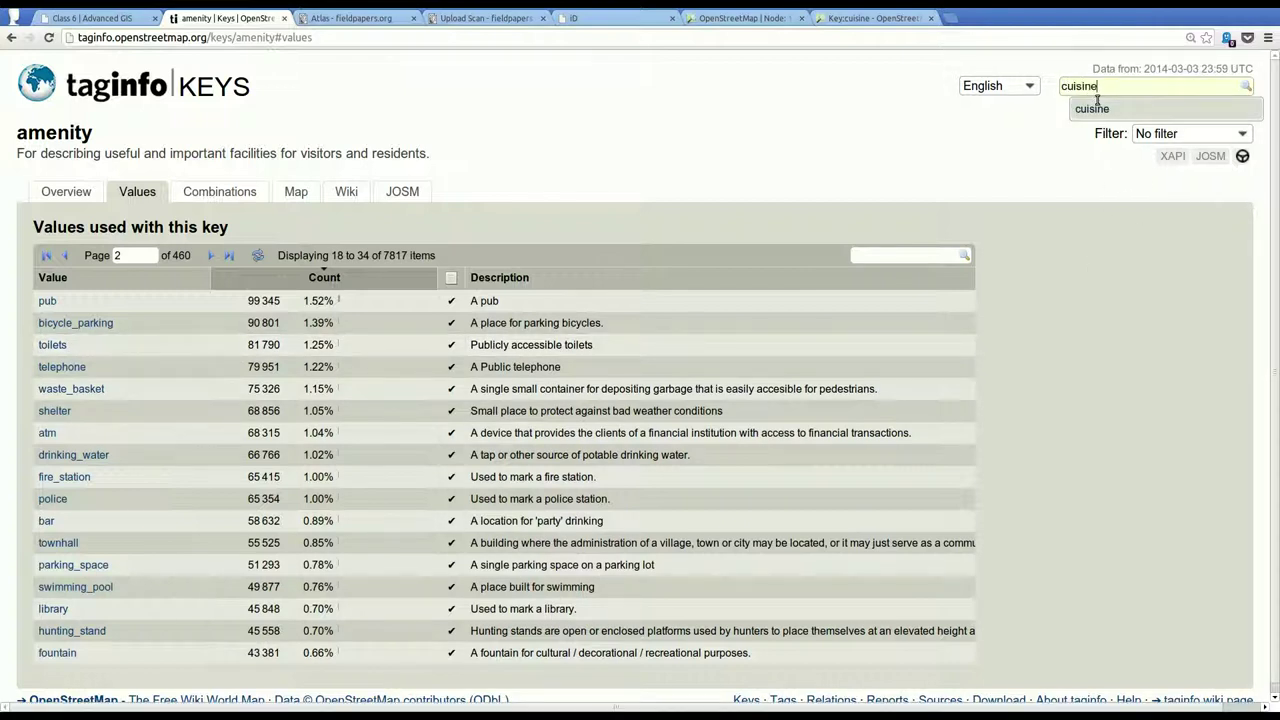
click(1097, 106)
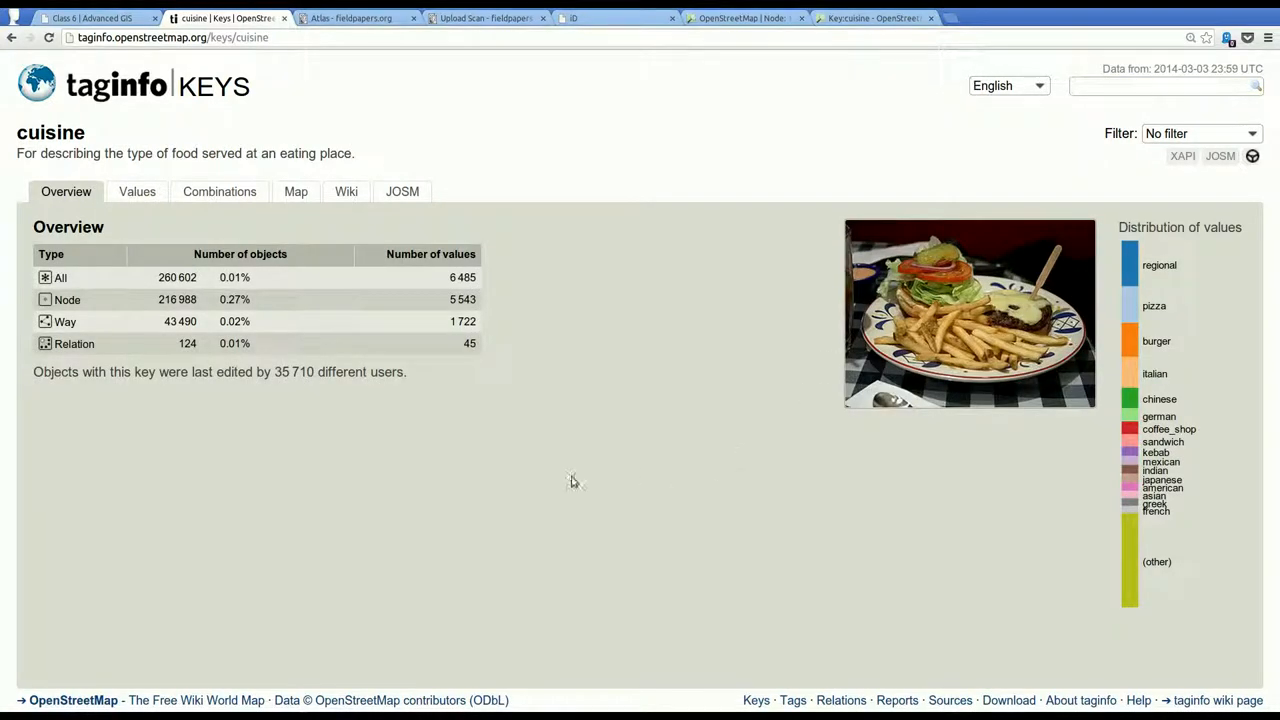
click(137, 191)
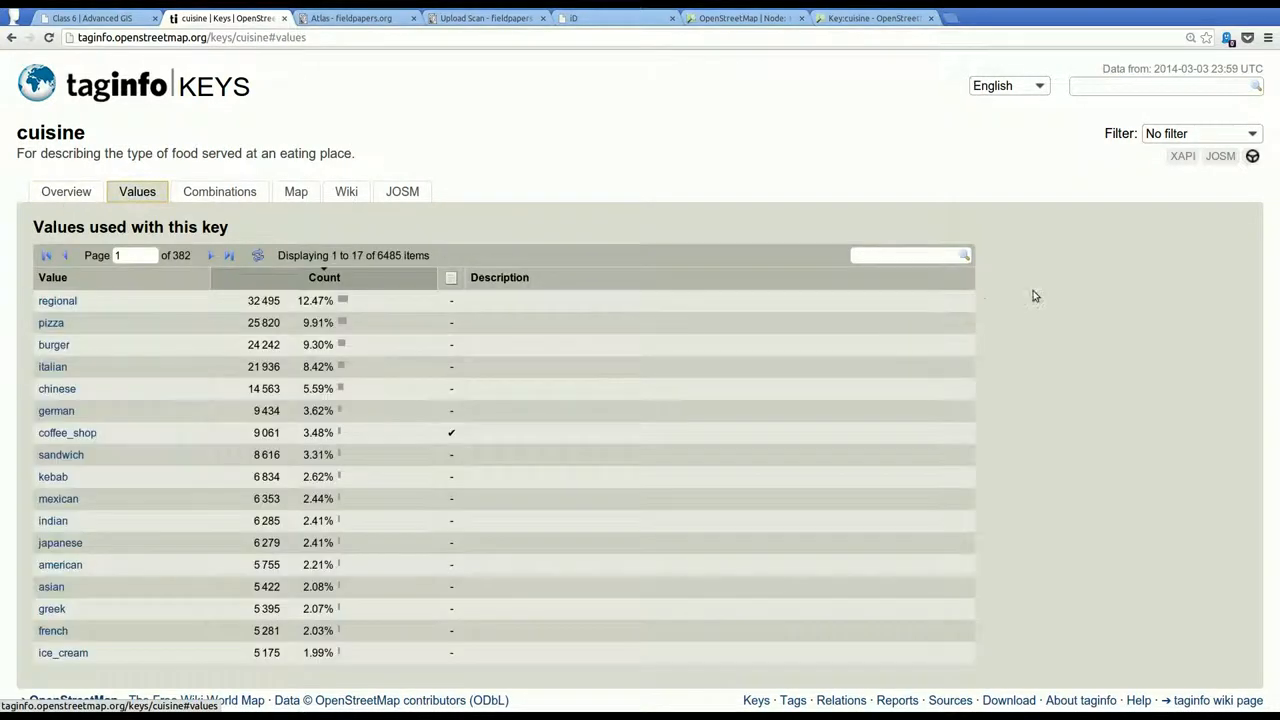
Filter the cuisine values for smoothies, juice and snacks, then return to iD
click(935, 258)
text(smoothies)
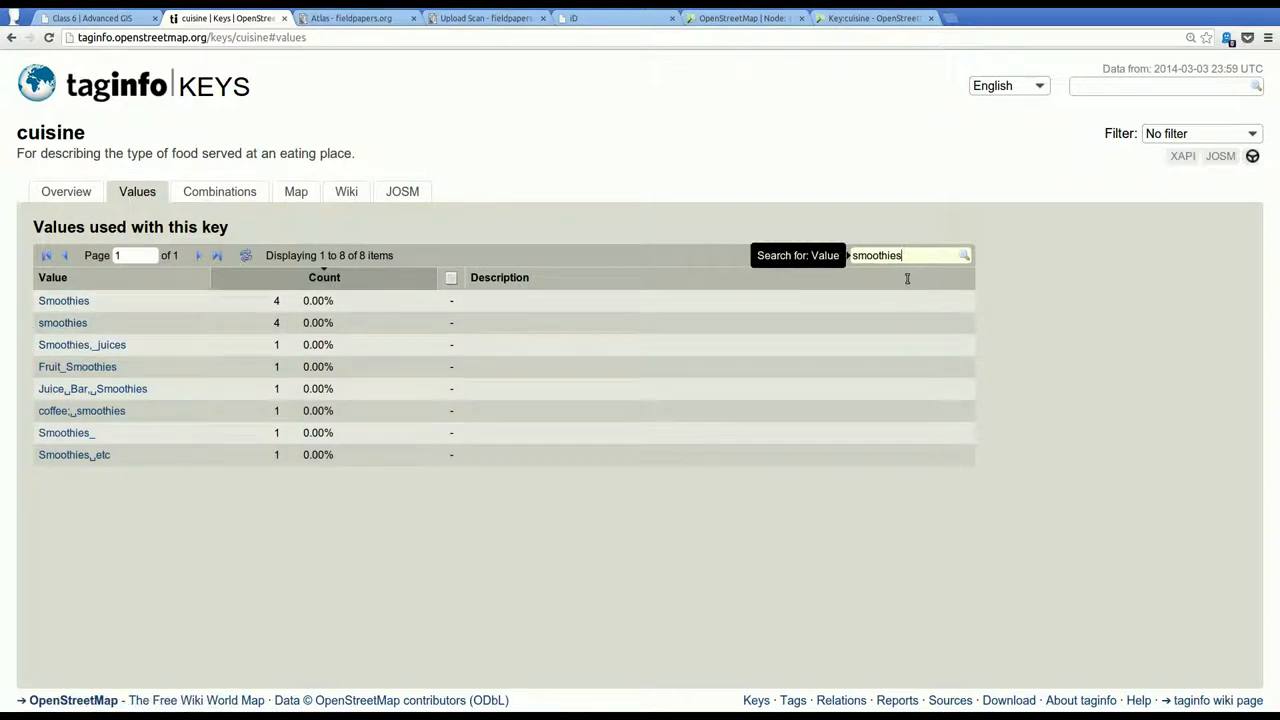
key(ctrl+a)
key(BackSpace)
text(juis)
text(e)
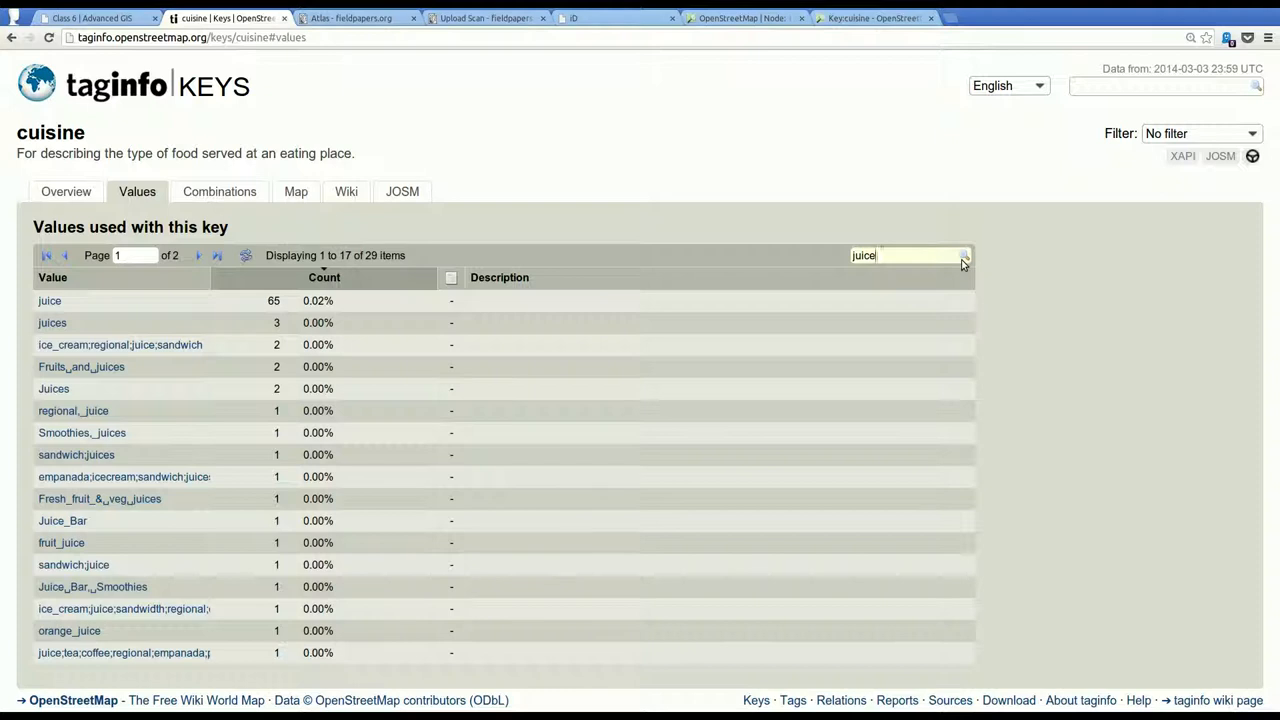
key(ctrl+a)
text(snacks)
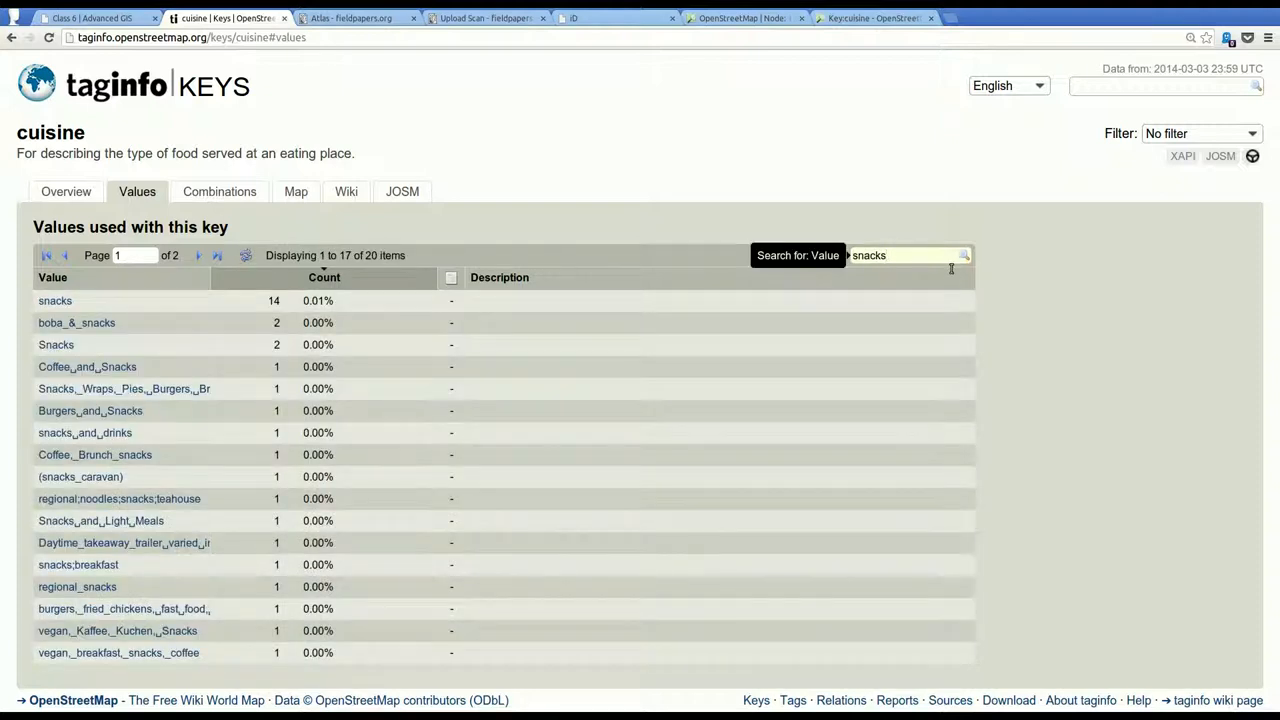
key(ctrl+a)
key(BackSpace)
text(juice)
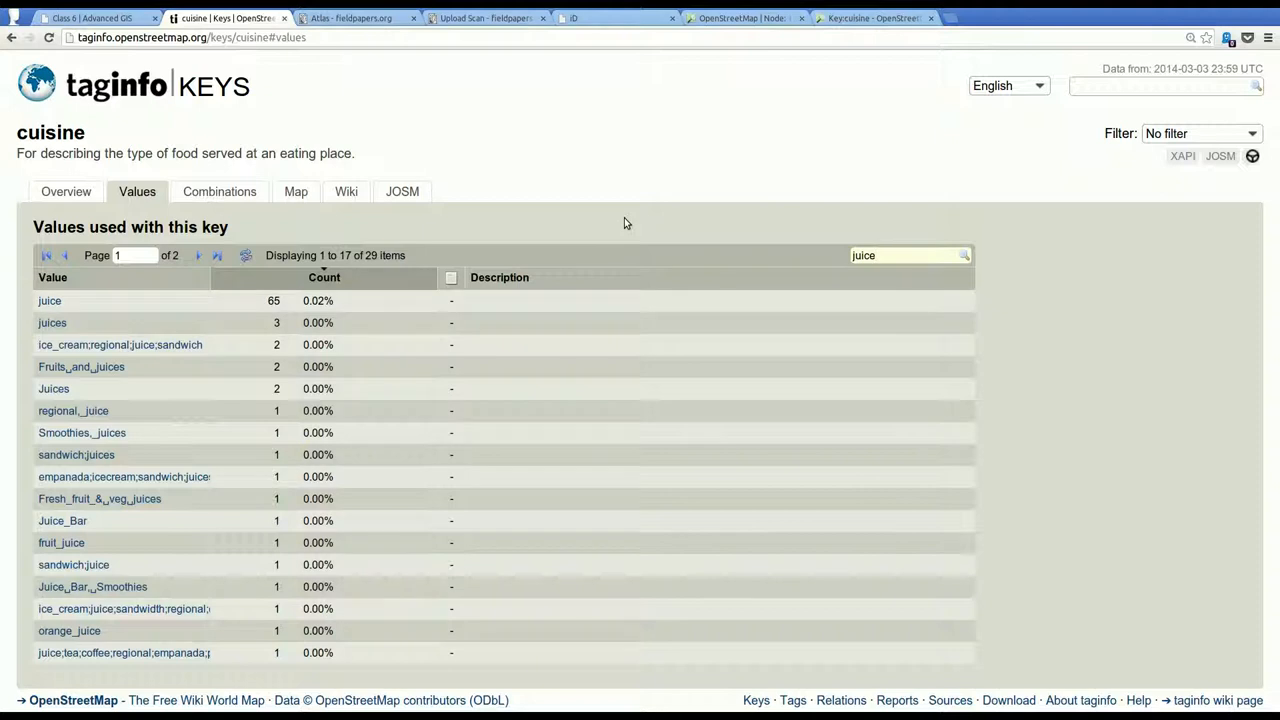
key(ctrl+Tab)
key(ctrl+Tab)
key(ctrl+Tab)
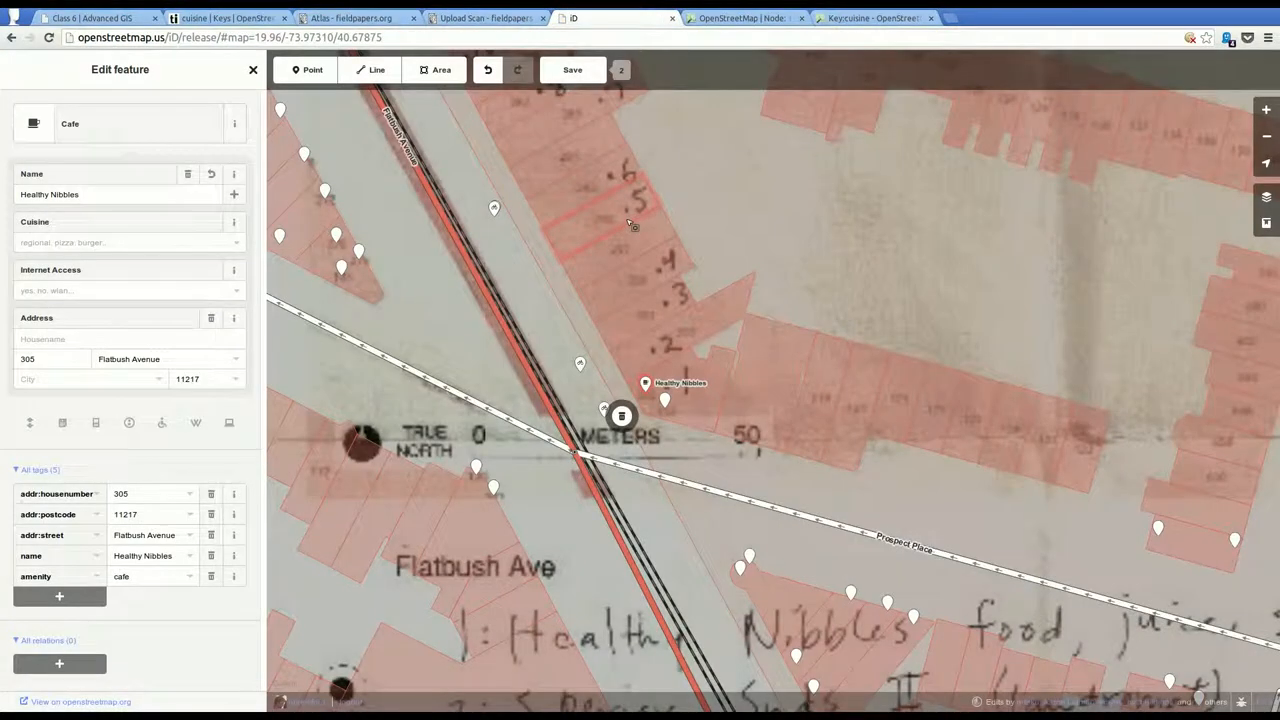
Set the Healthy Nibbles cafe's cuisine to juice
click(124, 244)
text(juice,)
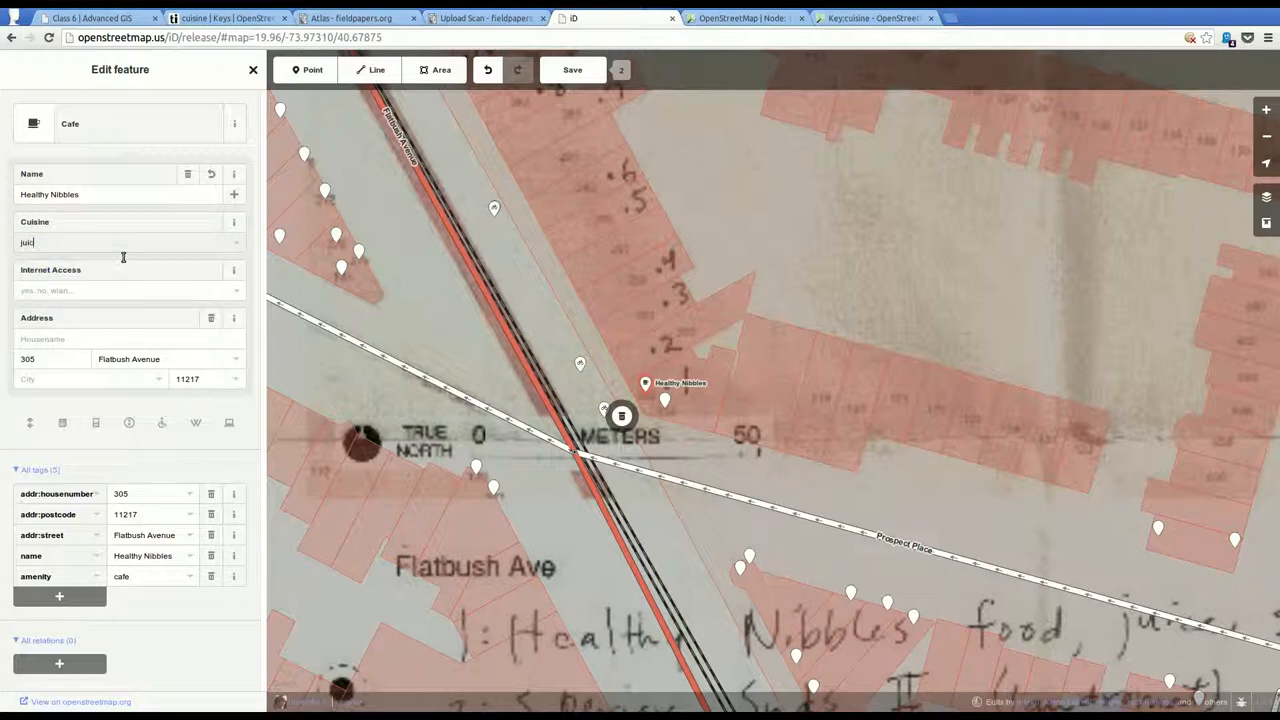
click(250, 240)
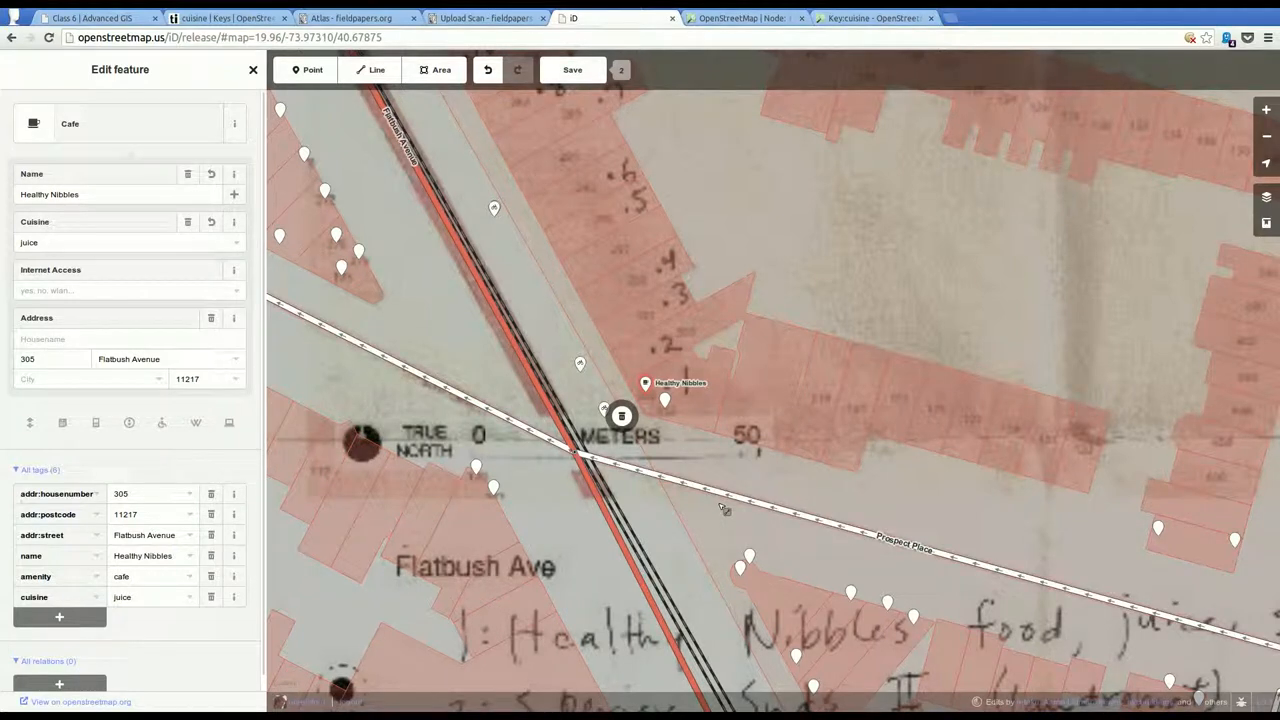
Upload the Healthy Nibbles edits with a commit message about the juice bar
click(577, 72)
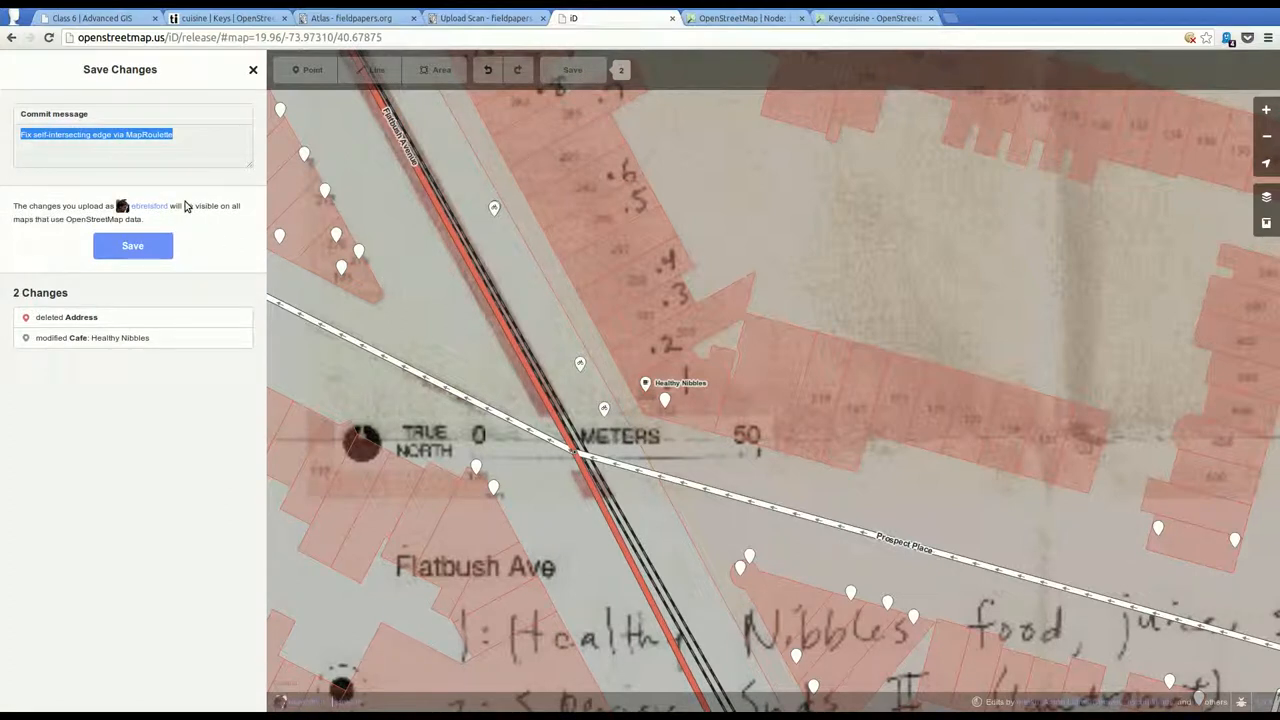
text(Ad)
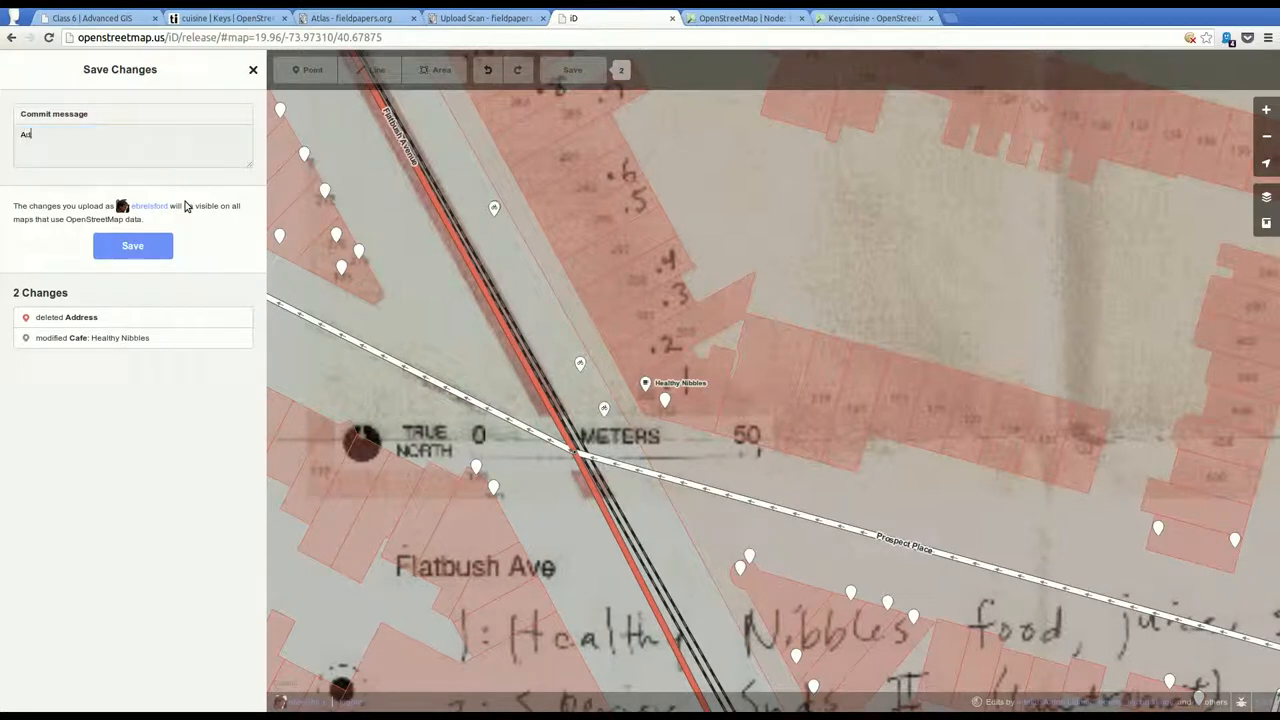
key(BackSpace)
key(BackSpace)
key(BackSpace)
text(H)
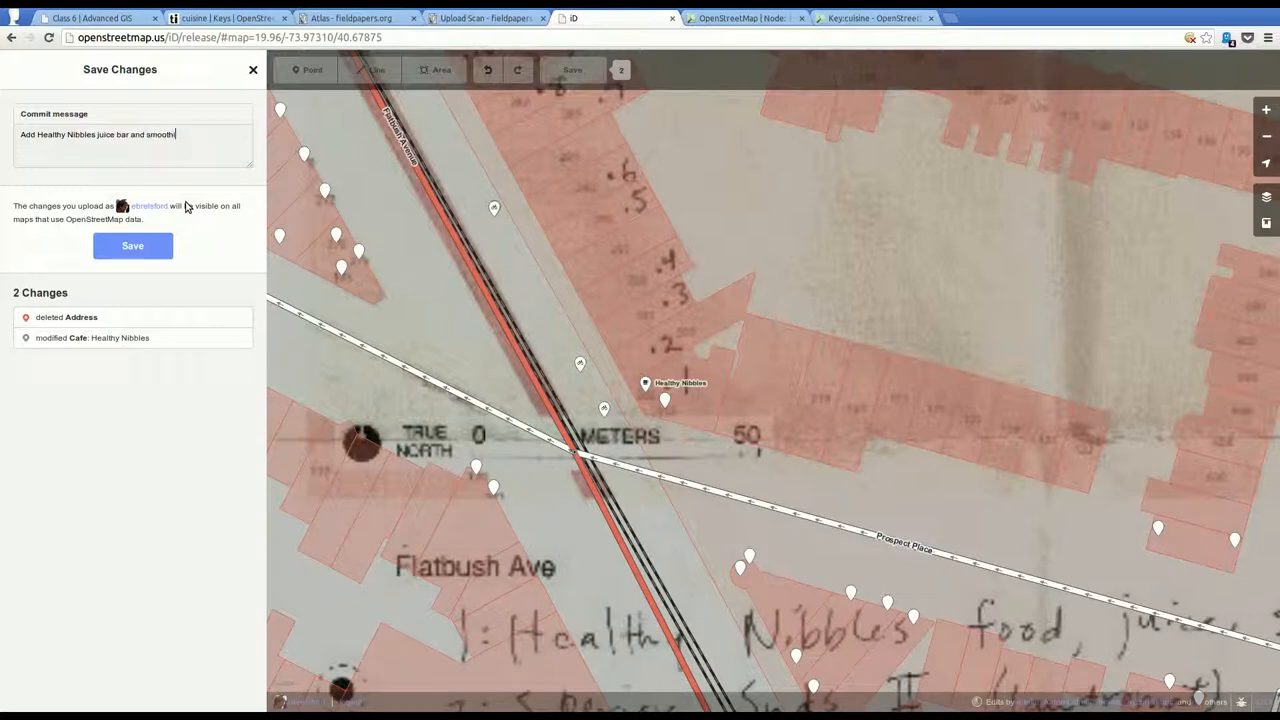
click(128, 268)
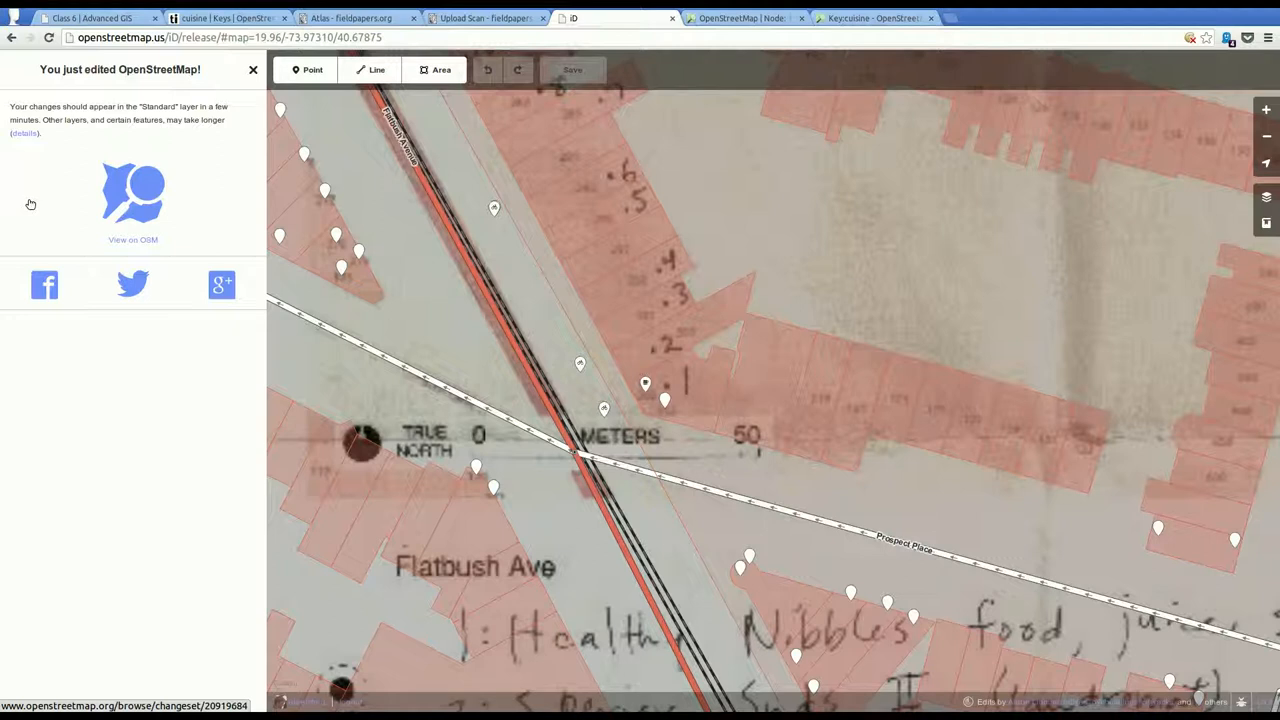
Dismiss the success notice and view the Healthy Nibbles node page on openstreetmap.org
click(252, 70)
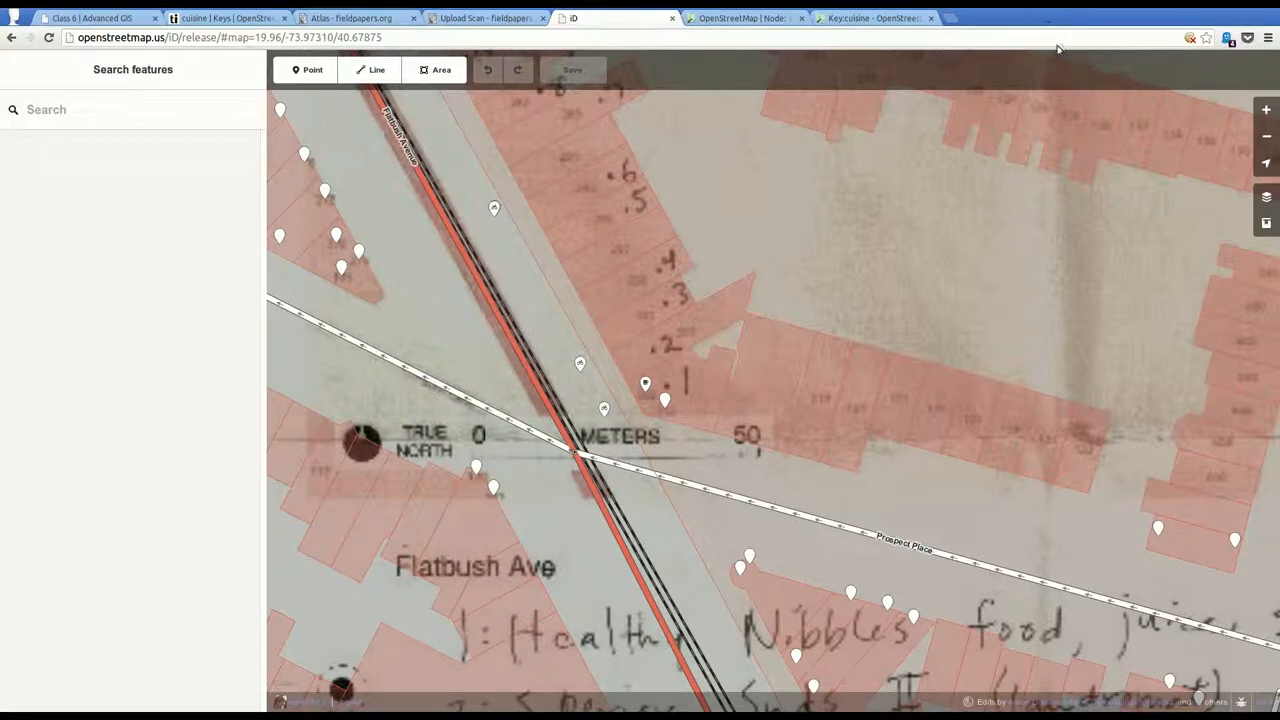
click(651, 402)
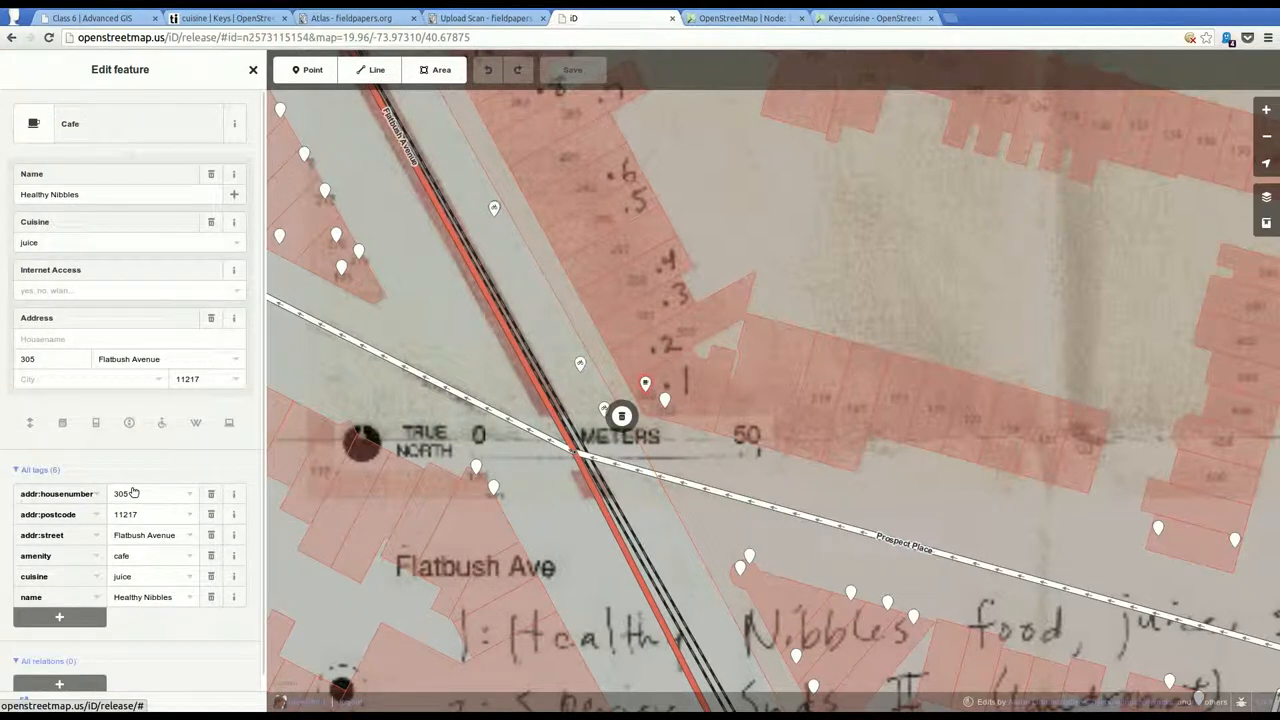
scroll(133, 488, down, 1)
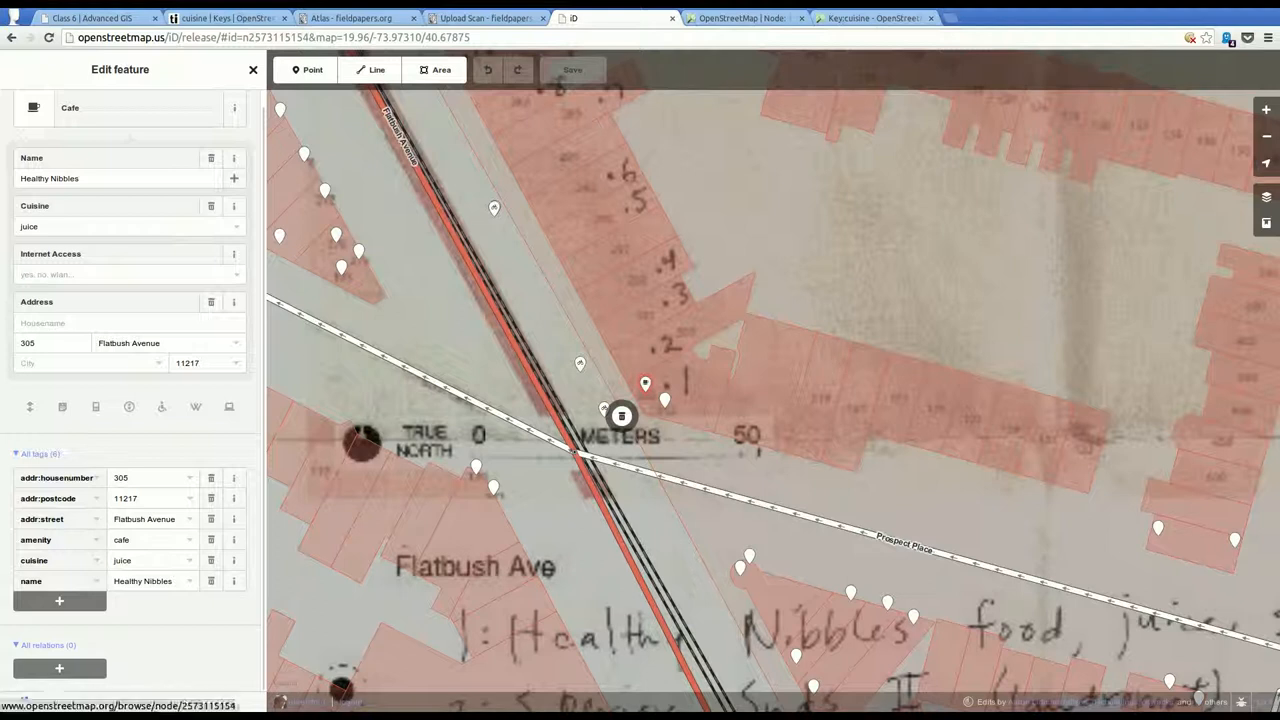
middle_click(80, 701)
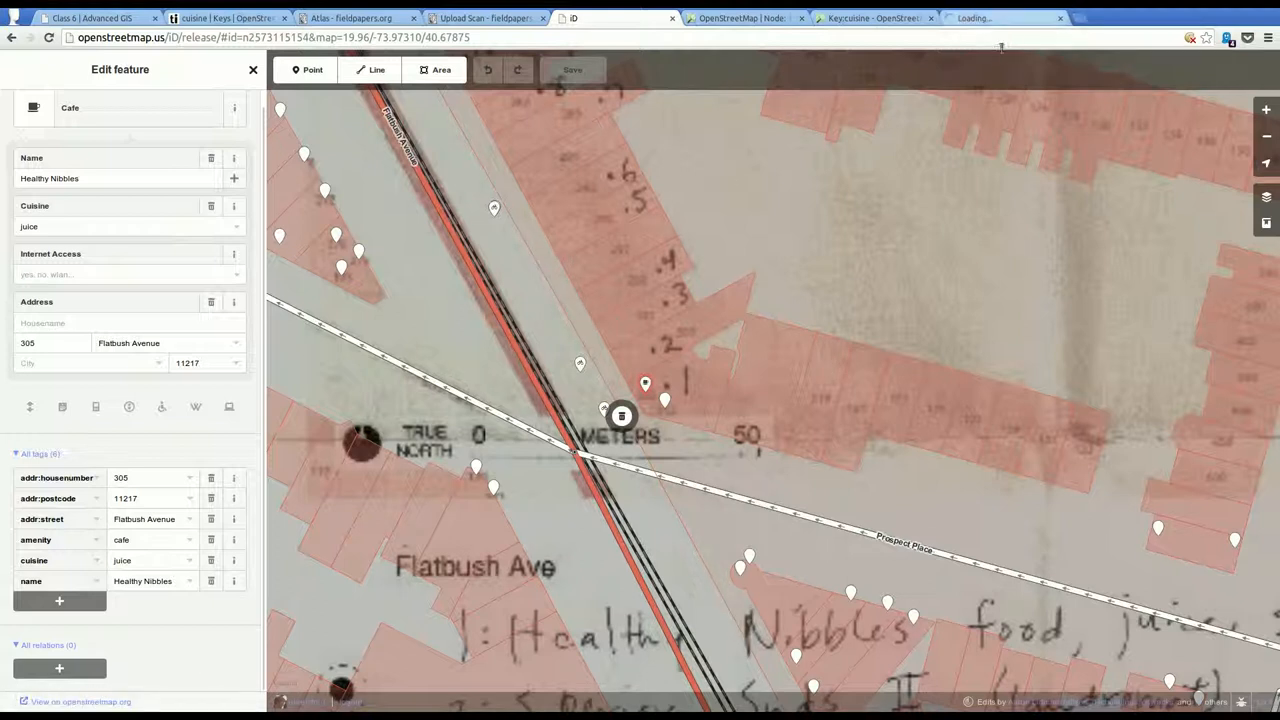
click(1003, 22)
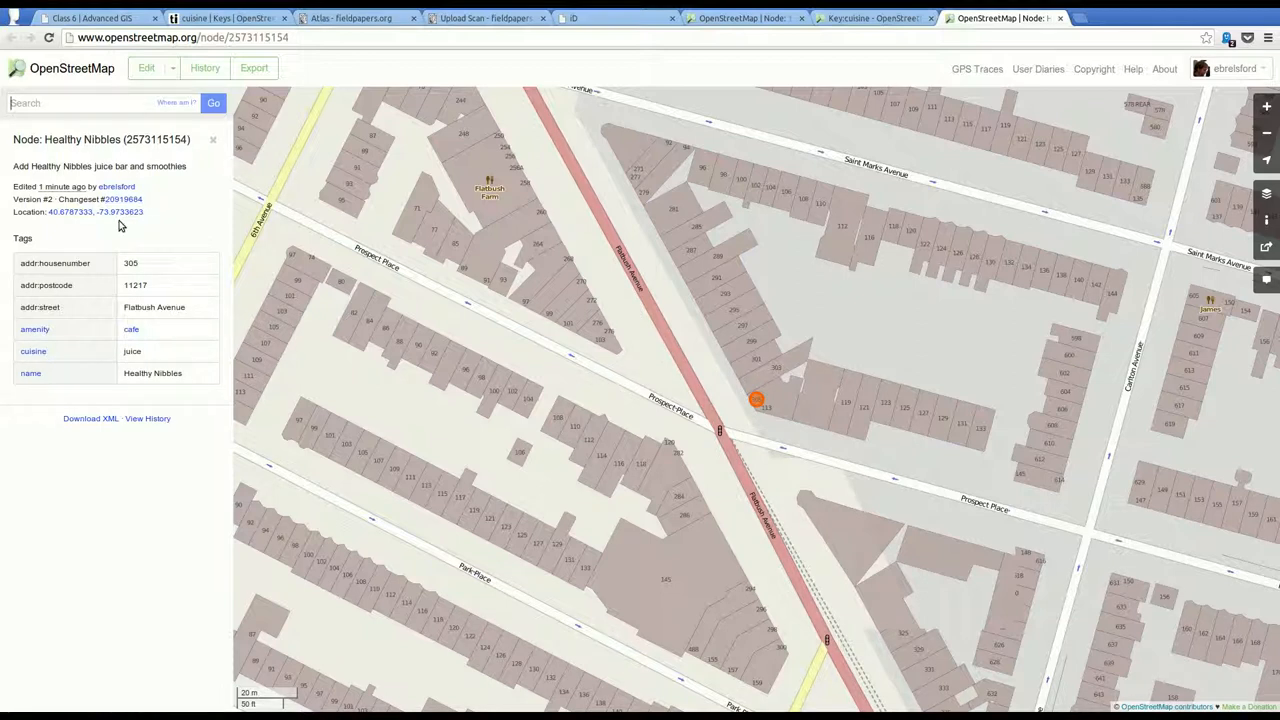
View changeset 20919684, highlighting its number and the imagery_used tag
click(124, 199)
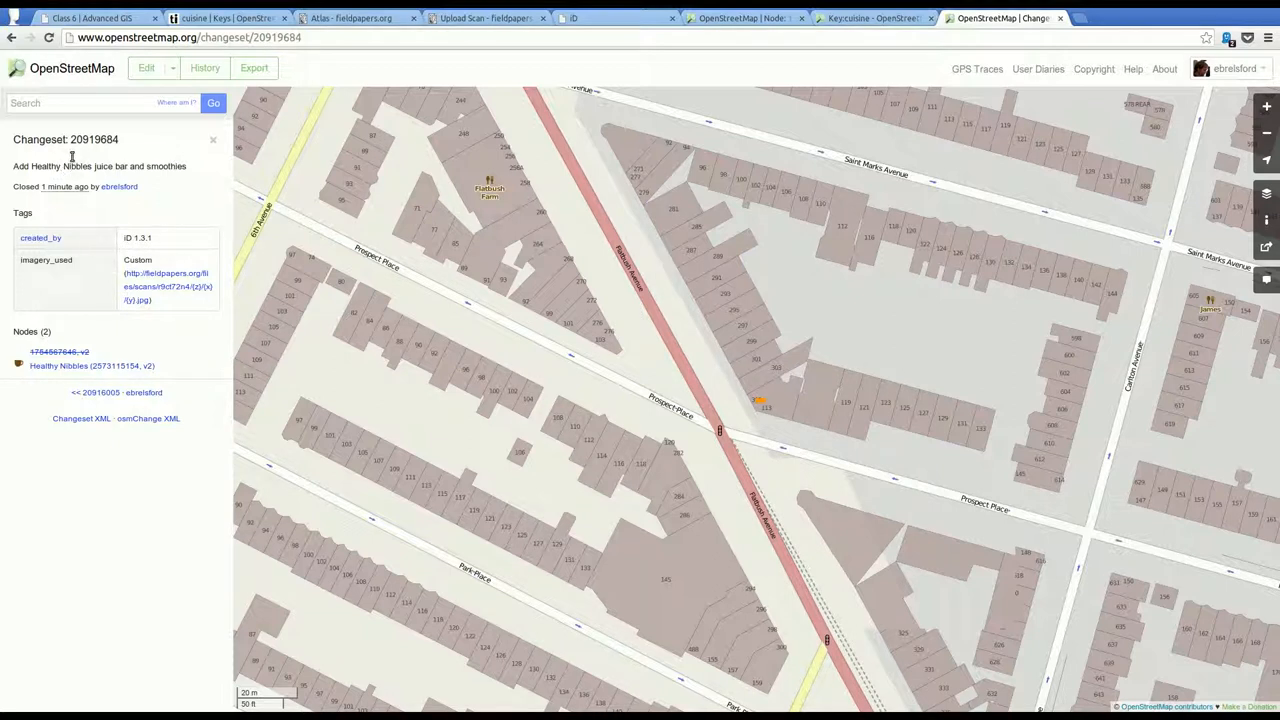
drag(70, 140, 119, 140)
drag(12, 185, 14, 166)
click(78, 185)
drag(22, 276, 75, 279)
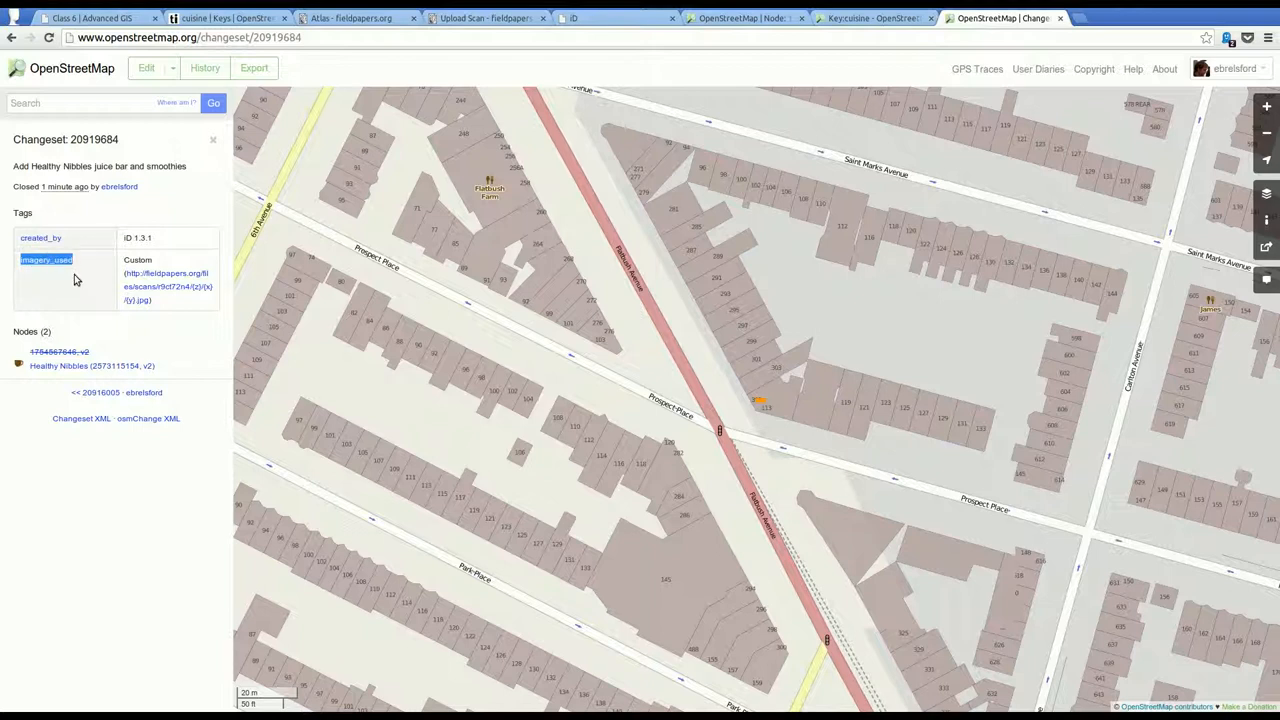
click(75, 279)
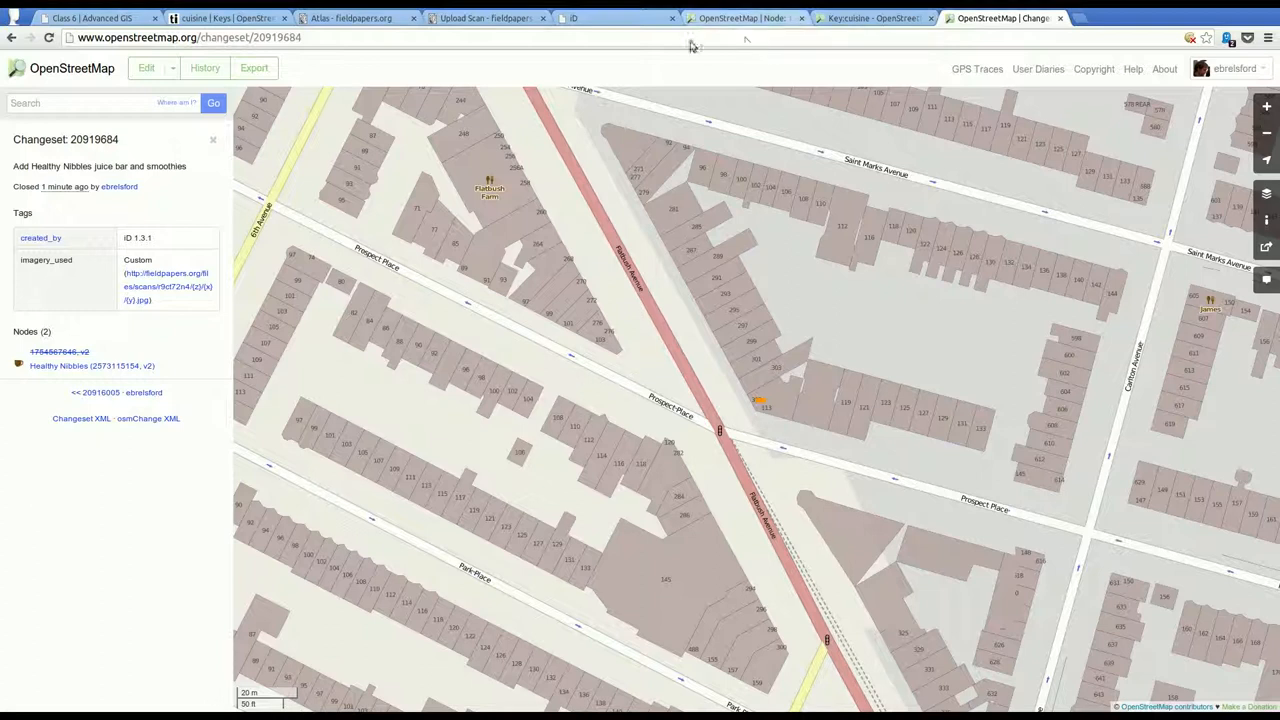
Return to iD over the Healthy Nibbles area and start adding a new point
click(600, 18)
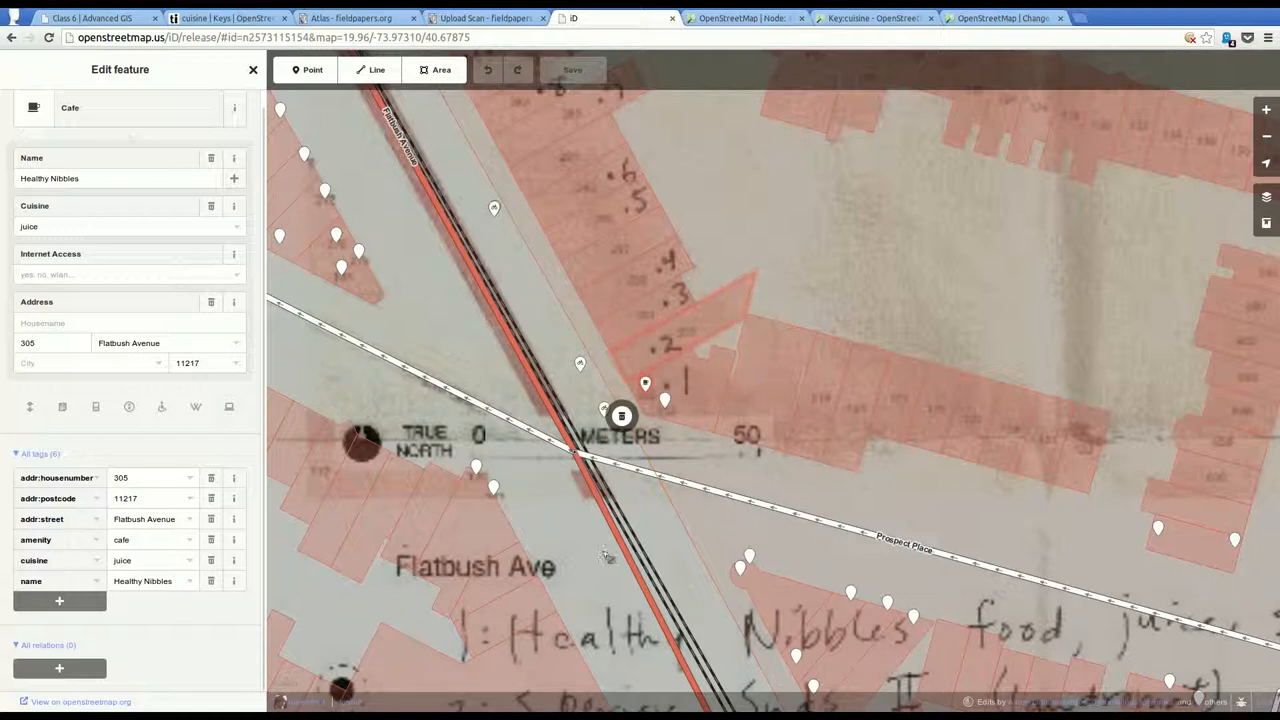
drag(607, 556, 594, 246)
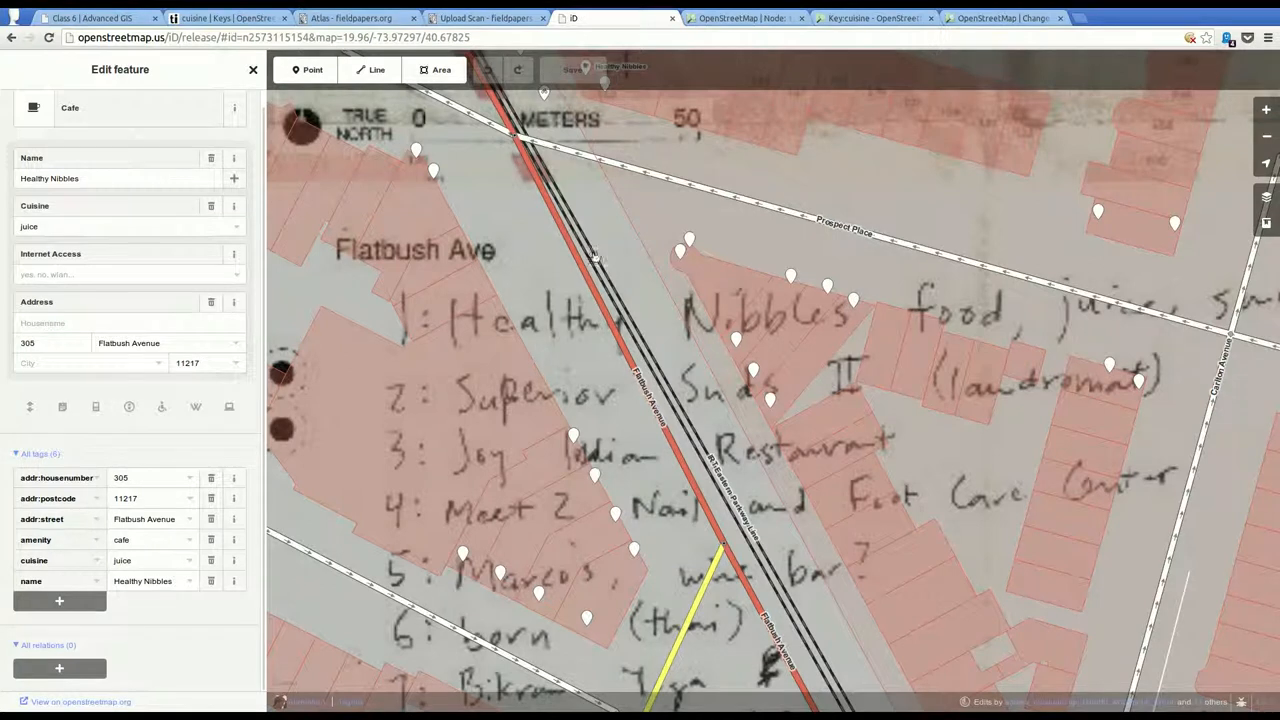
drag(594, 246, 624, 464)
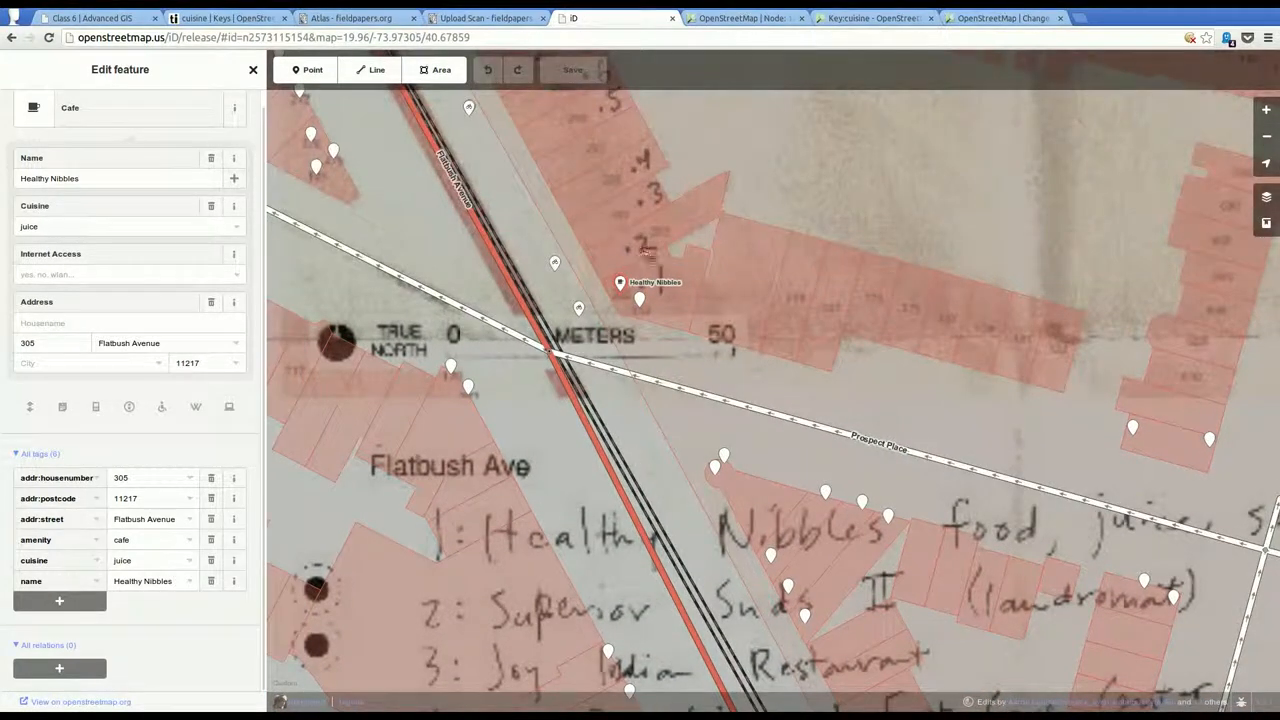
click(305, 69)
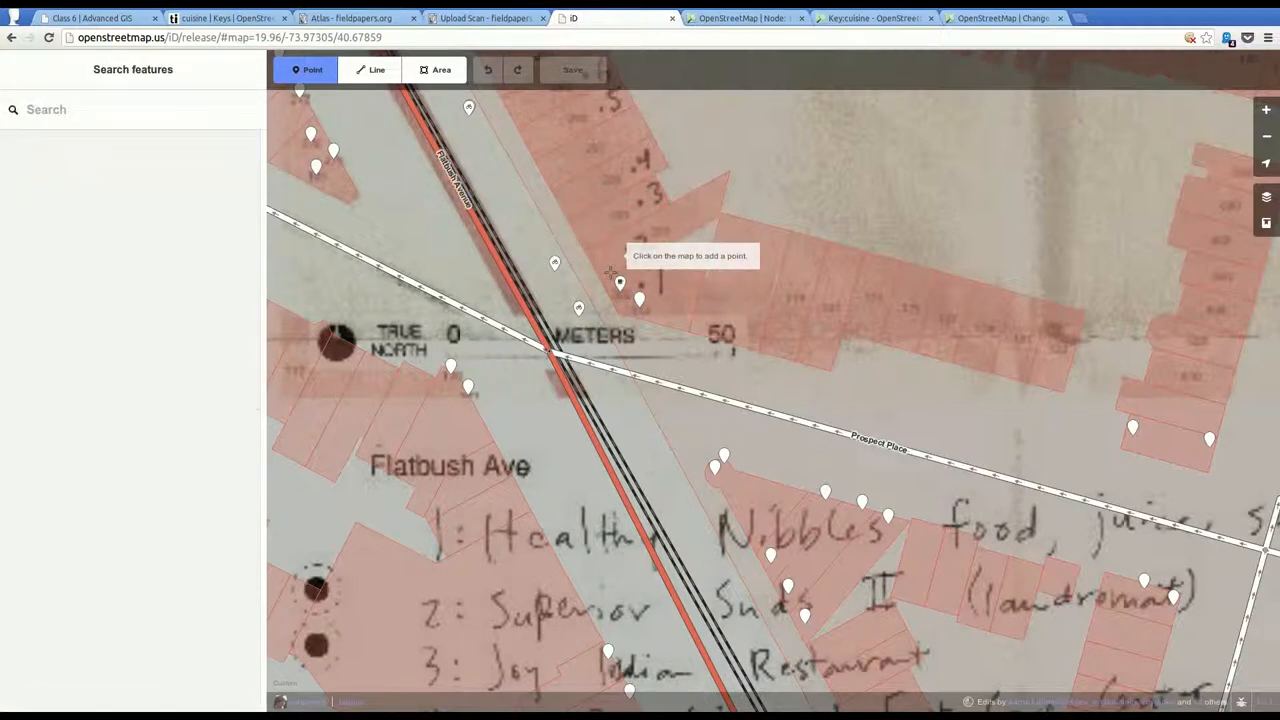
Drop a point north of Healthy Nibbles and open the shop=laundry wiki page, closing old OSM tabs
click(606, 257)
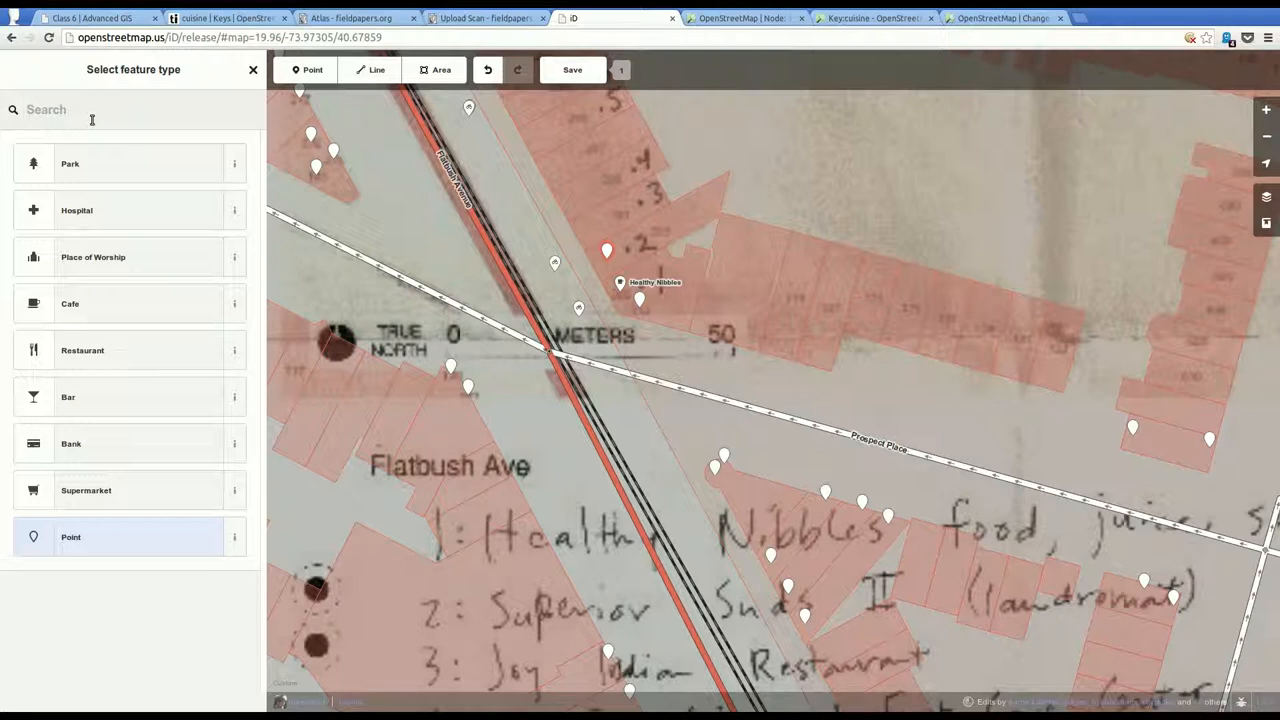
text(l)
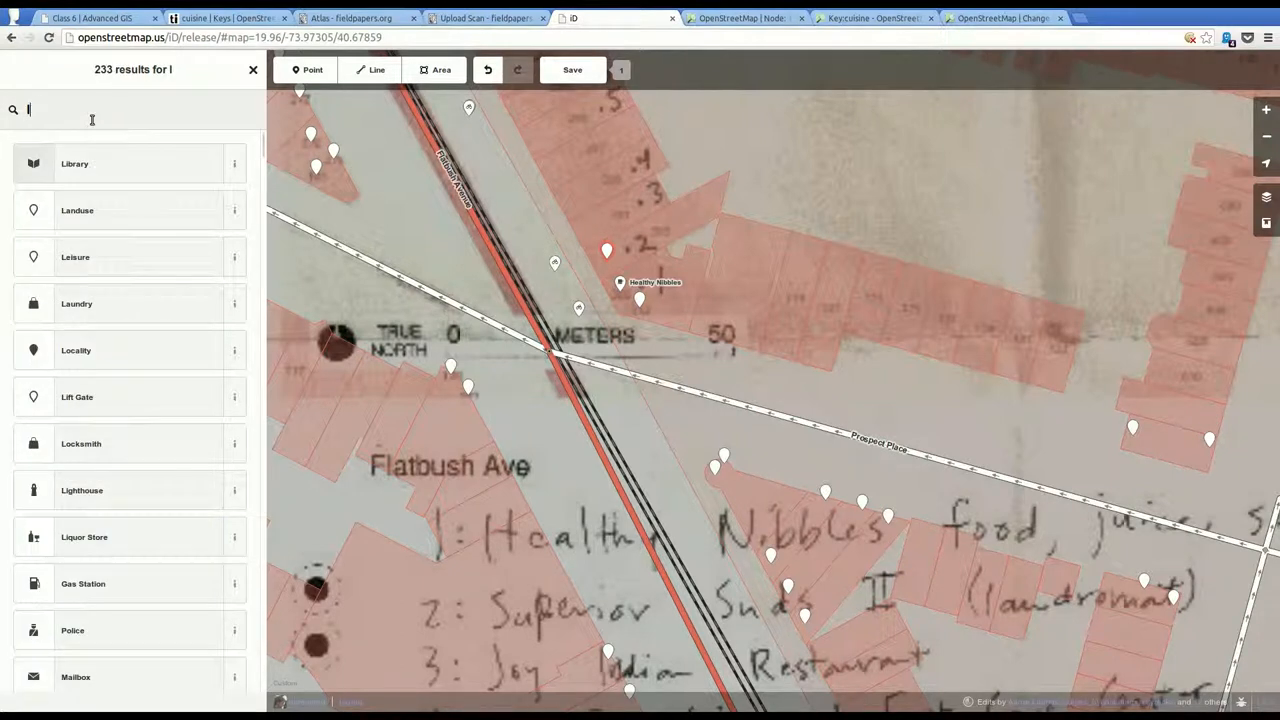
text(aun)
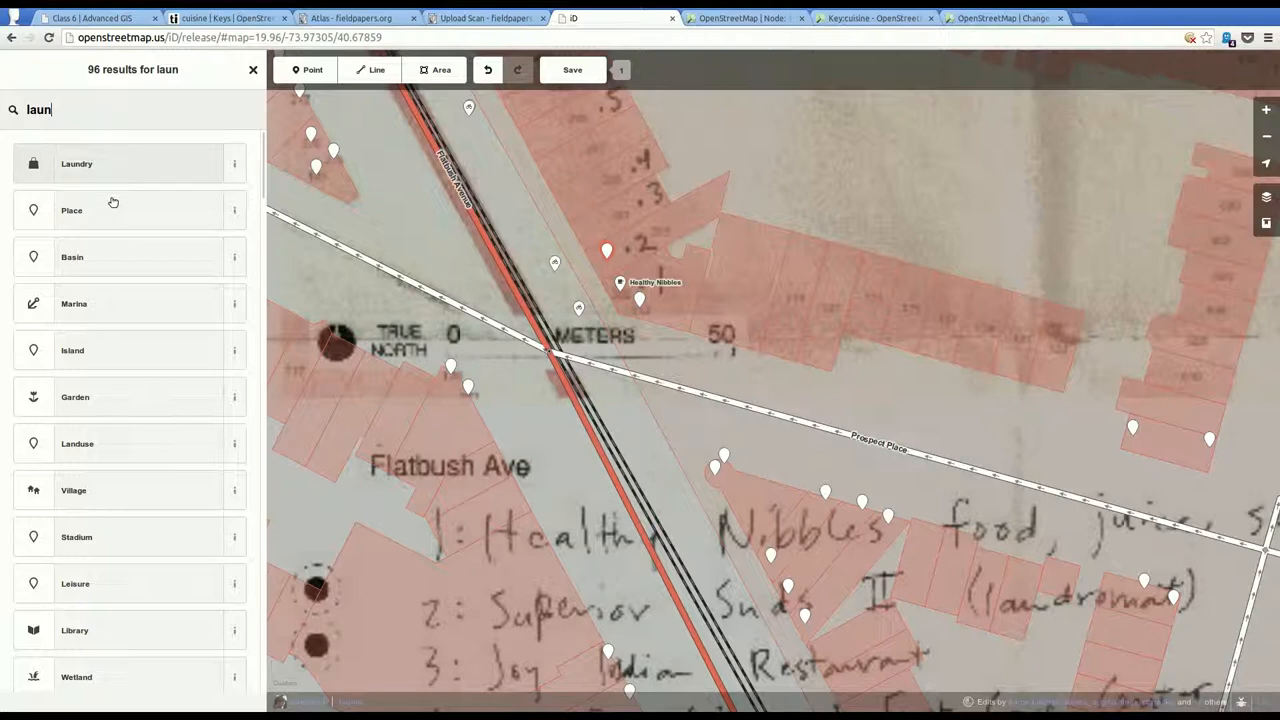
click(234, 164)
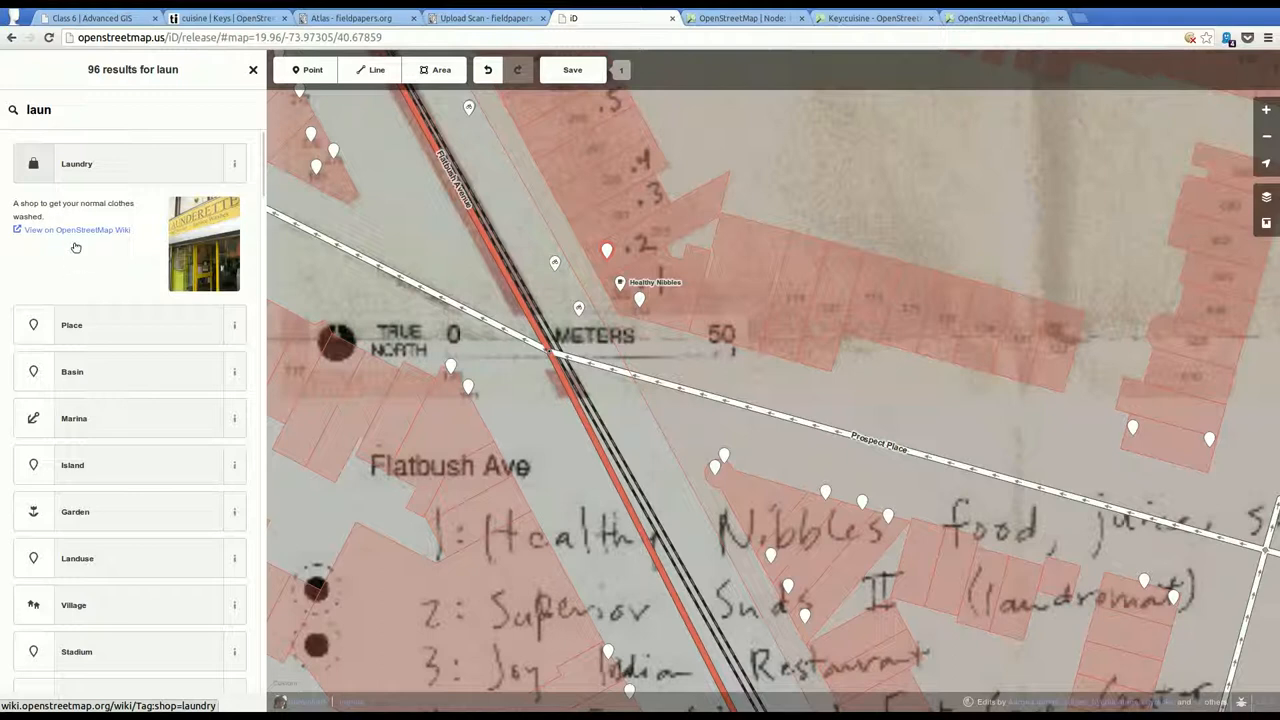
click(75, 247)
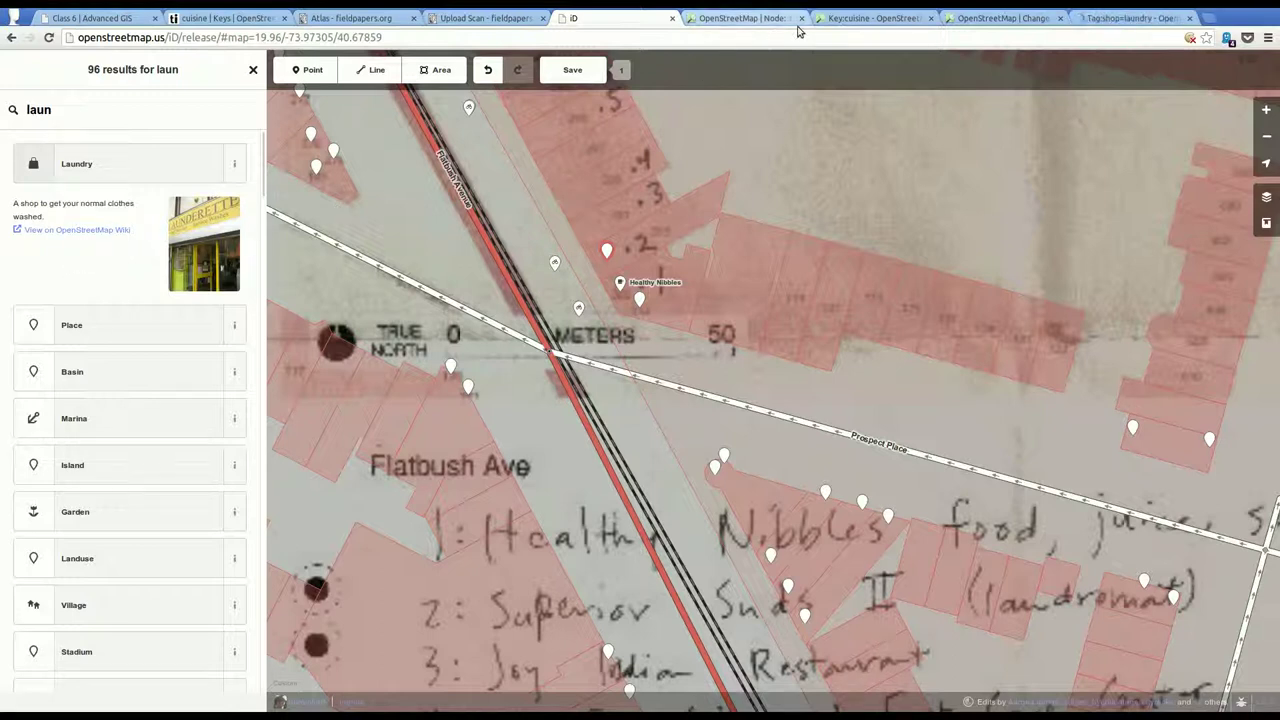
middle_click(764, 29)
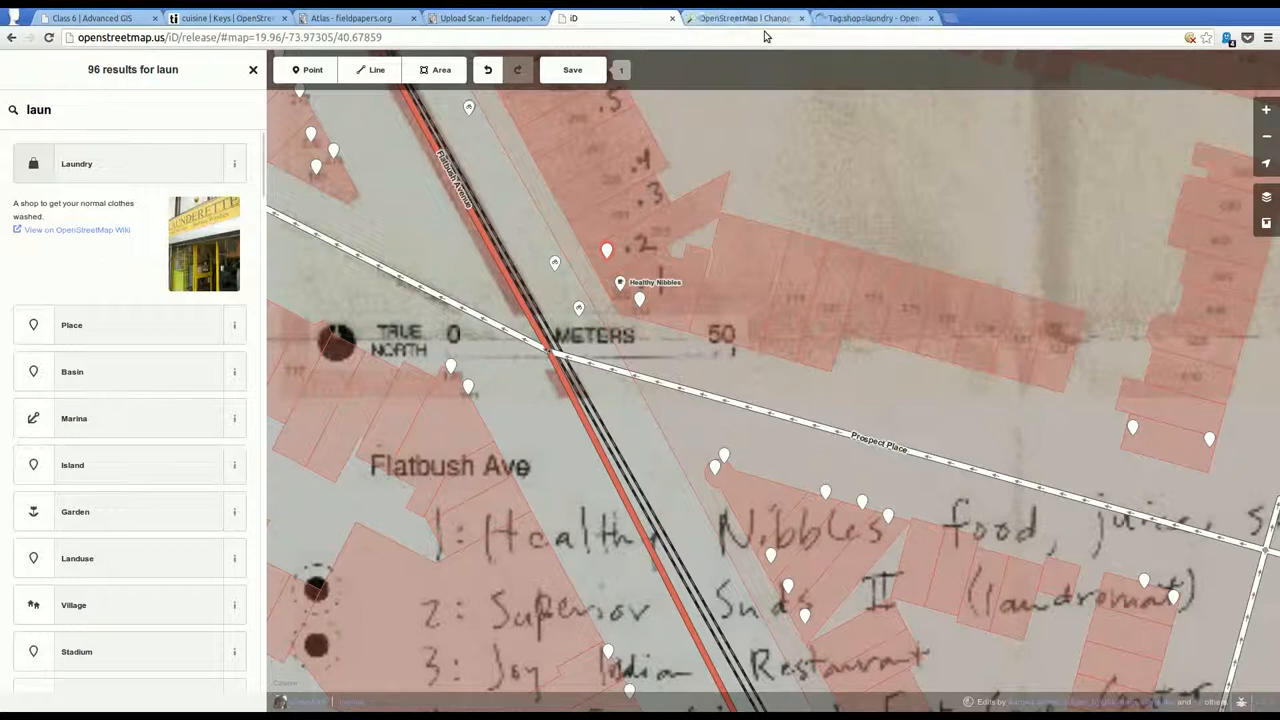
middle_click(766, 31)
click(745, 18)
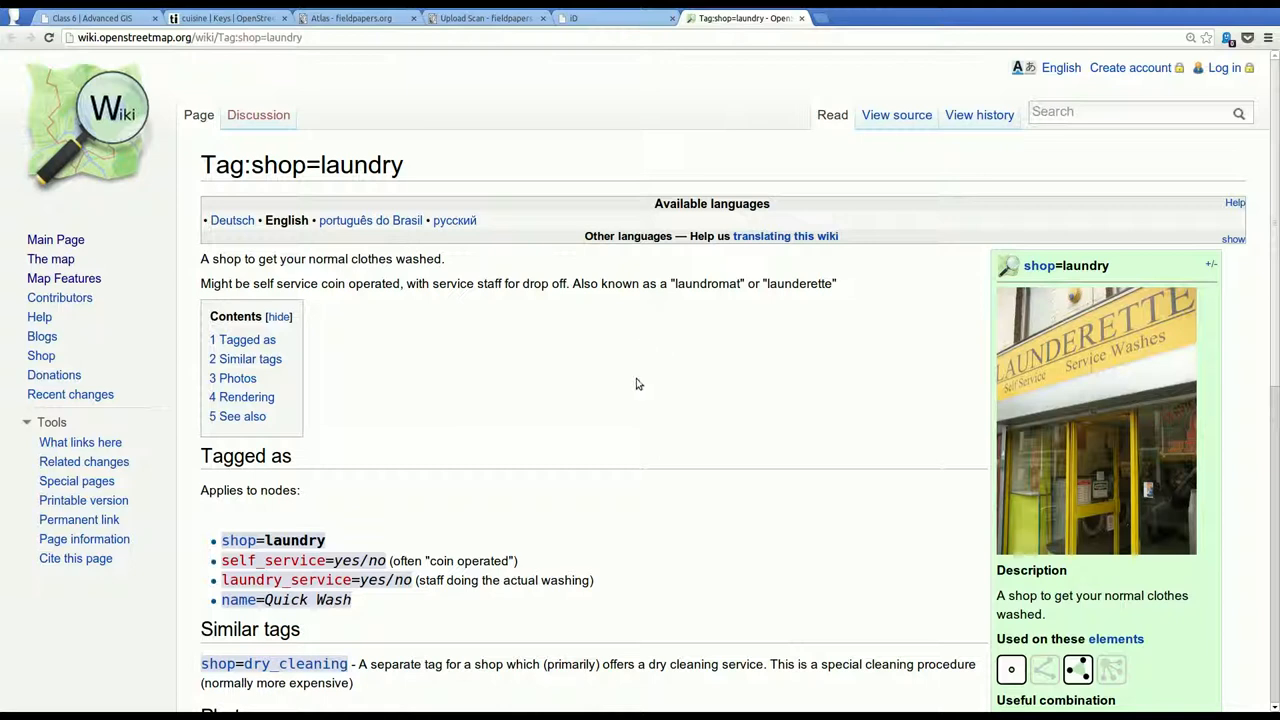
scroll(500, 390, down, 1)
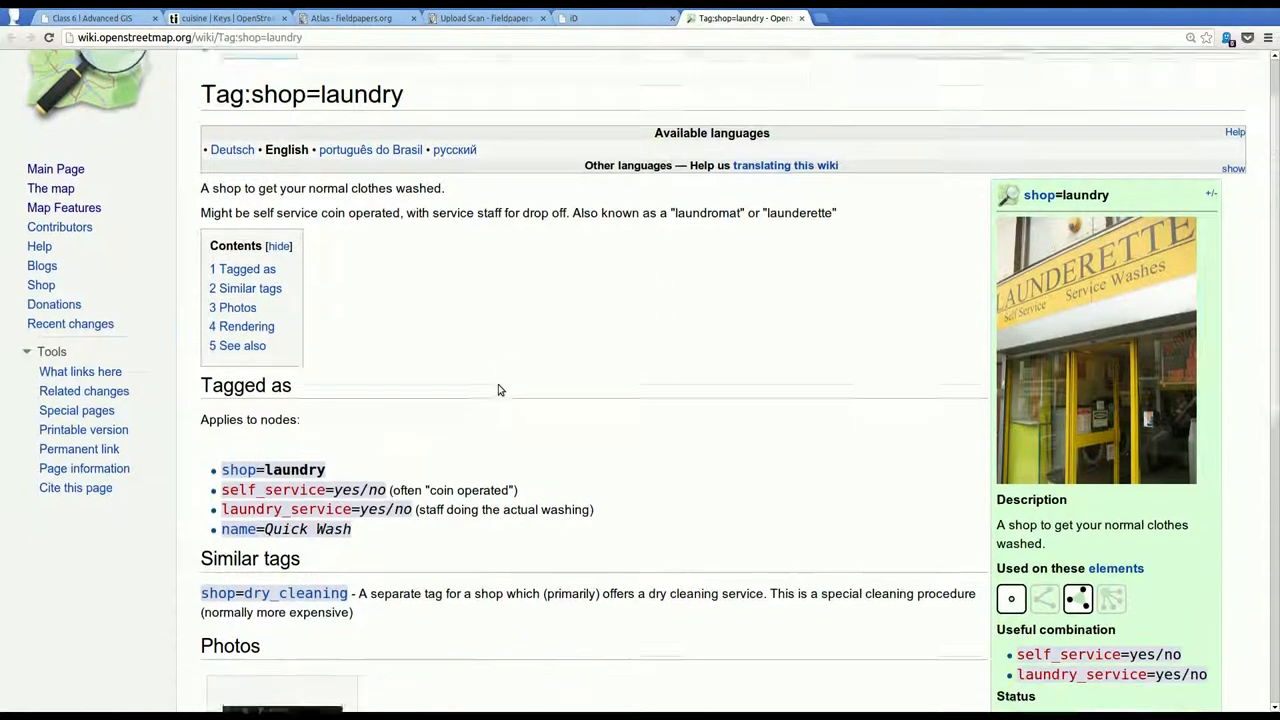
scroll(497, 390, down, 1)
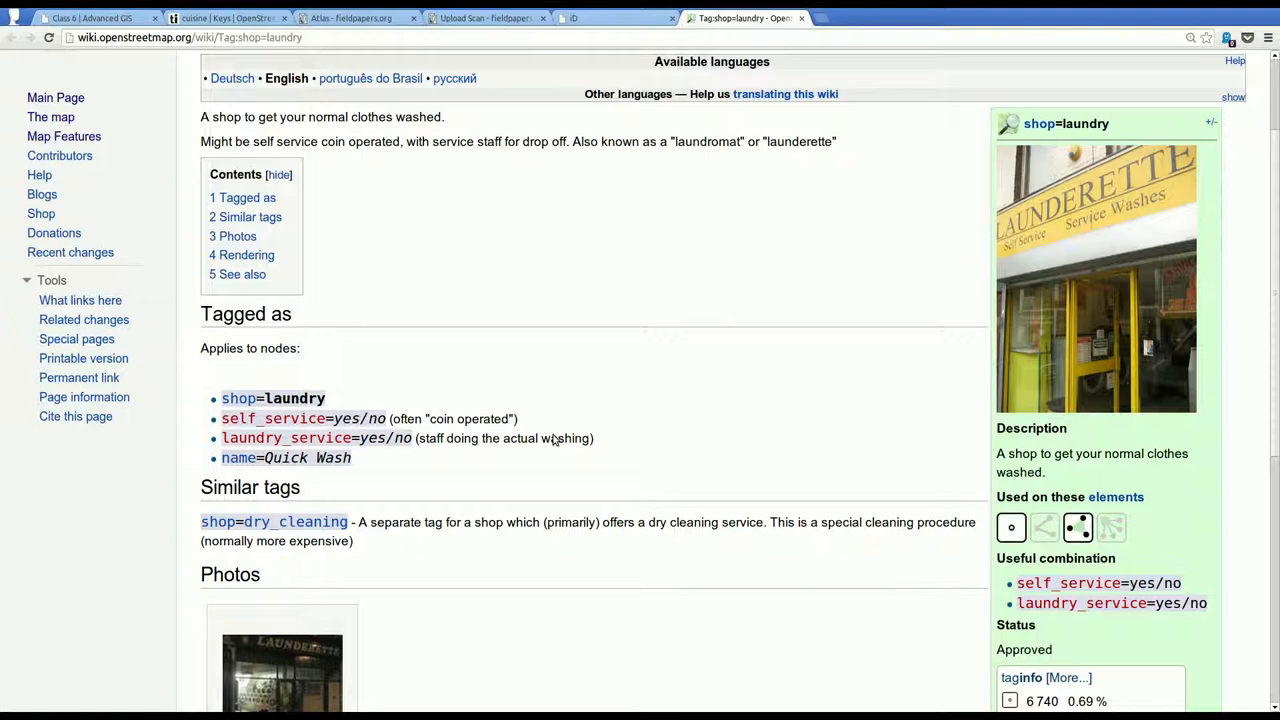
key(ctrl+shift+Tab)
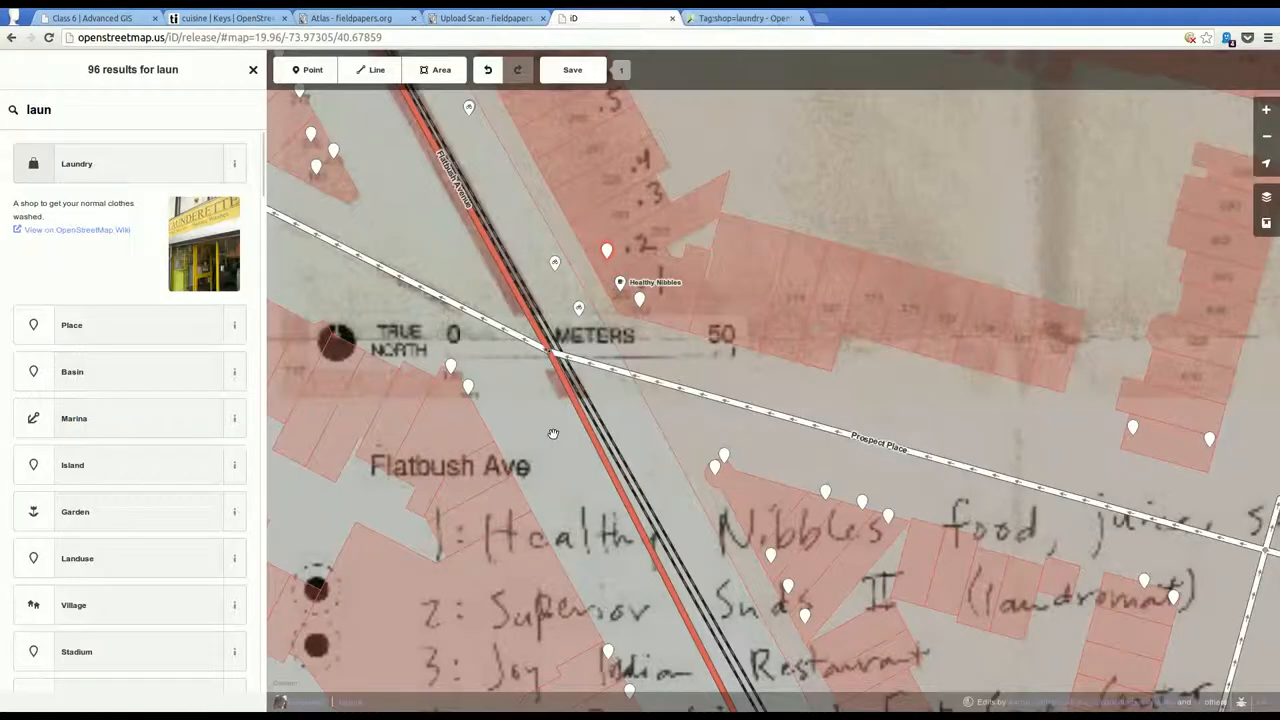
Make the new point a Laundry named 'Superior Suds II'
click(85, 180)
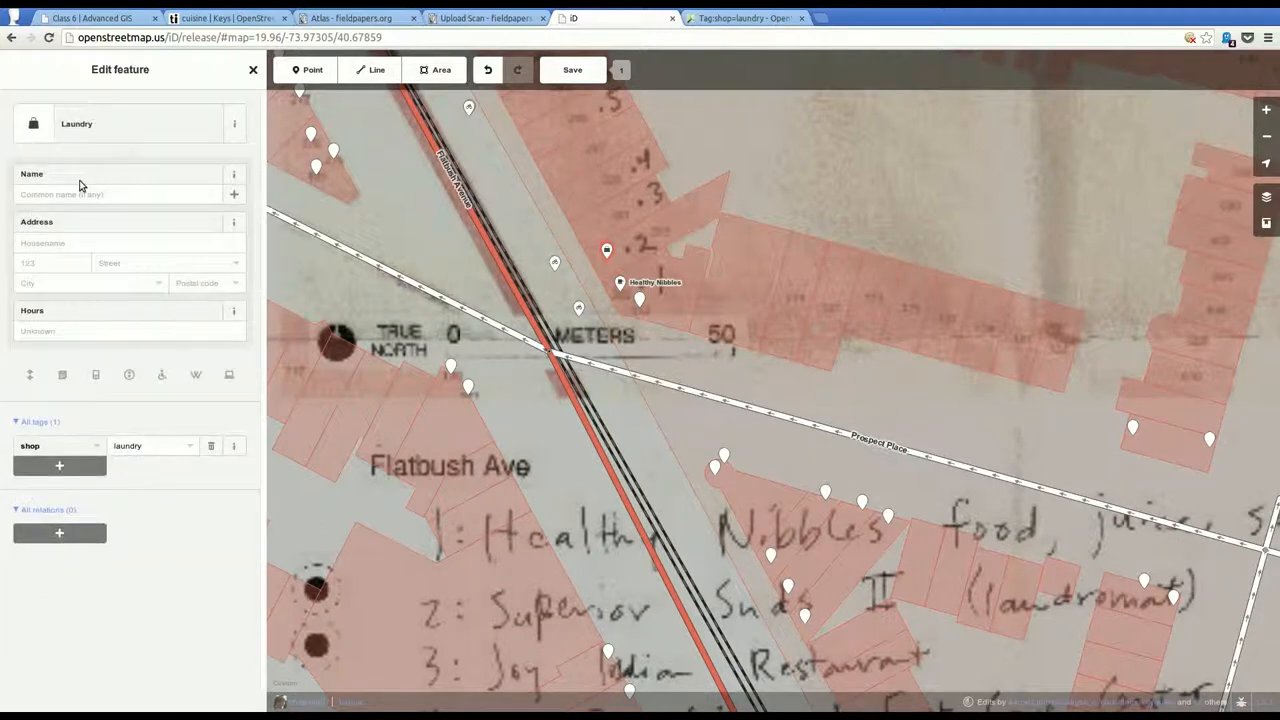
click(77, 216)
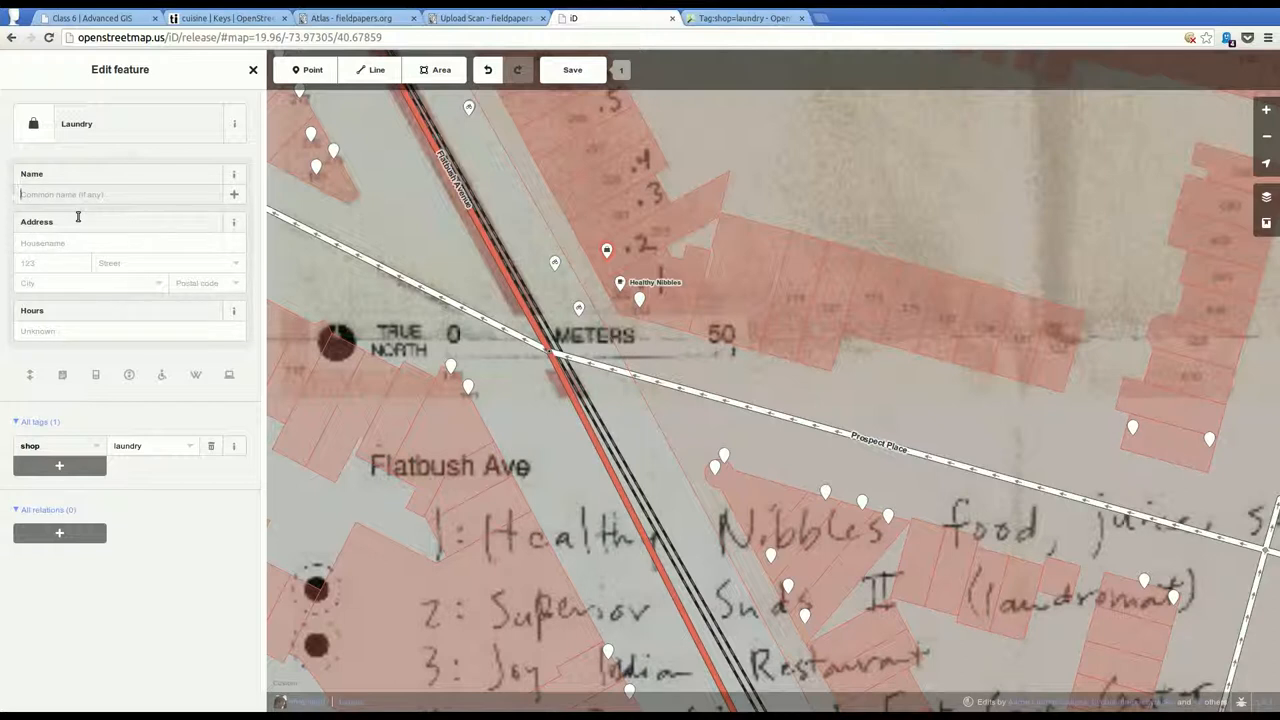
text(Superior)
text( Suds II)
click(190, 495)
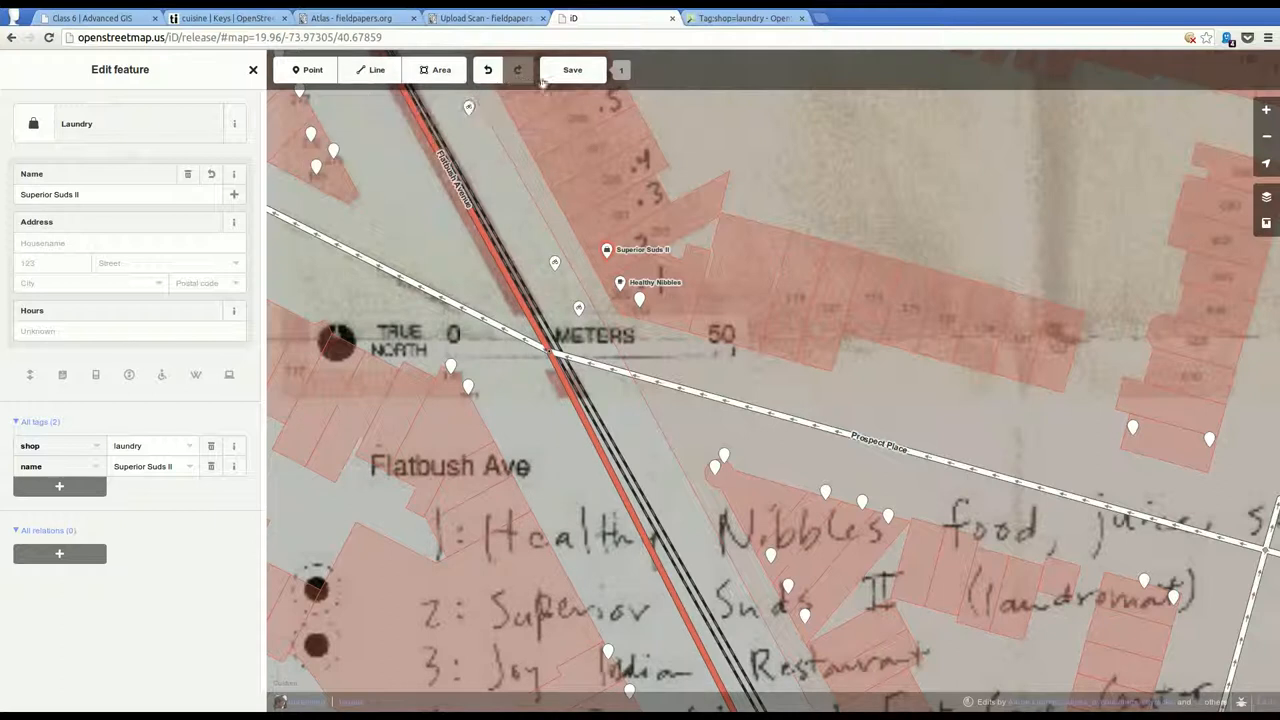
Upload the Superior Suds II laundry to OSM with a fresh commit message
click(570, 70)
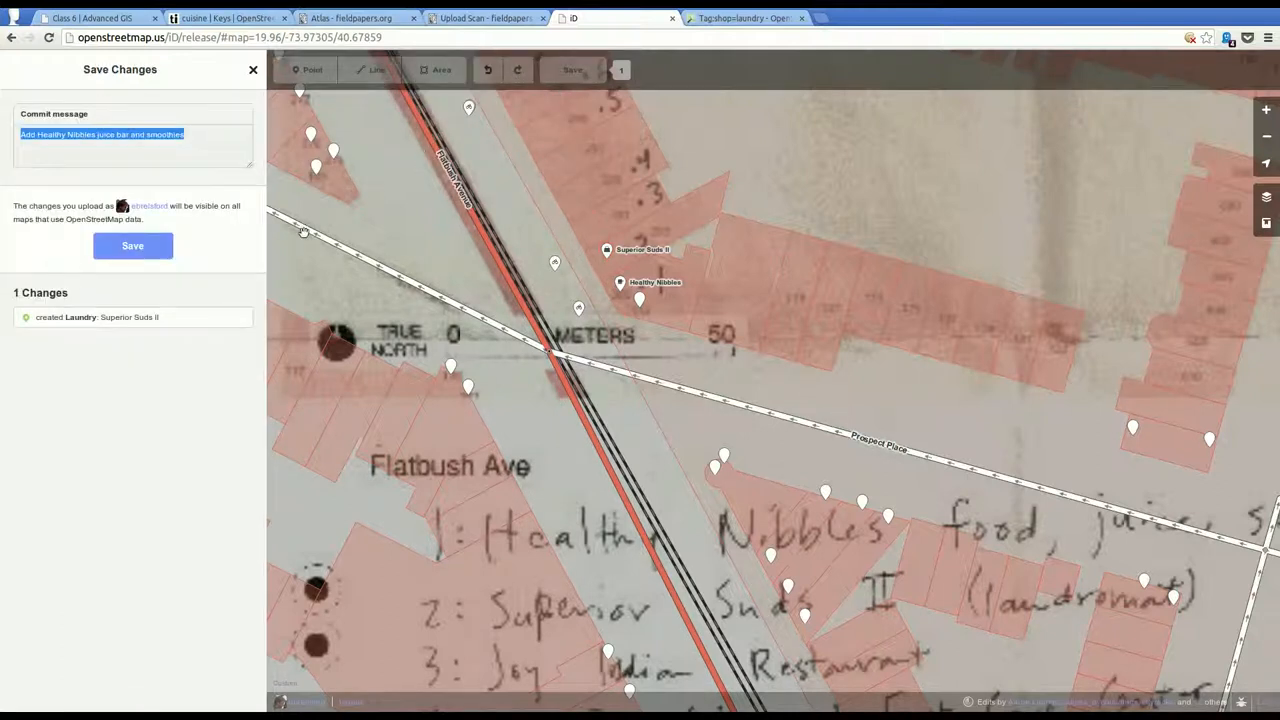
key(End)
key(ctrl+shift+Left)
key(ctrl+shift+Left)
key(ctrl+shift+Left)
key(ctrl+shift+Left)
key(ctrl+shift+Left)
key(ctrl+shift+Left)
text(Superior )
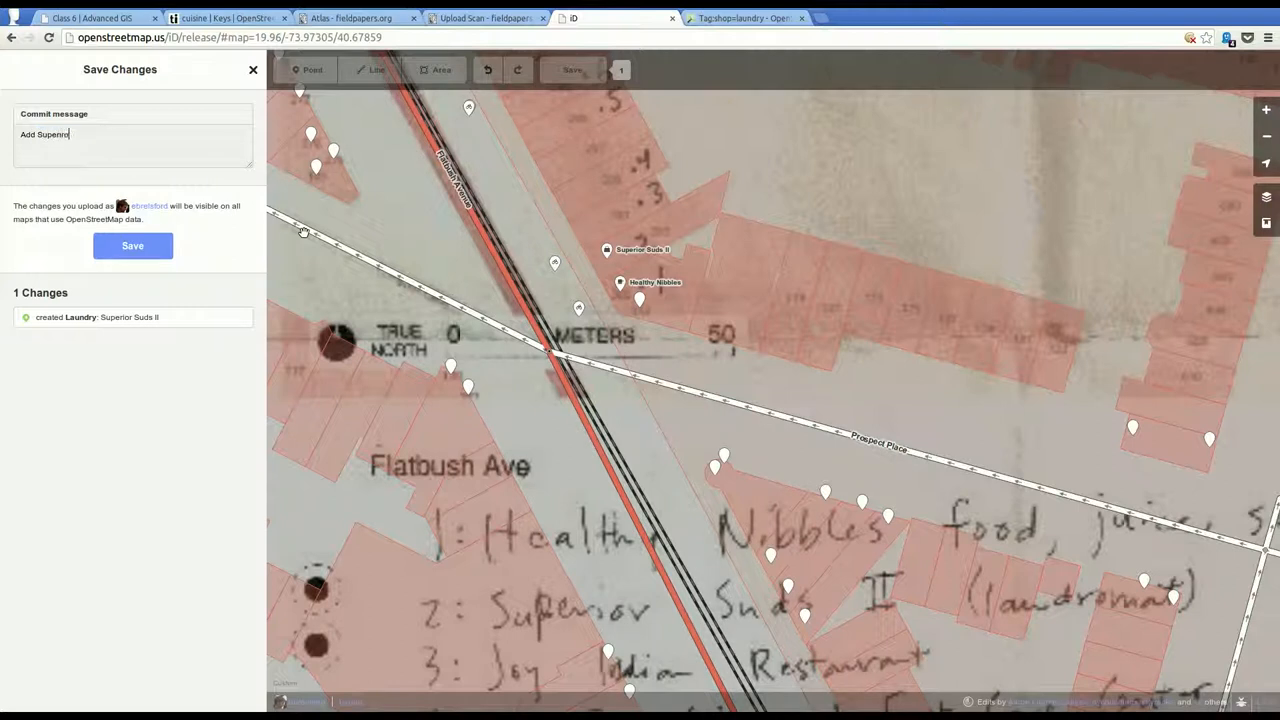
text(Sudes)
click(133, 250)
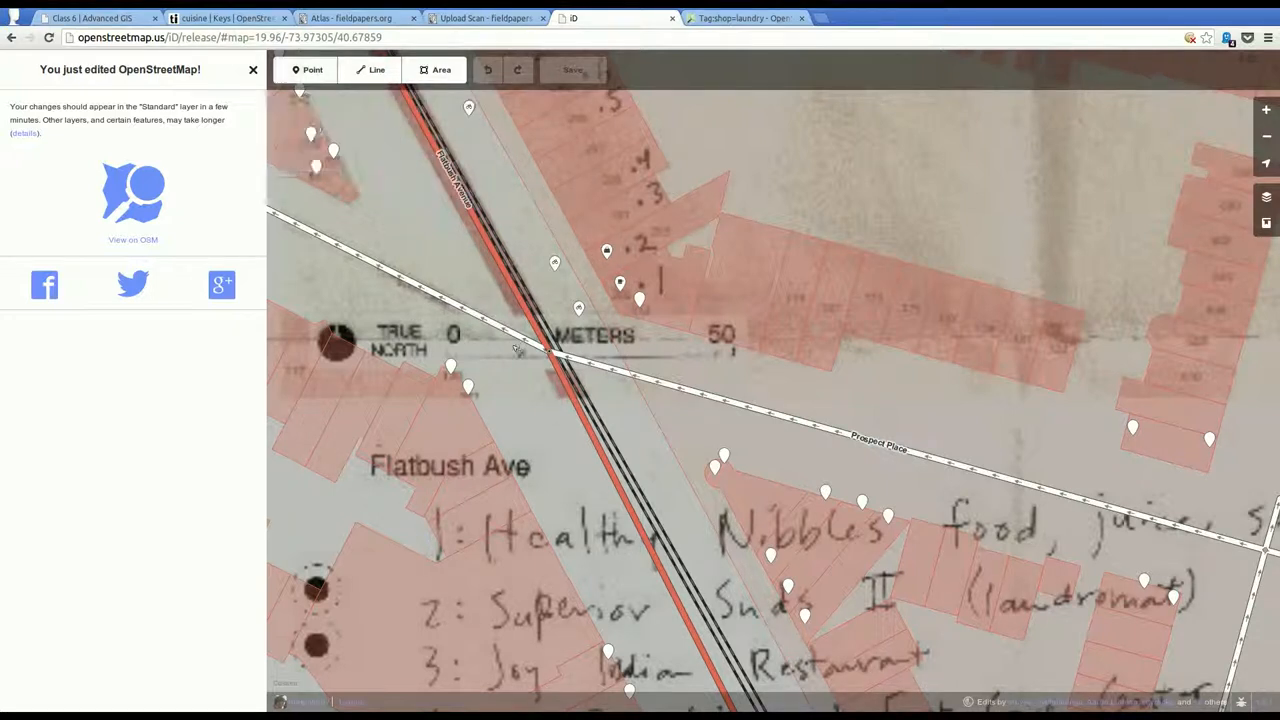
mouse_move(538, 436)
mouse_down()
mouse_move(474, 250)
mouse_move(503, 496)
mouse_up()
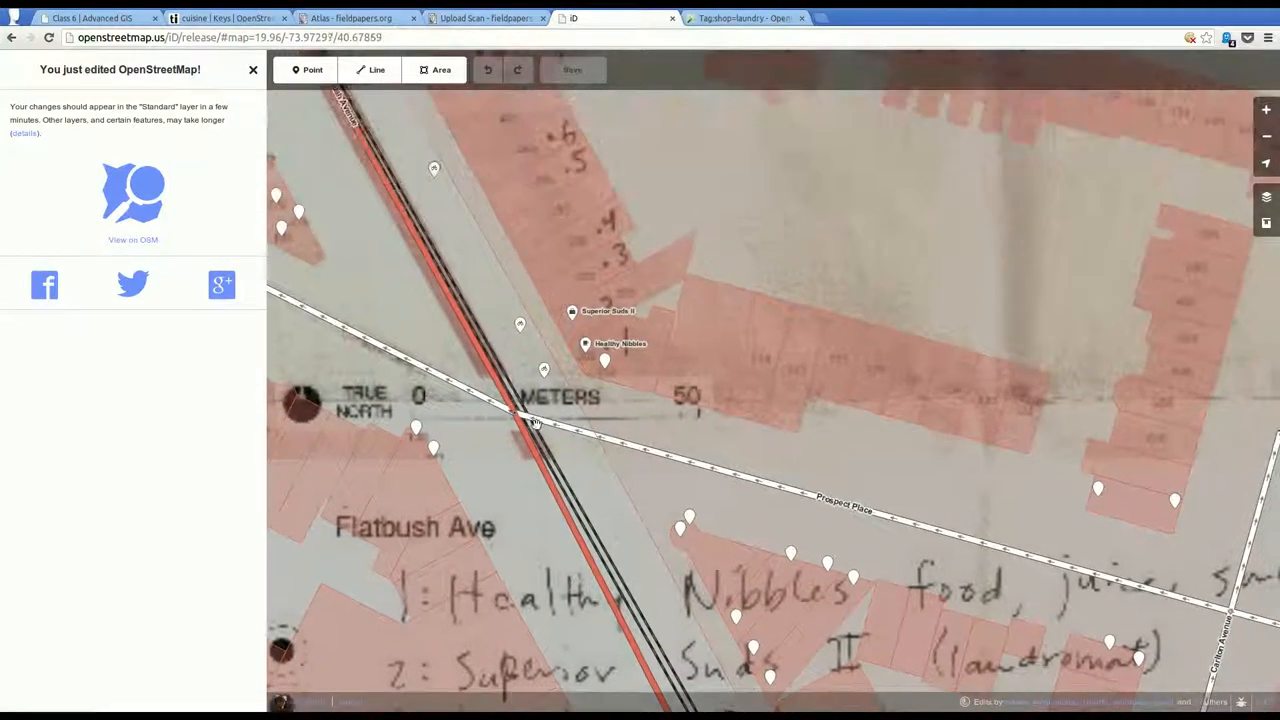
Place a new Restaurant point just above Superior Suds II
click(307, 69)
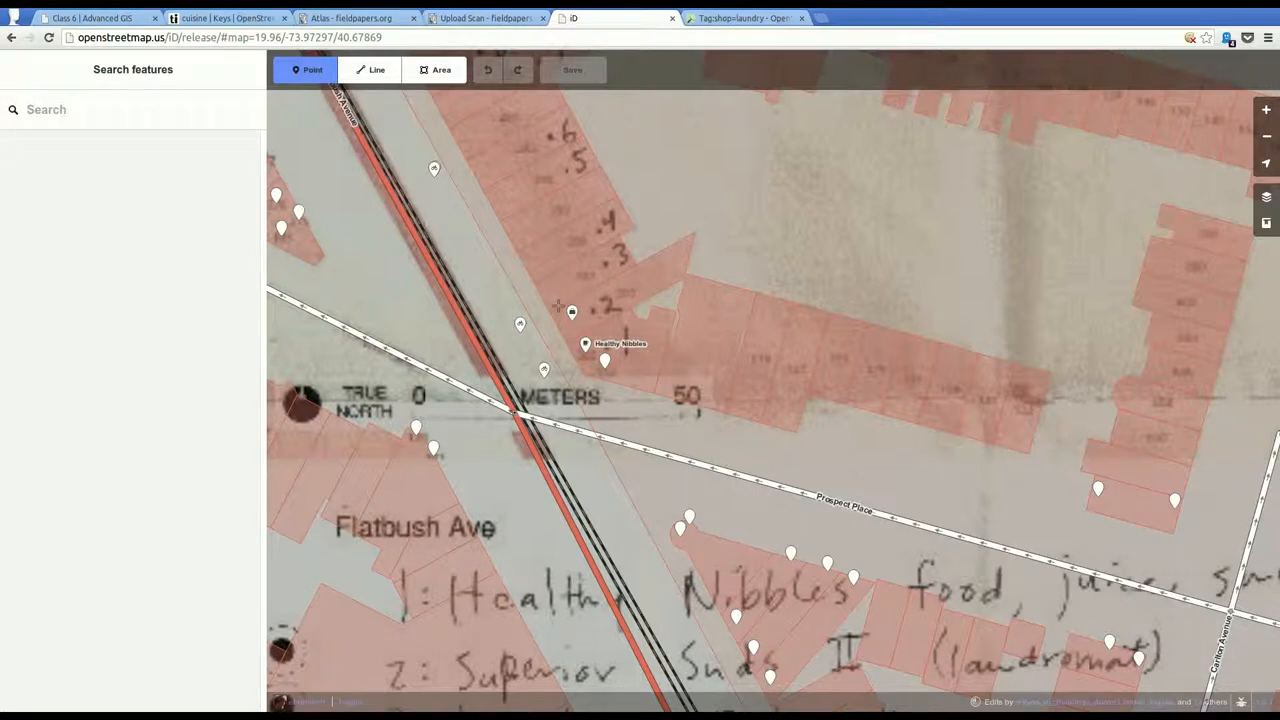
click(558, 303)
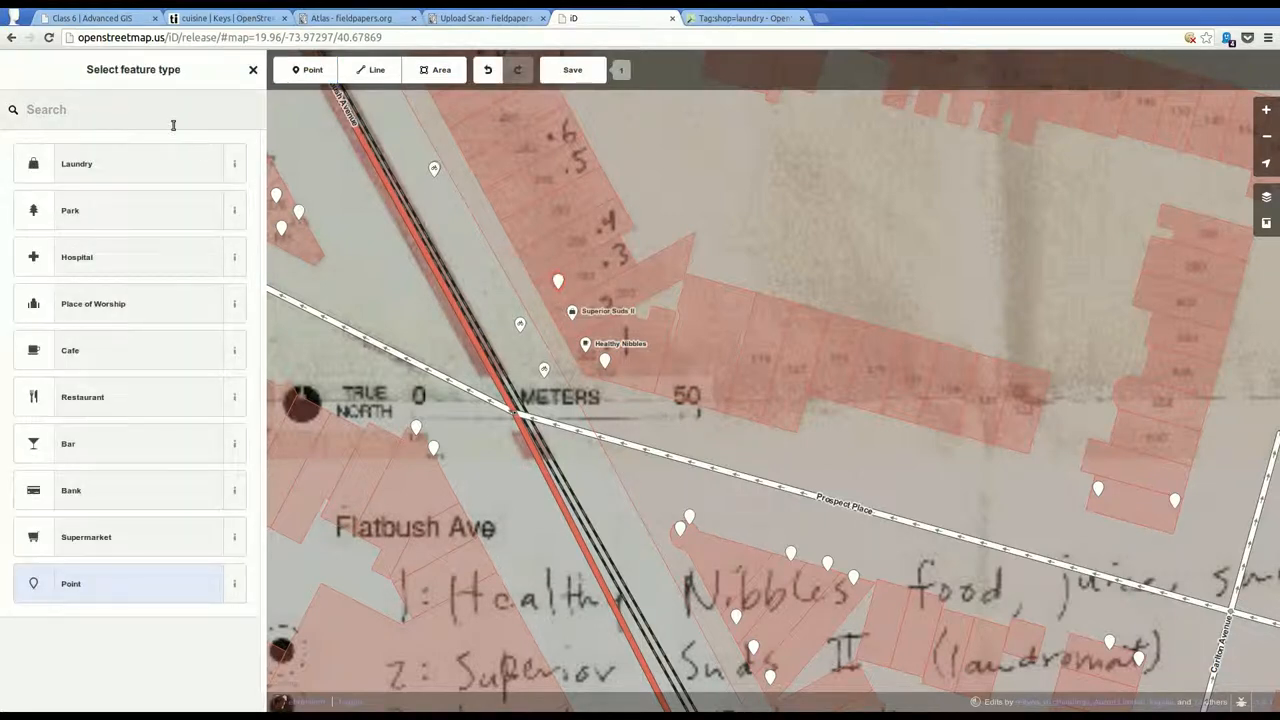
text(indian)
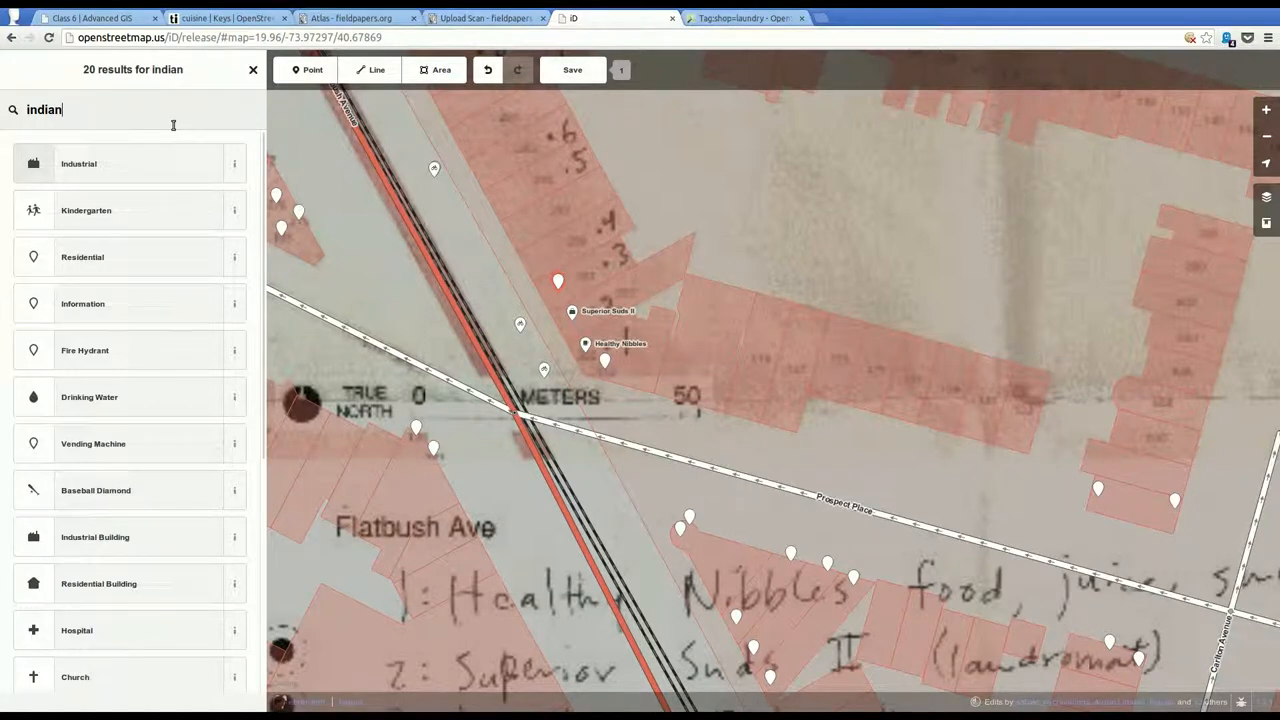
key(BackSpace)
key(BackSpace)
key(BackSpace)
text(re)
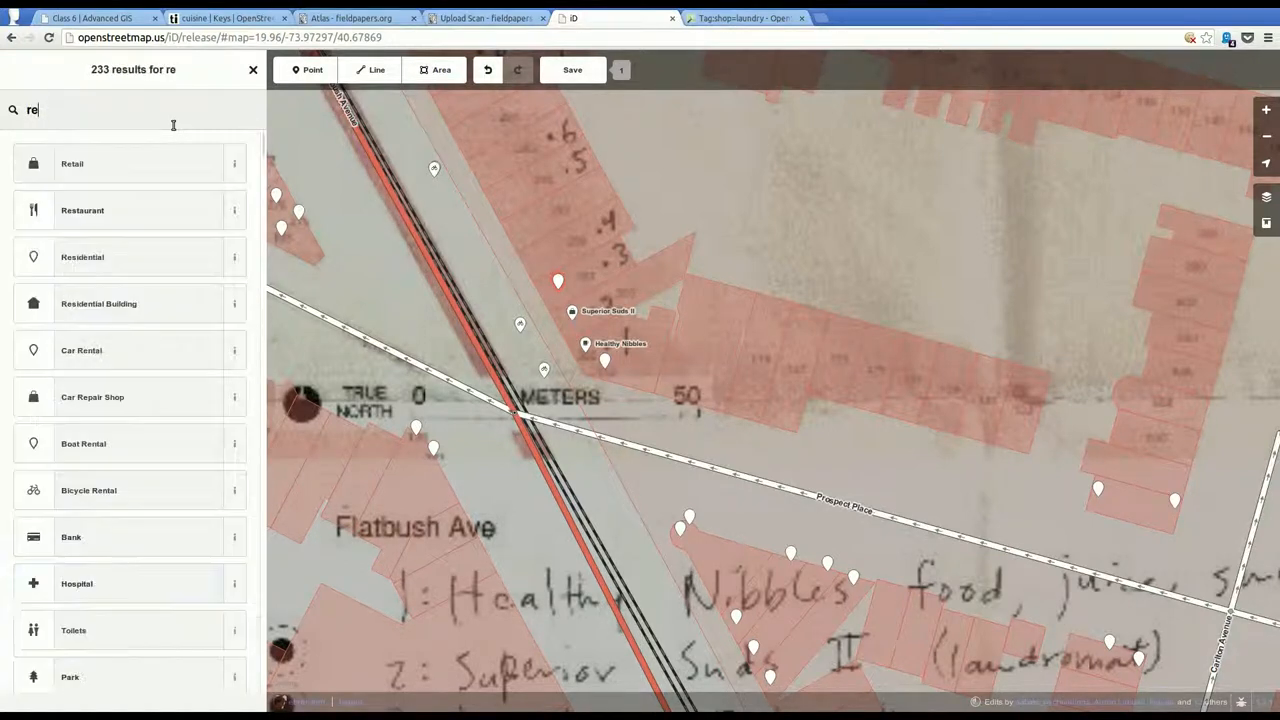
text(st)
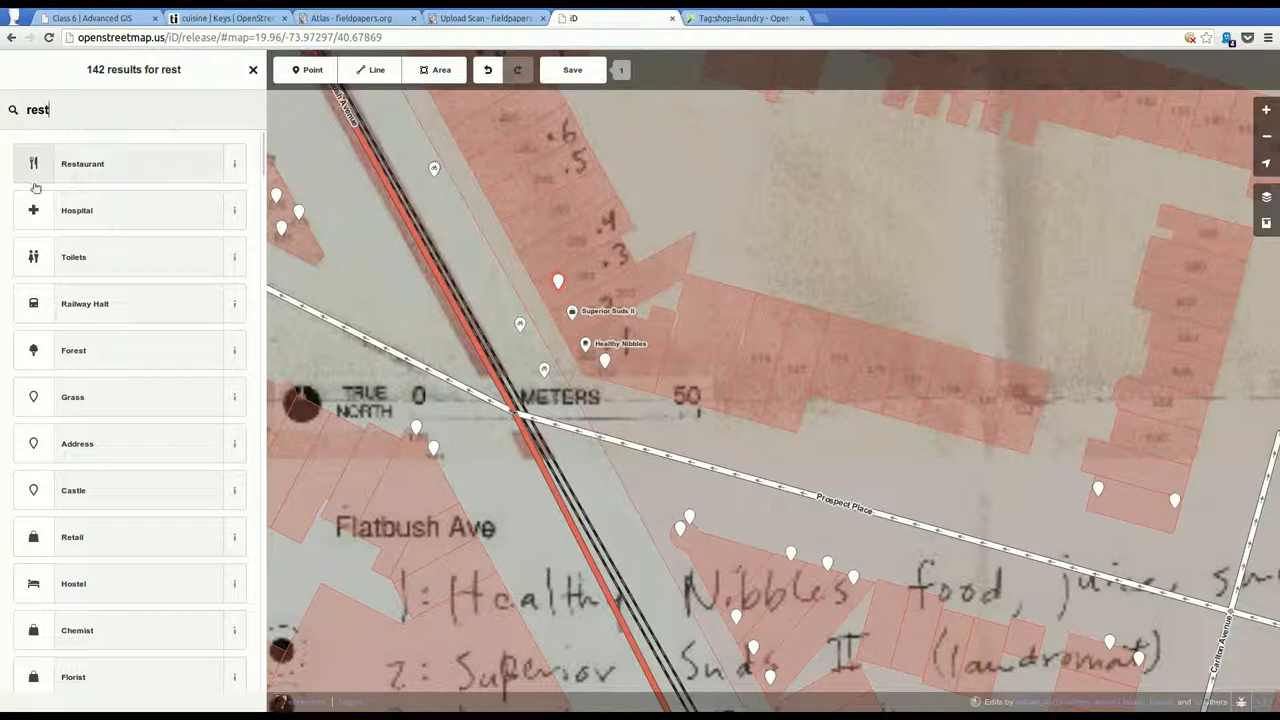
click(120, 165)
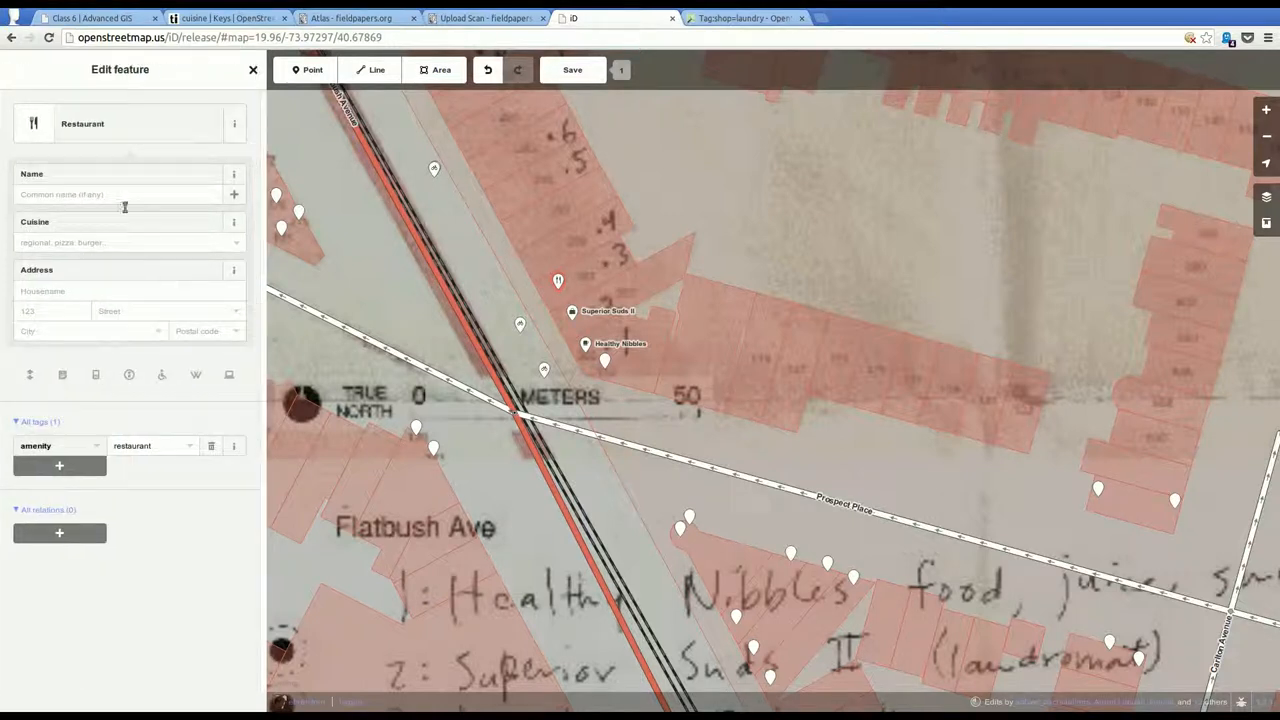
Name it 'Joy Indian Restaurant' with cuisine indian
click(130, 205)
text(Joy Indian Restaurant)
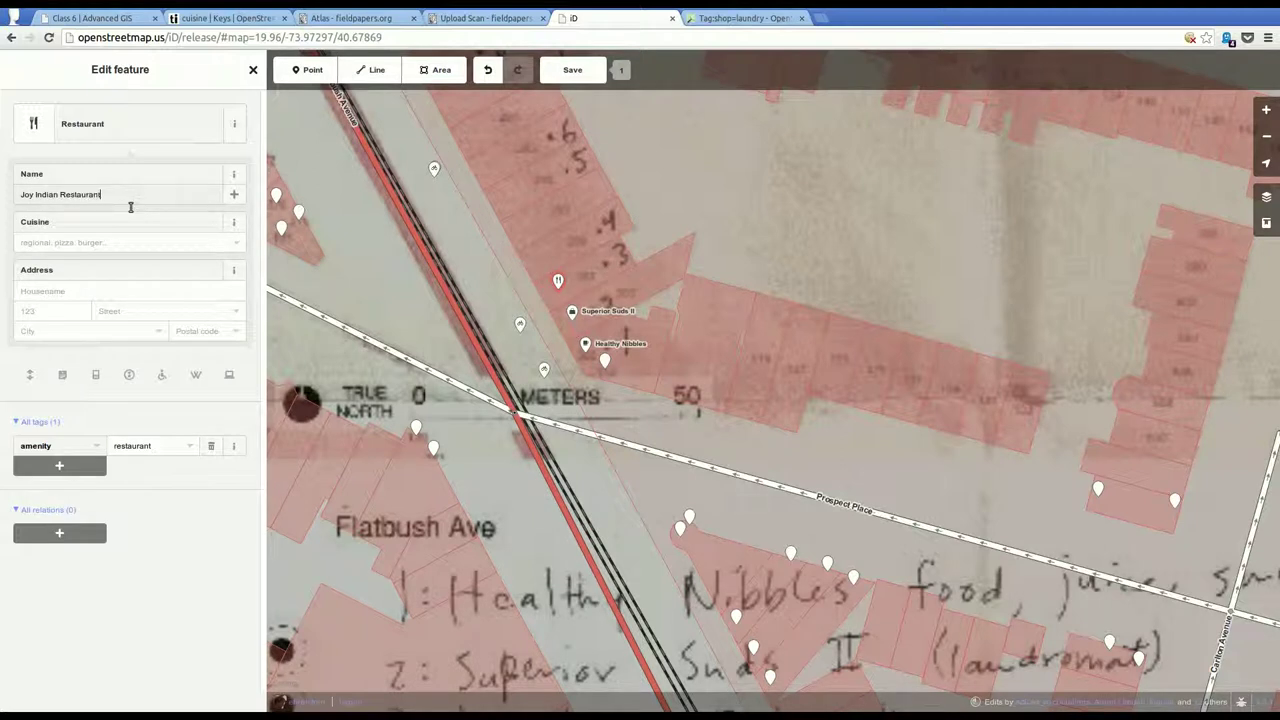
key(Return)
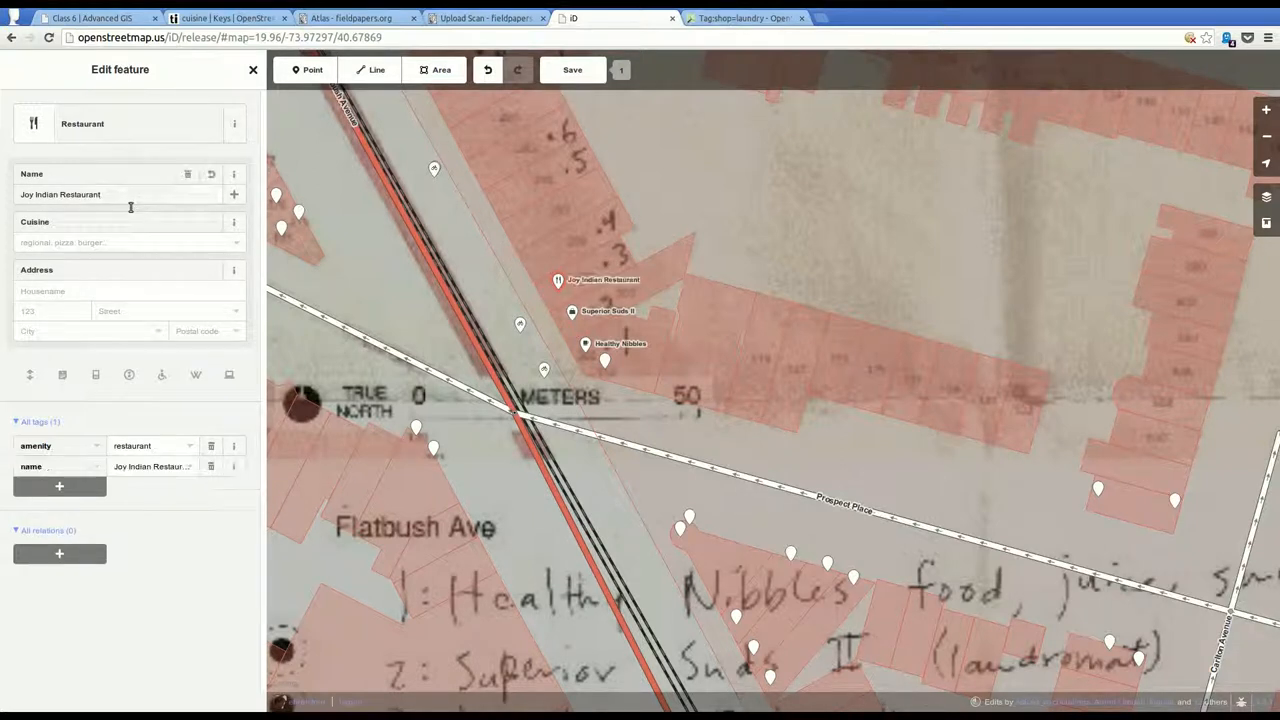
key(Tab)
text(in)
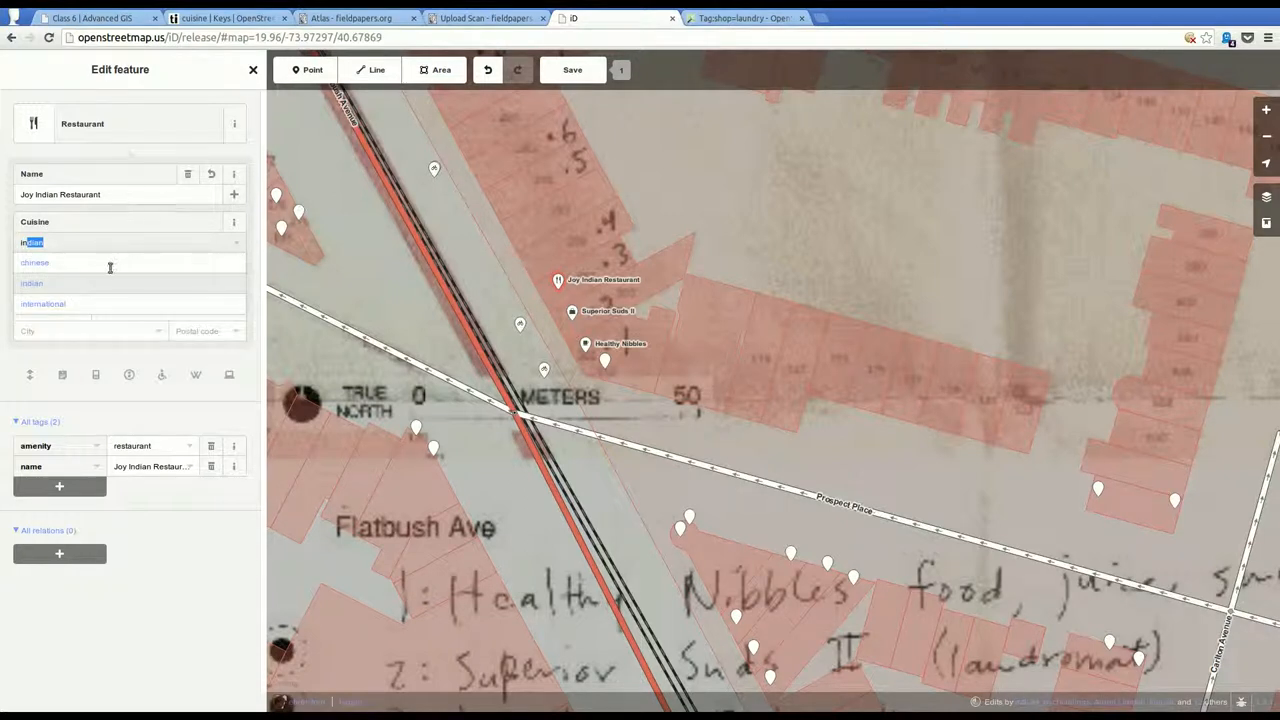
key(Return)
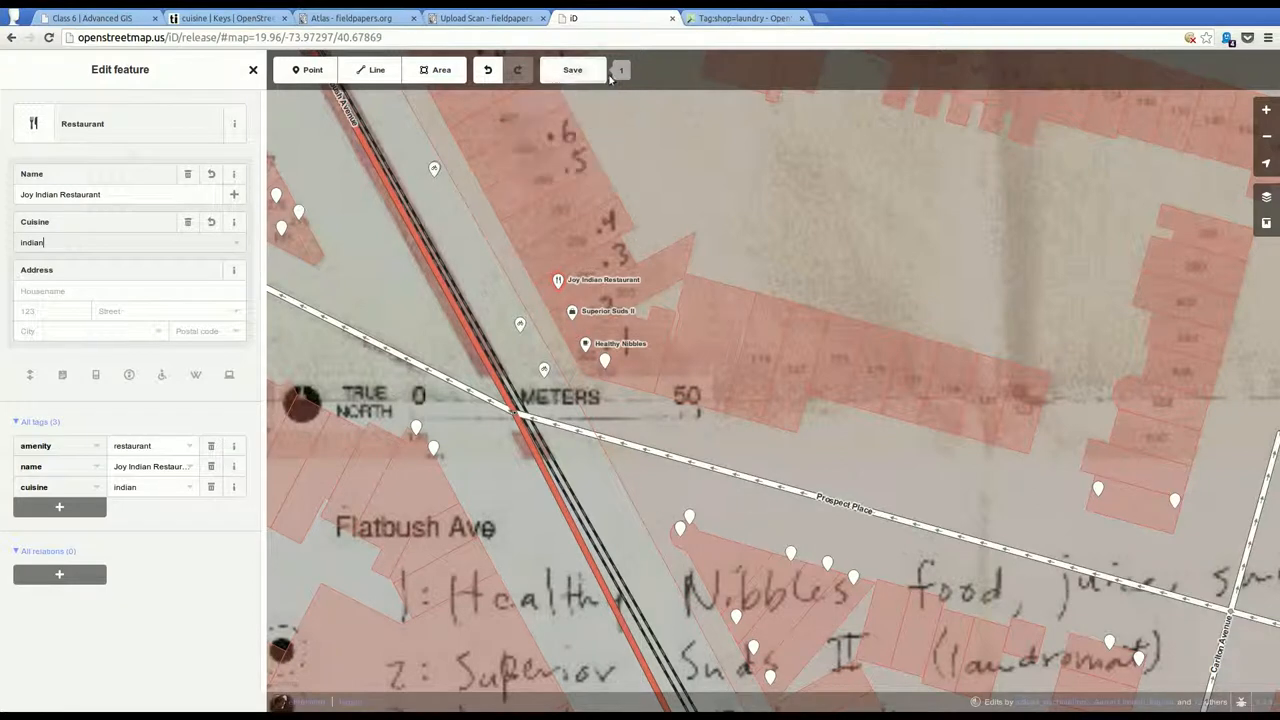
Upload the restaurant point with the commit message 'Add Joy Indian Restaurant'
click(572, 70)
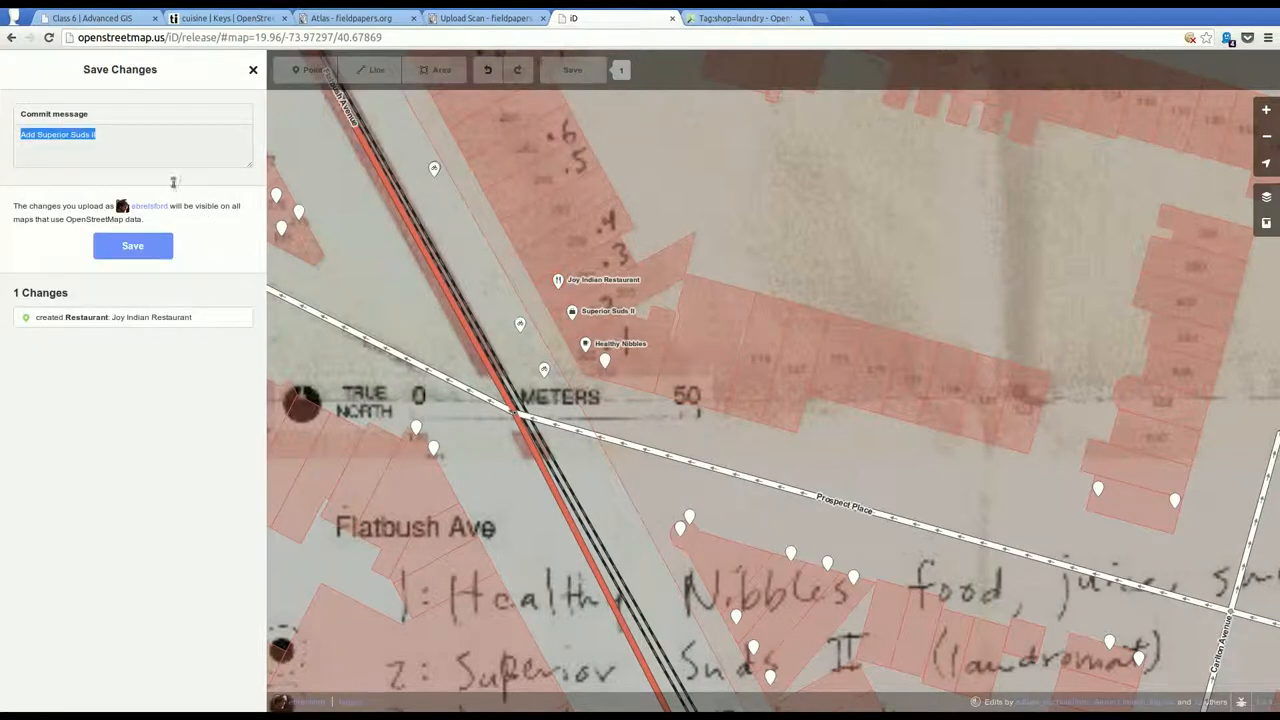
key(End)
key(ctrl+shift+Left)
key(ctrl+shift+Left)
key(ctrl+shift+Left)
text(Jo)
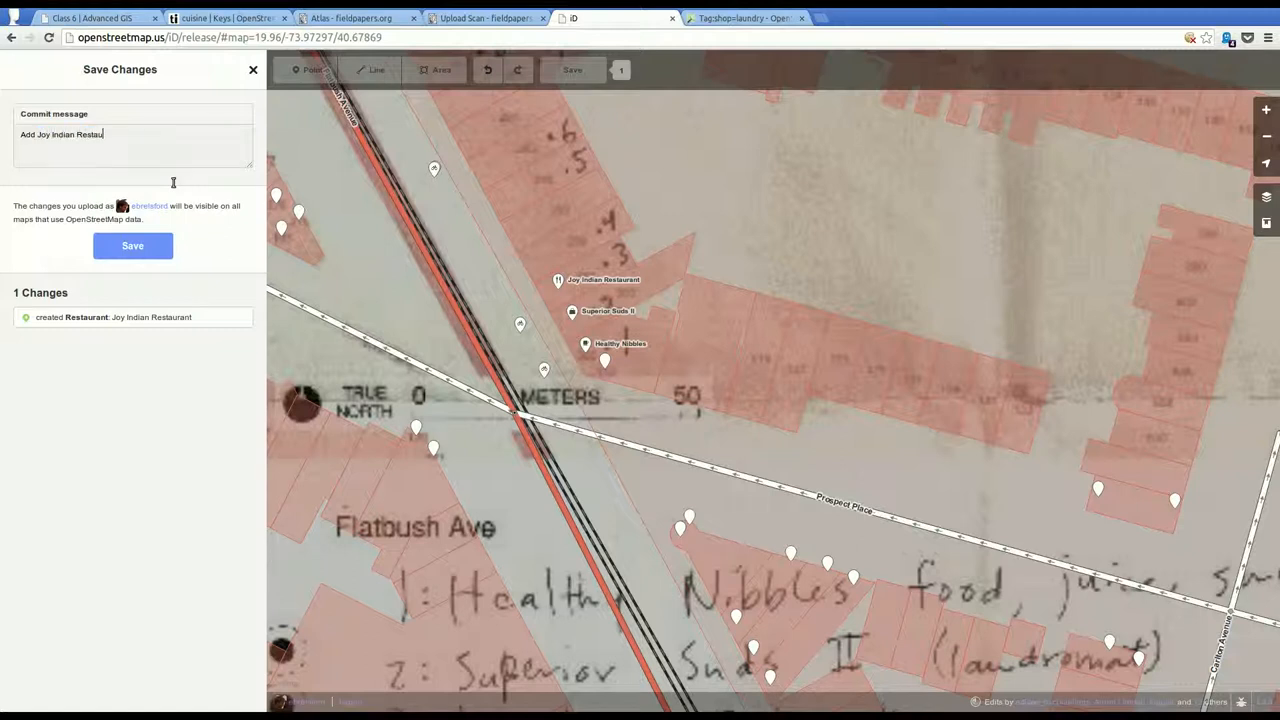
click(133, 252)
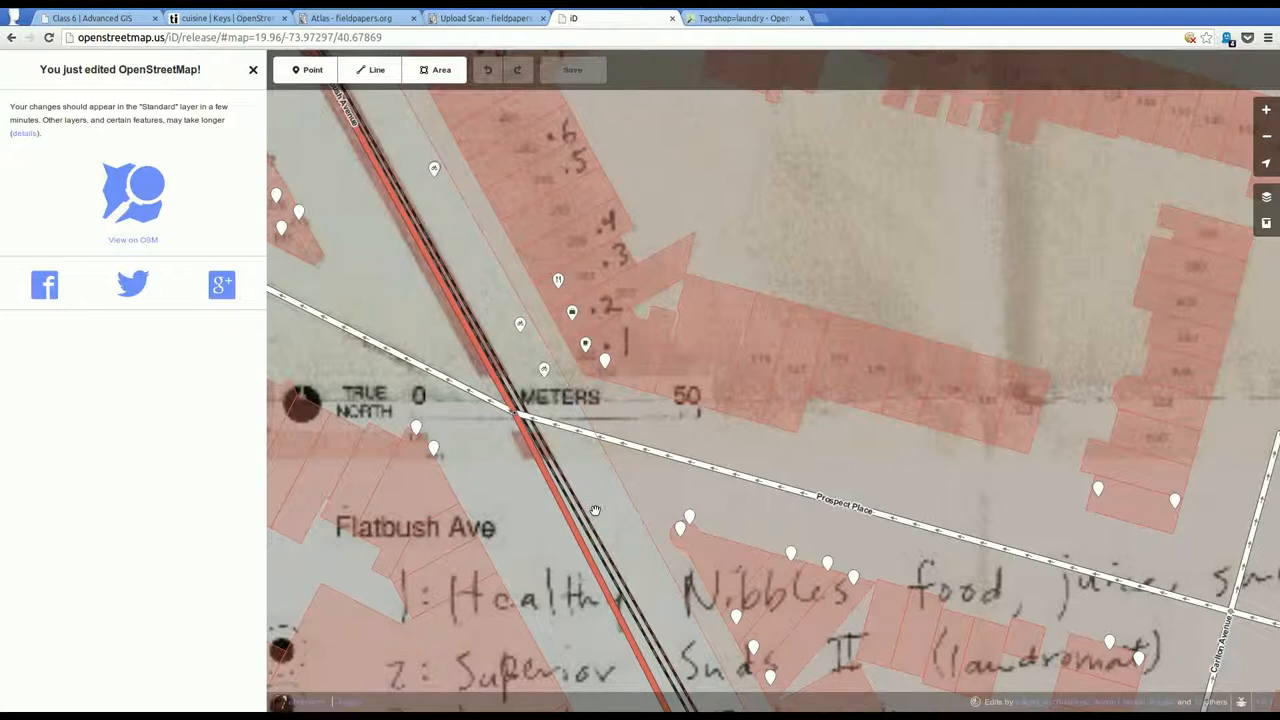
drag(583, 527, 687, 578)
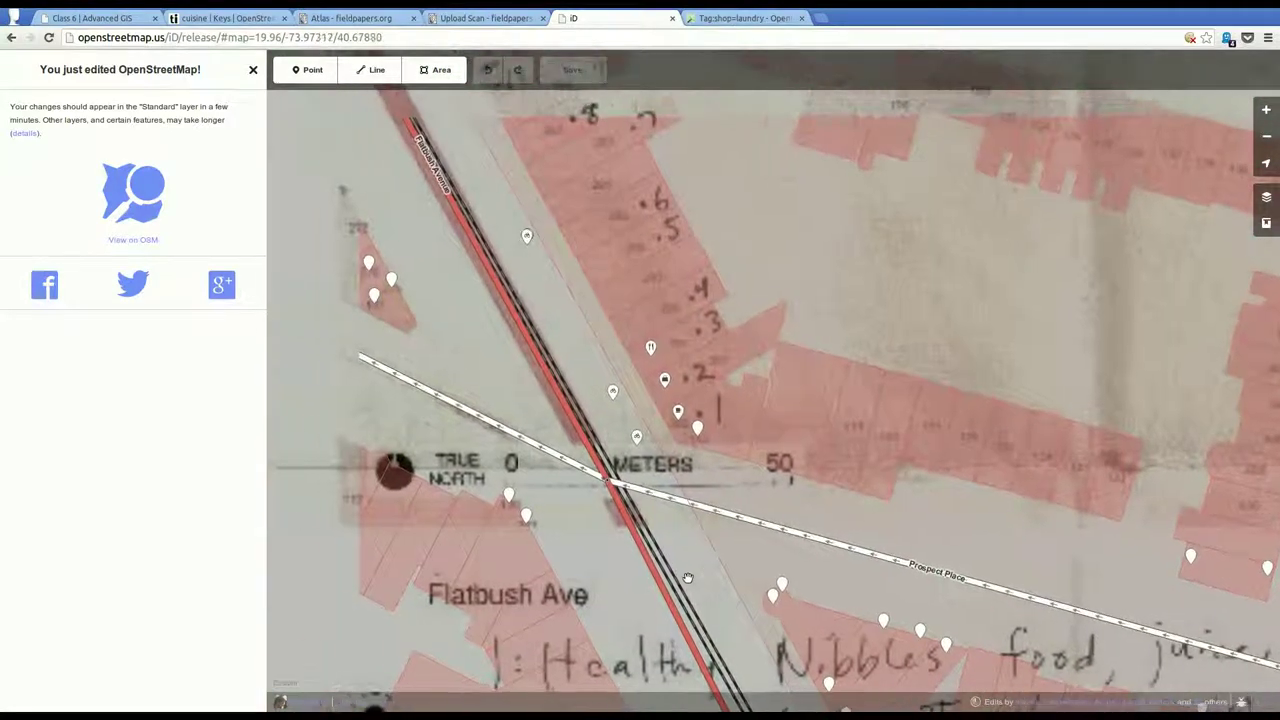
Switch the background to Bing aerial imagery and pan around Flatbush Avenue and the new points
click(1266, 200)
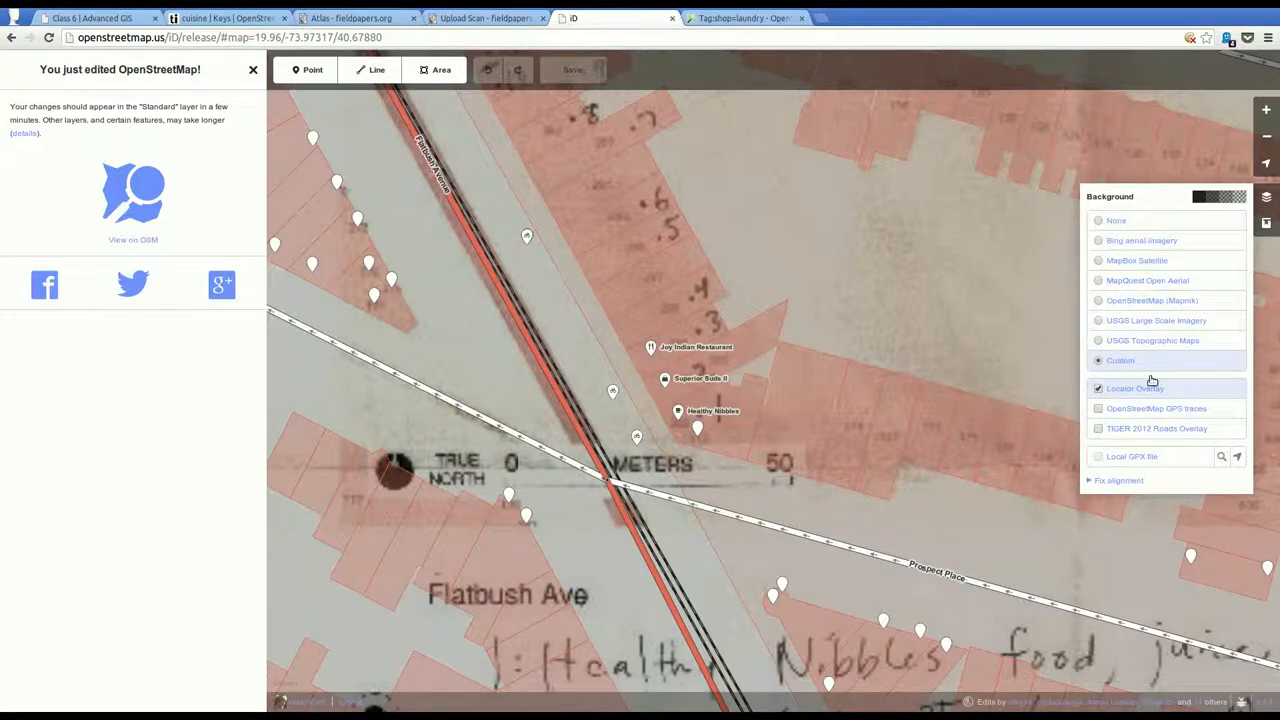
click(1168, 242)
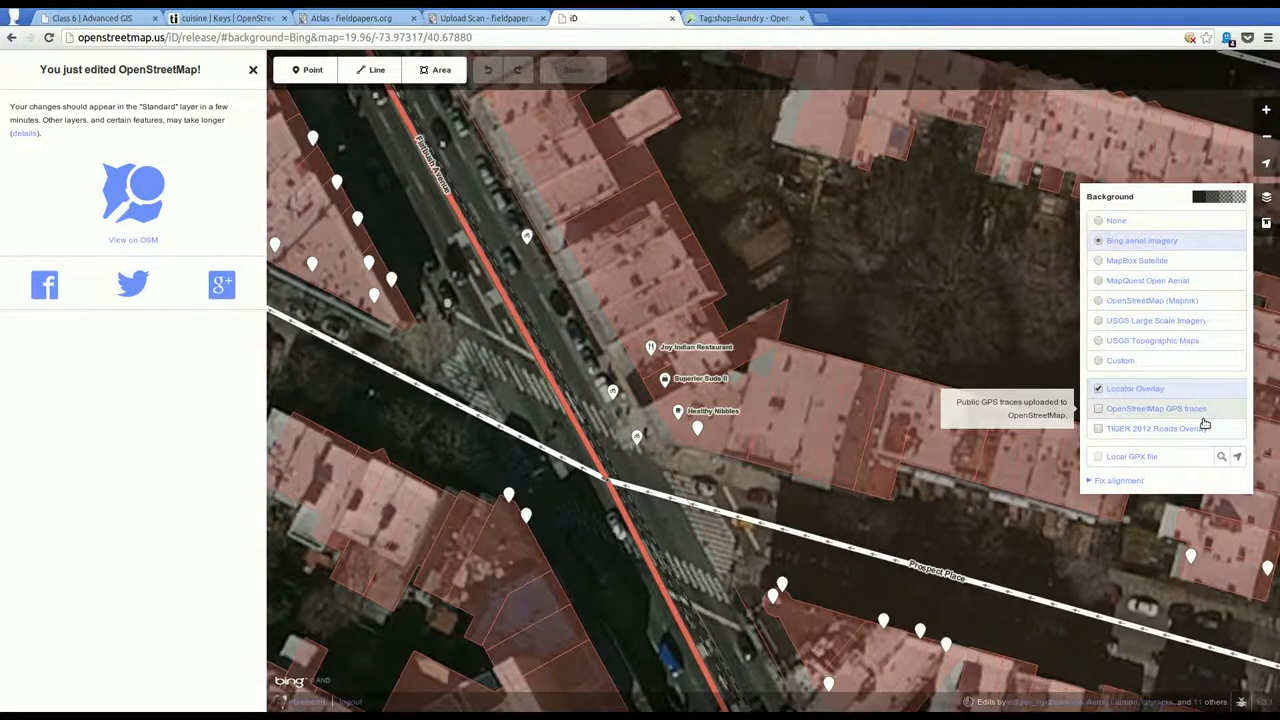
mouse_move(948, 309)
mouse_down()
mouse_move(890, 316)
mouse_move(870, 531)
mouse_move(1158, 582)
mouse_move(1094, 519)
mouse_up()
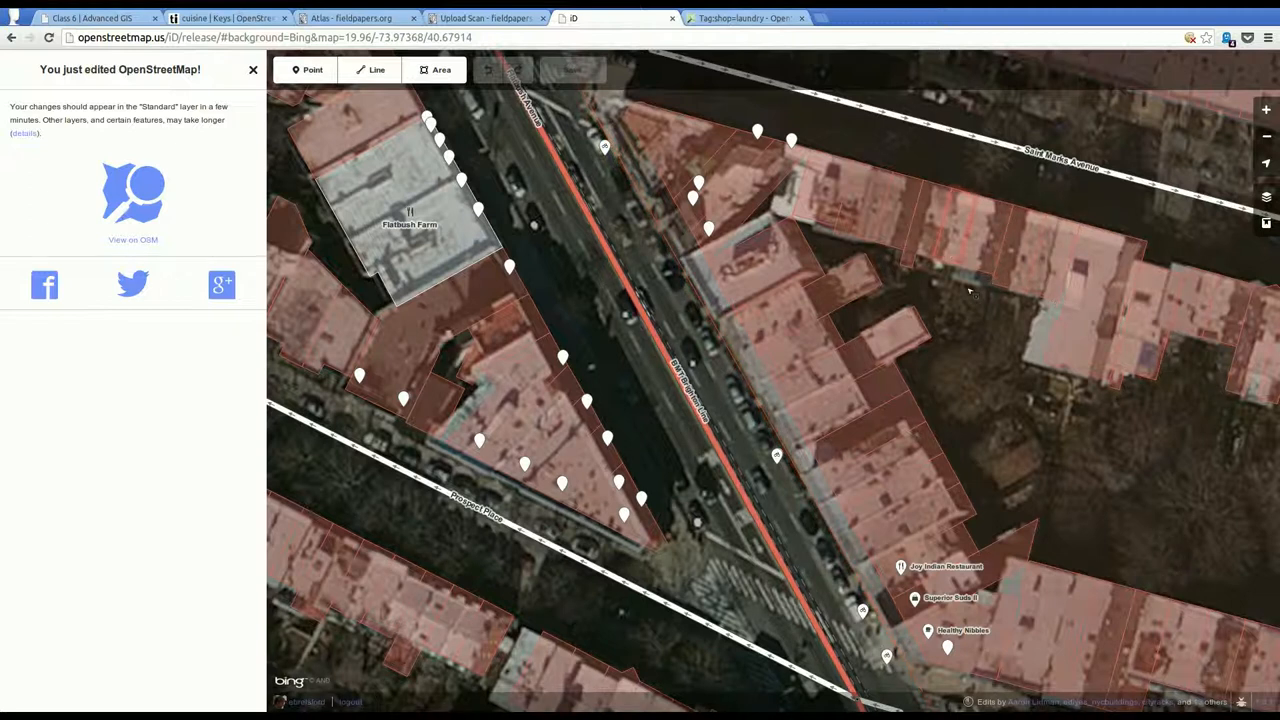
drag(1117, 503, 788, 326)
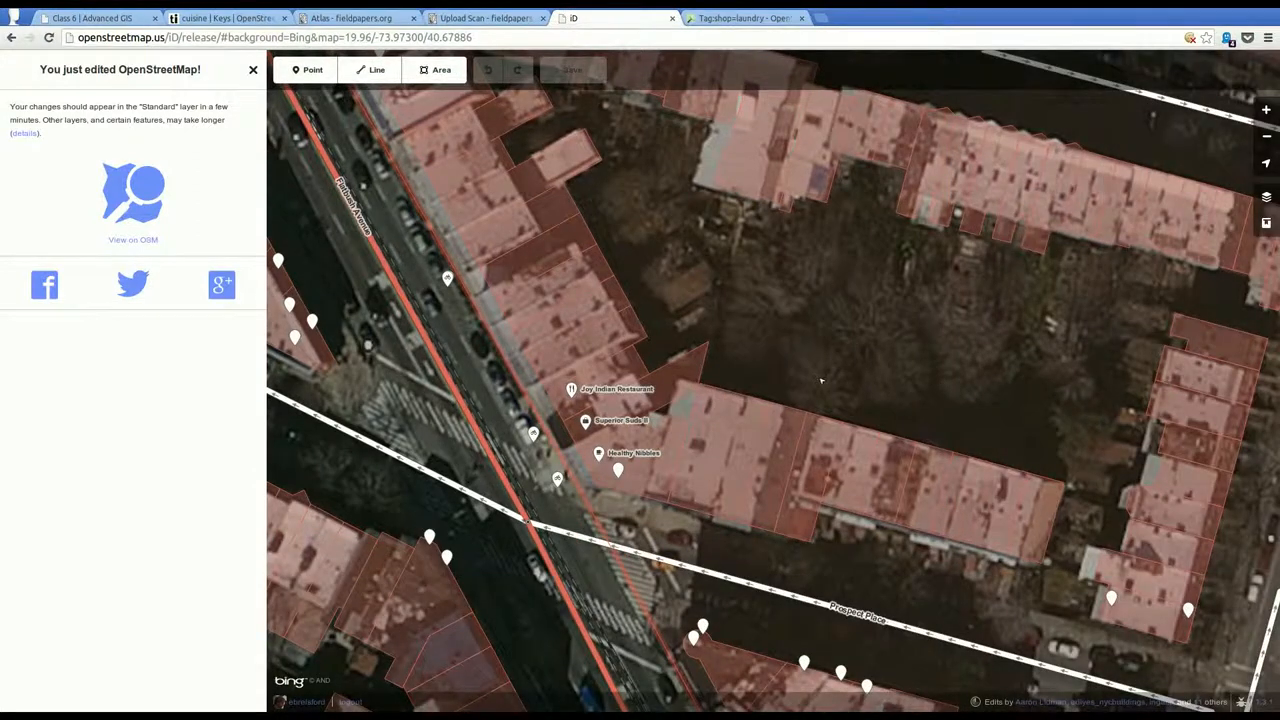
drag(821, 381, 1029, 436)
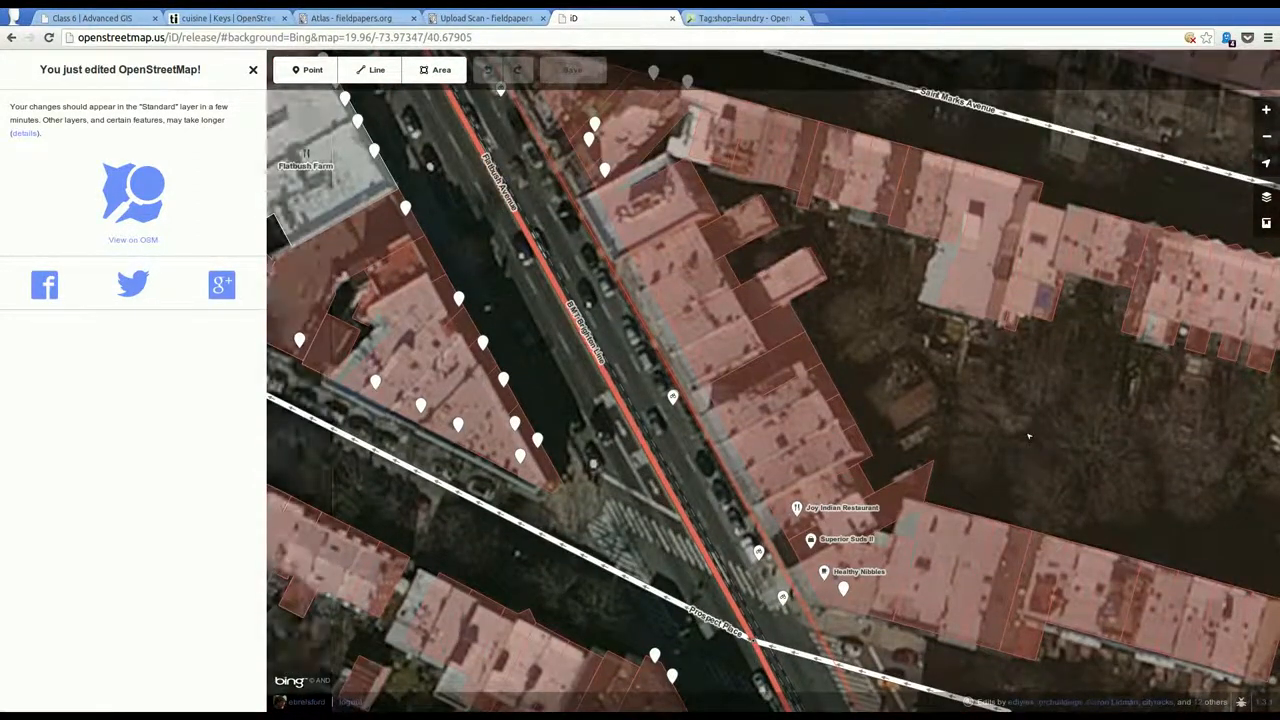
Turn on the OpenStreetMap GPS traces overlay over the Bing imagery
click(1266, 197)
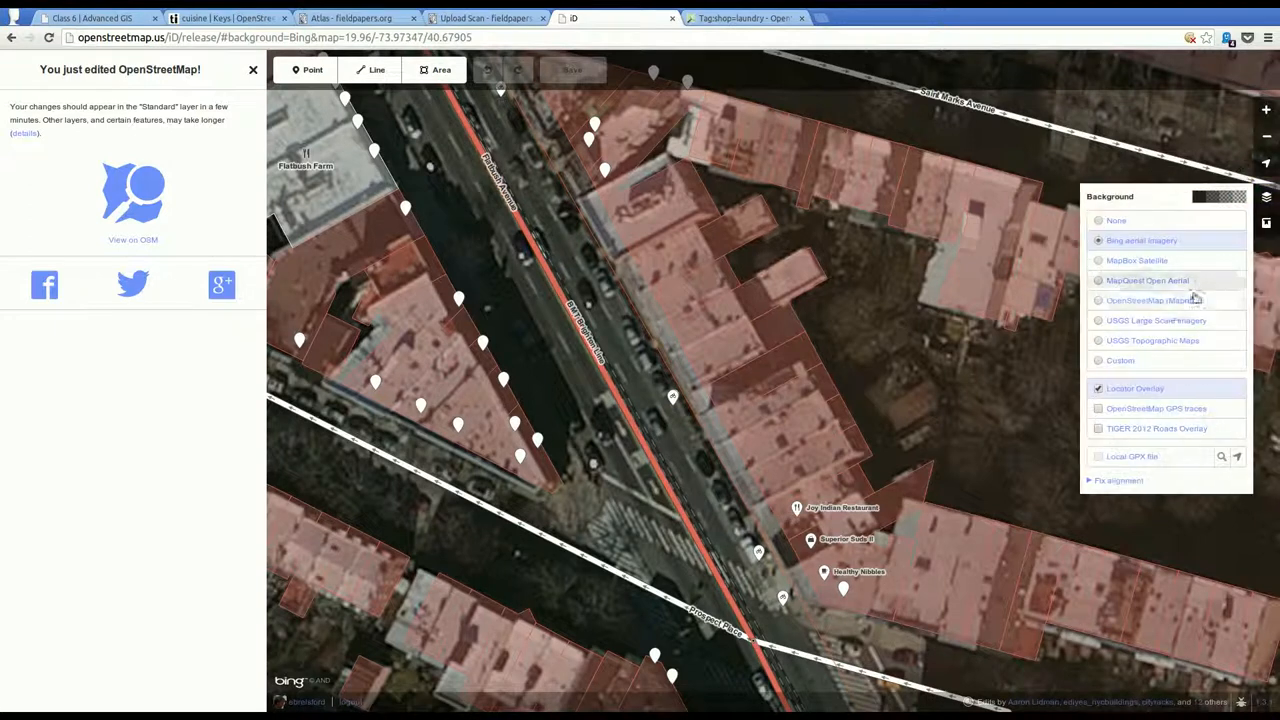
click(1147, 430)
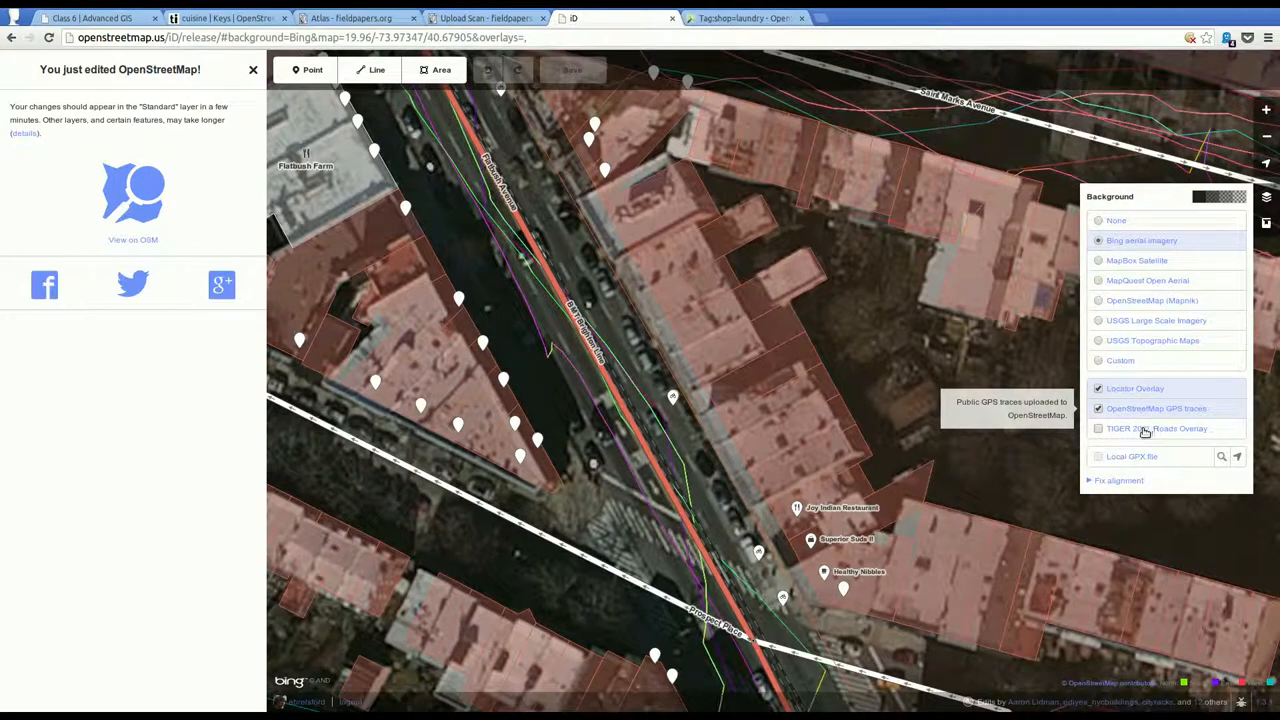
click(965, 385)
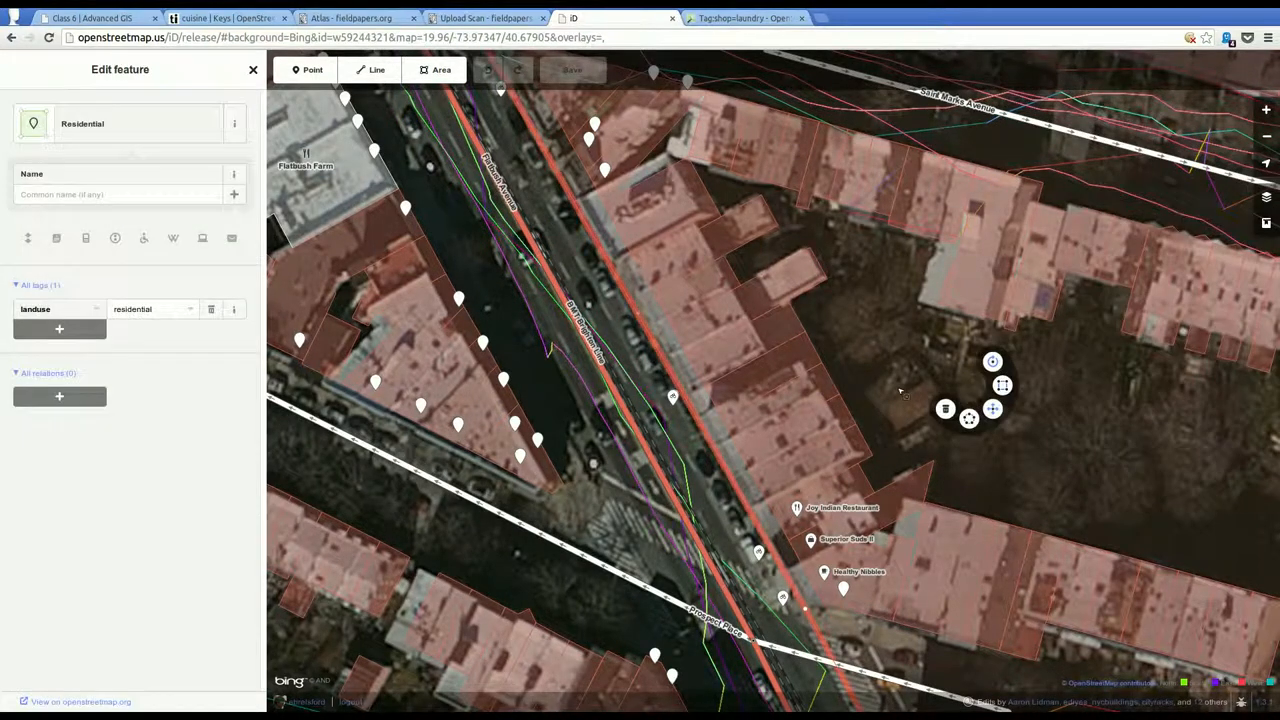
click(527, 350)
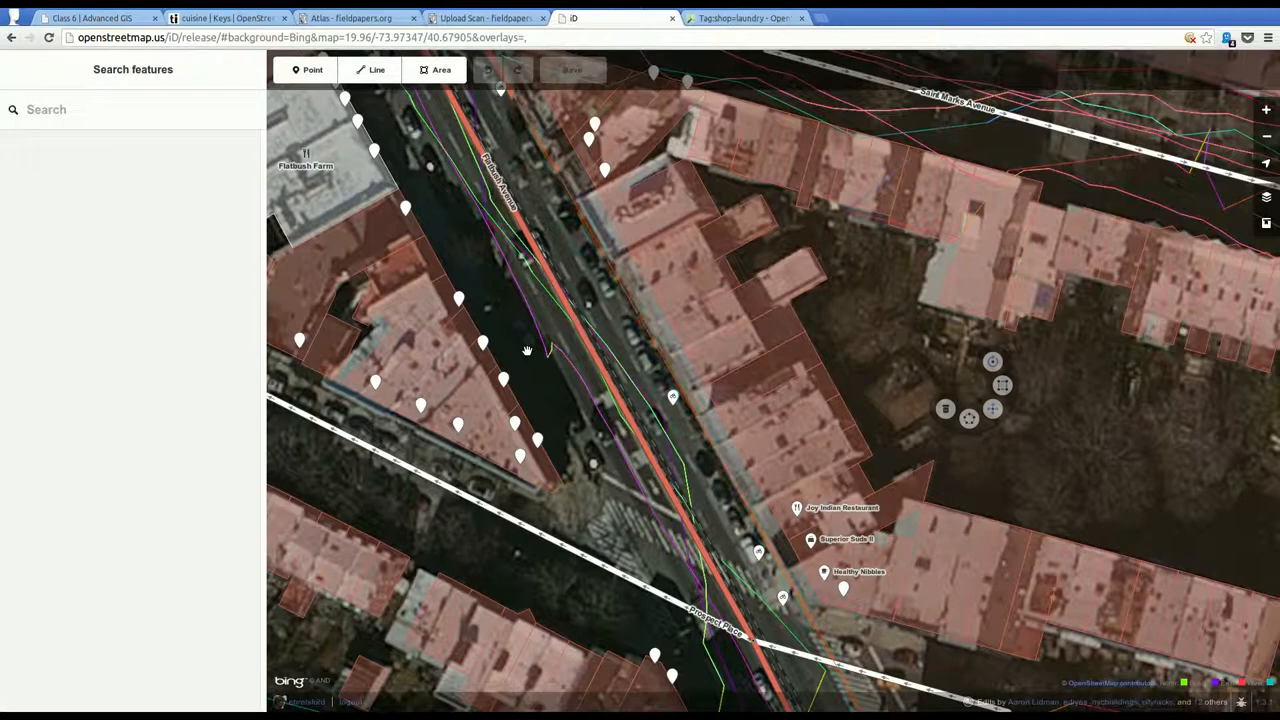
scroll(527, 350, down, 1)
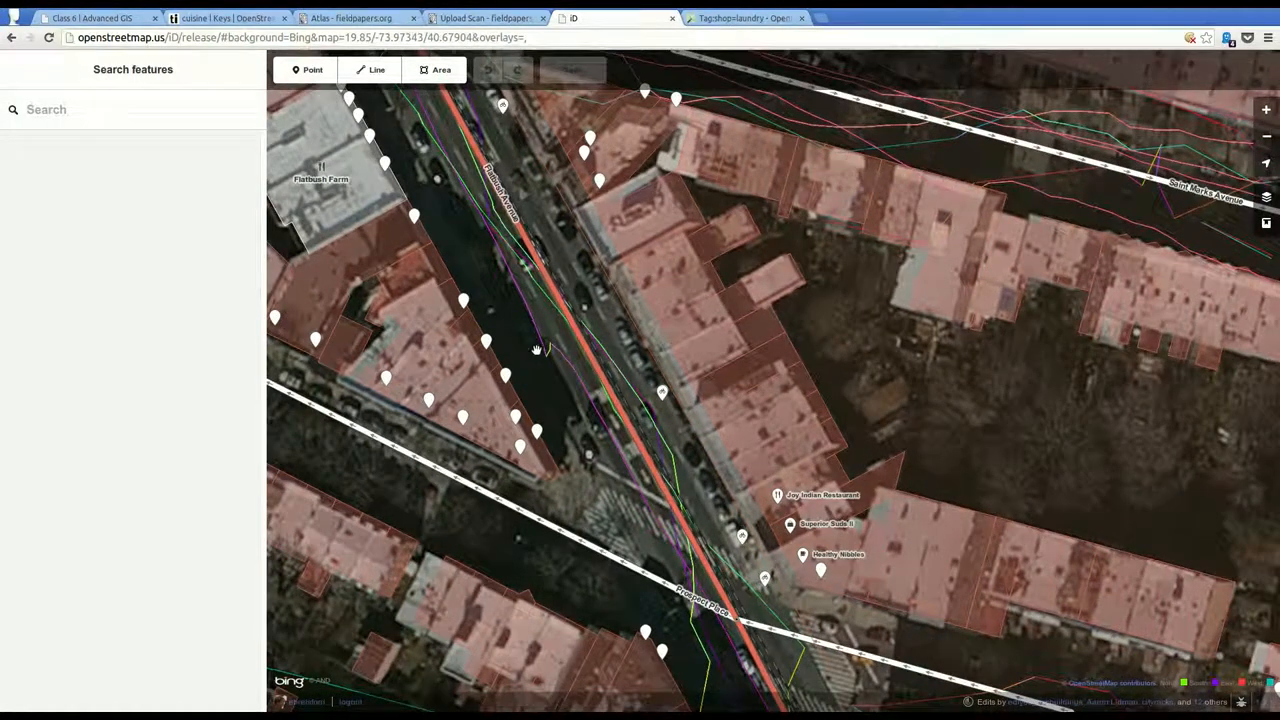
Pan along Flatbush Avenue and the blocks west of the intersection to inspect the GPS traces
drag(528, 340, 620, 495)
scroll(620, 495, down, 1)
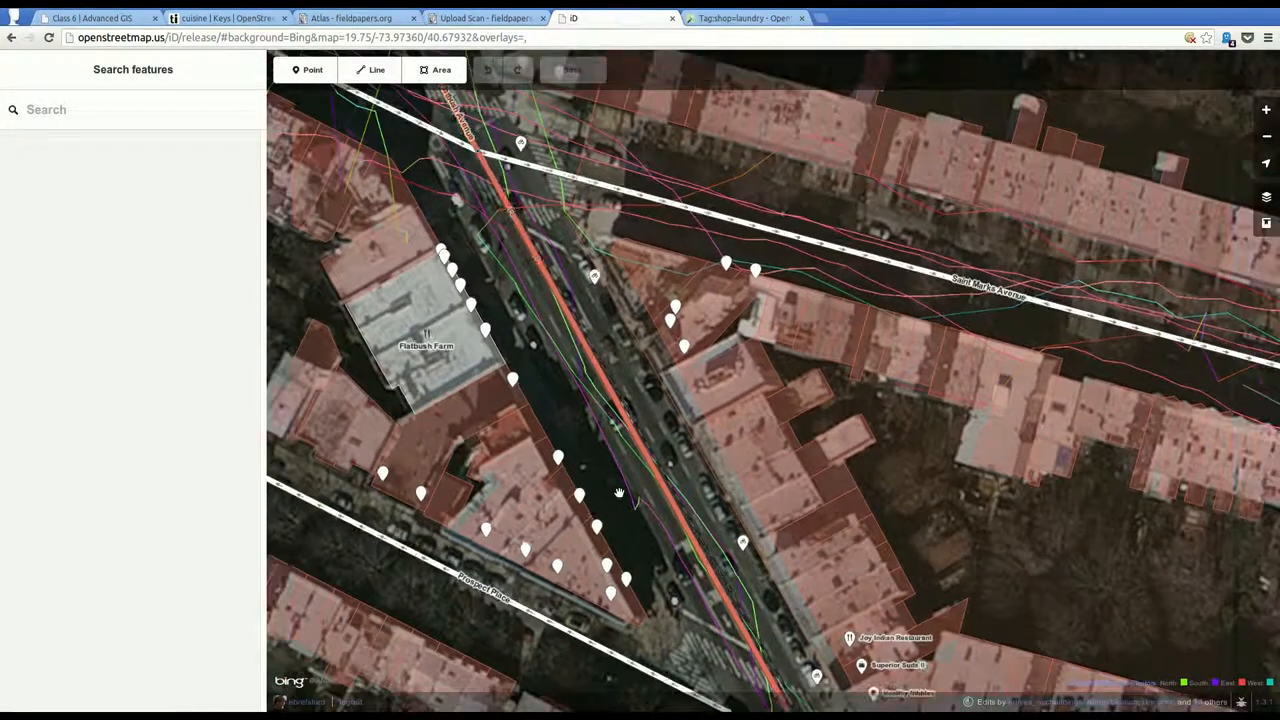
scroll(620, 494, down, 1)
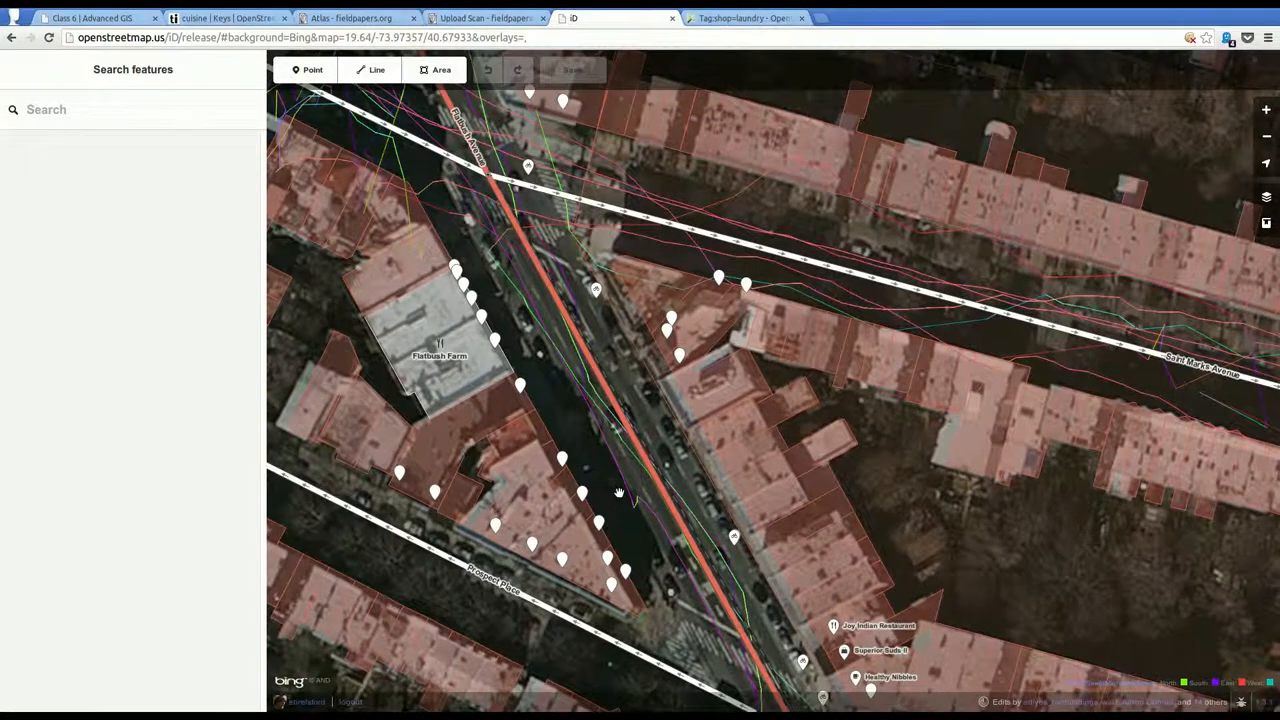
scroll(619, 493, down, 1)
scroll(619, 493, down, 1)
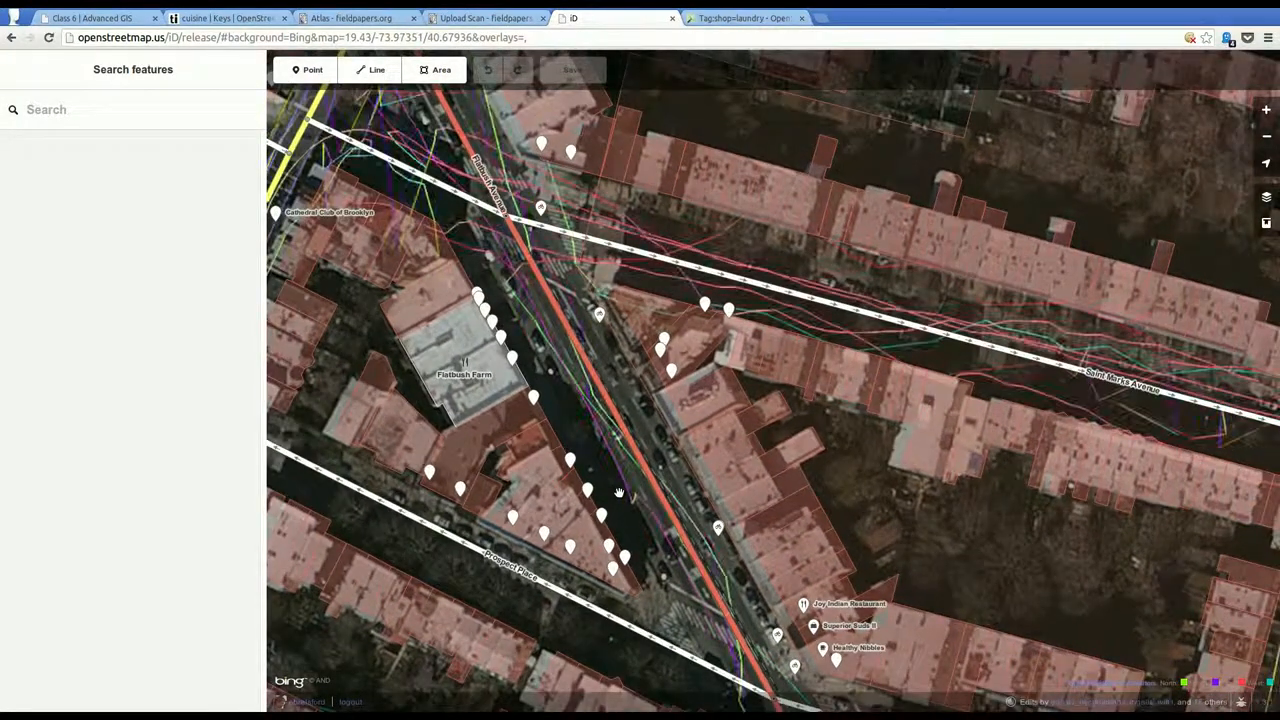
drag(625, 510, 533, 254)
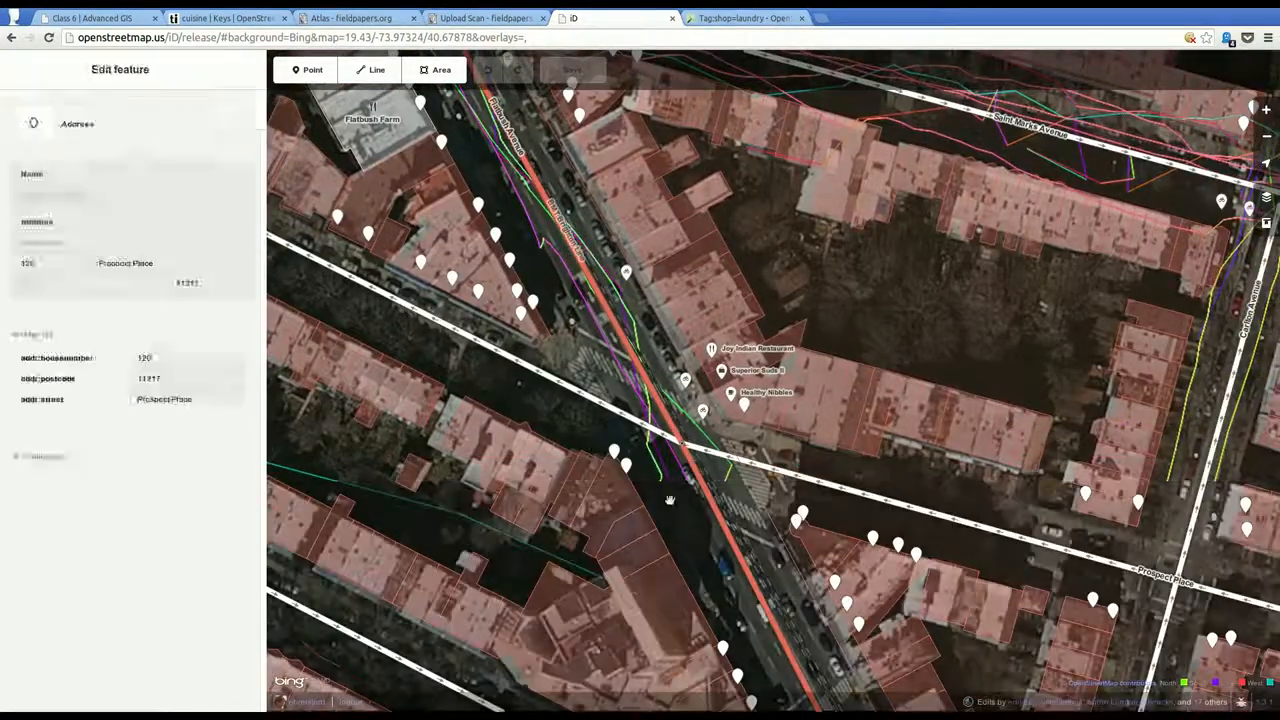
drag(669, 499, 531, 183)
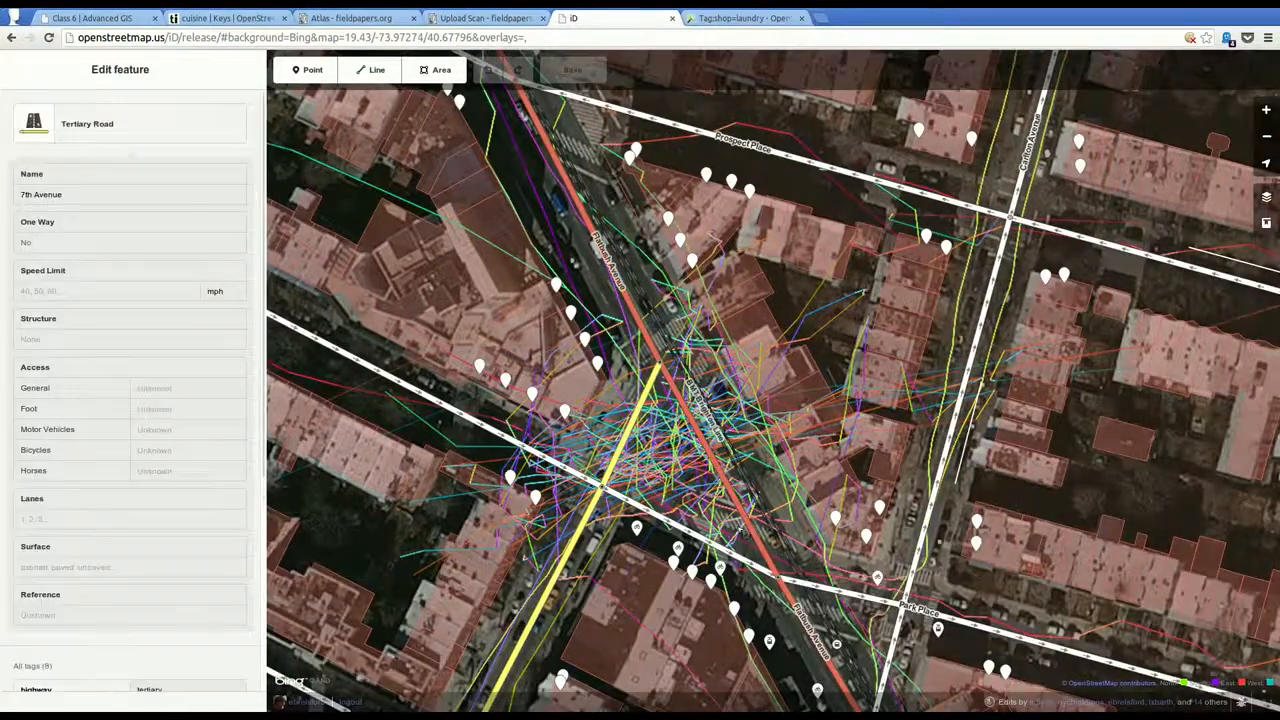
mouse_move(675, 511)
mouse_down()
mouse_move(569, 235)
mouse_move(672, 540)
mouse_up()
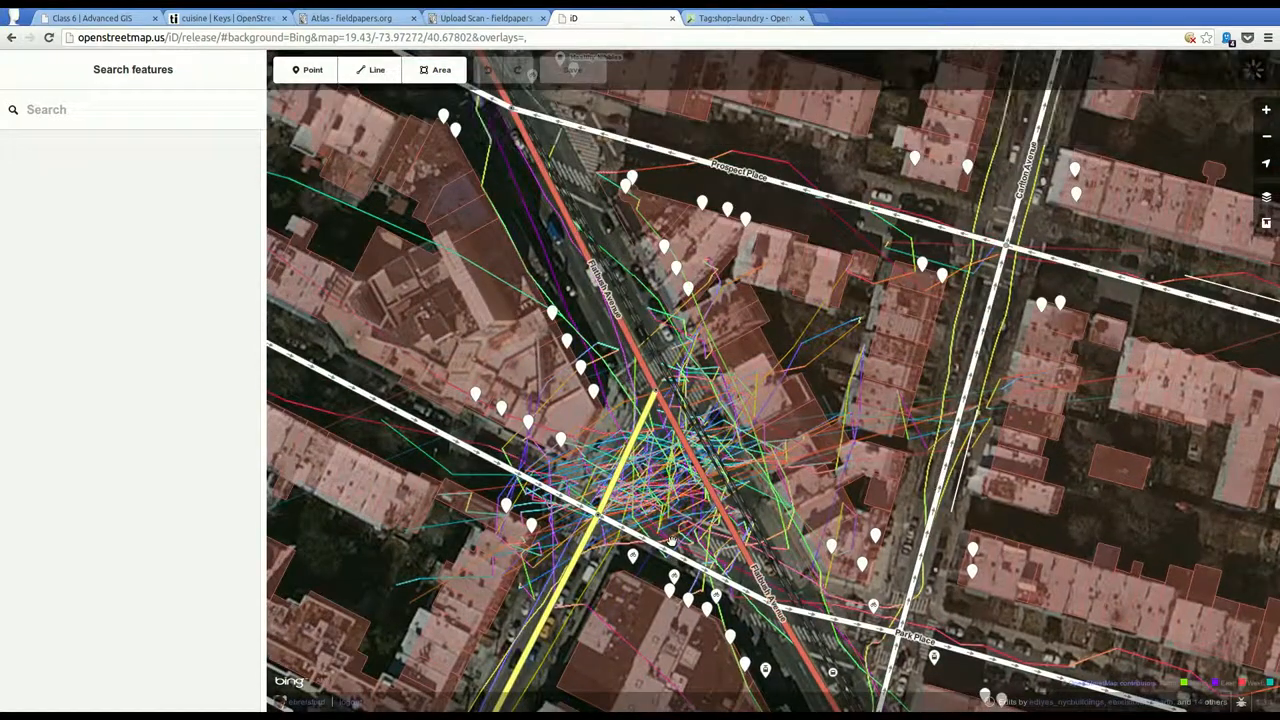
mouse_move(672, 540)
mouse_down()
mouse_move(1033, 453)
mouse_move(1092, 420)
mouse_up()
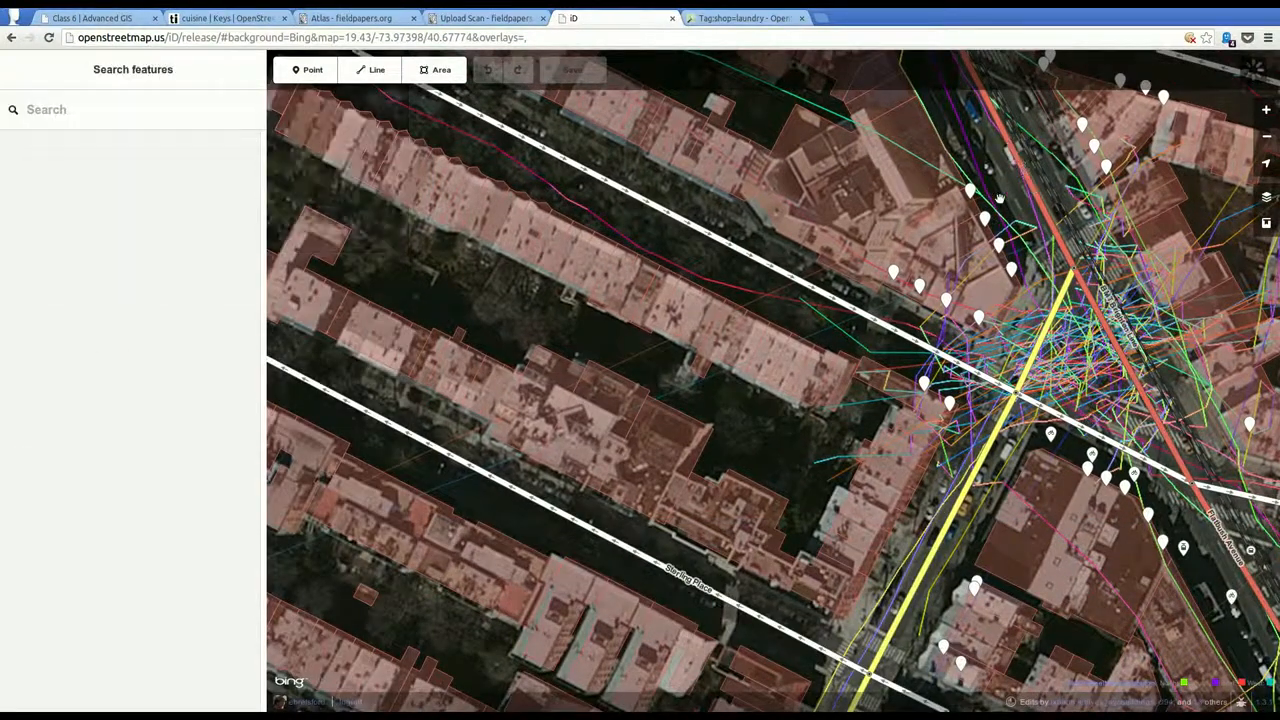
drag(950, 160, 868, 468)
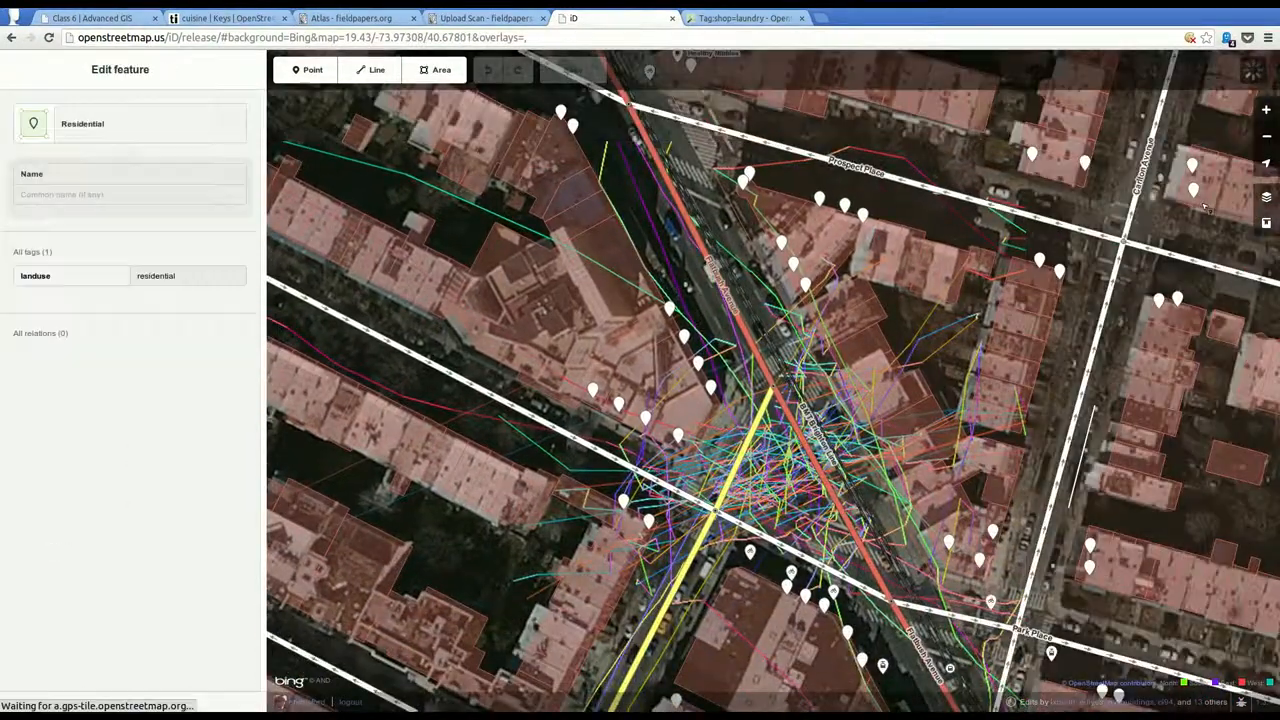
click(1265, 197)
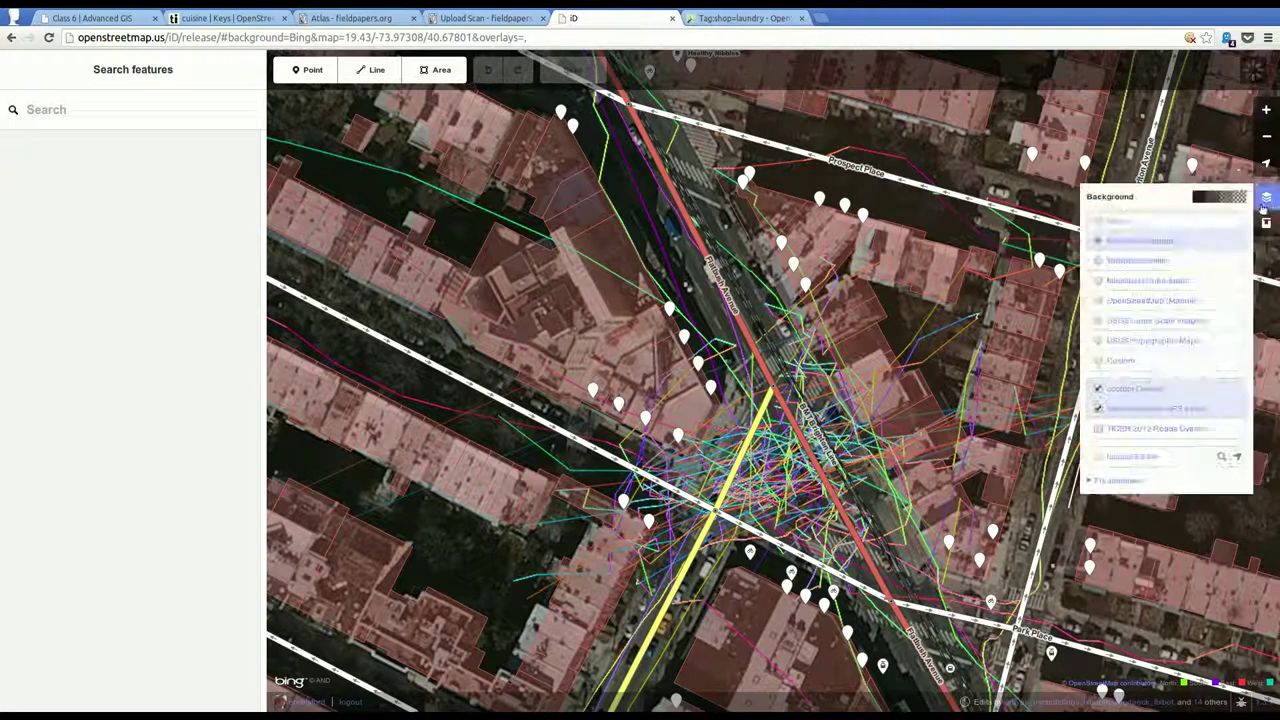
Hide the GPS traces and show the TIGER 2012 Roads Overlay, centred on Flatbush and Park Place
click(1140, 410)
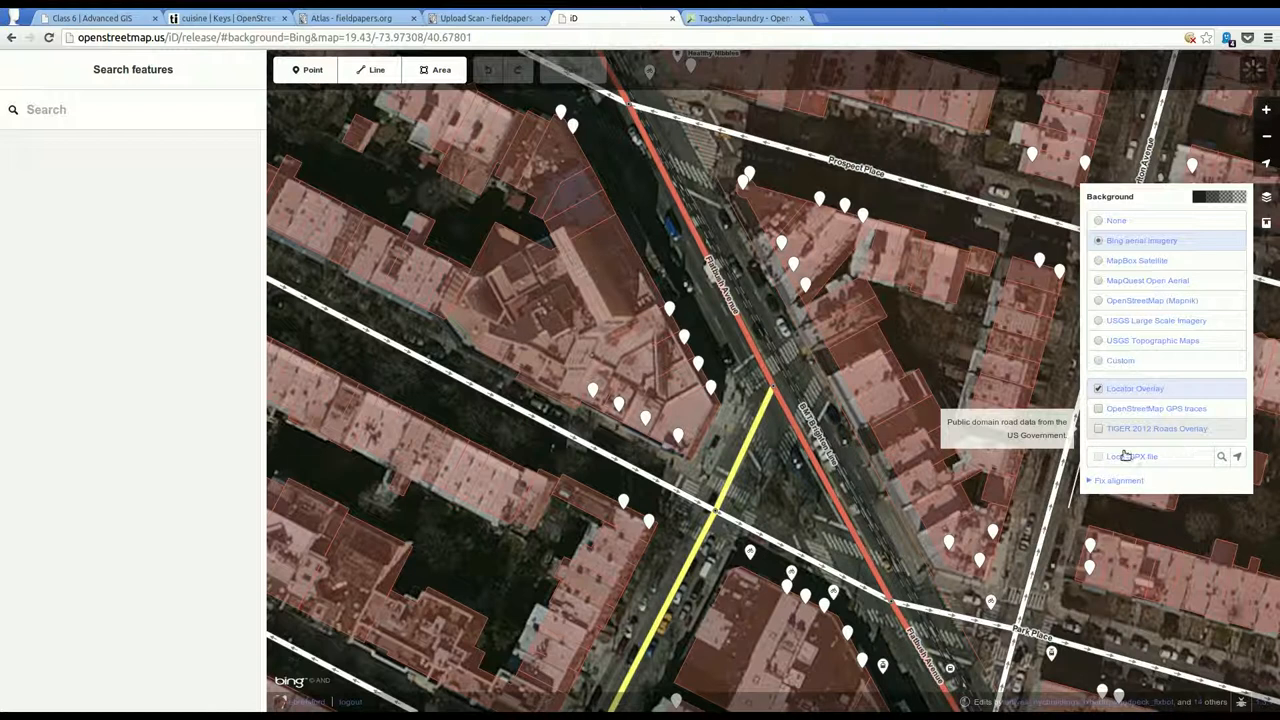
click(1230, 450)
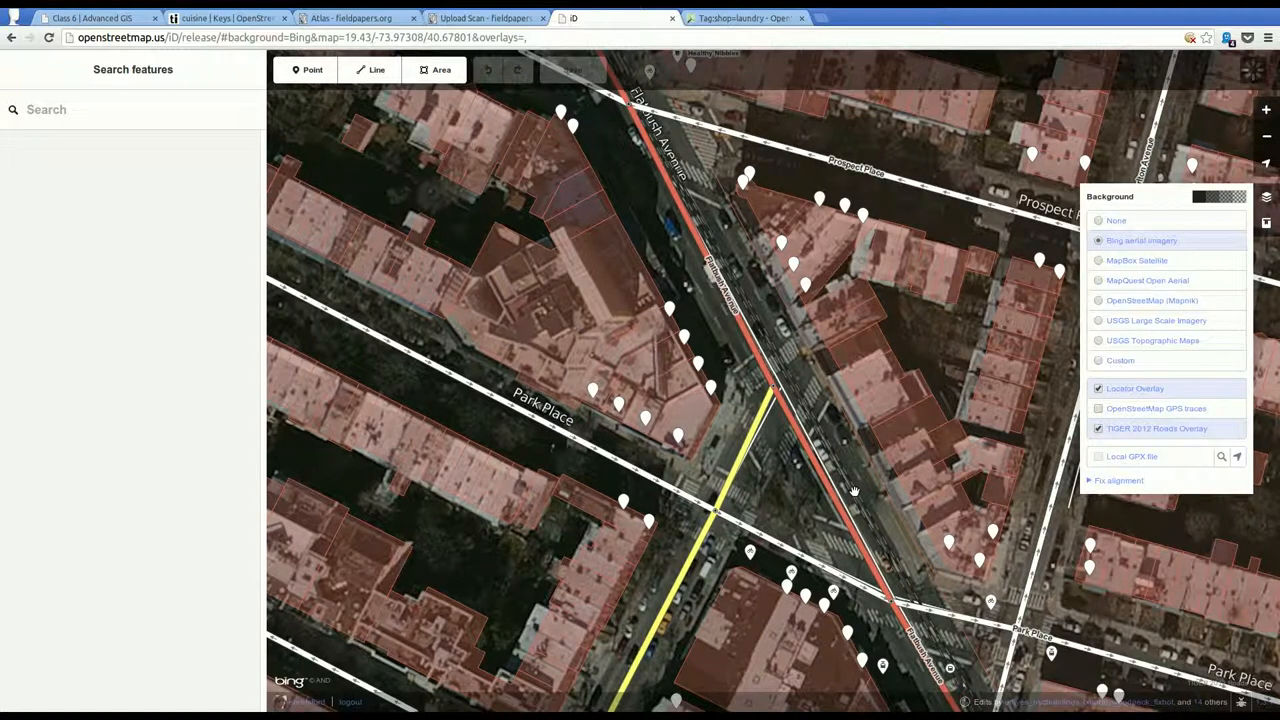
click(855, 492)
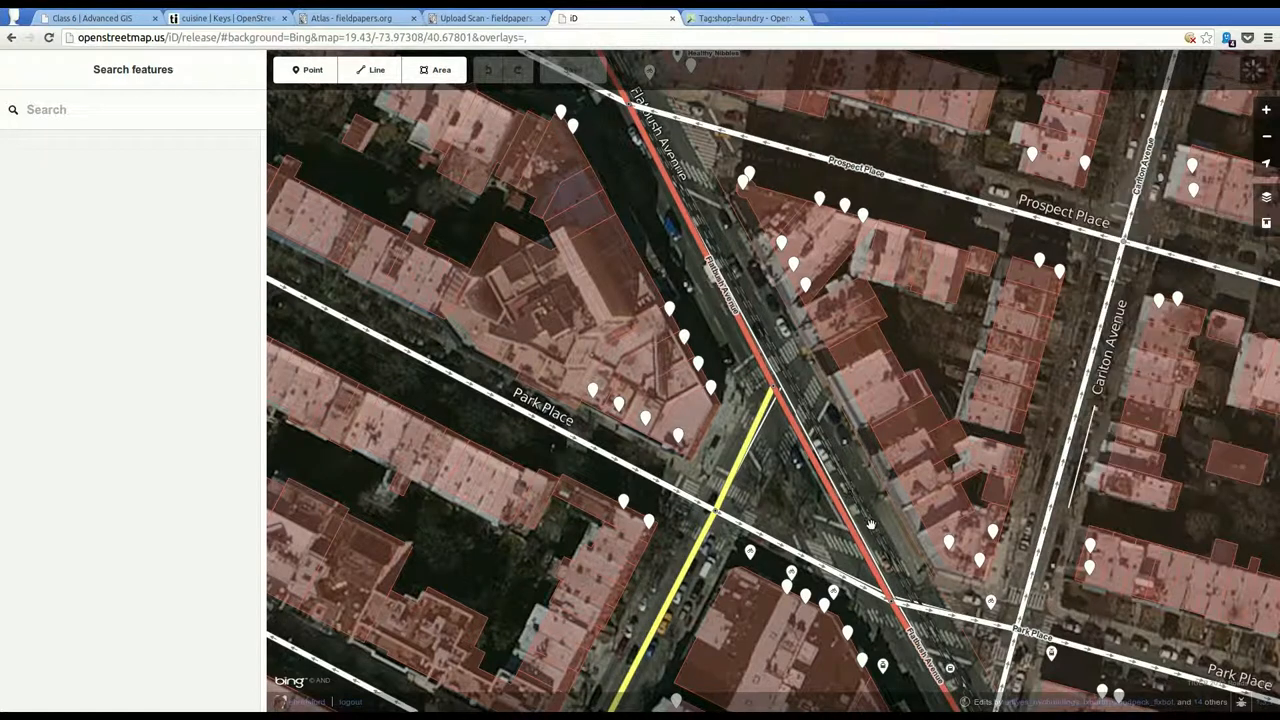
drag(855, 492, 768, 302)
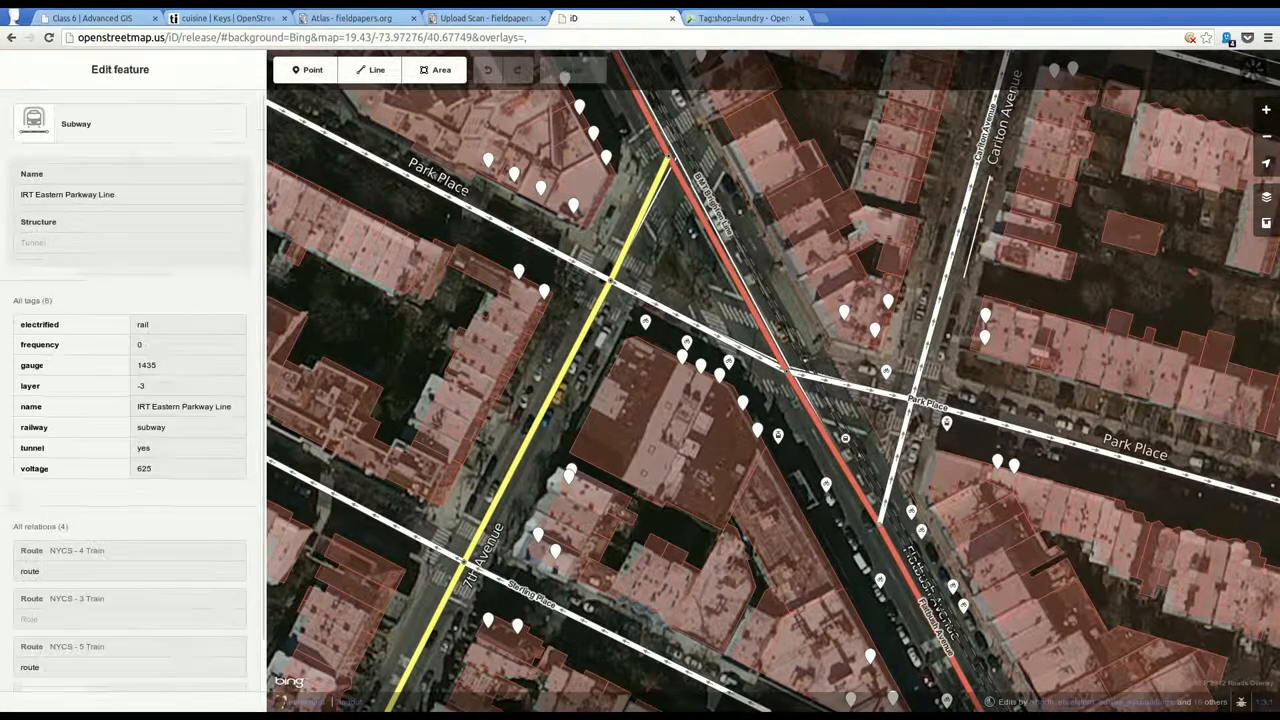
Move the Flatbush/7th Avenue traffic-signal node onto the TIGER line, undoing and redoing to check alignment
click(672, 172)
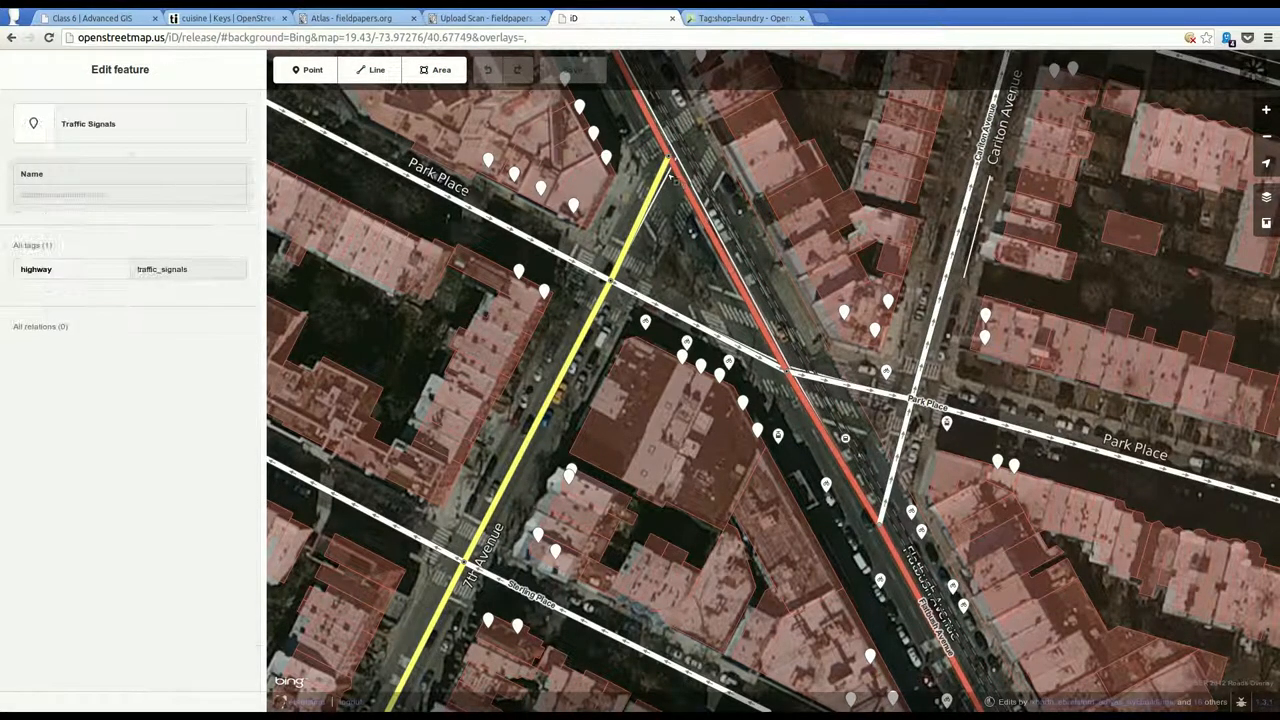
mouse_move(669, 172)
mouse_down()
mouse_move(630, 165)
mouse_move(665, 170)
mouse_up()
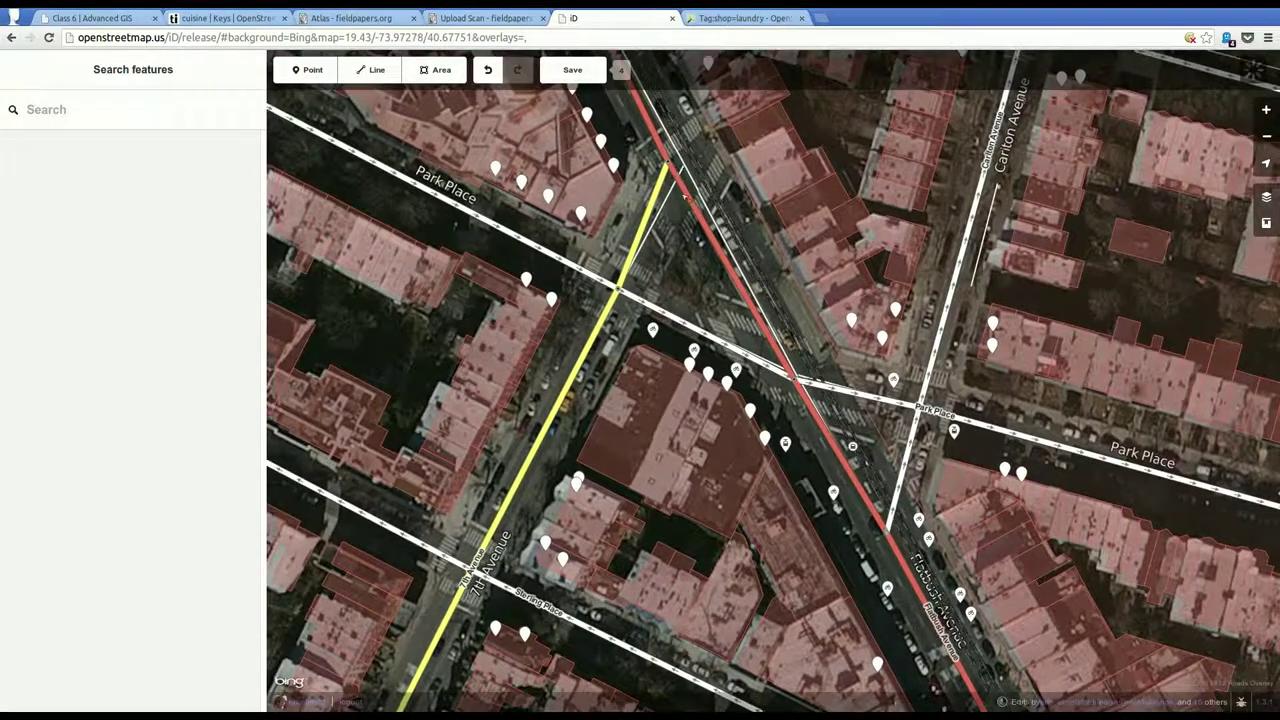
click(668, 168)
key(ctrl+z)
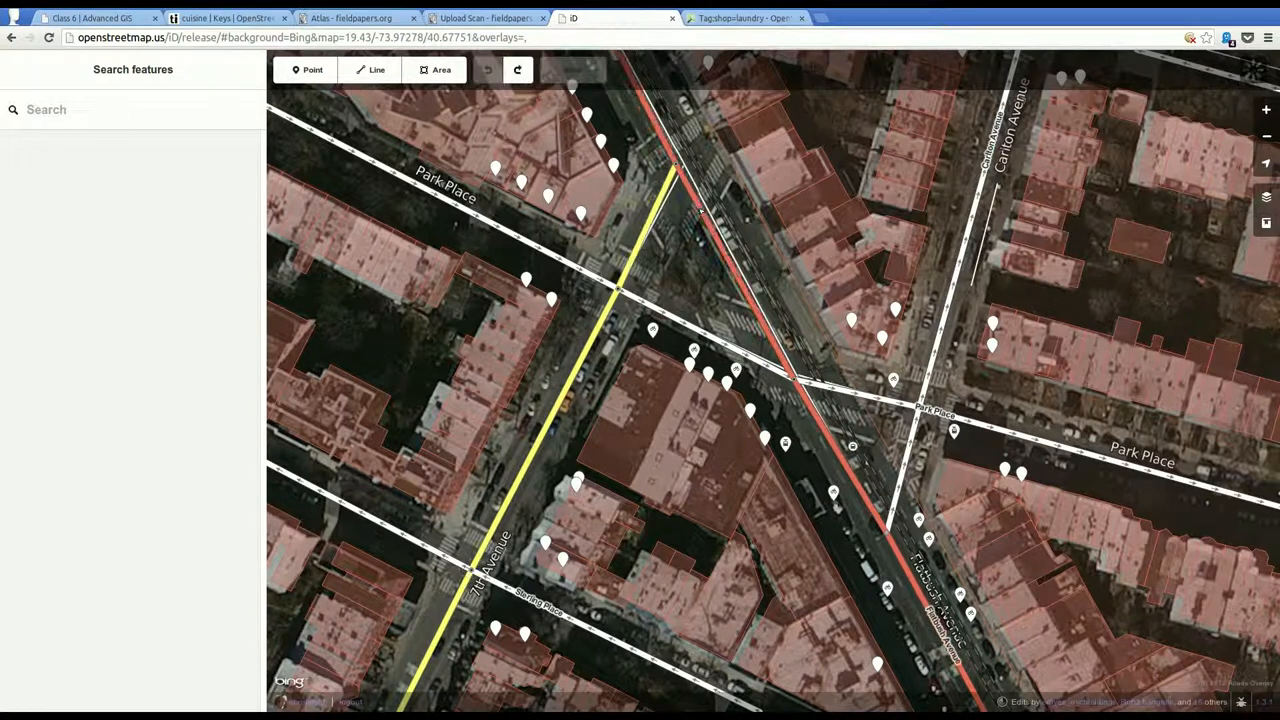
drag(690, 265, 660, 335)
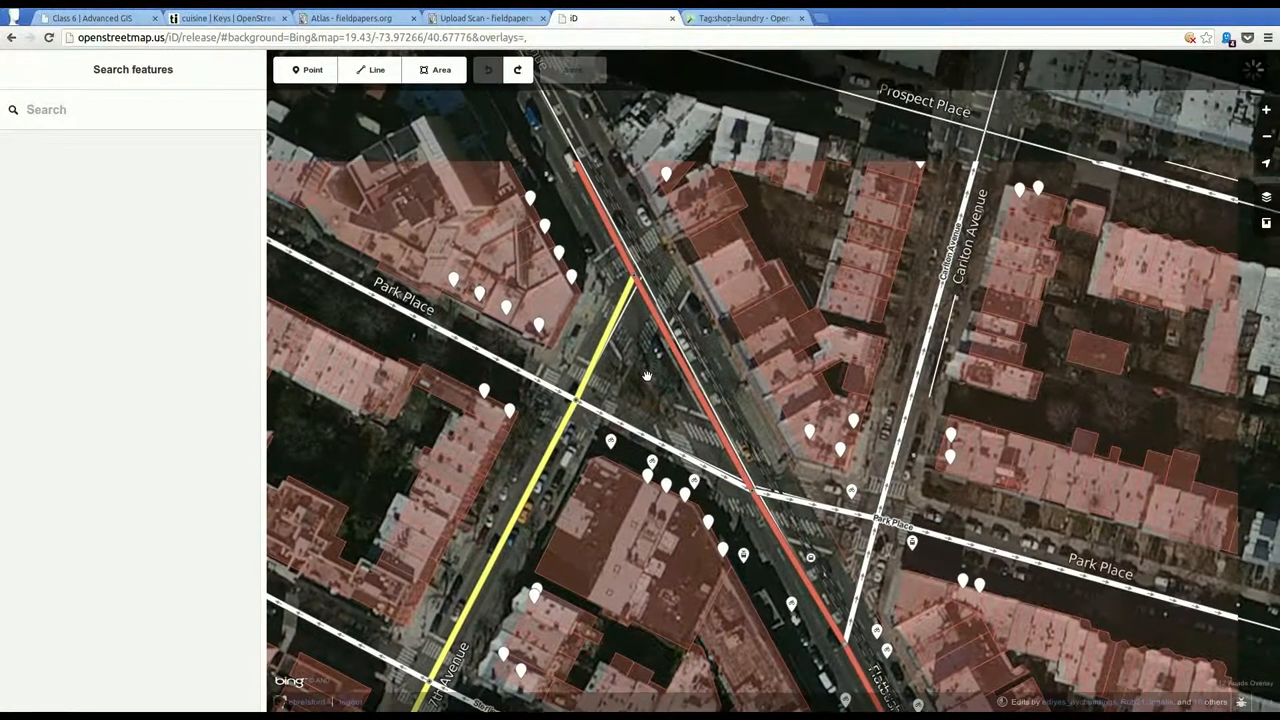
click(636, 296)
key(ctrl+shift+z)
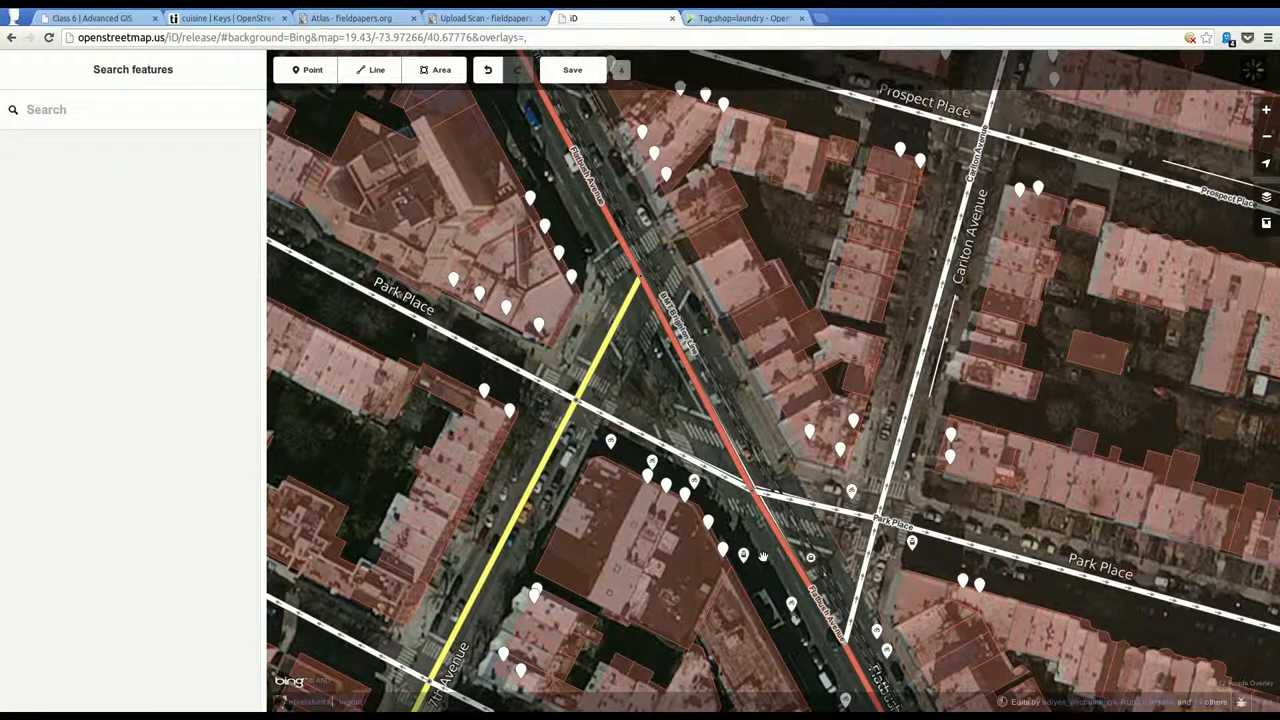
Move the Flatbush/Park Place traffic-signal node onto the TIGER overlay line
drag(762, 556, 672, 421)
click(664, 366)
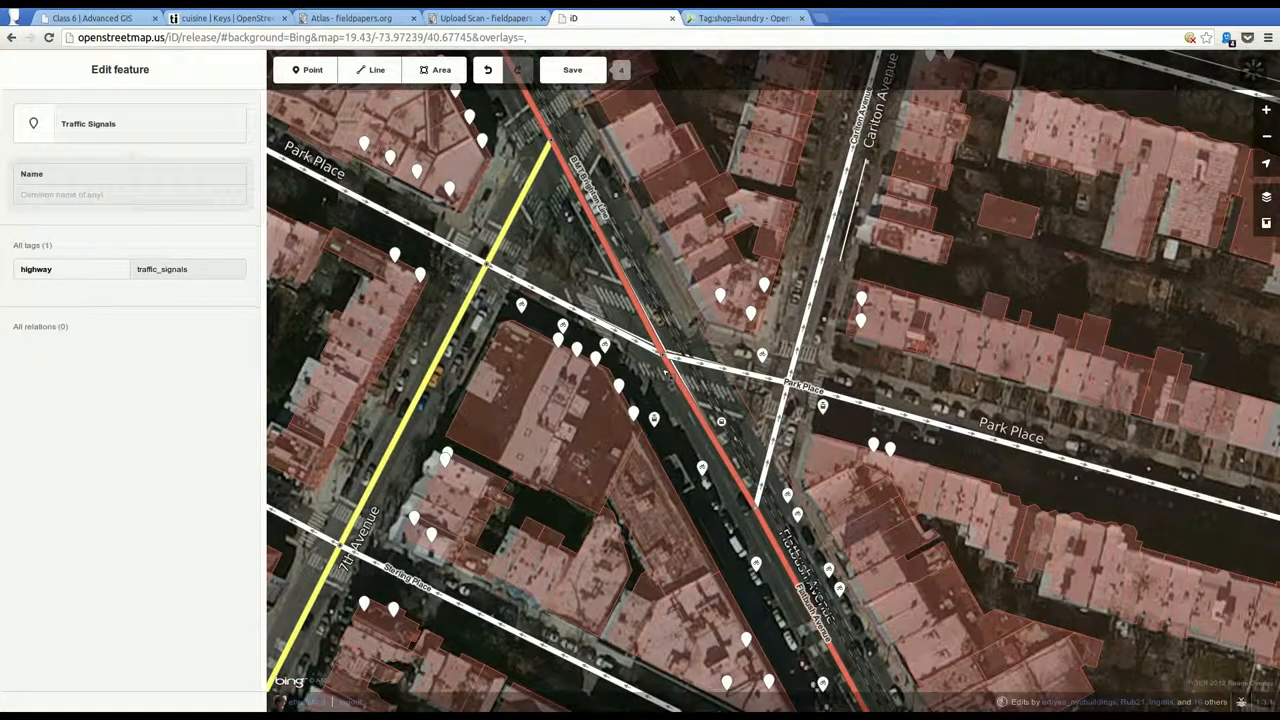
drag(664, 368, 660, 358)
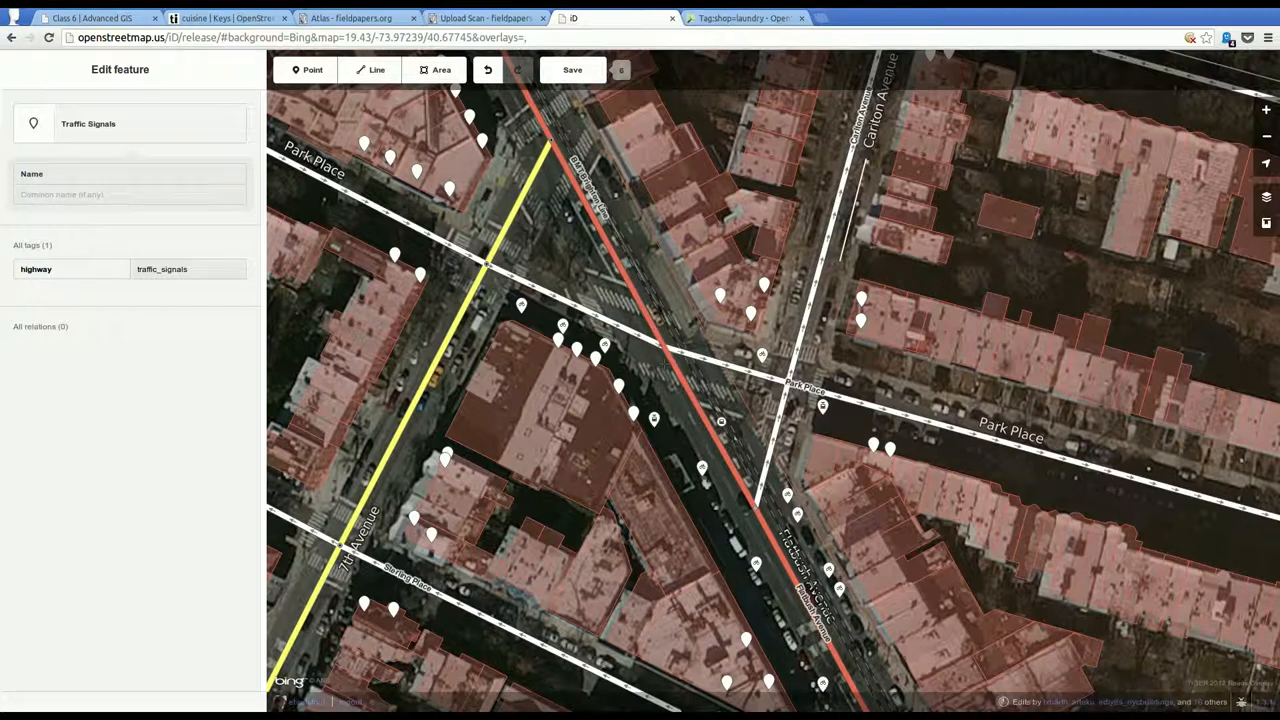
click(680, 425)
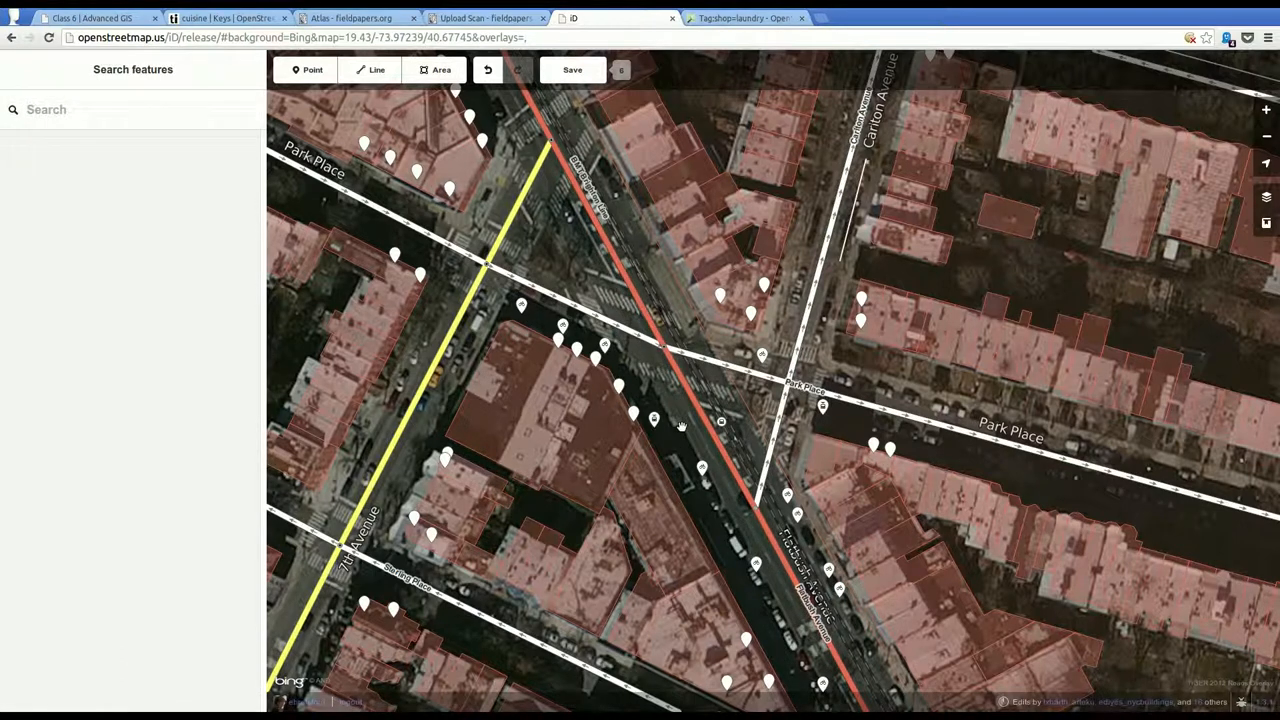
Pan along Flatbush Avenue between Sterling Place and Prospect Place to review the realignment
drag(719, 511, 707, 443)
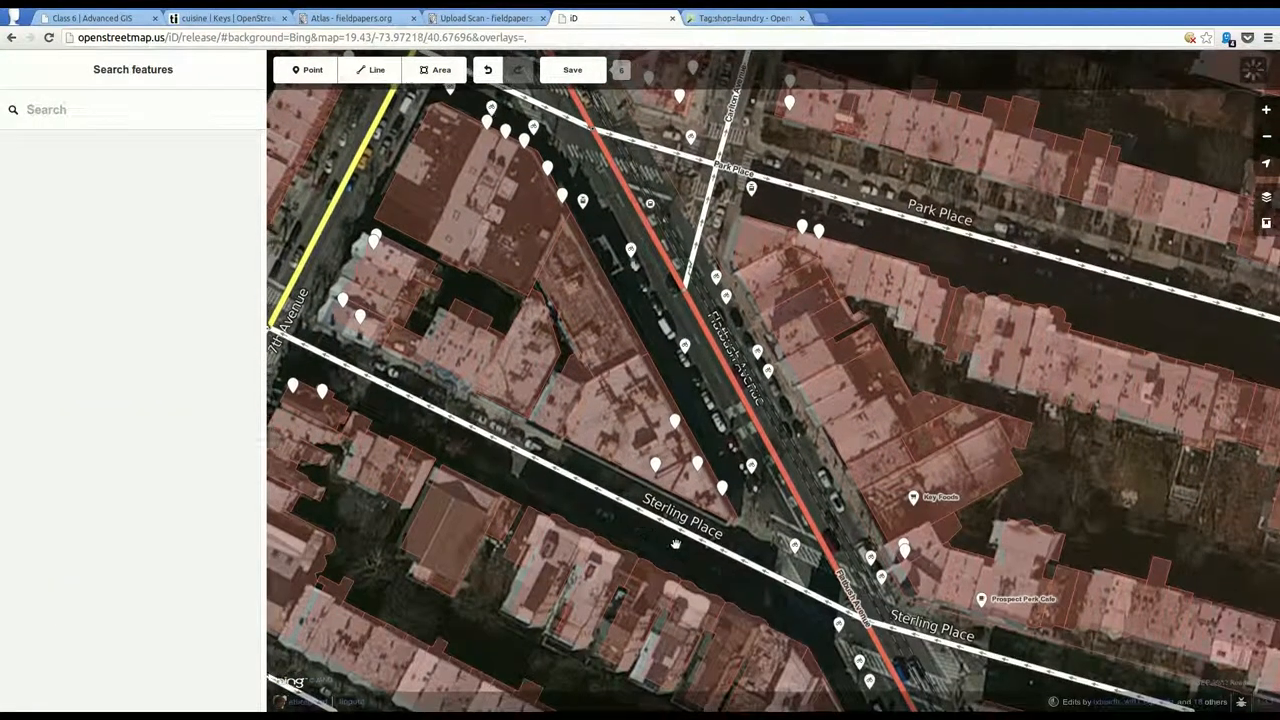
drag(534, 505, 800, 443)
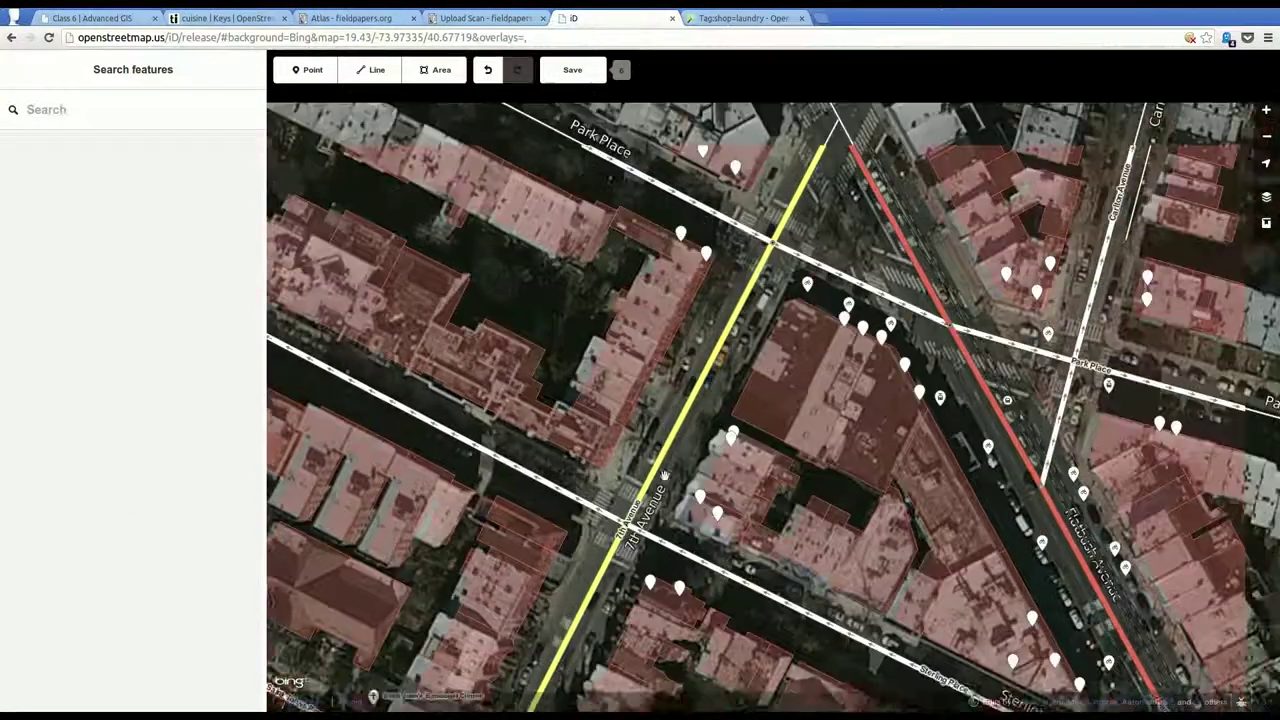
drag(834, 215, 779, 455)
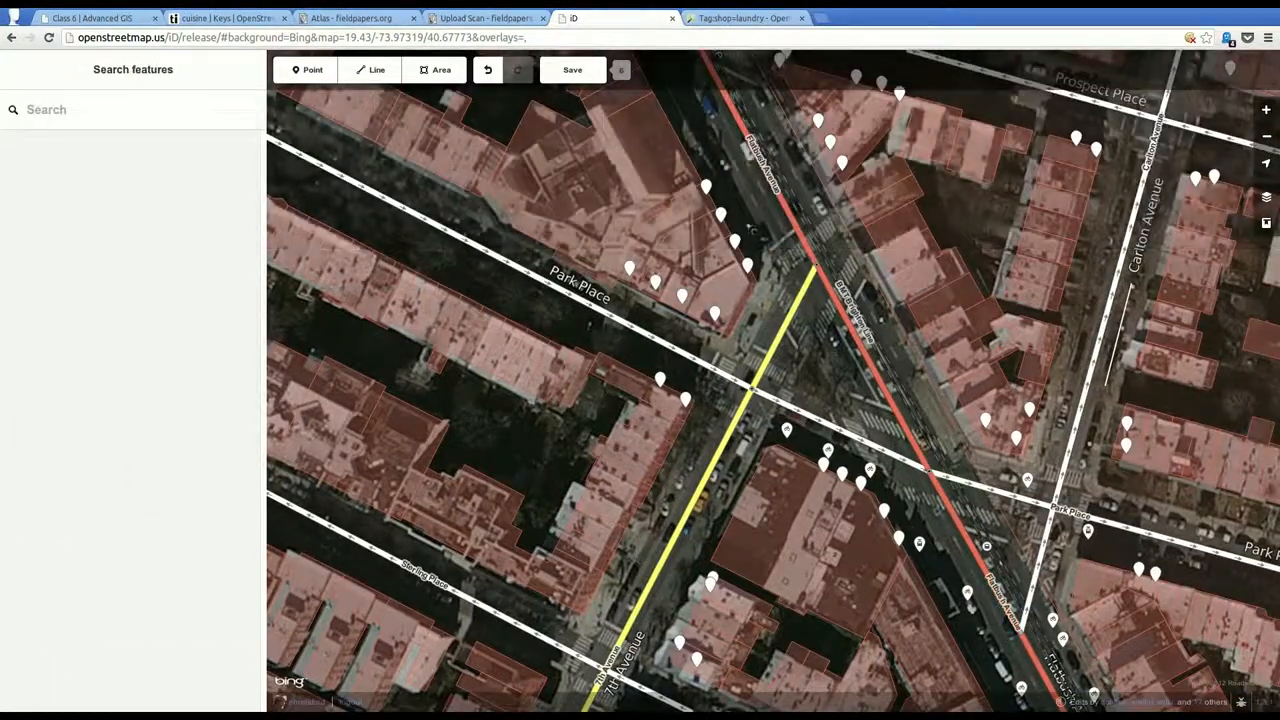
drag(737, 203, 790, 462)
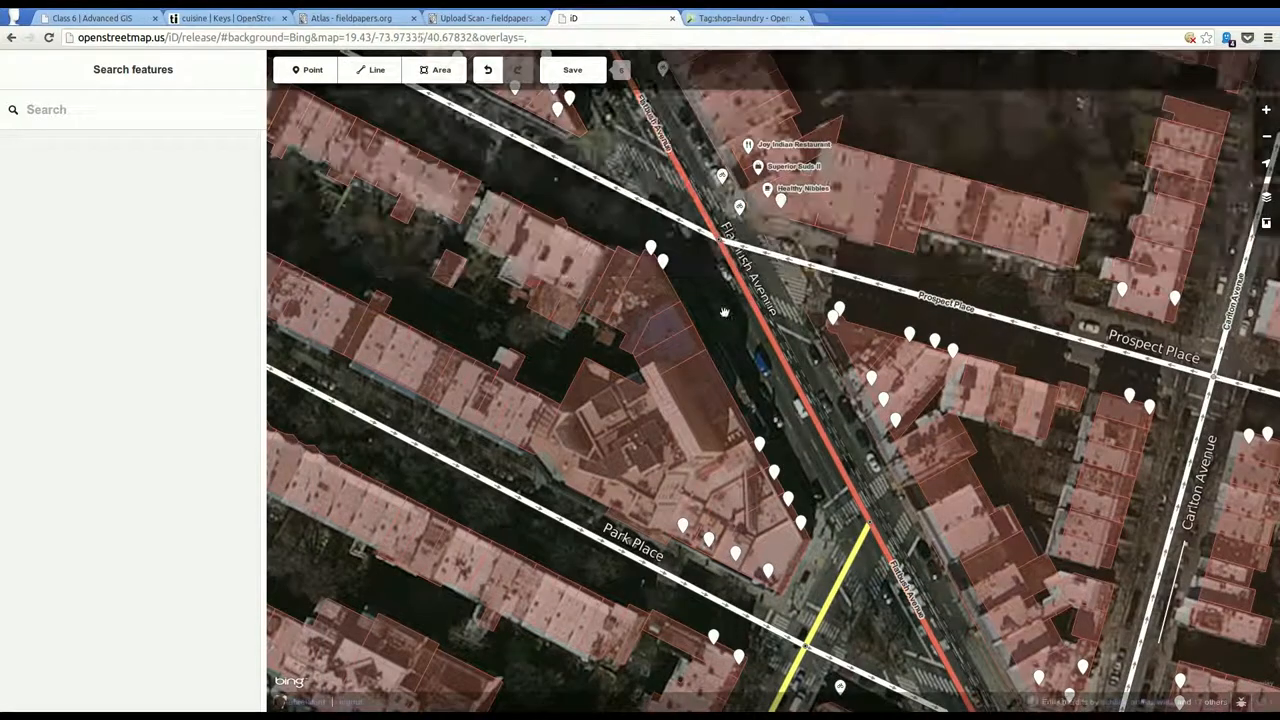
drag(592, 218, 882, 496)
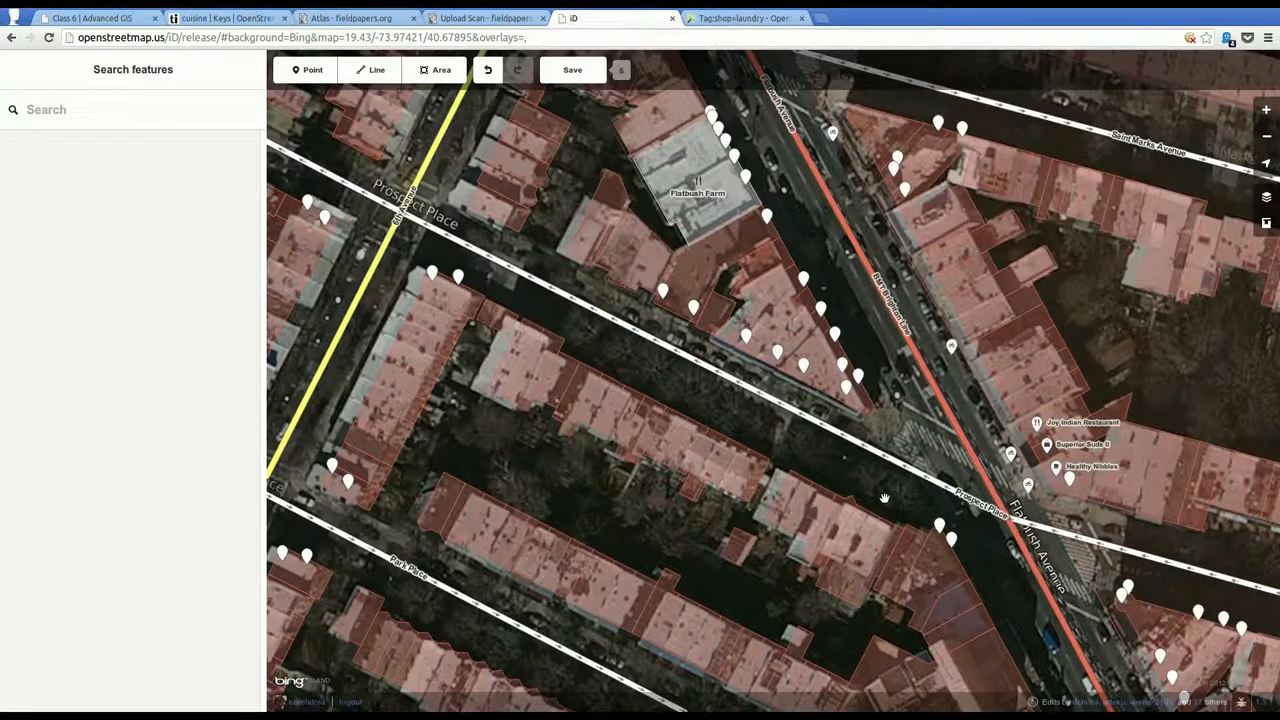
drag(897, 502, 604, 201)
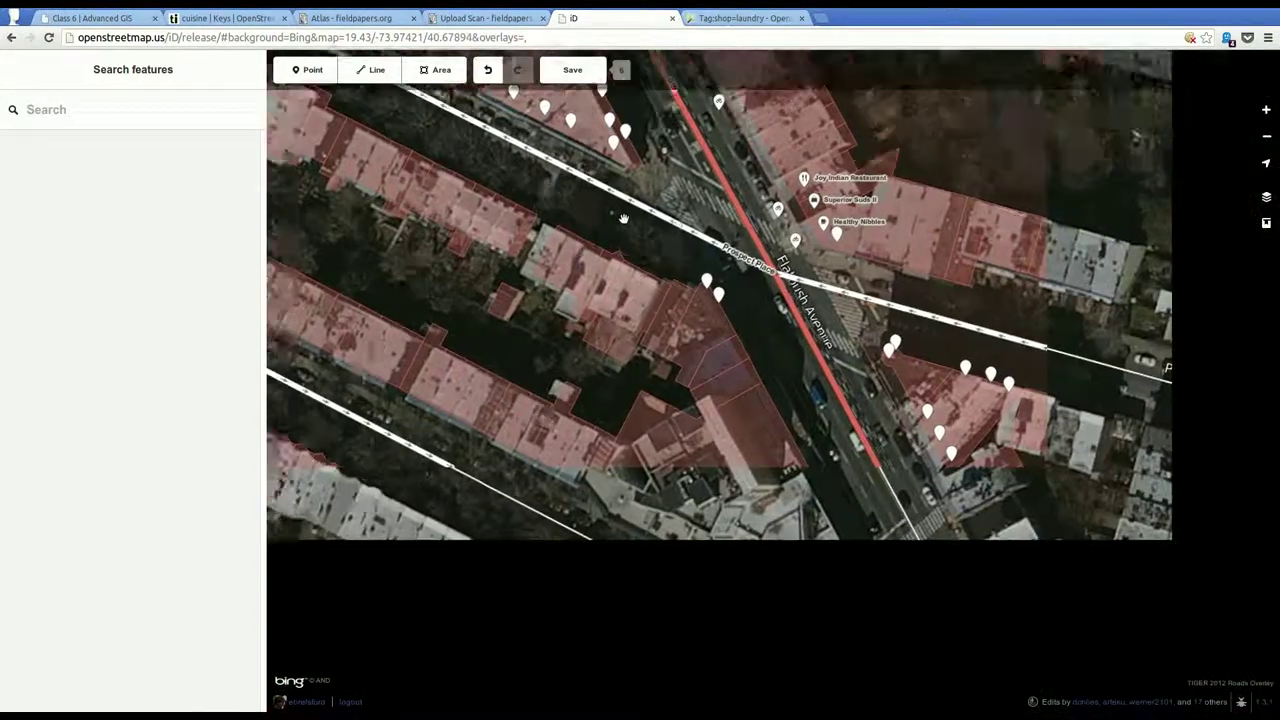
drag(751, 385, 690, 338)
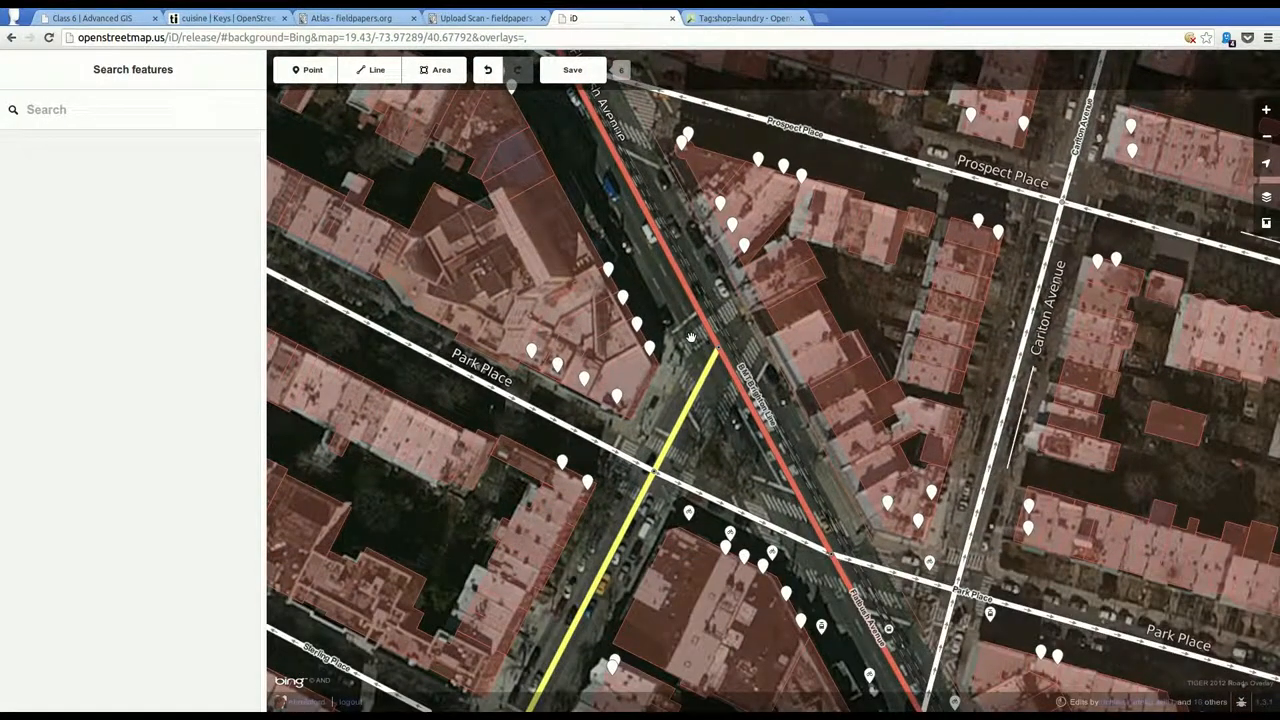
Upload the six edits with the message 'Lined up Flatbush Avenue with 2012 TIGER data'
click(573, 70)
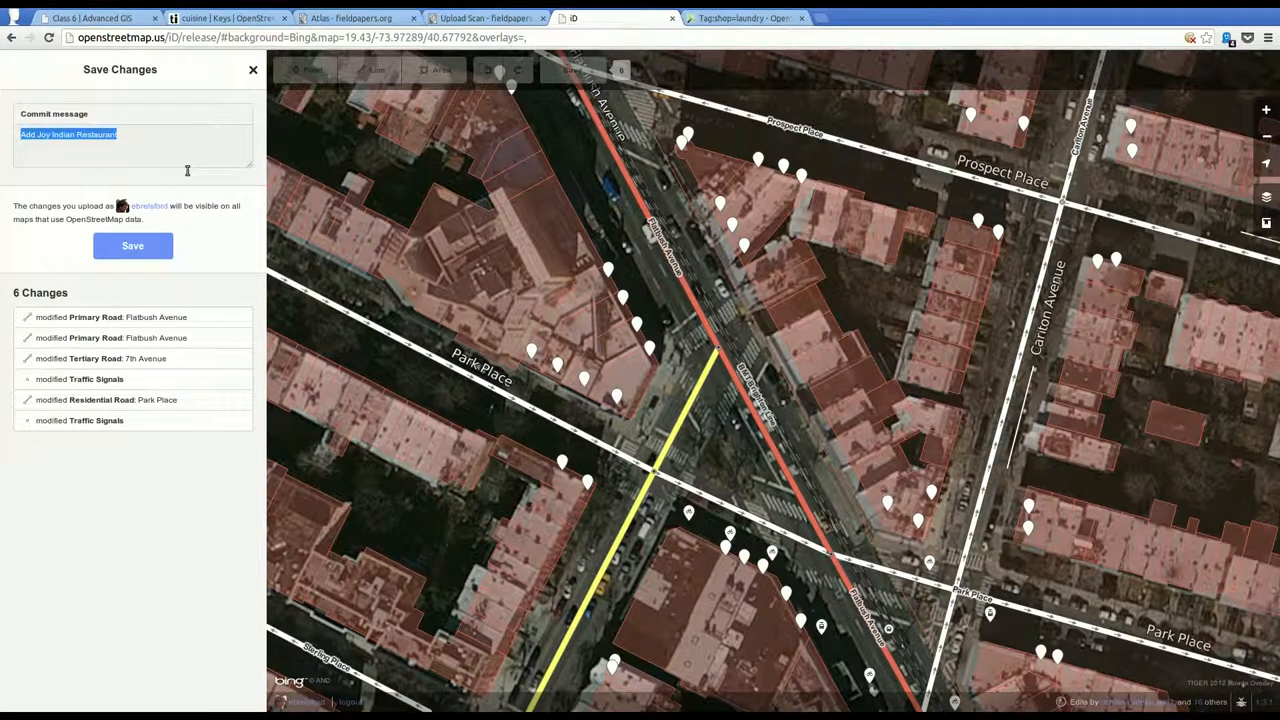
text(Lined up roads)
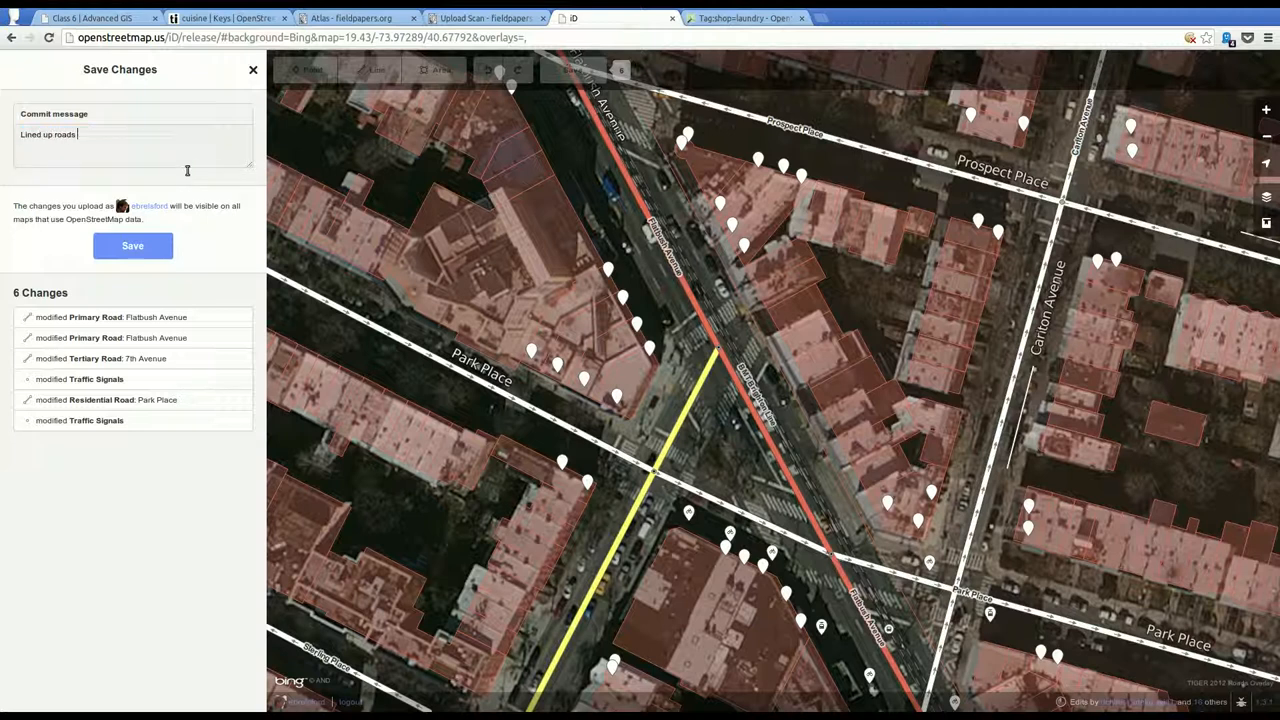
key(BackSpace)
key(BackSpace)
key(BackSpace)
text(Flatbush Avenue with 2012 TIGER data)
click(145, 253)
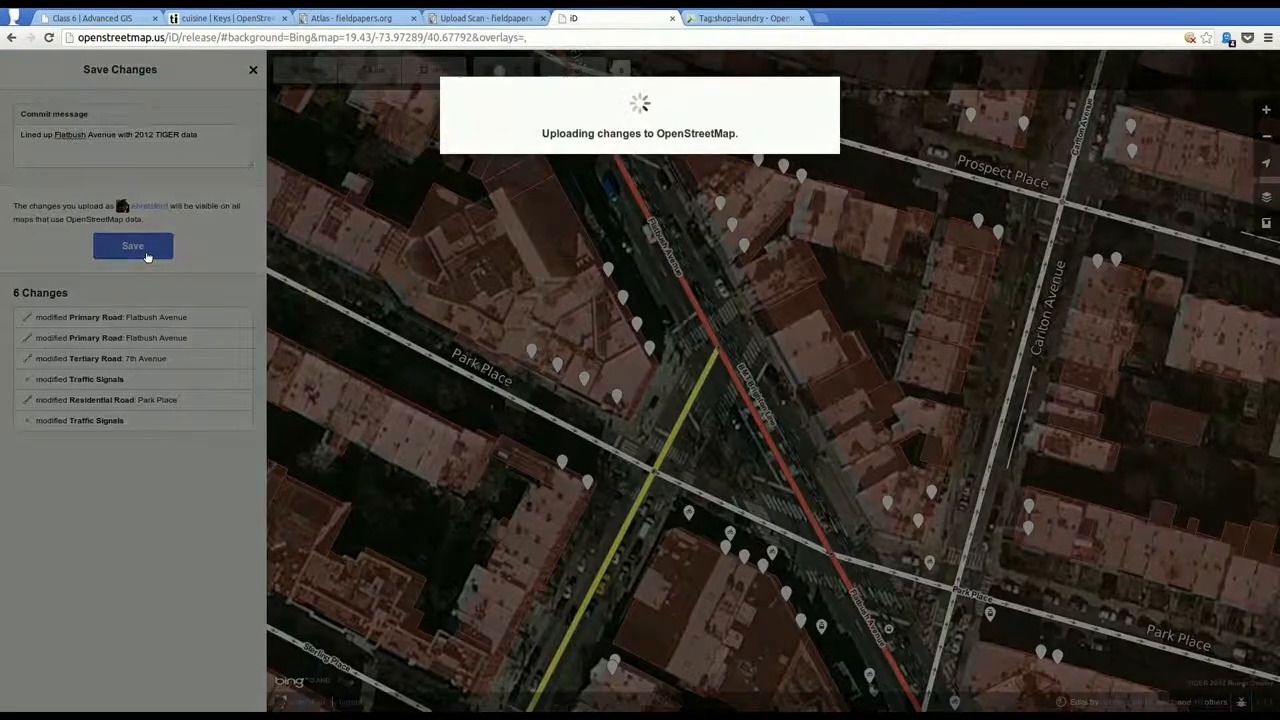